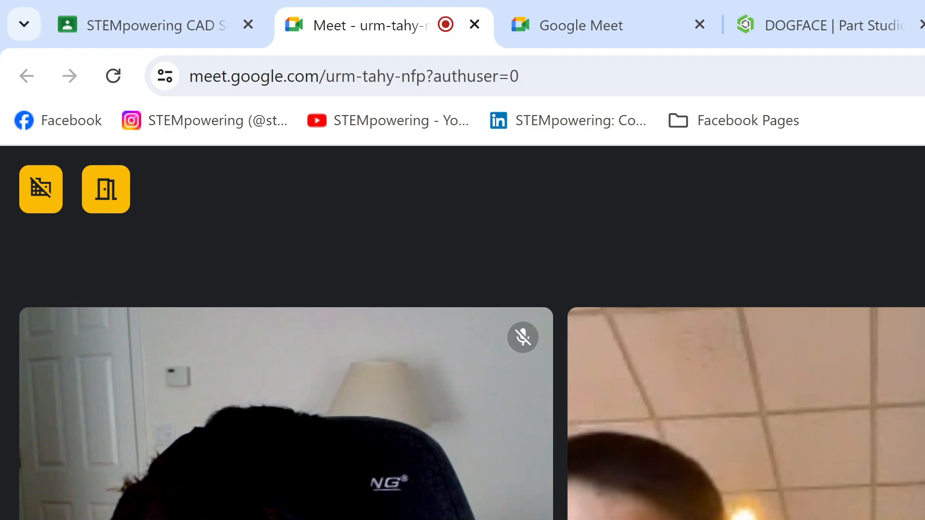
key("ctrl+d")
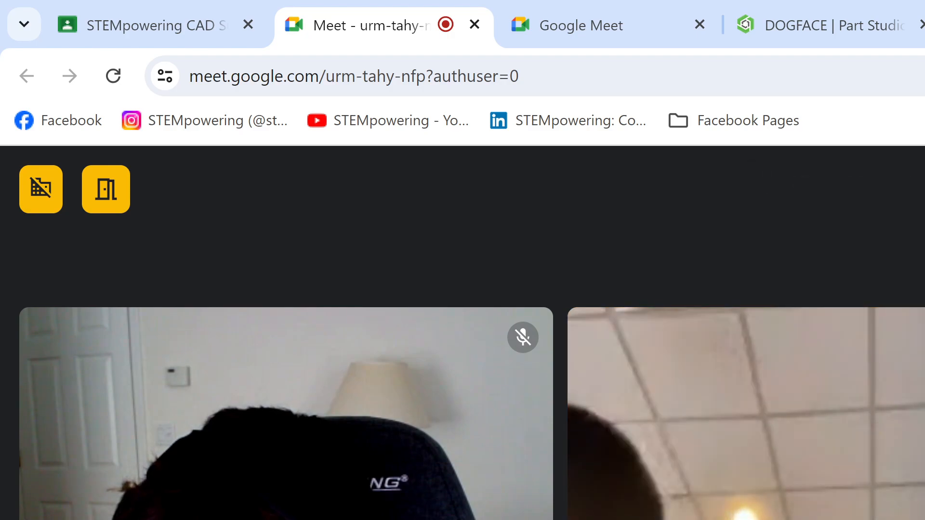
key("ctrl+d")
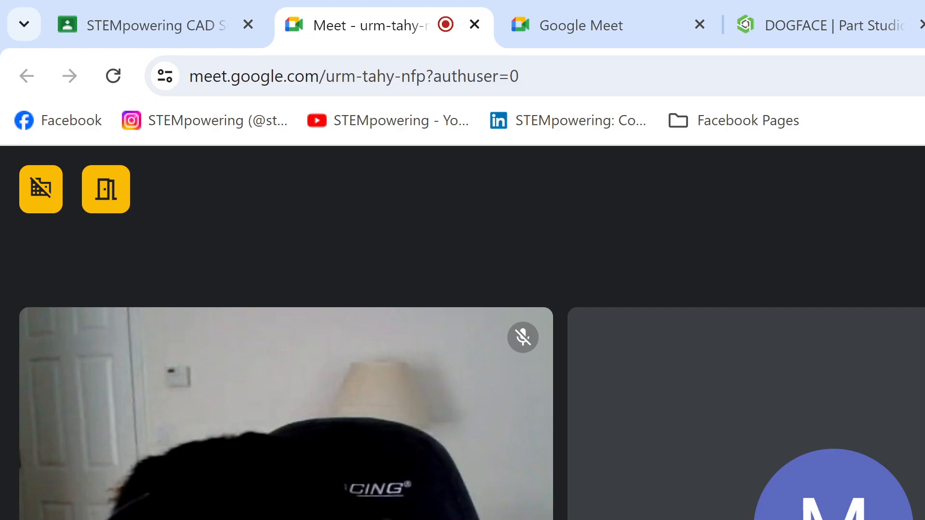
key("alt+Tab")
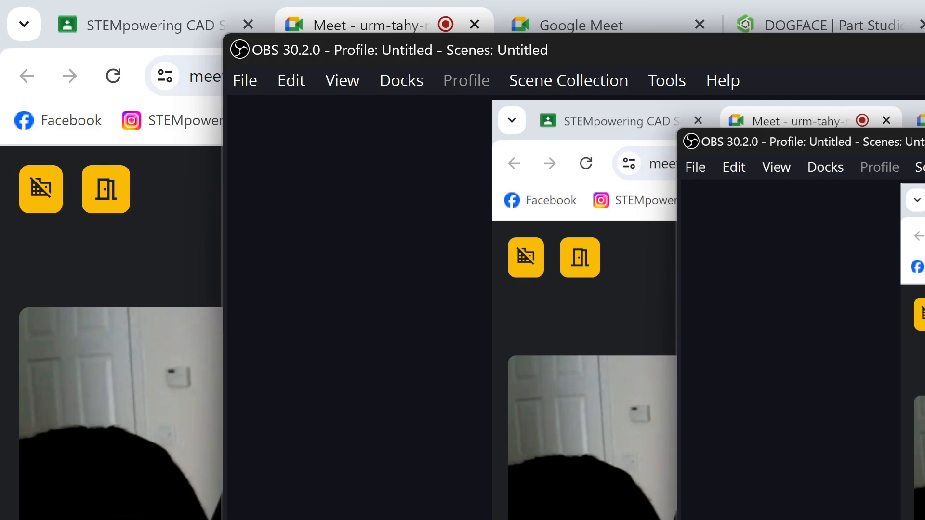
key("alt+Tab")
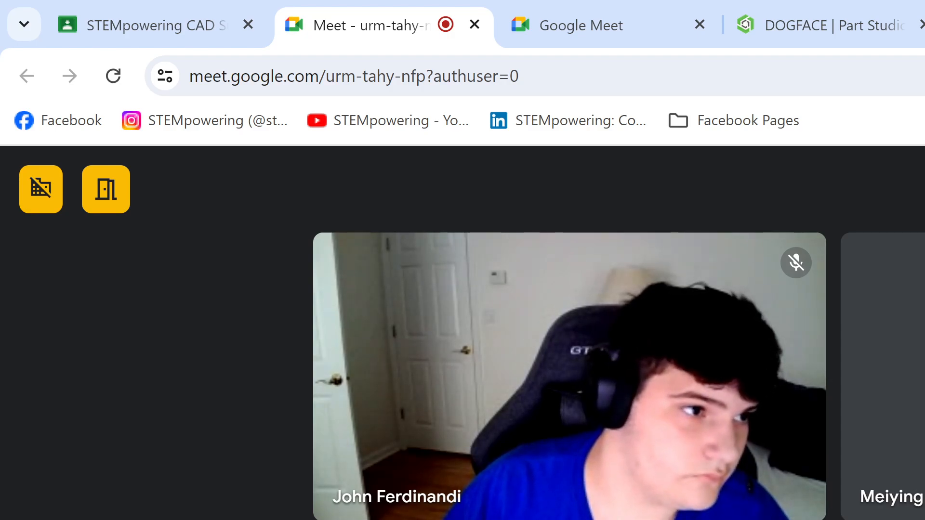
key("ctrl+d")
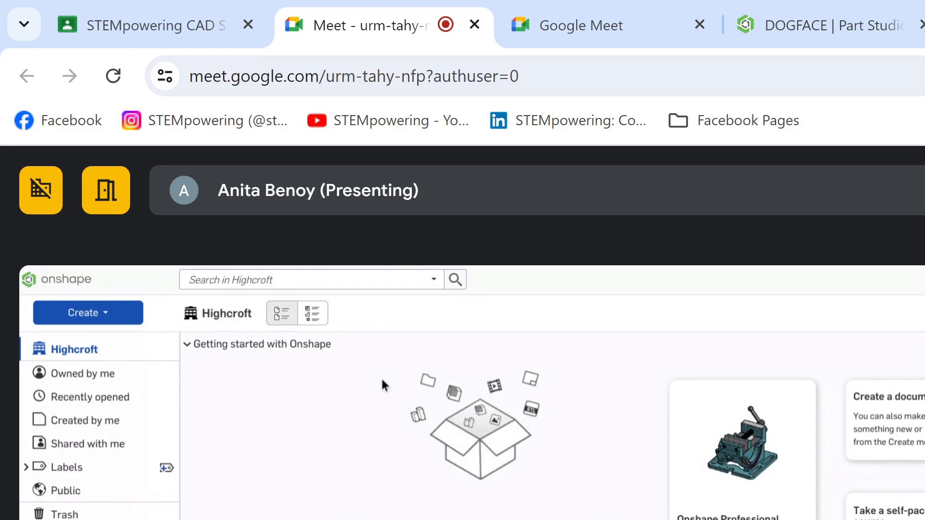
key("ctrl+d")
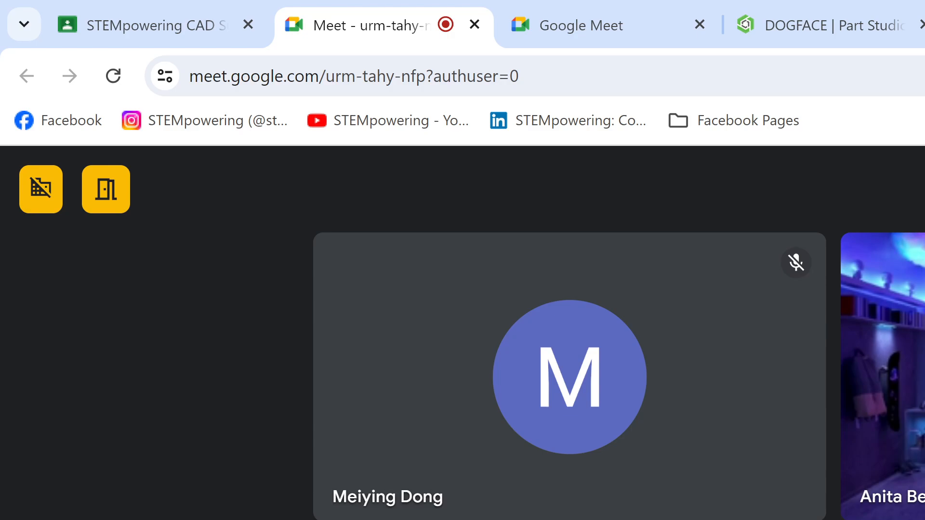
key("ctrl+d")
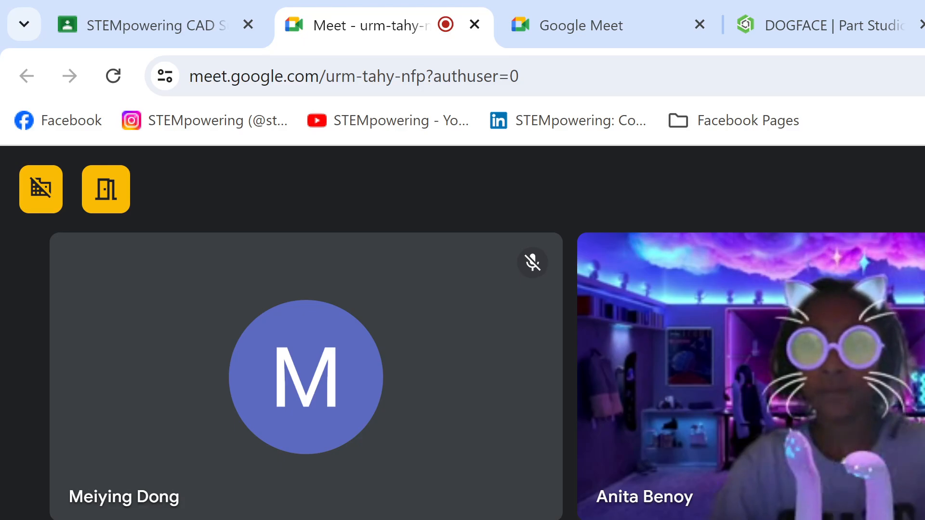
key("ctrl+d")
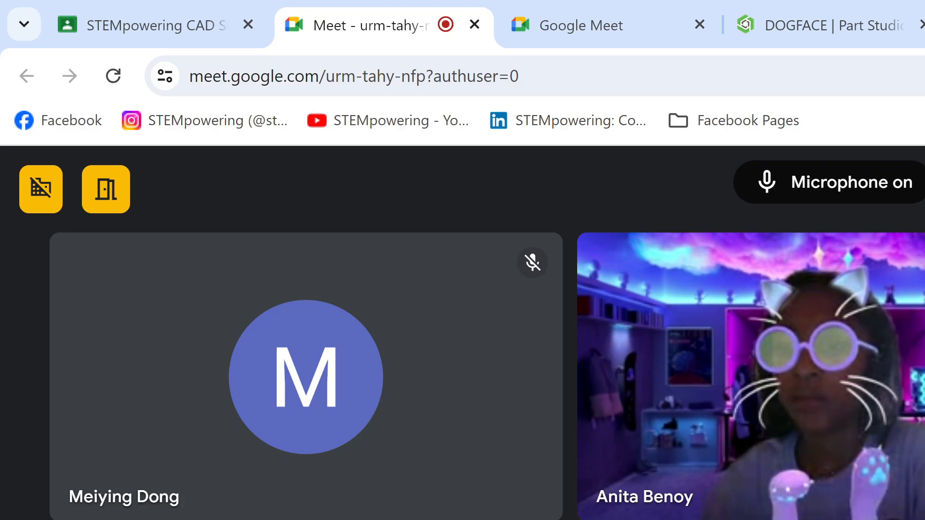
key("ctrl+d")
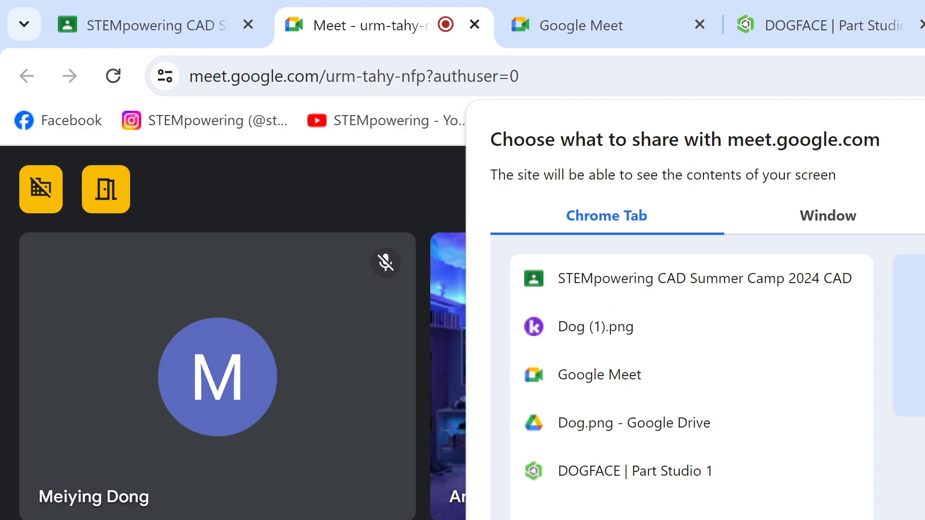
Step: Share the entire screen with the Google Meet call
left_click(924, 216)
left_click(755, 366)
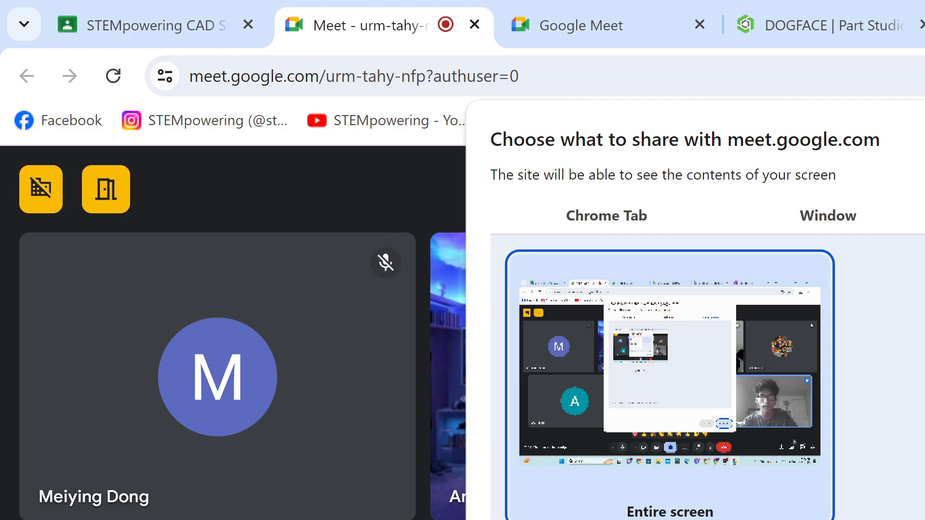
key("Return")
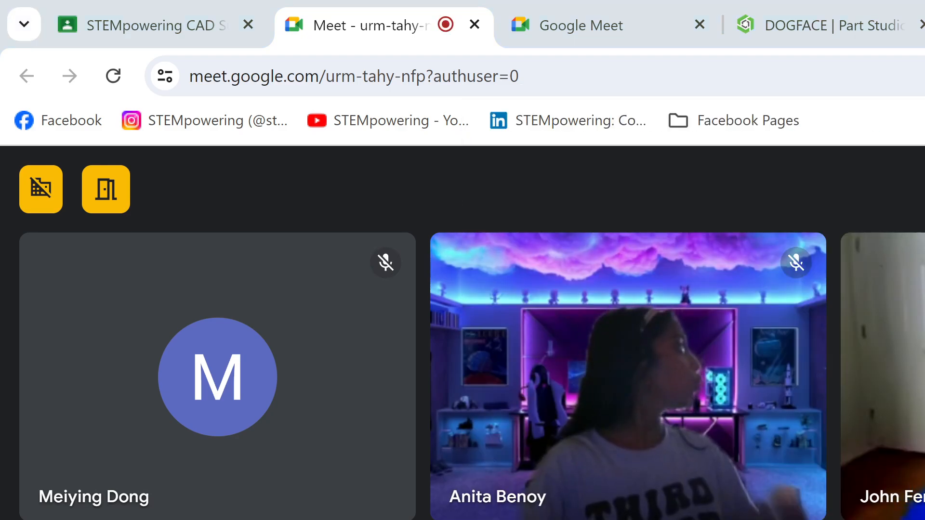
Step: Switch to the Dog (1).png drawing in Kami and look over its circles, arcs and dimensions
left_click(924, 24)
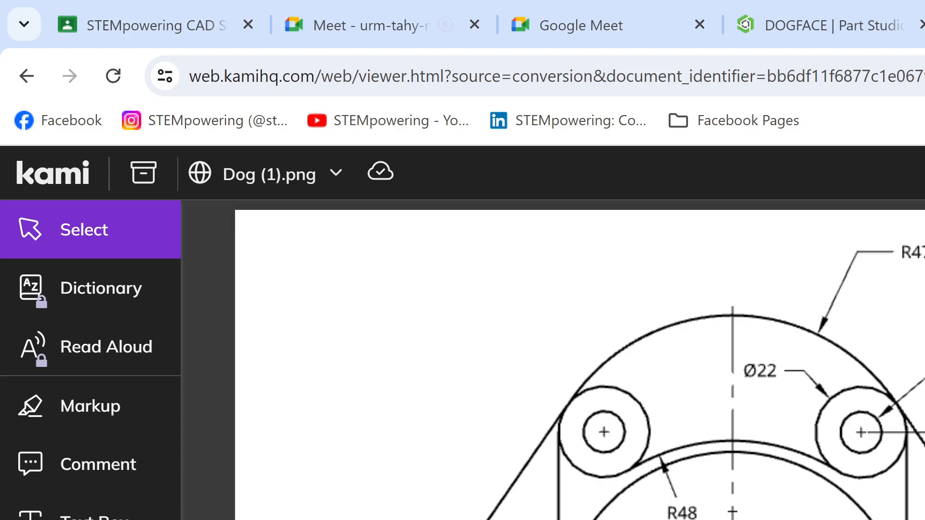
scroll(584, 467, "down", 6)
scroll(584, 467, "up", 3)
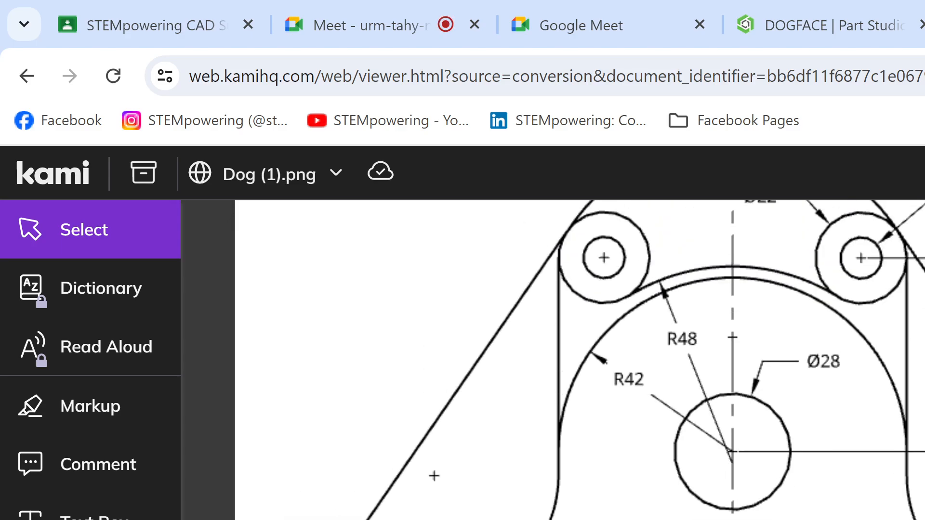
scroll(584, 467, "up", 2)
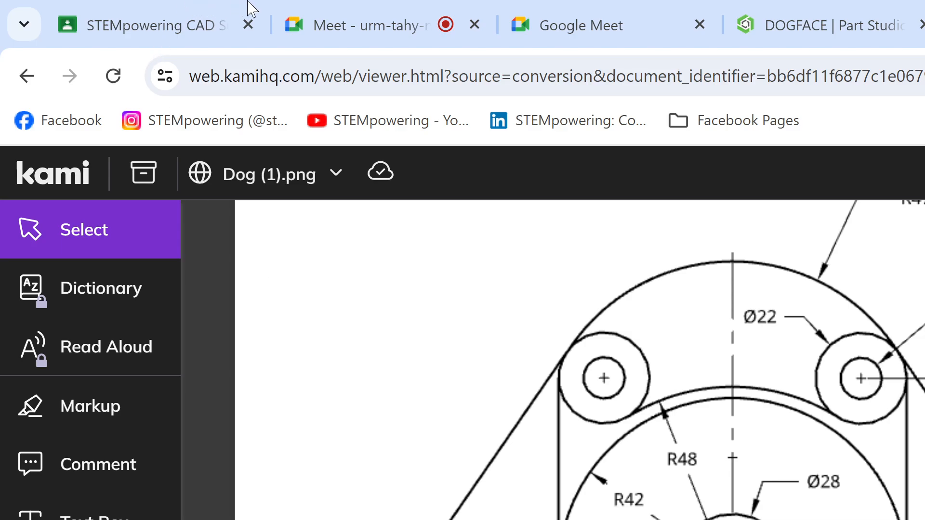
Step: Check the screen presentation in the Google Meet call and return to the Dog (1).png drawing in Kami
mouse_move(351, 14)
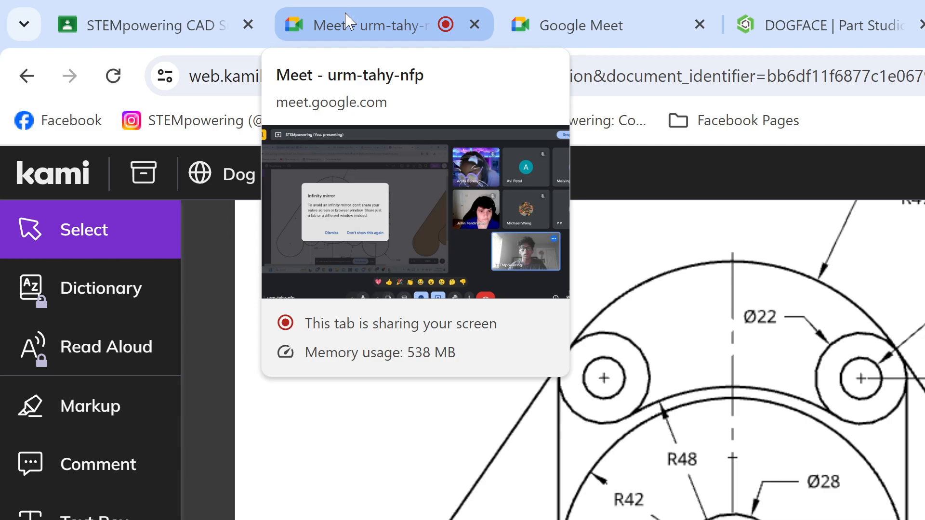
left_click(346, 15)
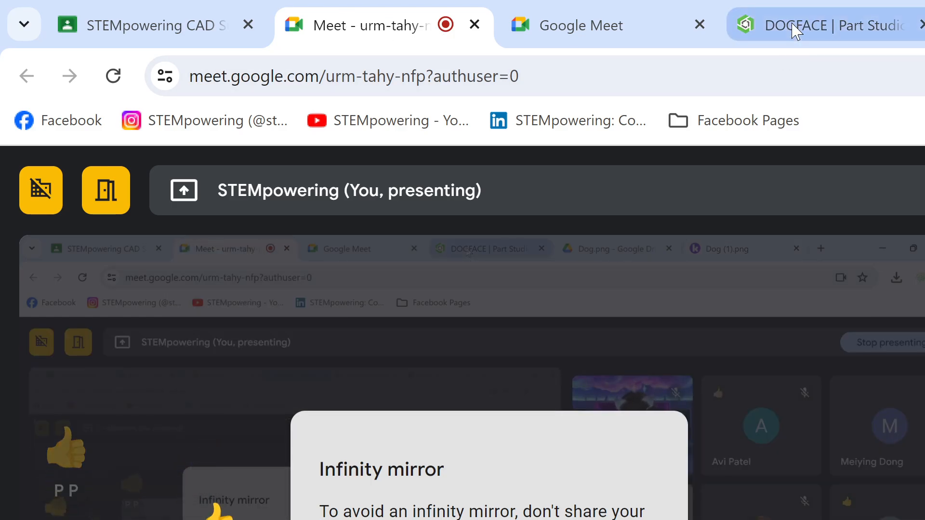
mouse_move(793, 28)
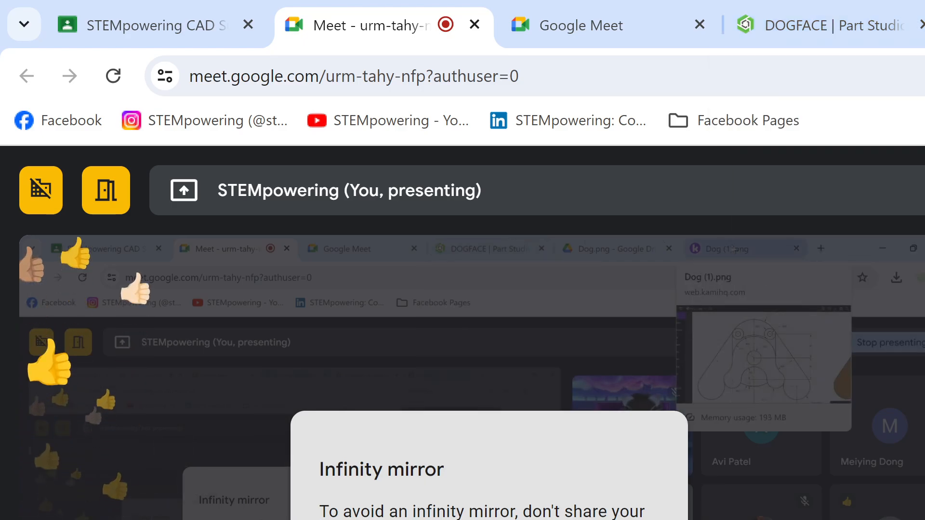
left_click(924, 24)
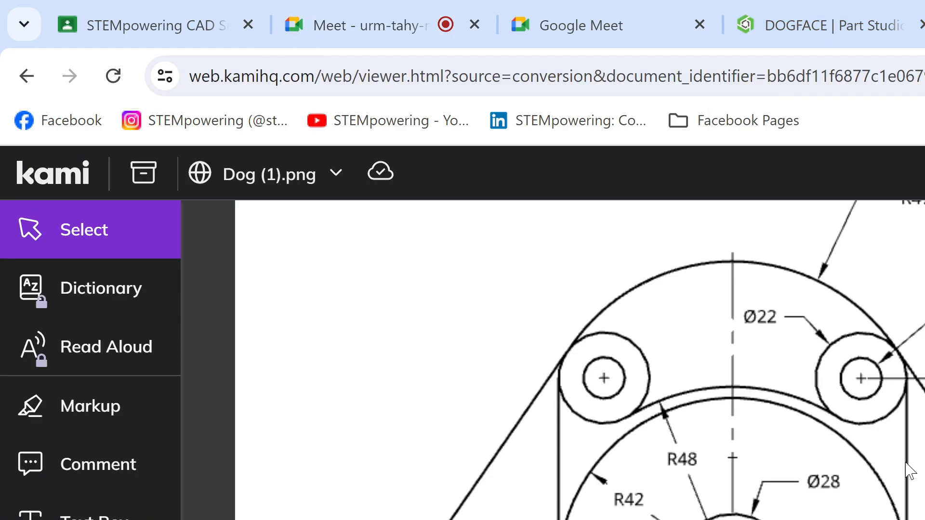
scroll(906, 470, "down", 3)
scroll(910, 470, "up", 3)
left_click(316, 10)
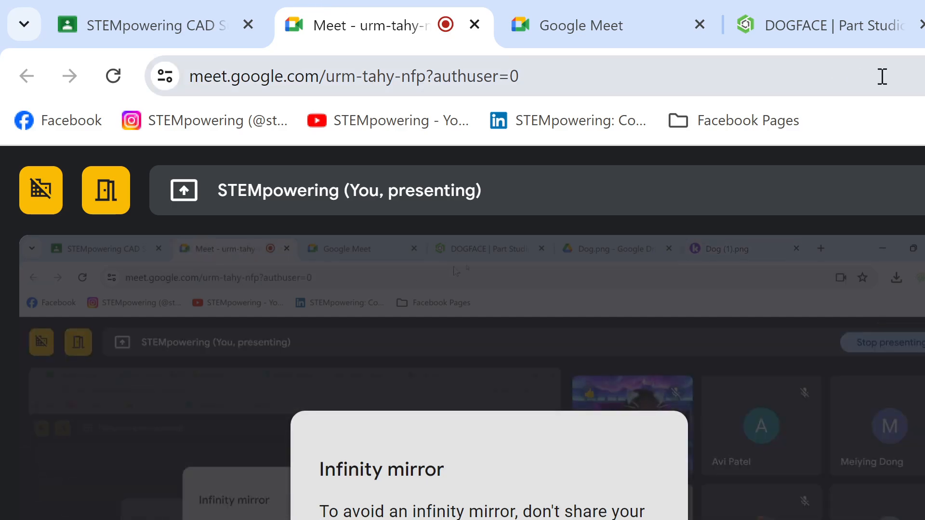
left_click(924, 24)
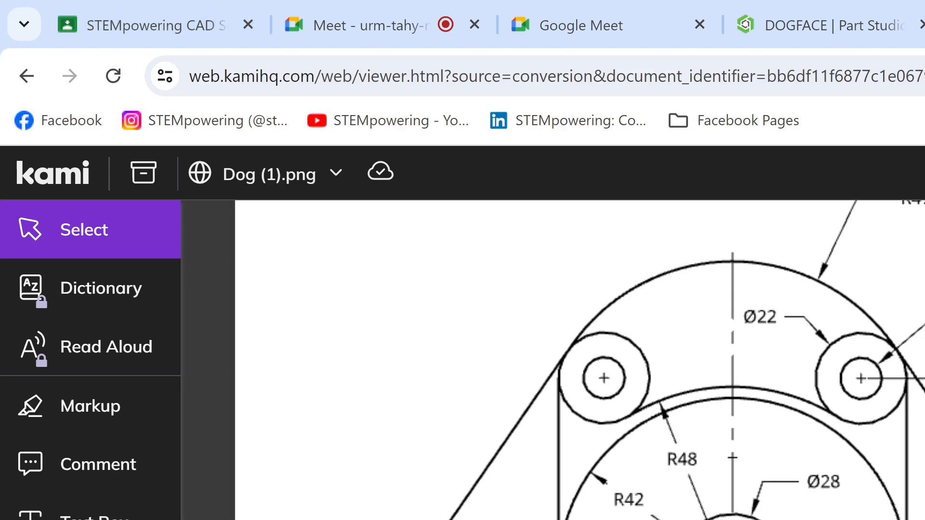
scroll(578, 361, "down", 5)
scroll(578, 361, "up", 5)
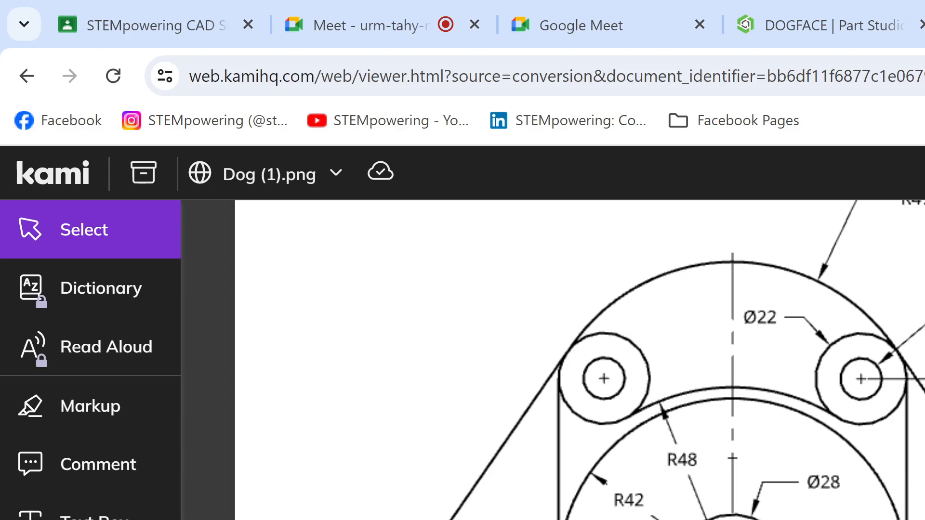
Step: Activate the Freehand Highlighter markup tool for annotating the drawing
left_click(42, 409)
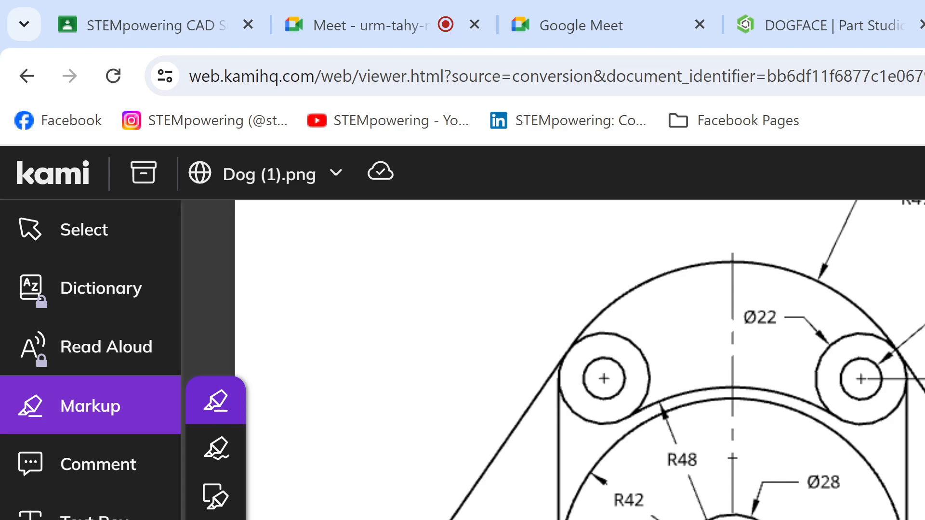
scroll(691, 489, "down", 3)
scroll(681, 495, "up", 3)
scroll(747, 407, "down", 5)
scroll(771, 426, "up", 5)
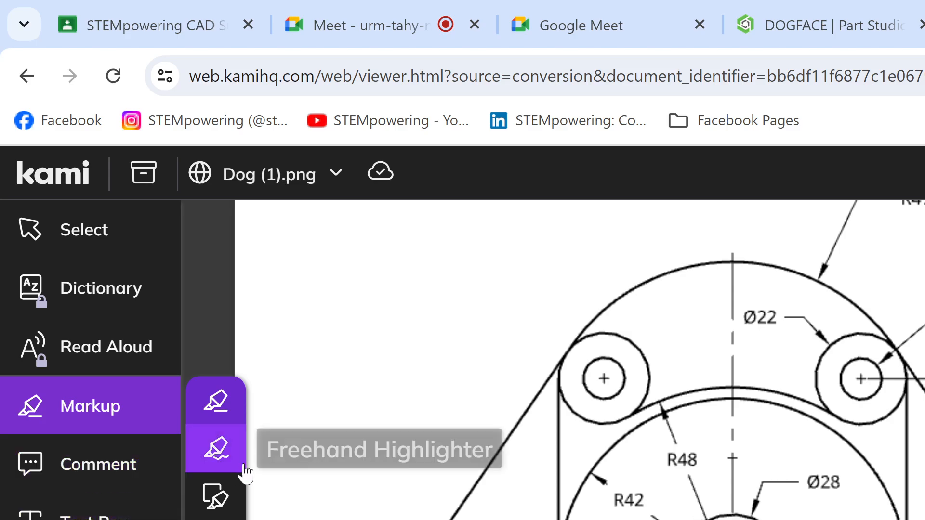
left_click(232, 455)
left_click_drag(754, 501, 672, 518)
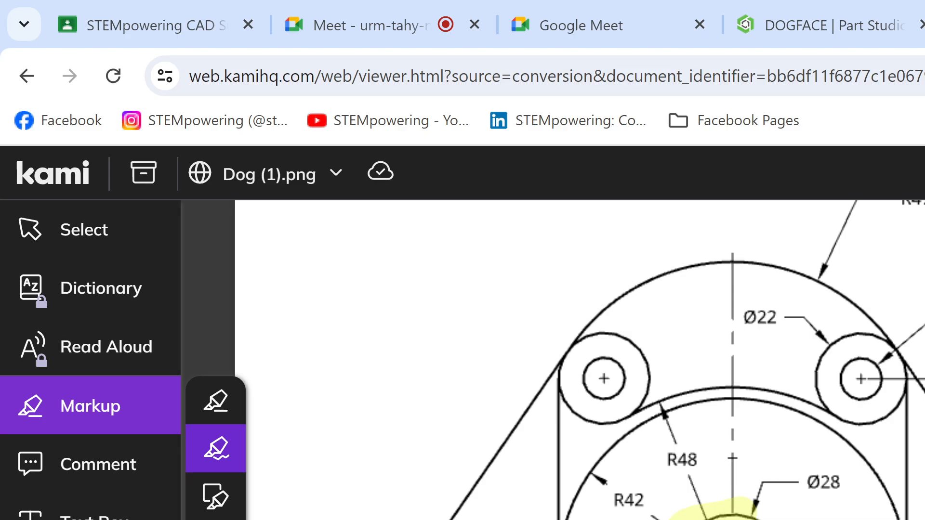
mouse_move(906, 513)
left_mouse_down()
mouse_move(789, 429)
mouse_move(677, 442)
mouse_move(589, 518)
left_mouse_up()
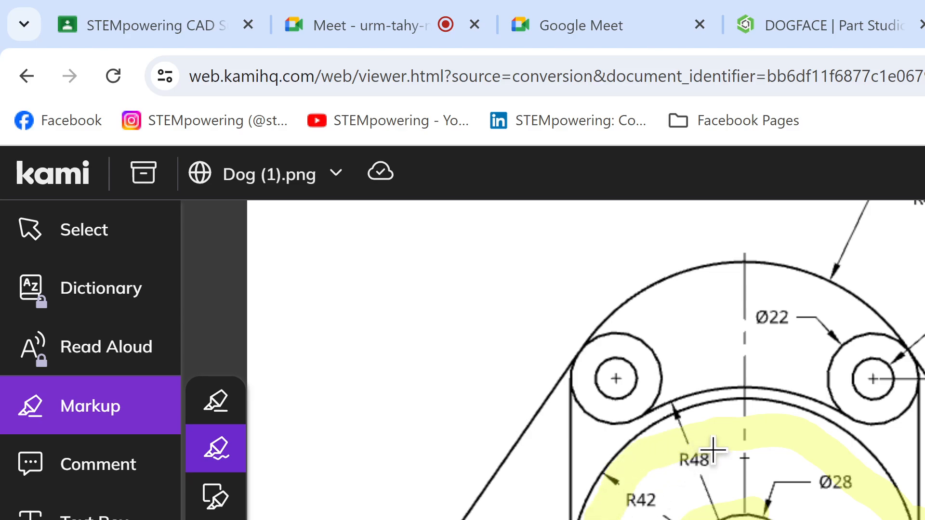
key("ctrl+z")
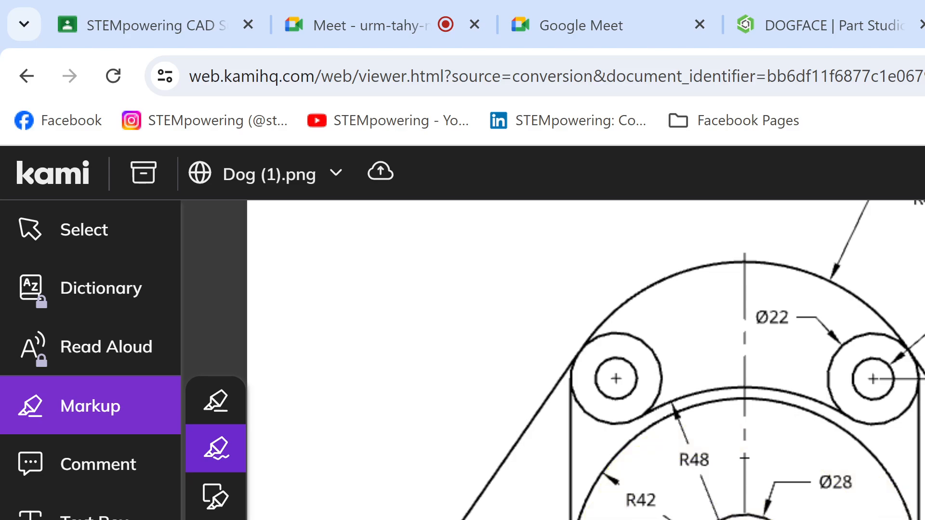
Step: Highlight the drawing's vertical centre line freehand, from above the outer arc down through the Ø28 circle and the R25 arc
mouse_move(743, 231)
left_mouse_down()
mouse_move(764, 382)
mouse_move(757, 519)
left_mouse_up()
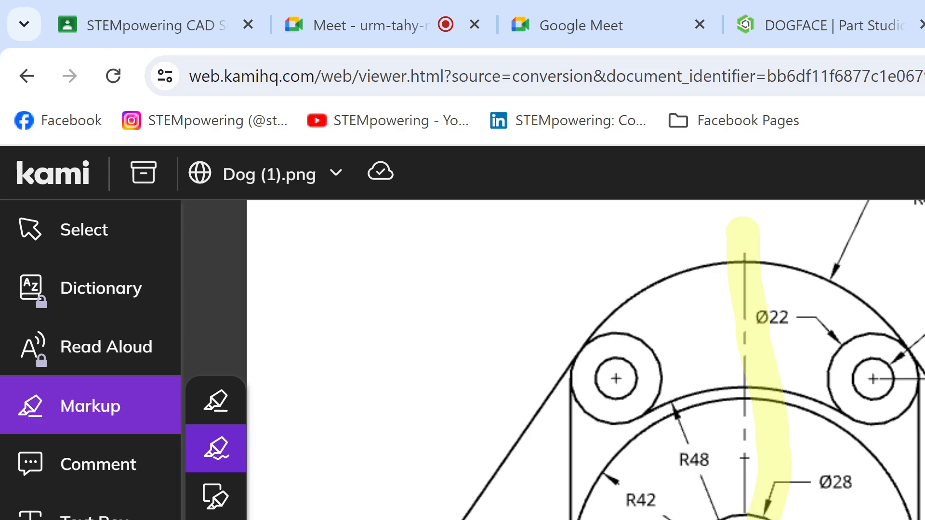
Step: Examine the shapes on both sides of the highlighted centre line, from the outer top arc to the R25 arc
scroll(446, 356, "down", 5)
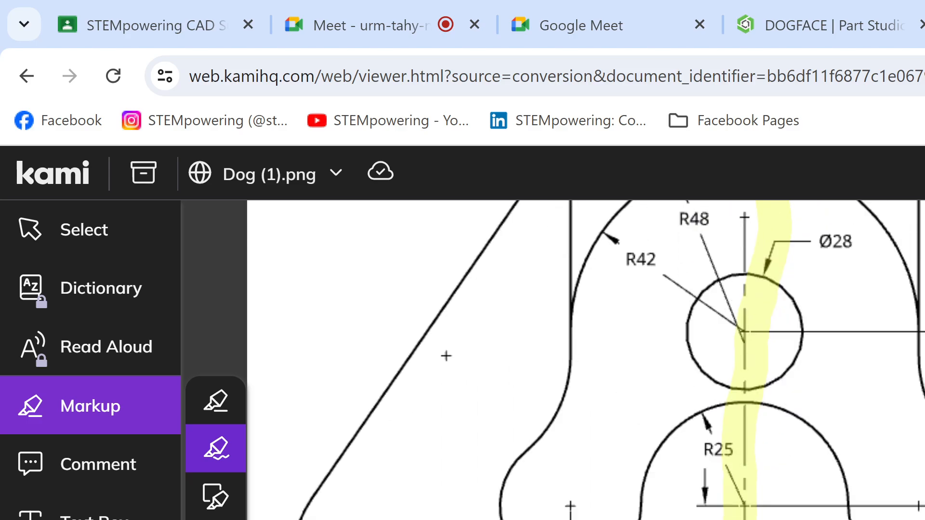
scroll(446, 356, "up", 6)
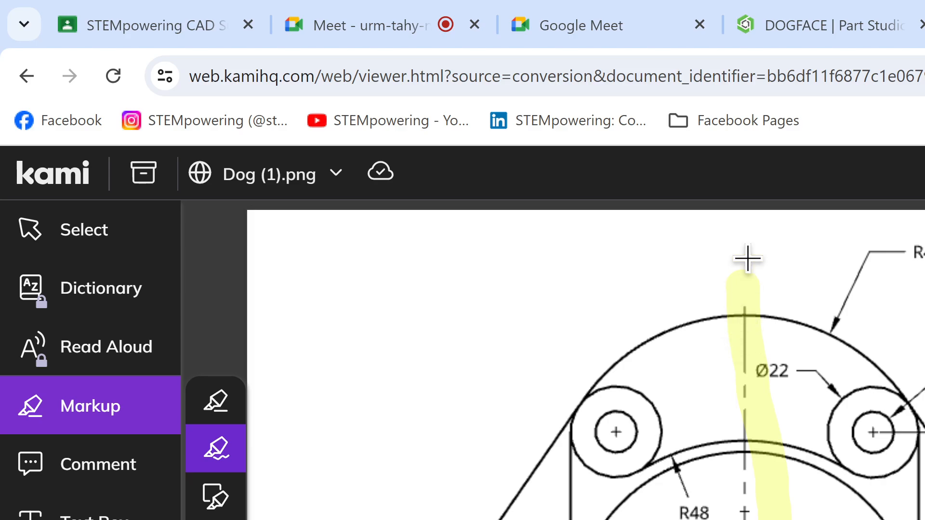
scroll(446, 407, "down", 5)
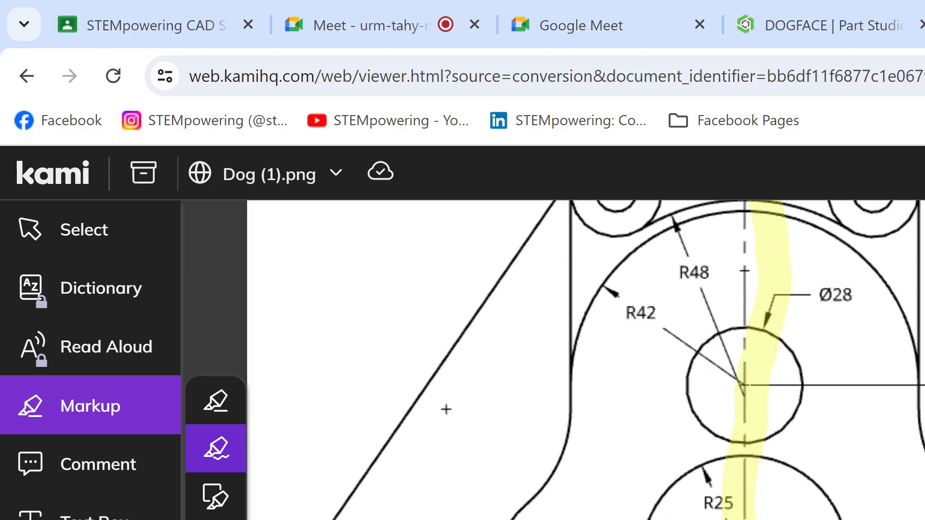
scroll(446, 407, "up", 5)
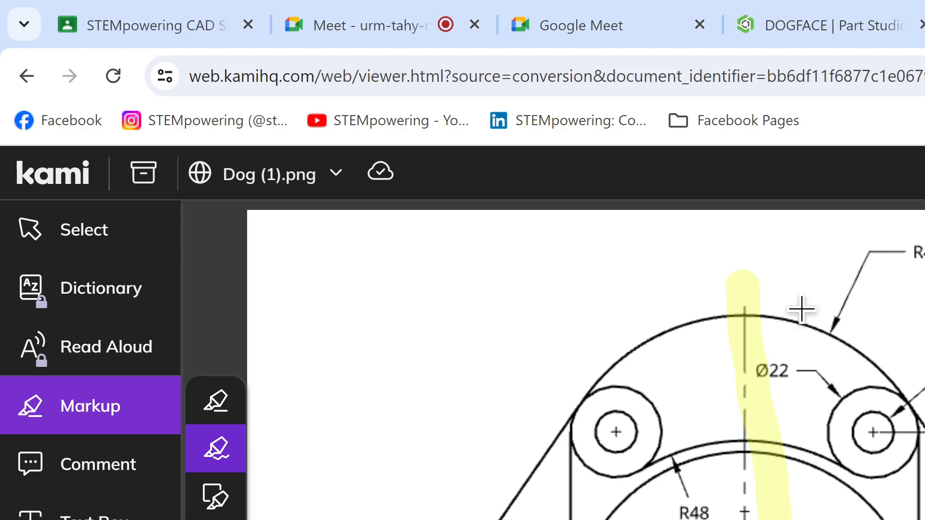
scroll(731, 313, "down", 5)
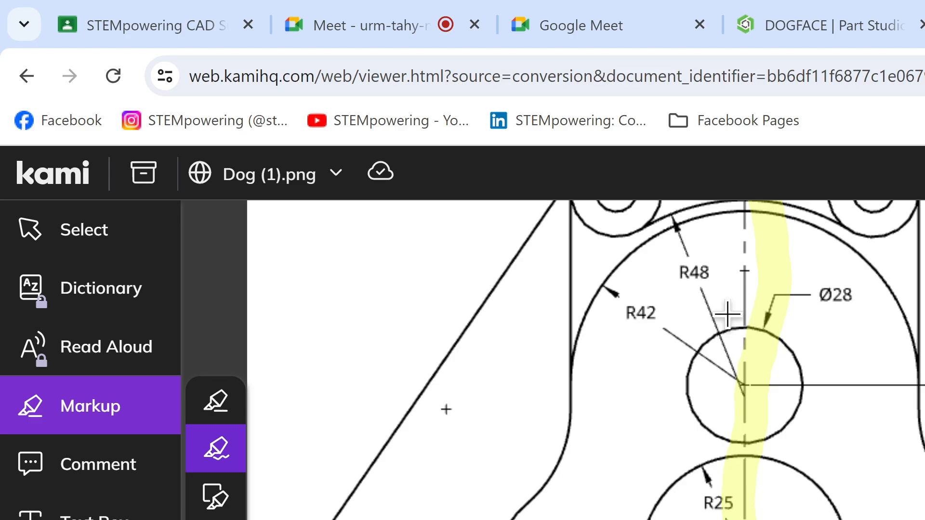
scroll(727, 313, "up", 5)
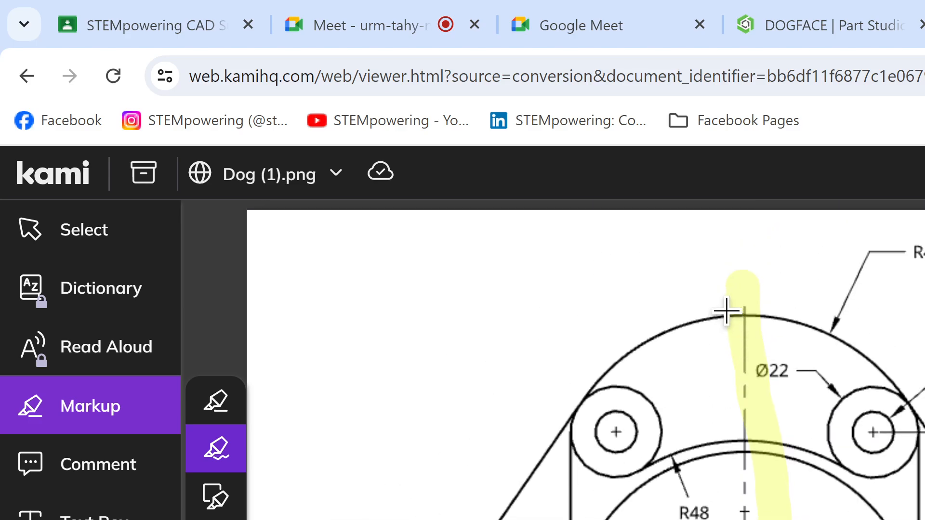
scroll(726, 311, "down", 3)
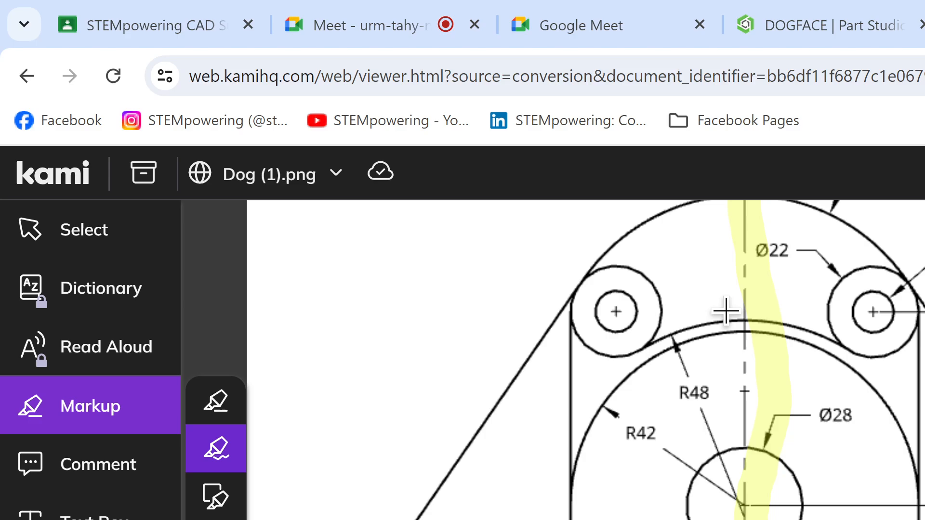
scroll(725, 311, "up", 3)
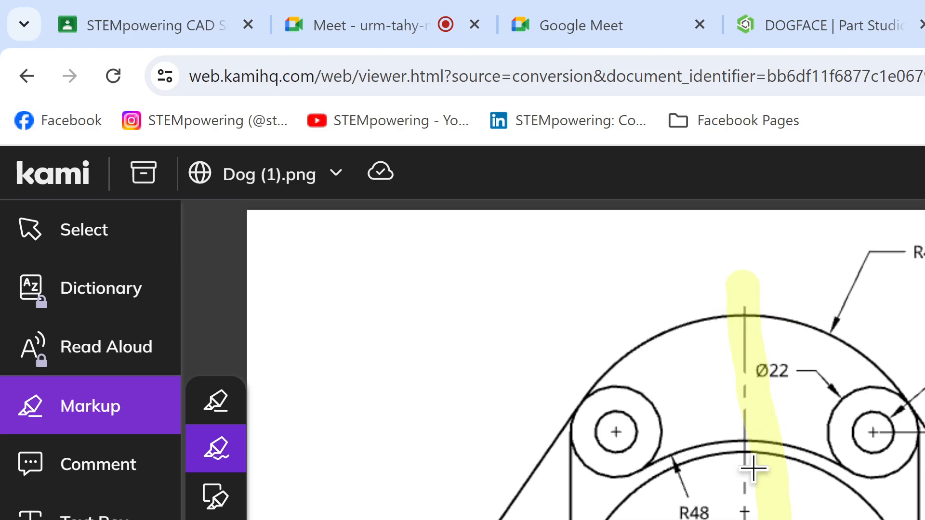
Step: Examine the upper half of the drawing, from the outer R47 arc to the R48 and R42 arcs and the Ø28 circle
scroll(745, 489, "down", 5)
scroll(744, 488, "up", 3)
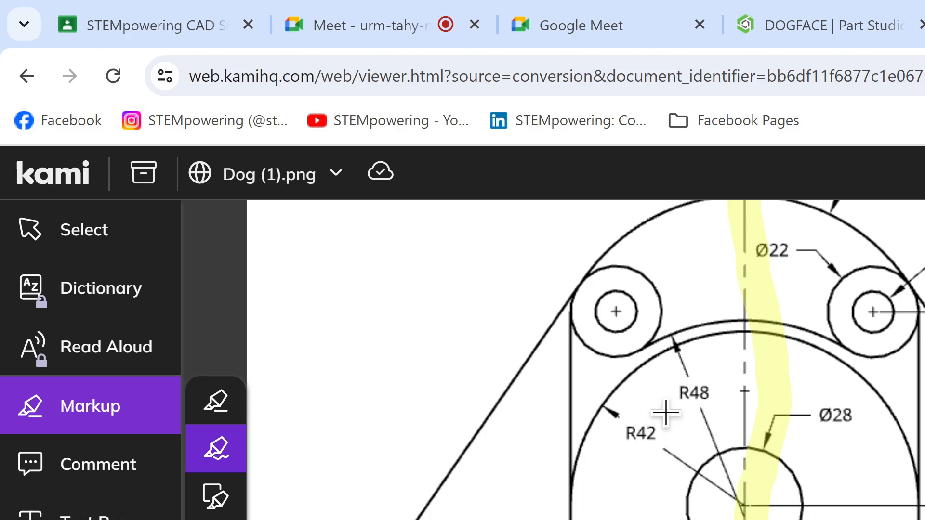
mouse_move(409, 26)
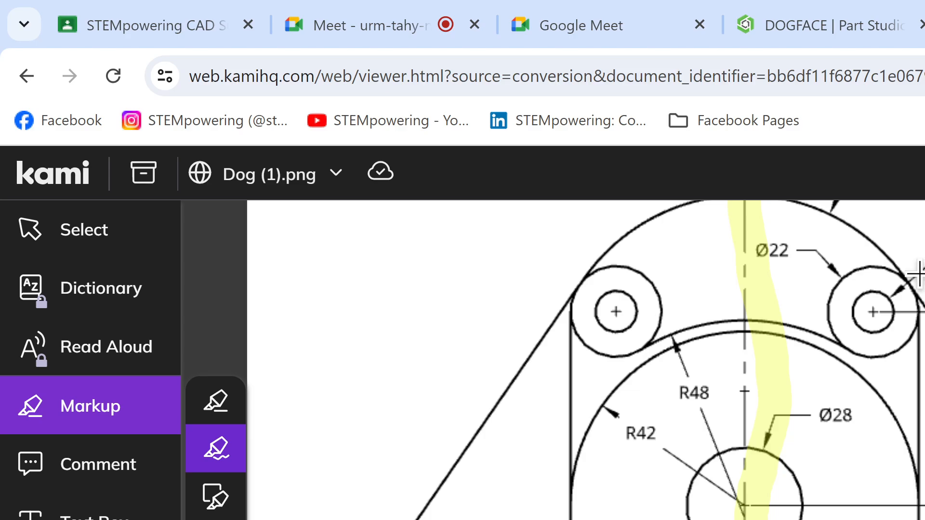
scroll(862, 402, "up", 3)
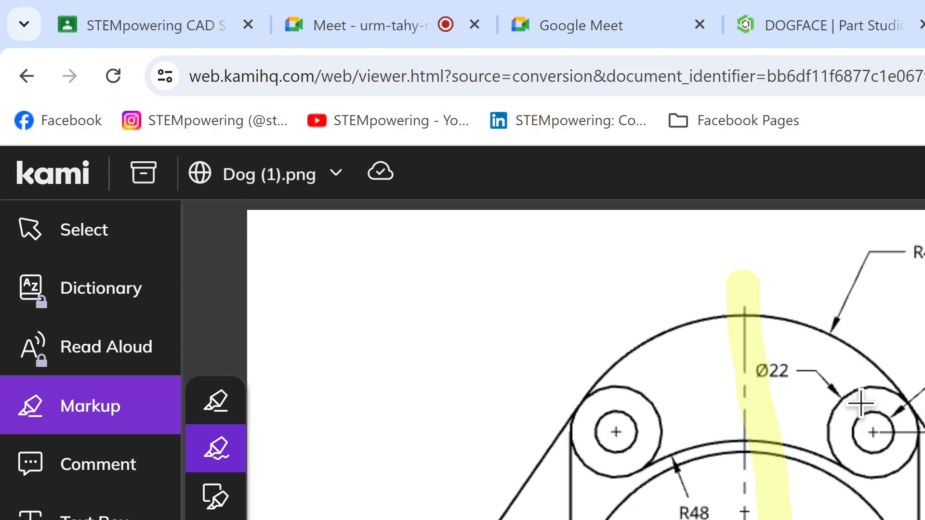
scroll(861, 403, "down", 3)
scroll(859, 404, "up", 3)
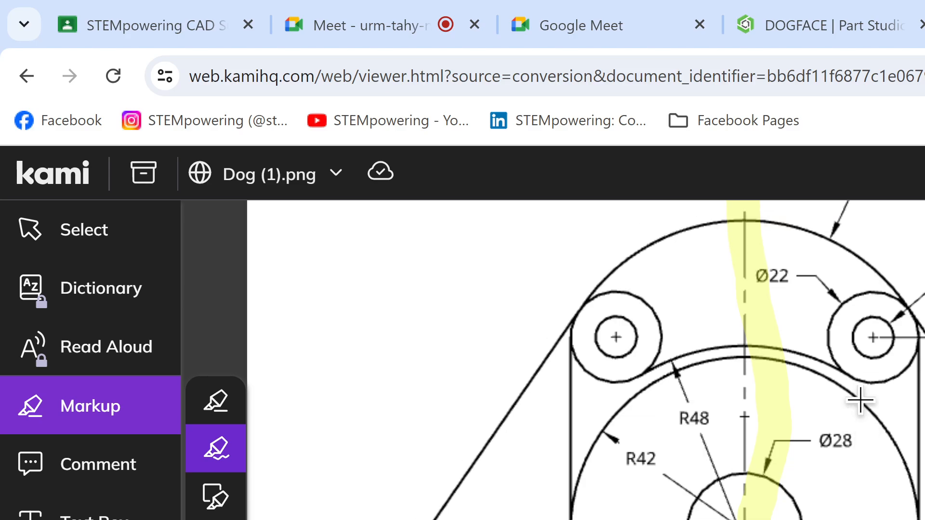
left_click(386, 7)
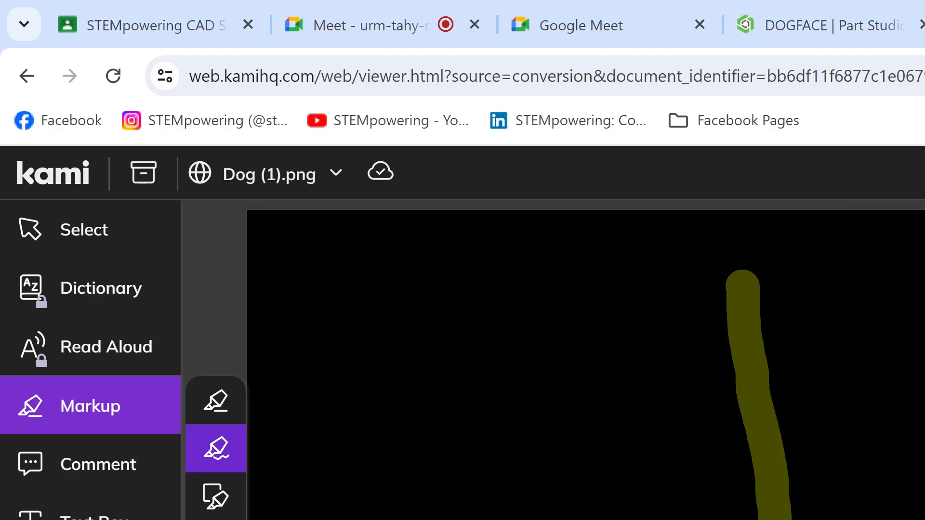
scroll(586, 360, "down", 3)
scroll(586, 360, "up", 3)
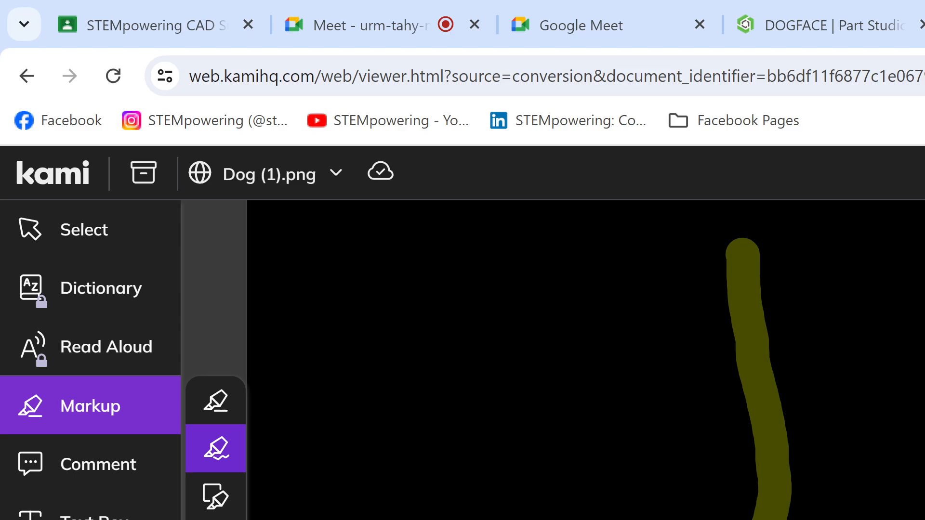
scroll(586, 360, "down", 1, "ctrl")
scroll(871, 455, "up", 1, "ctrl")
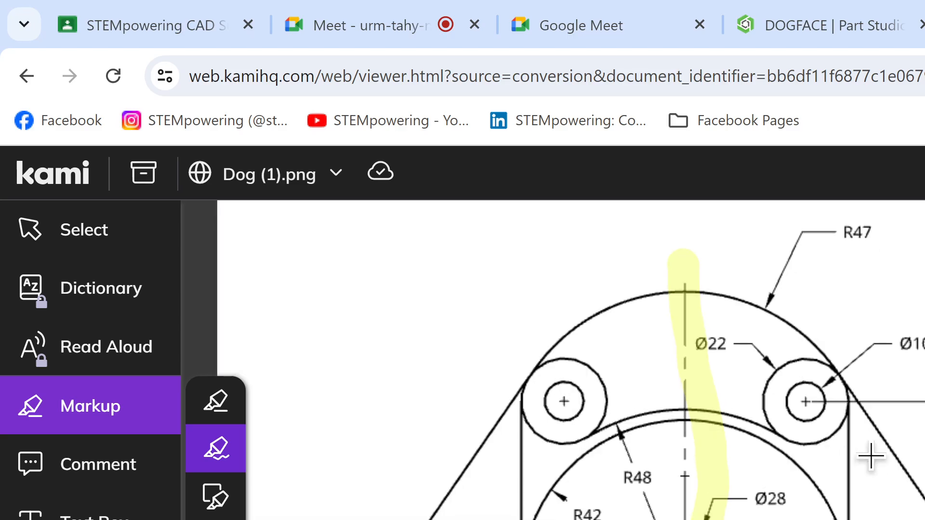
scroll(402, 396, "down", 4)
scroll(402, 396, "up", 4)
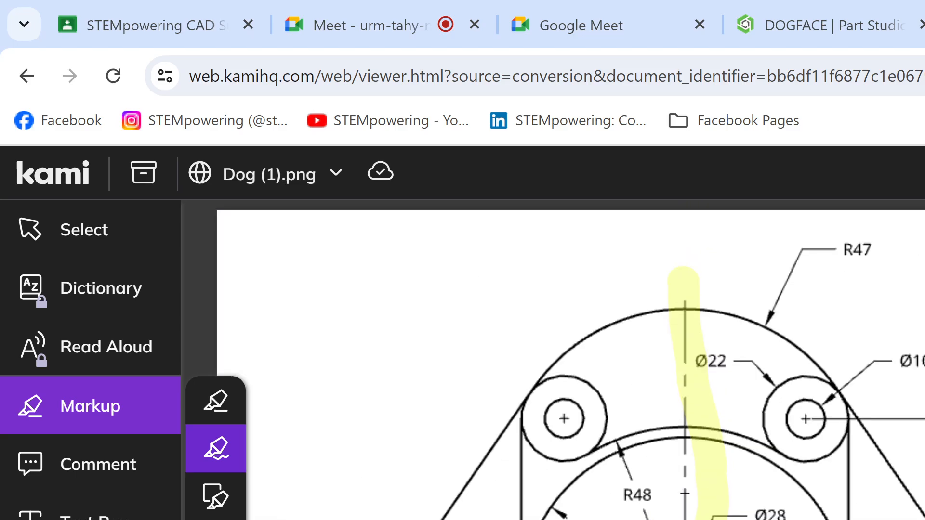
Step: Draw a circle in the blank area beside the drawing, with a black radius line and a red diameter line through its centre
scroll(404, 504, "down", 2)
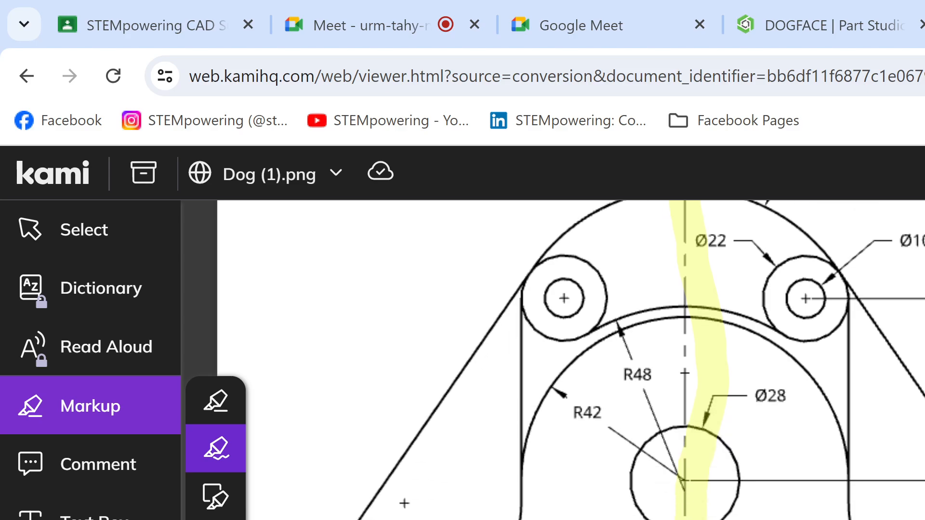
scroll(404, 503, "right", 8)
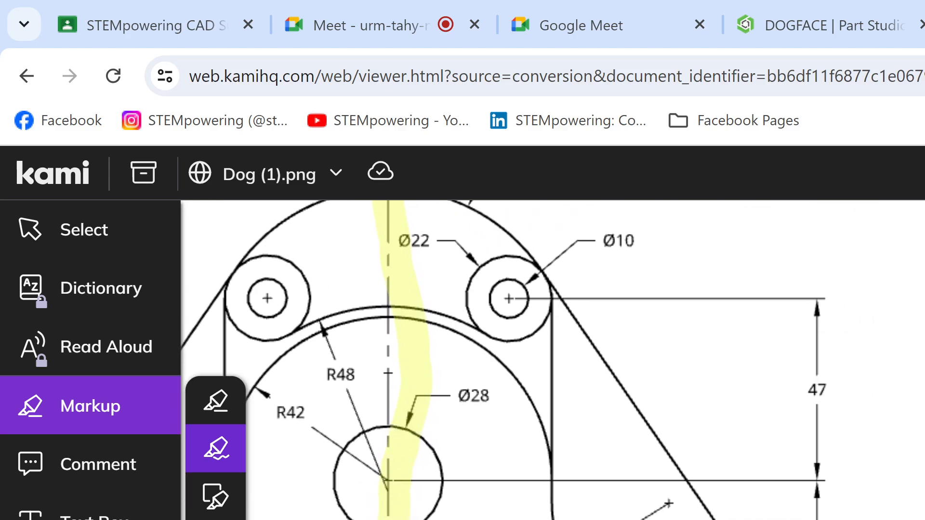
scroll(554, 481, "up", 1)
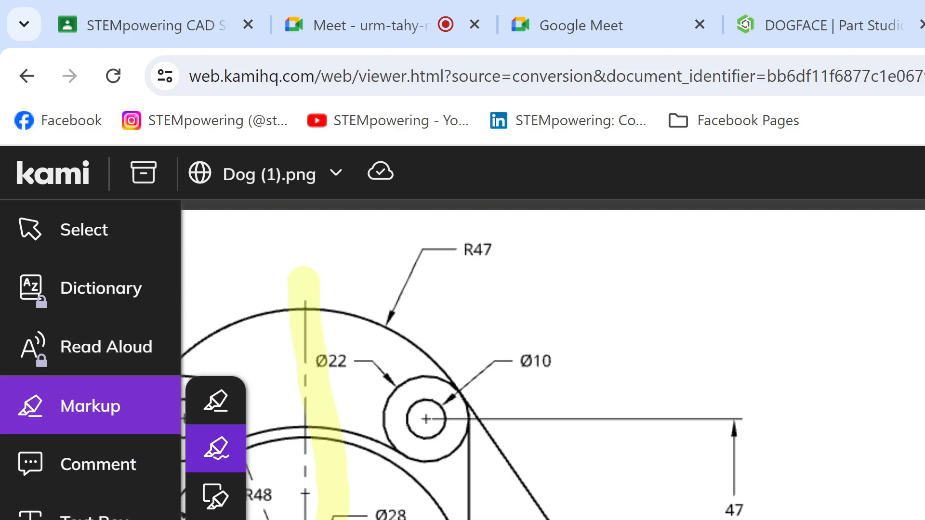
left_click(30, 519)
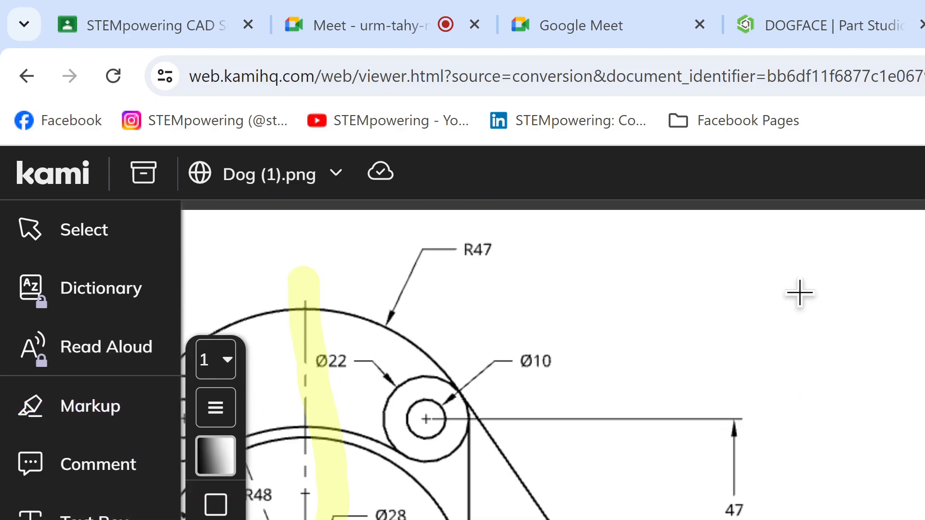
left_click_drag(732, 261, 924, 506)
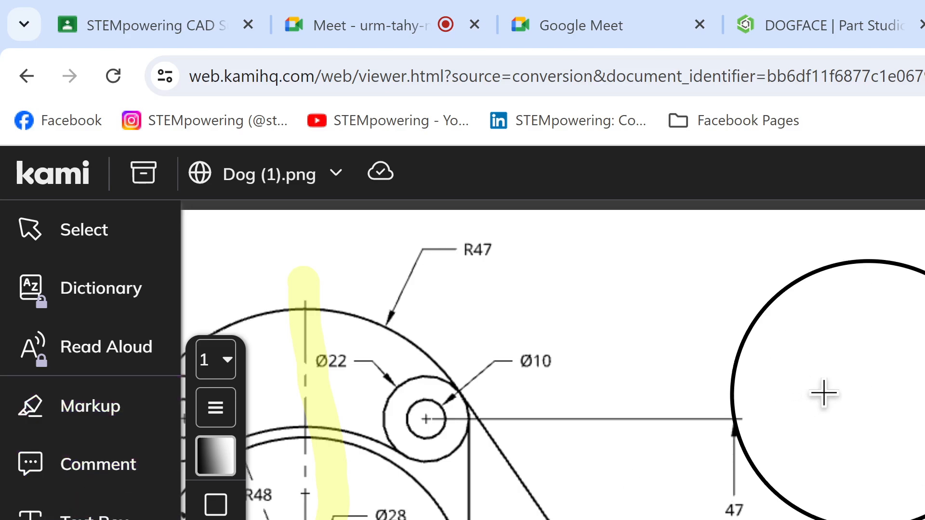
left_click_drag(866, 394, 862, 262)
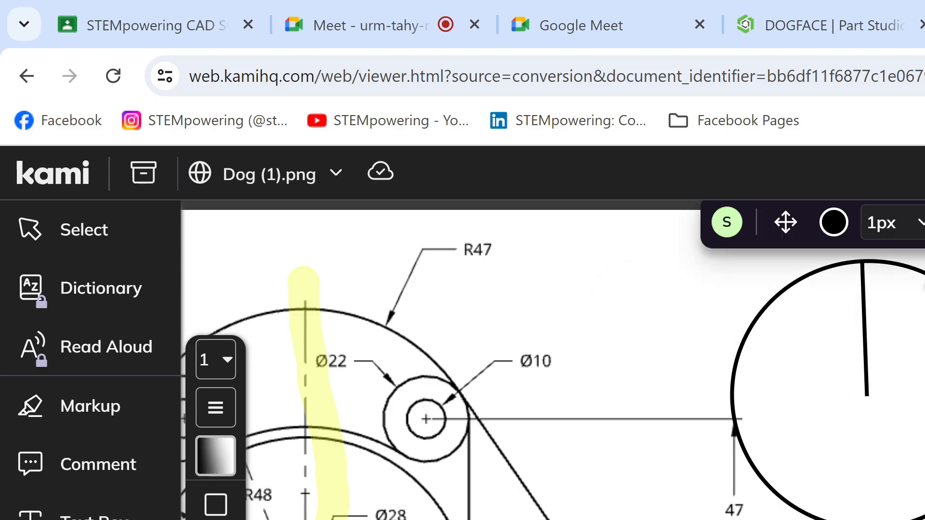
left_click(867, 374)
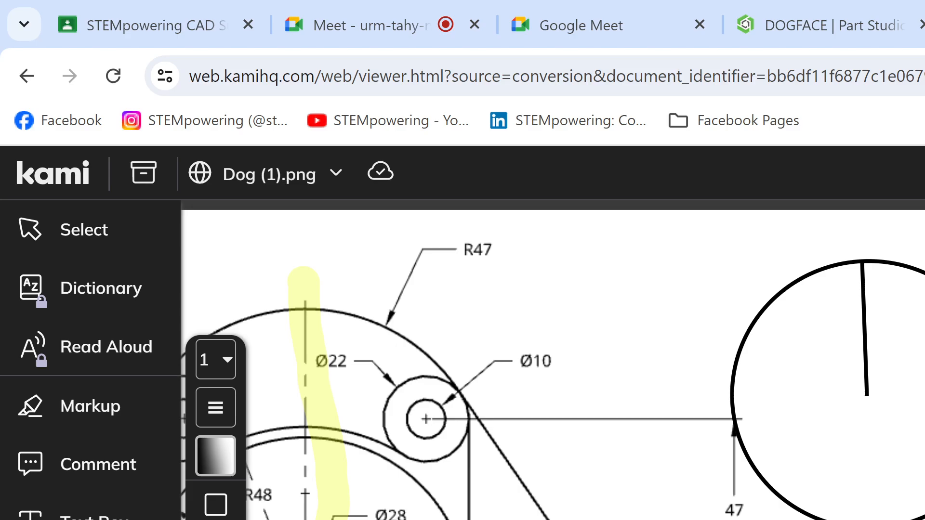
mouse_move(741, 339)
left_mouse_down()
mouse_move(924, 414)
mouse_move(924, 423)
left_mouse_up()
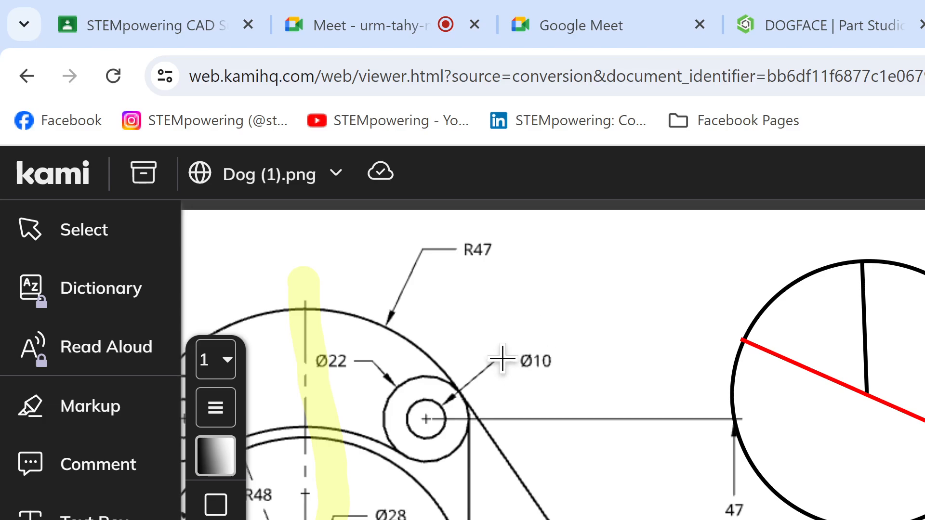
Step: Undo the circle and its radius and diameter lines beside the drawing
key("ctrl+z")
key("ctrl+z")
key("ctrl+z")
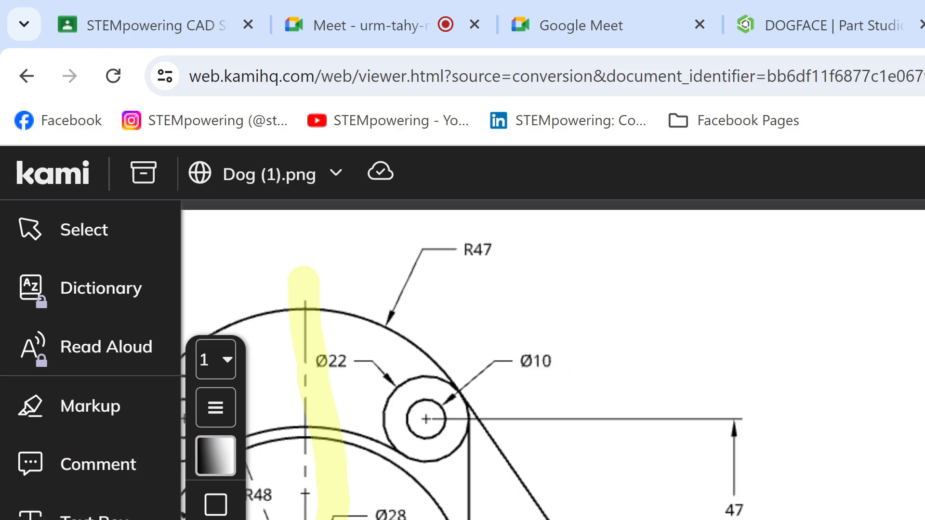
Step: Highlight the Ø10 and R47 dimension labels in cyan with the Freehand Highlighter
left_click(72, 430)
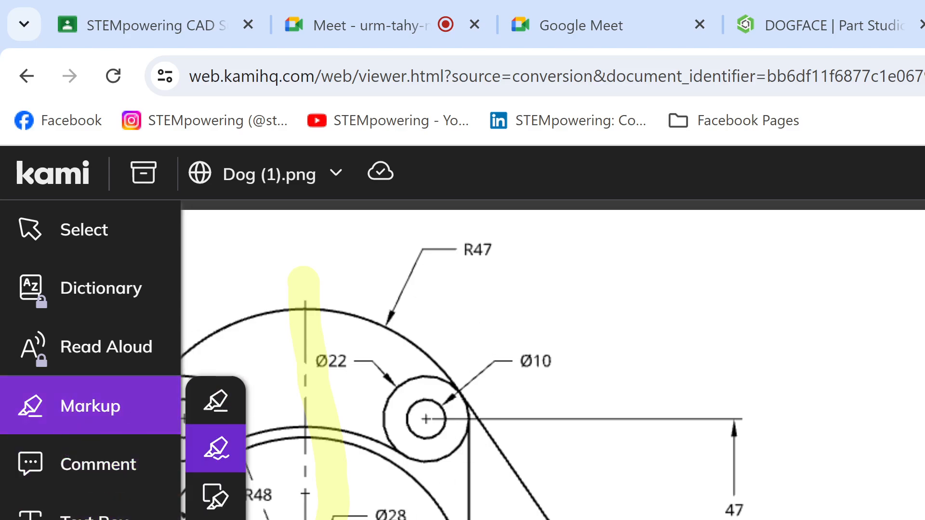
left_click_drag(497, 355, 564, 364)
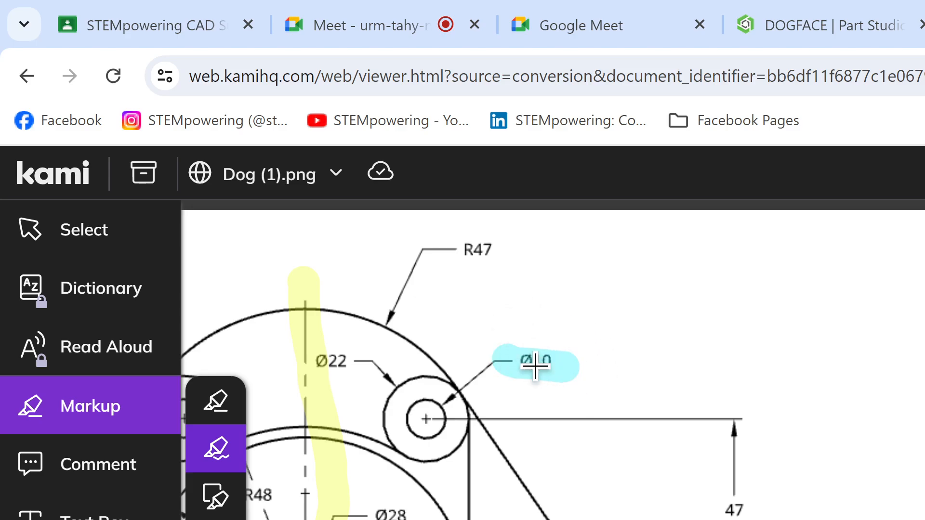
left_click(562, 364)
left_click(563, 448)
scroll(552, 364, "left", 5)
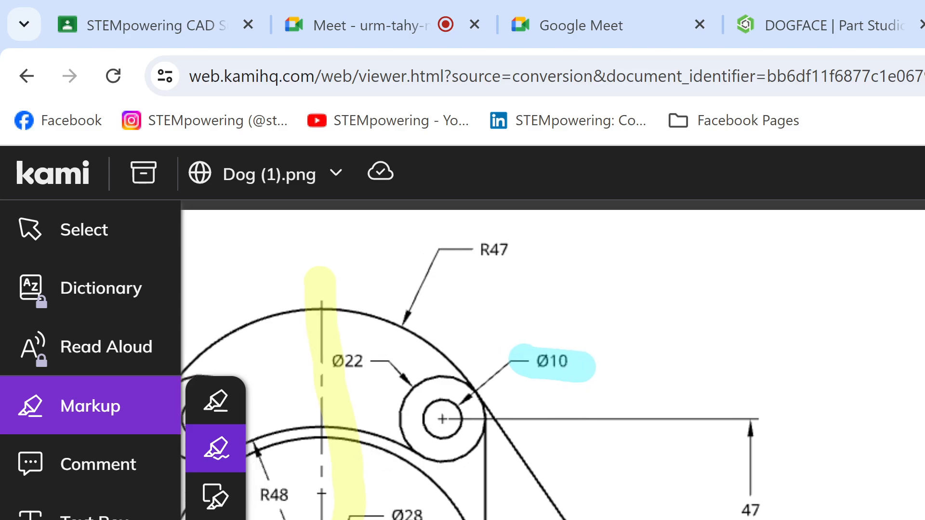
scroll(552, 364, "left", 1)
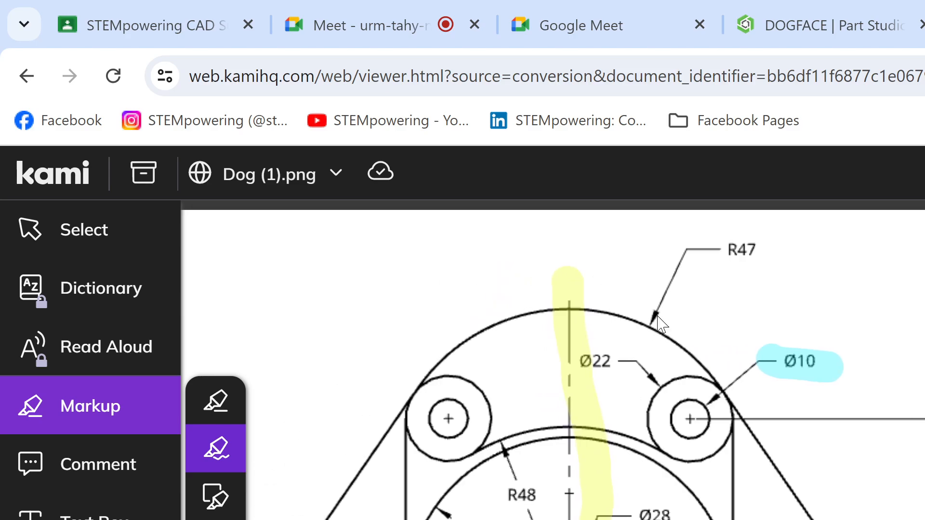
left_click_drag(707, 248, 775, 248)
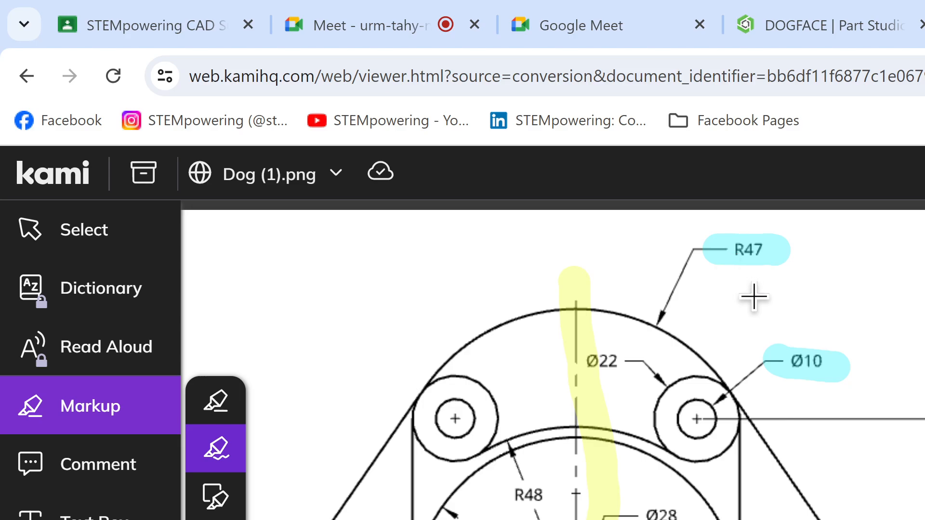
Step: Undo the cyan highlights on the R47 and Ø10 dimension labels
key("ctrl+z")
key("ctrl+z")
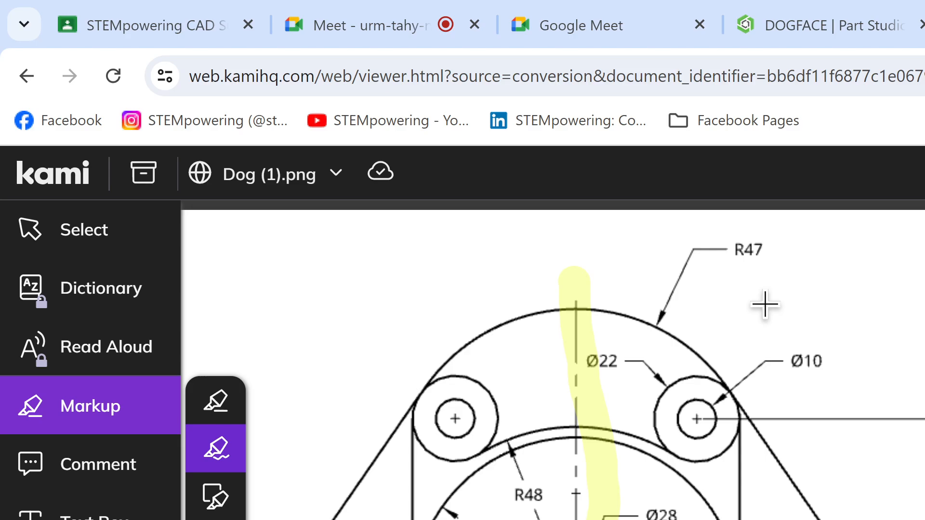
Step: Undo the yellow freehand highlight along the drawing's vertical centre line
scroll(552, 365, "left", 3)
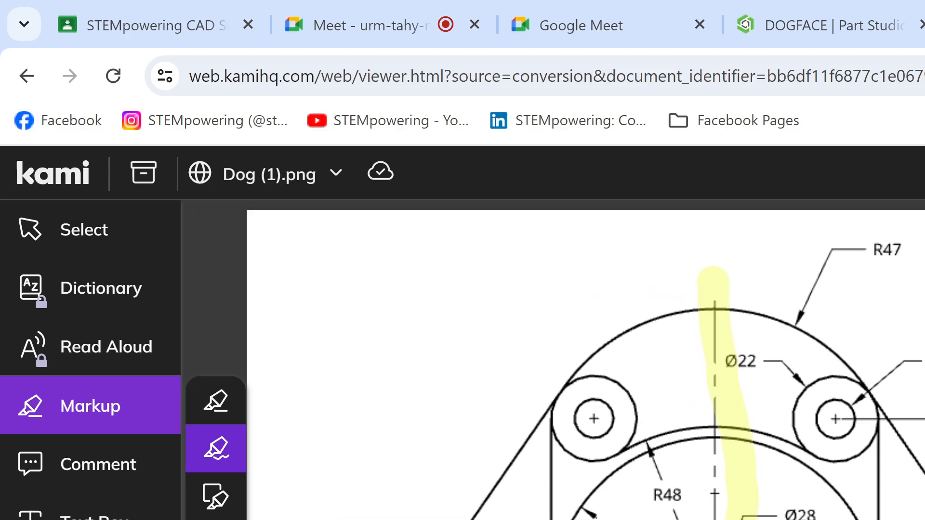
scroll(433, 405, "down", 5)
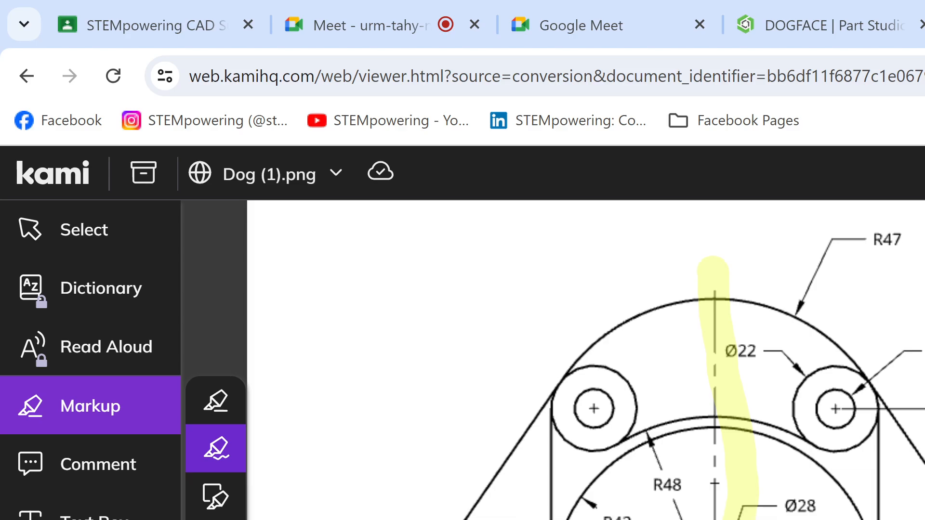
scroll(433, 404, "up", 5)
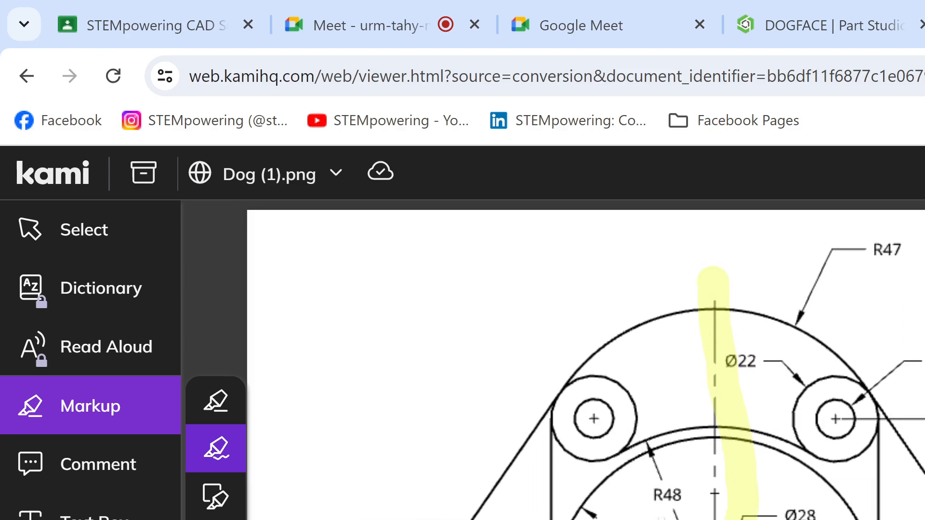
scroll(586, 359, "down", 3)
scroll(585, 359, "up", 3)
scroll(667, 517, "down", 1)
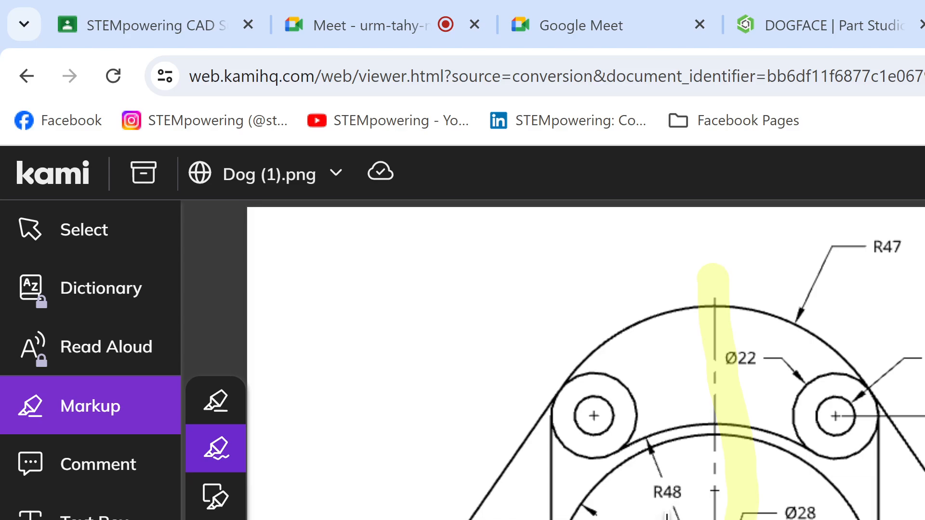
scroll(667, 516, "down", 3)
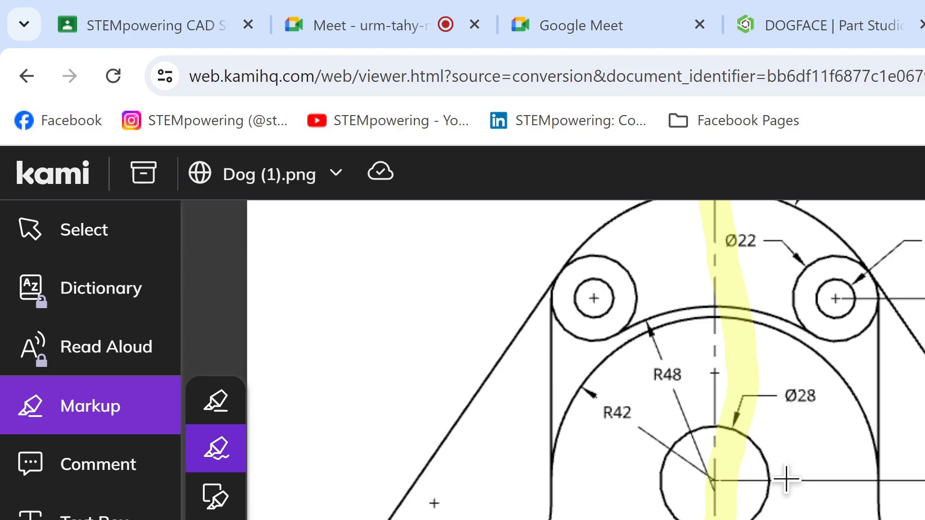
scroll(786, 479, "up", 3)
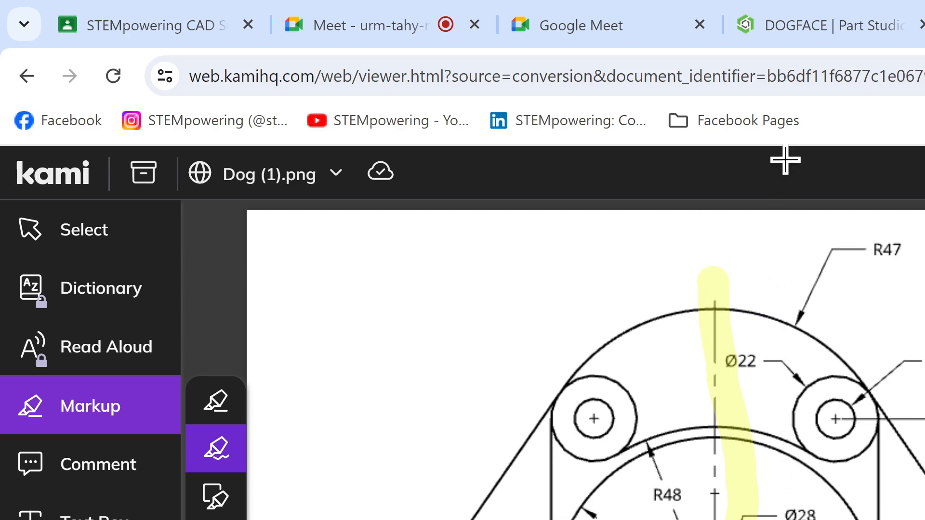
key("ctrl+z")
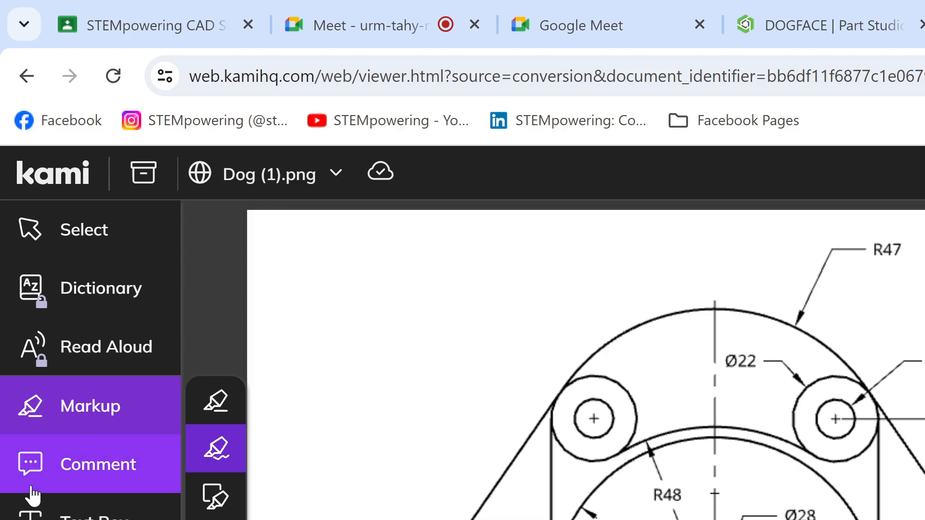
Step: Switch to the DOGFACE Part Studio in Onshape to view the circle in Sketch 1, and check the Dog (1).png drawing in Kami again
left_click(800, 8)
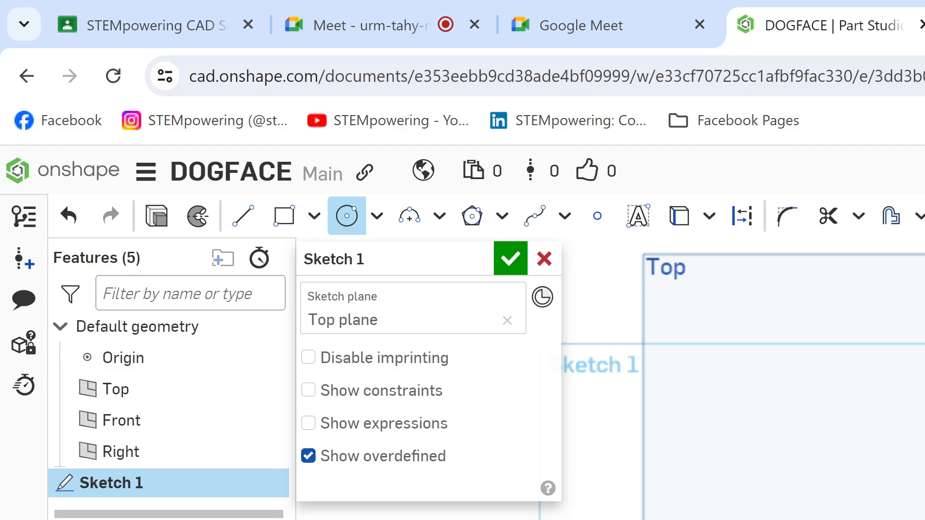
scroll(742, 379, "up", 2)
scroll(742, 378, "down", 3)
middle_click_drag(742, 379, 741, 415)
scroll(742, 415, "up", 1)
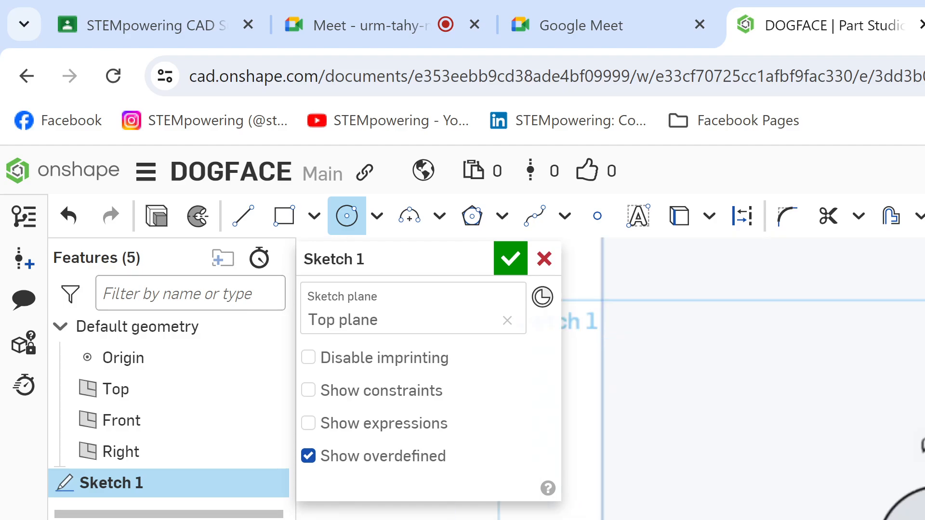
key("ctrl+Tab")
scroll(434, 503, "down", 3)
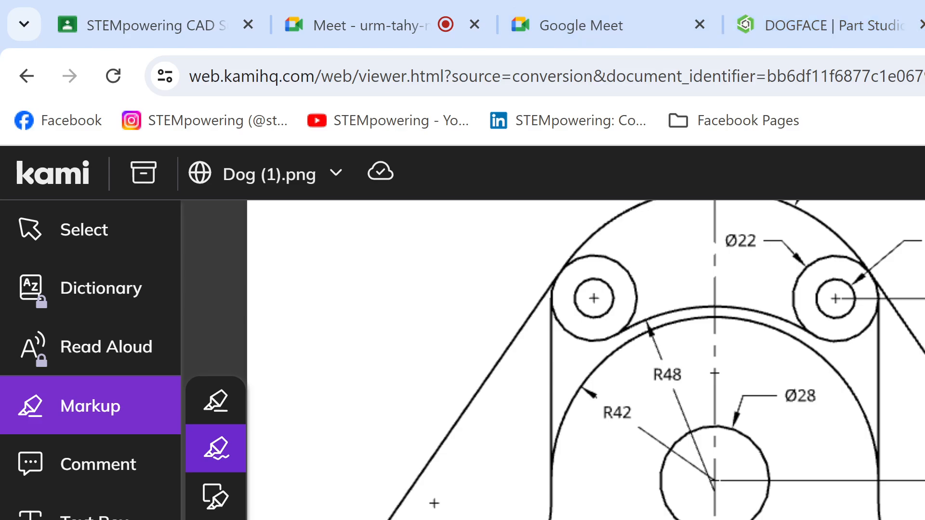
left_click(820, 27)
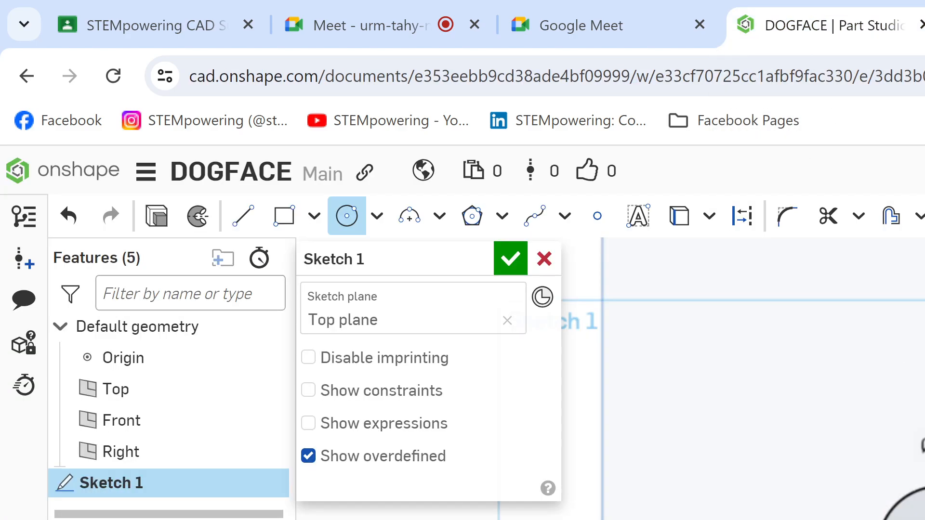
key("l")
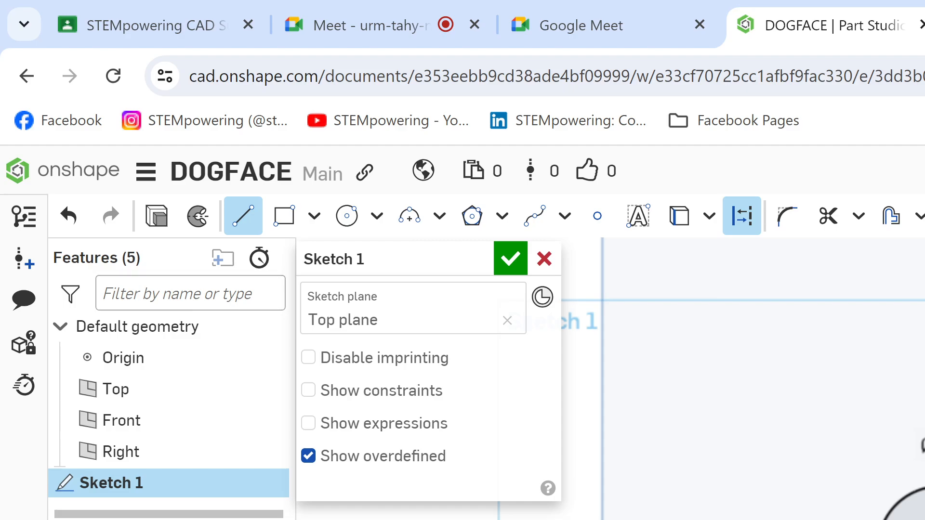
key("Escape")
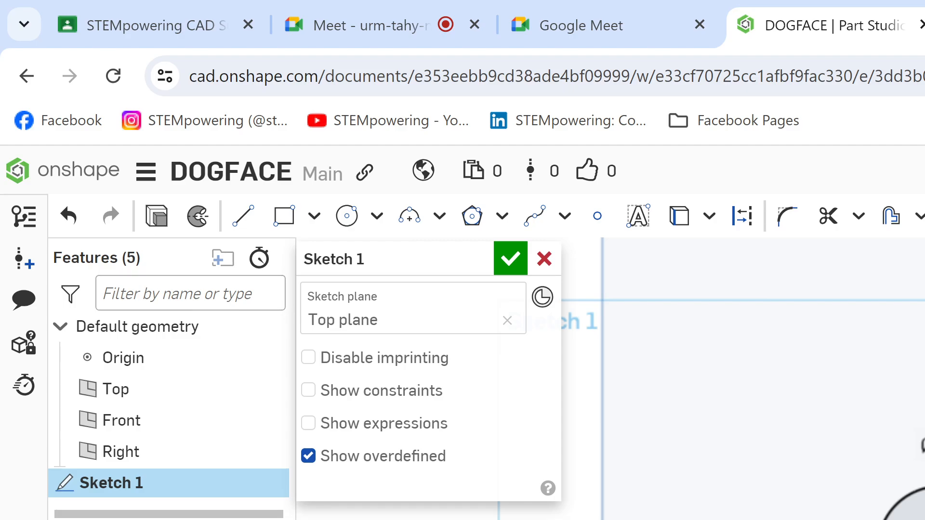
key("g")
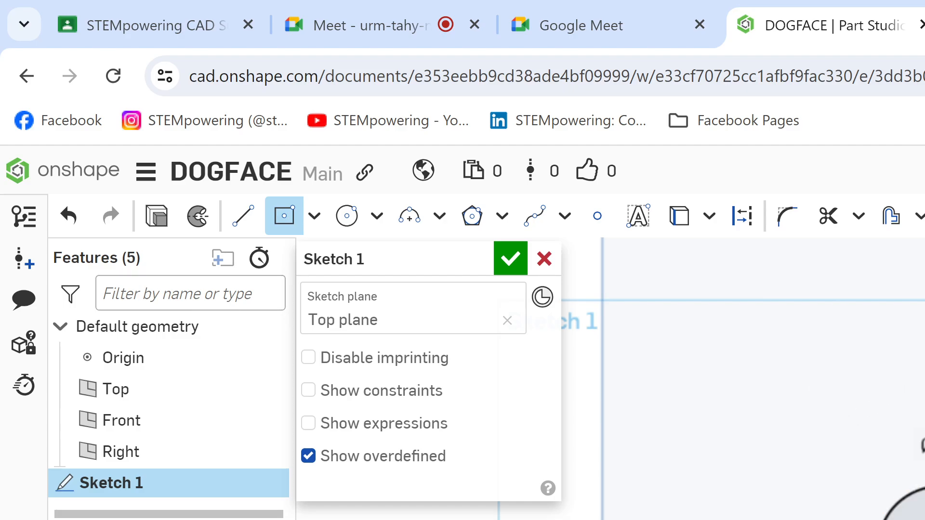
key("d")
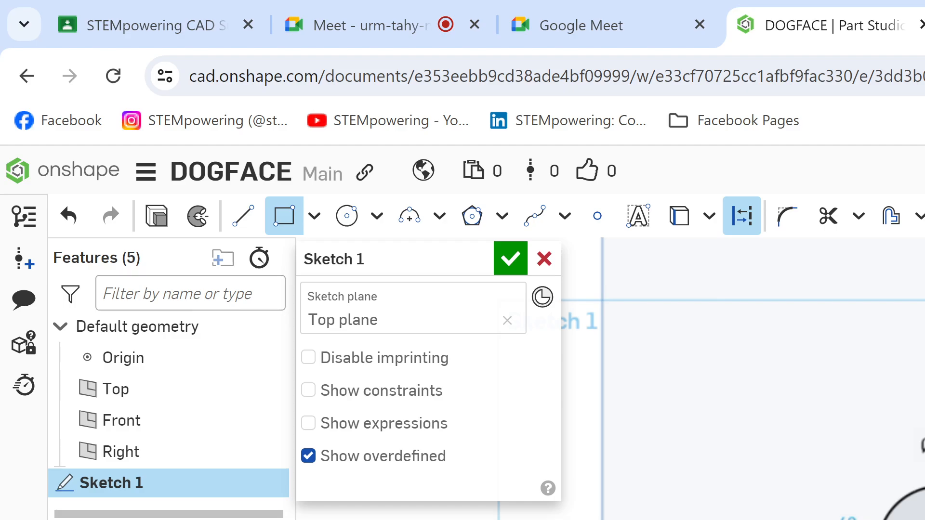
key("Escape")
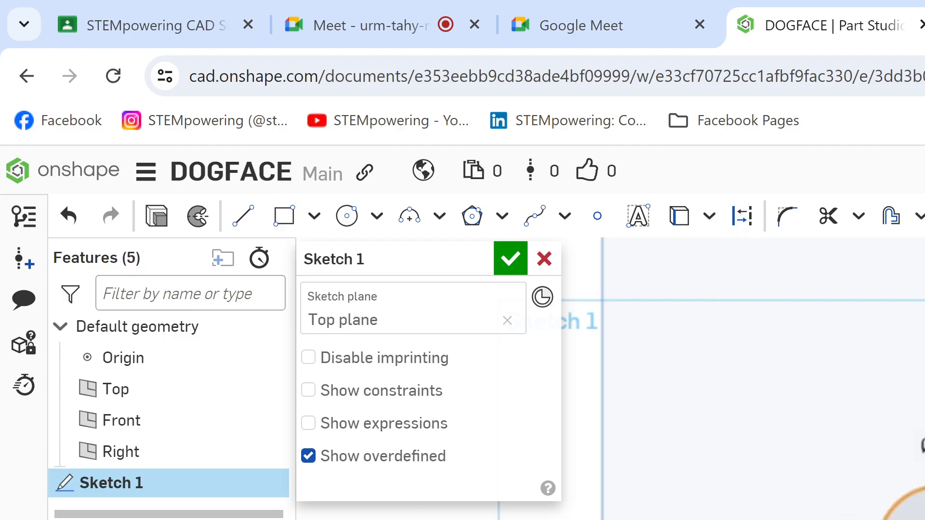
key("c")
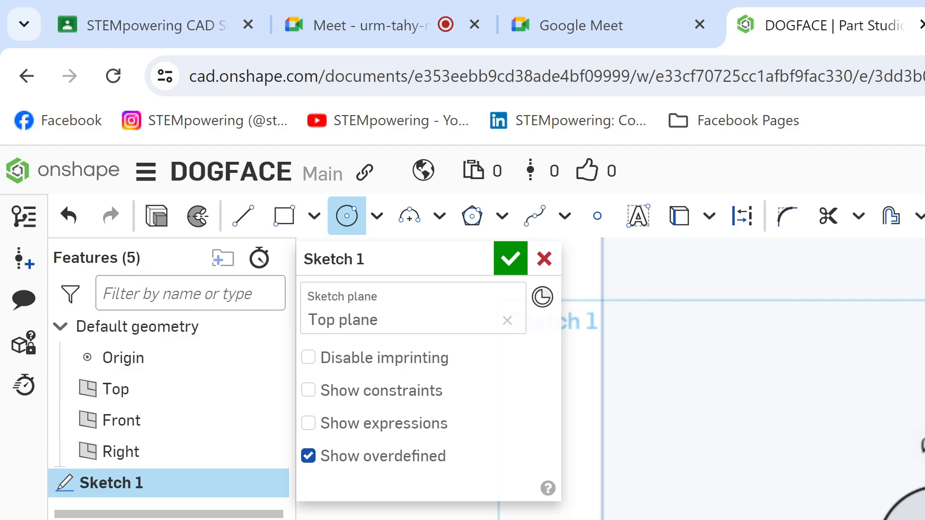
Step: Check the Dog (1).png drawing in Kami, and draw a vertical construction line through the Ø28 circle in Sketch 1 of the DOGFACE Onshape document
key("ctrl+Tab")
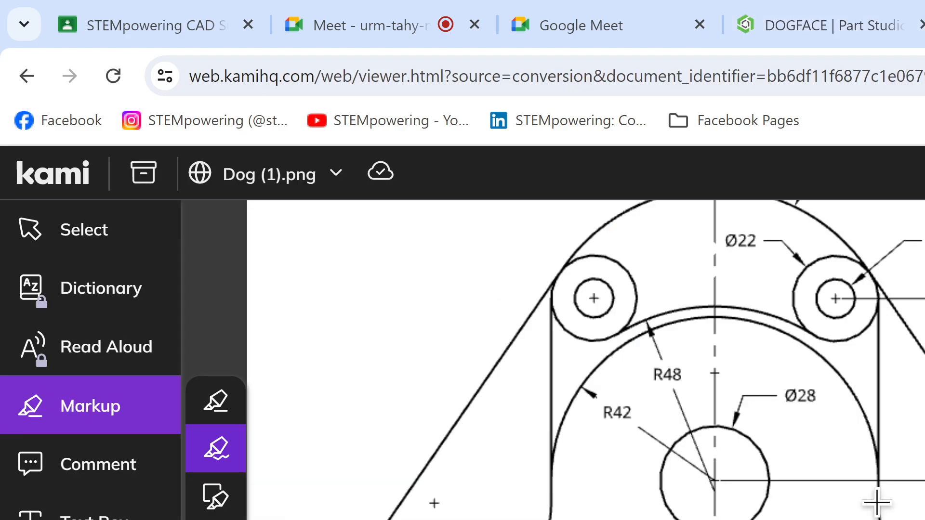
left_click(820, 9)
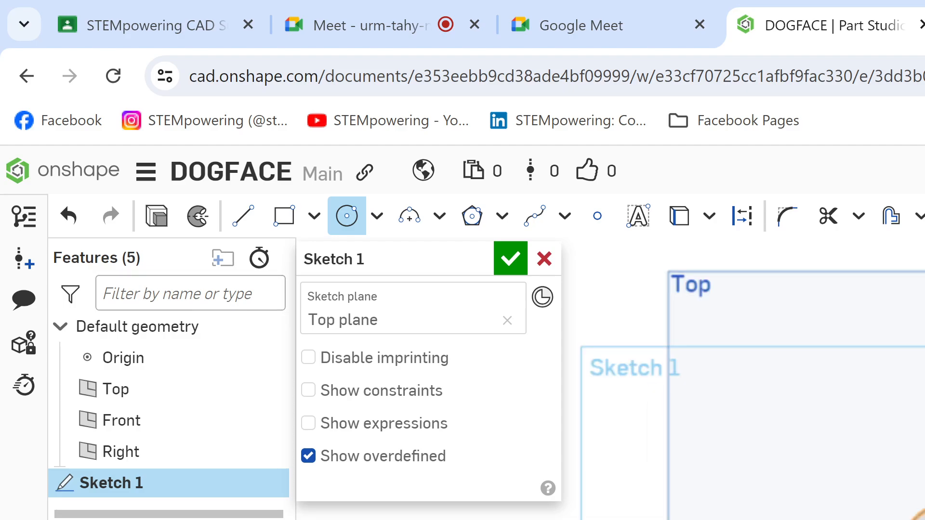
key("l")
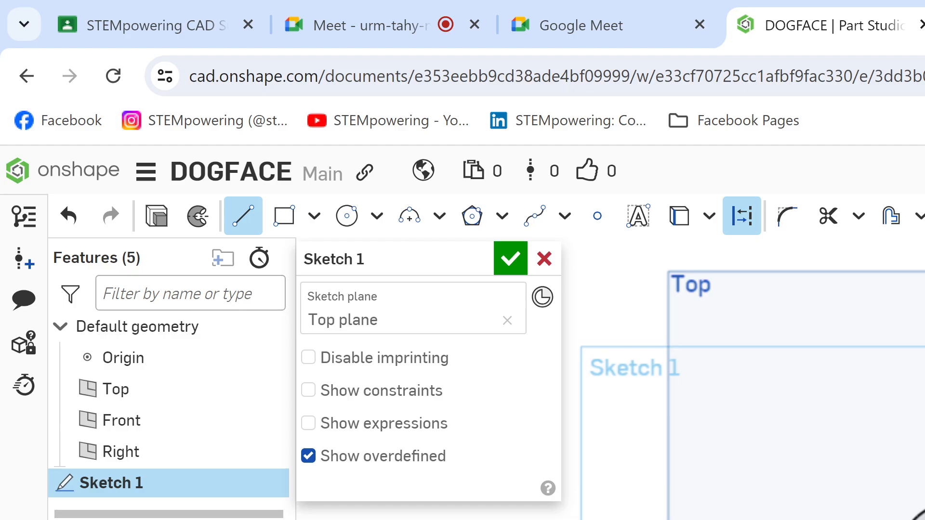
left_click(429, 2)
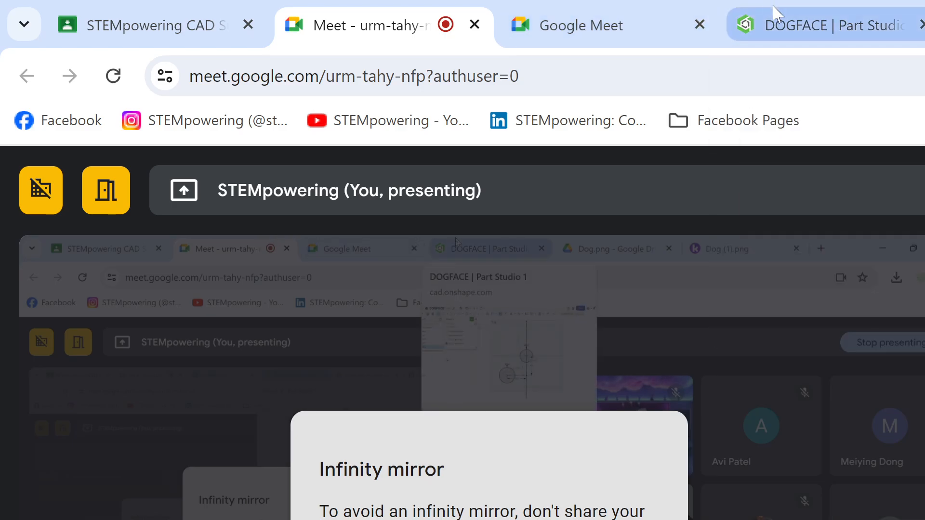
left_click(774, 15)
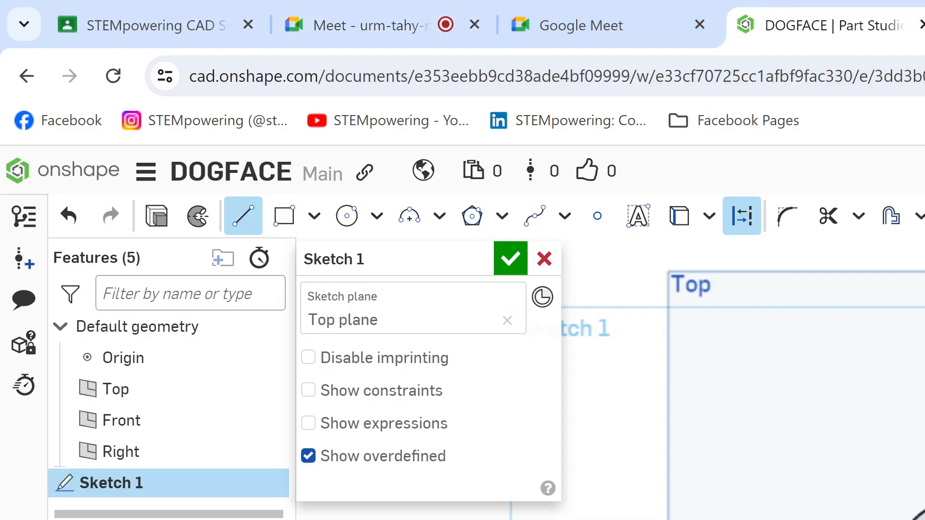
key("Escape")
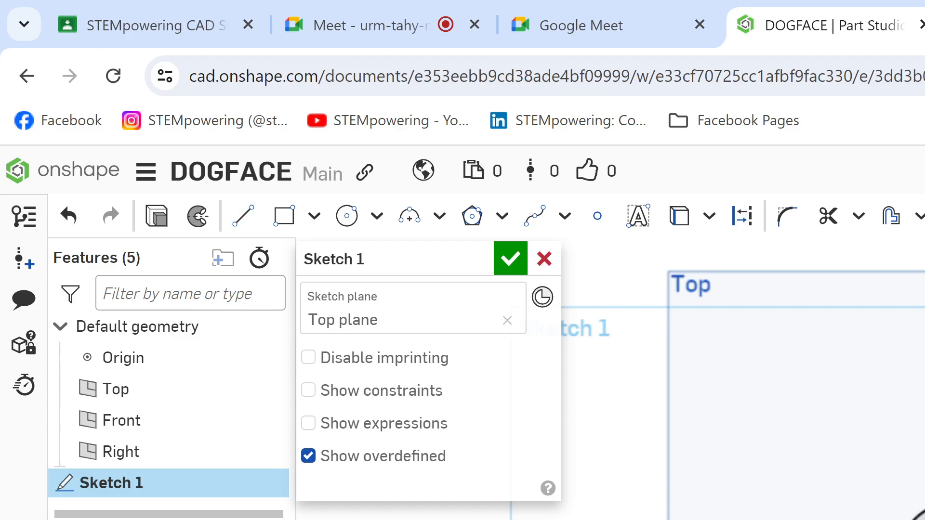
scroll(742, 381, "down", 3)
middle_click_drag(896, 423, 733, 398)
scroll(743, 431, "up", 1)
Step: Sketch a trial circle beside the vertical construction line and remove it with the Trim tool
key("c")
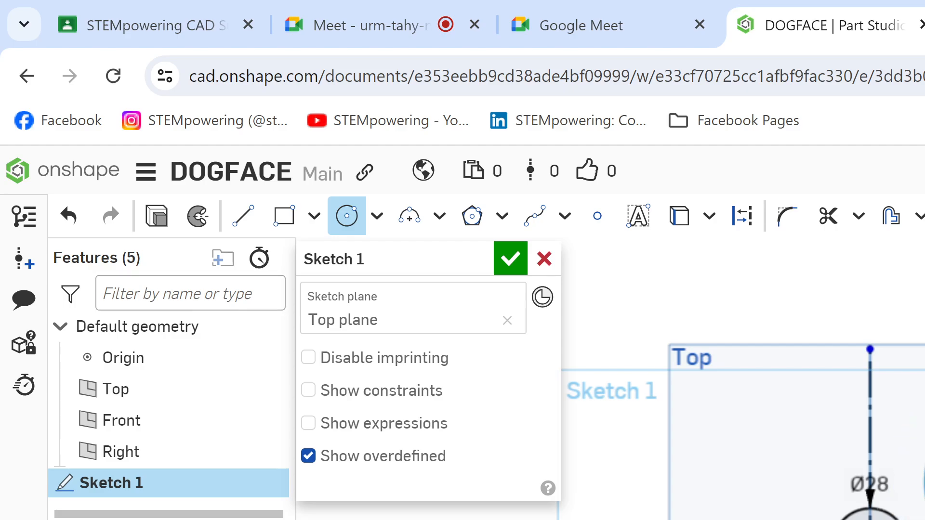
left_click(923, 482)
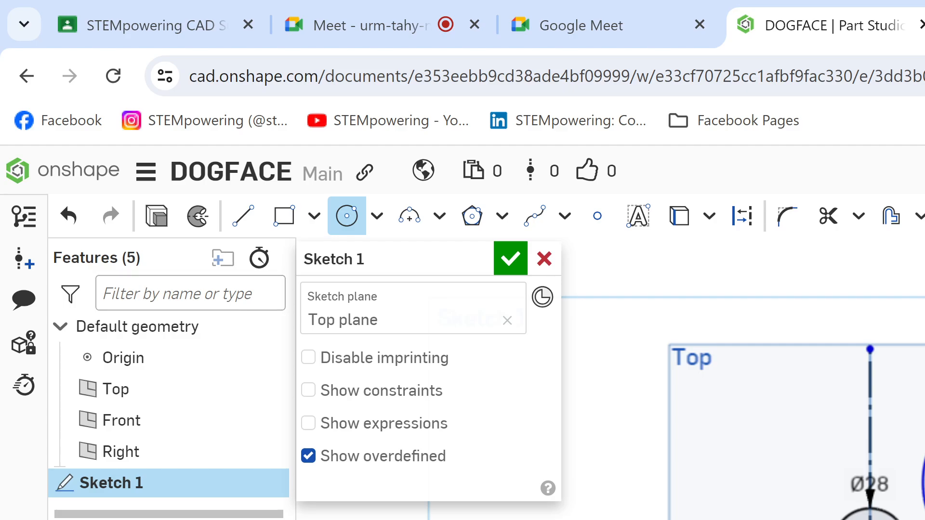
key("m")
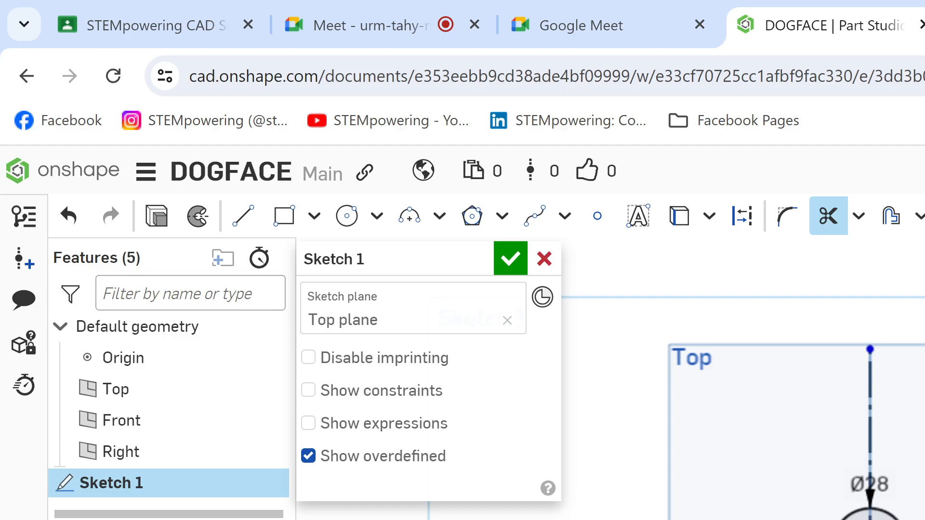
key("c")
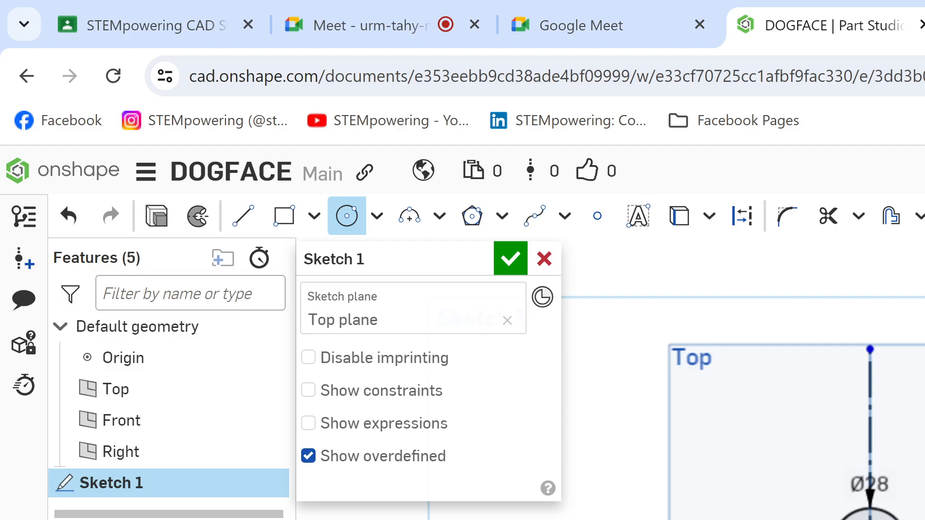
key("m")
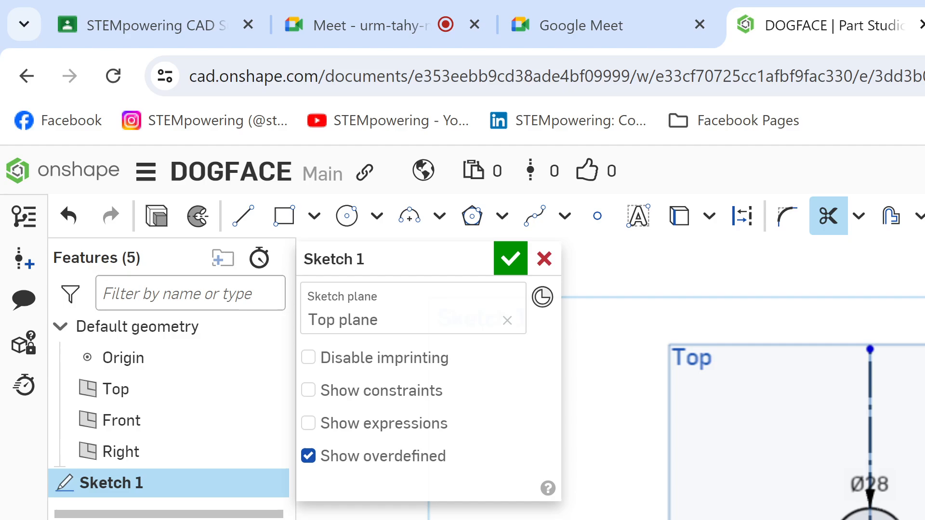
key("c")
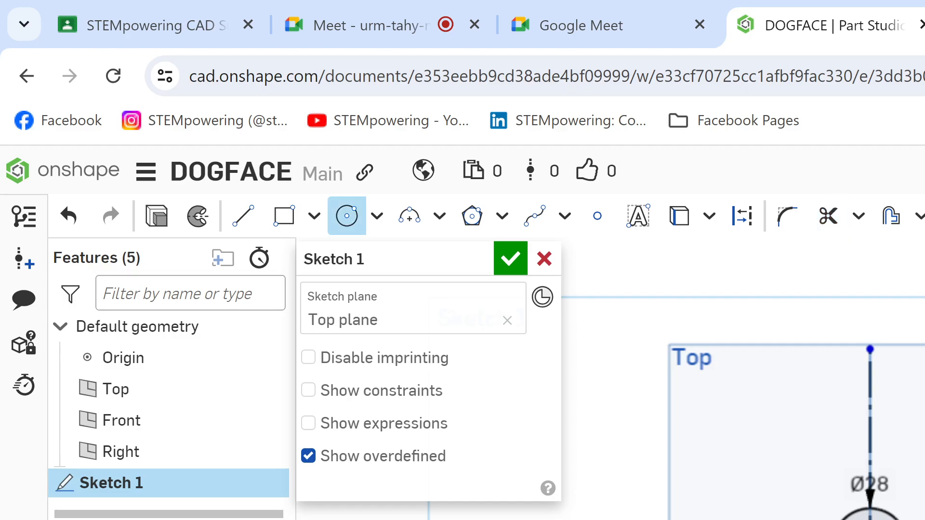
key("Escape")
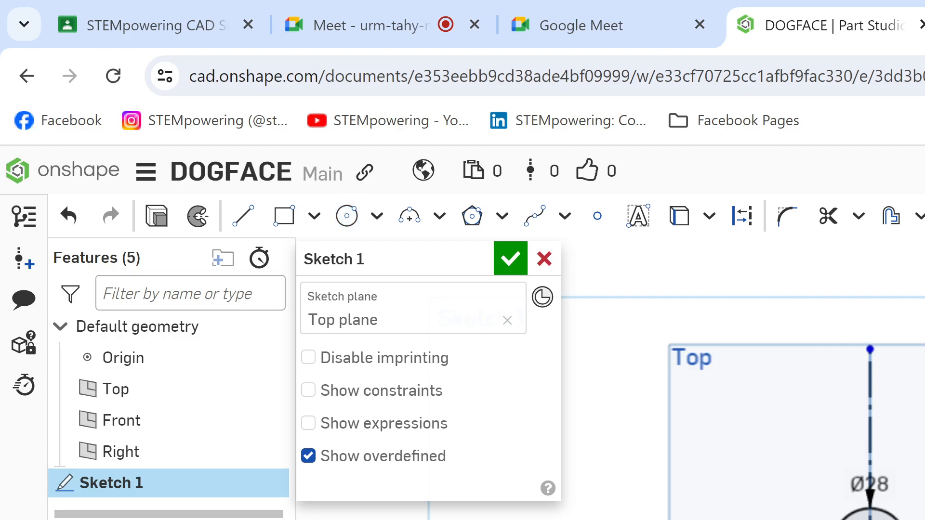
key("c")
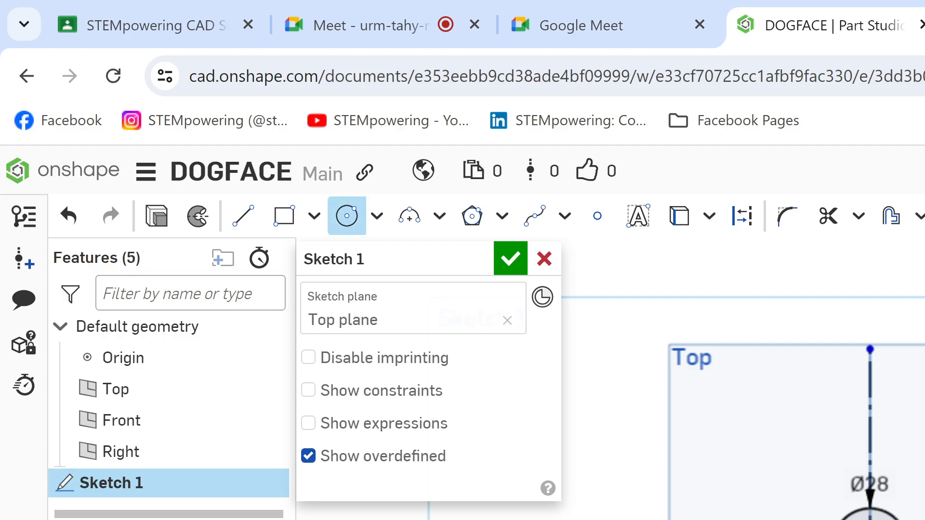
key("Escape")
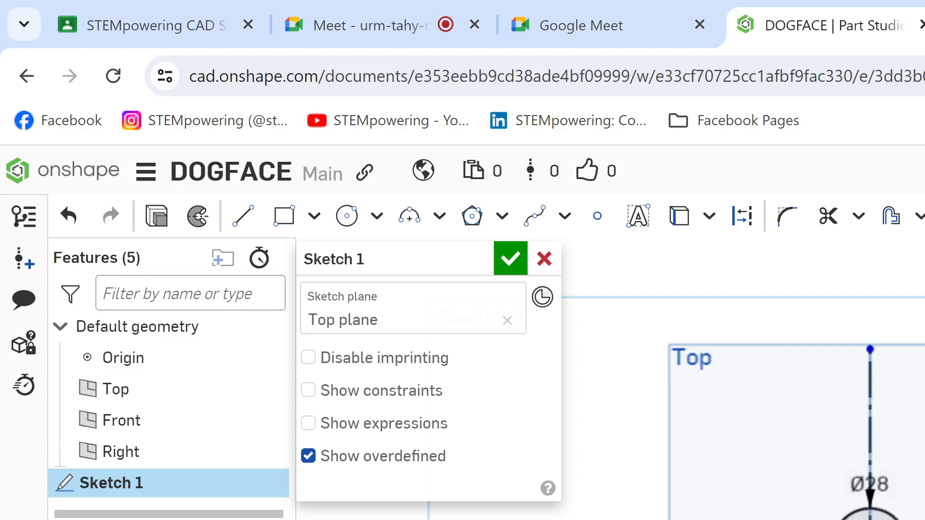
key("m")
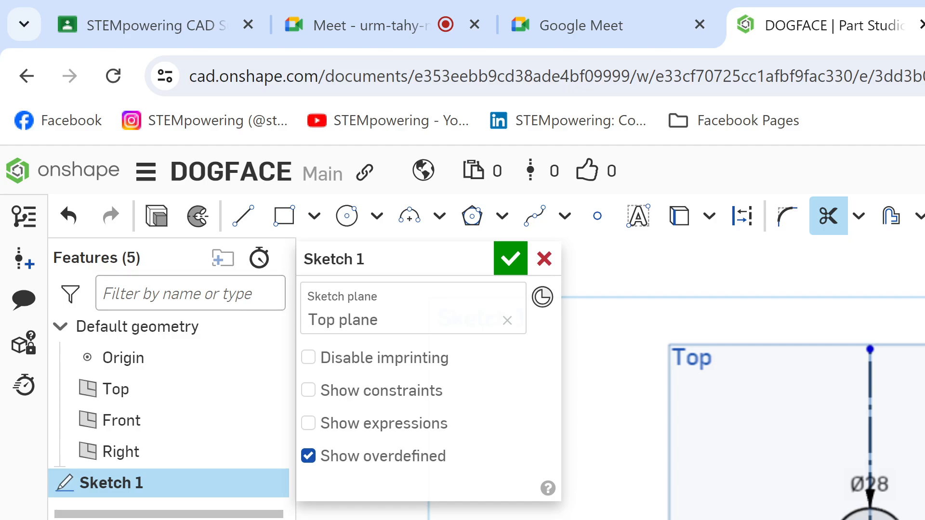
Step: Switch to the Dog (1).png drawing in Kami and highlight the R42 arc in cyan
key("ctrl+Tab")
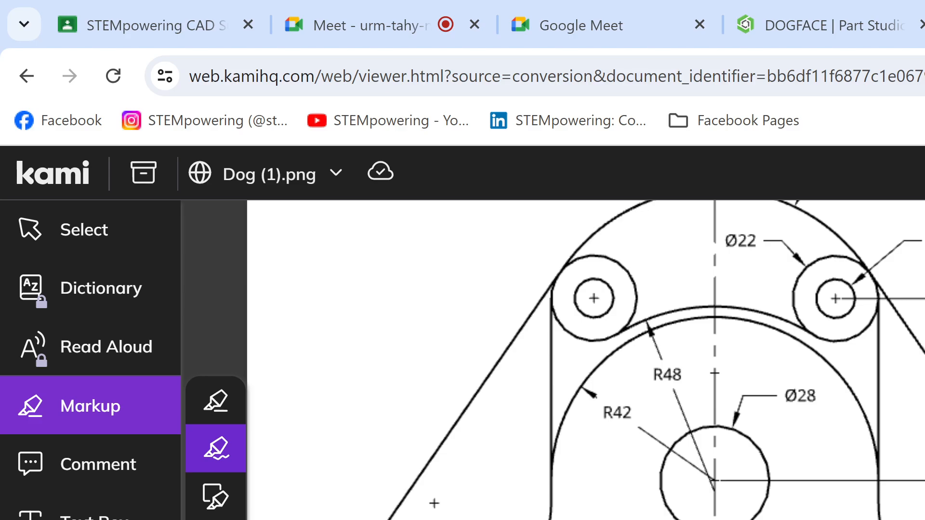
scroll(656, 479, "up", 3)
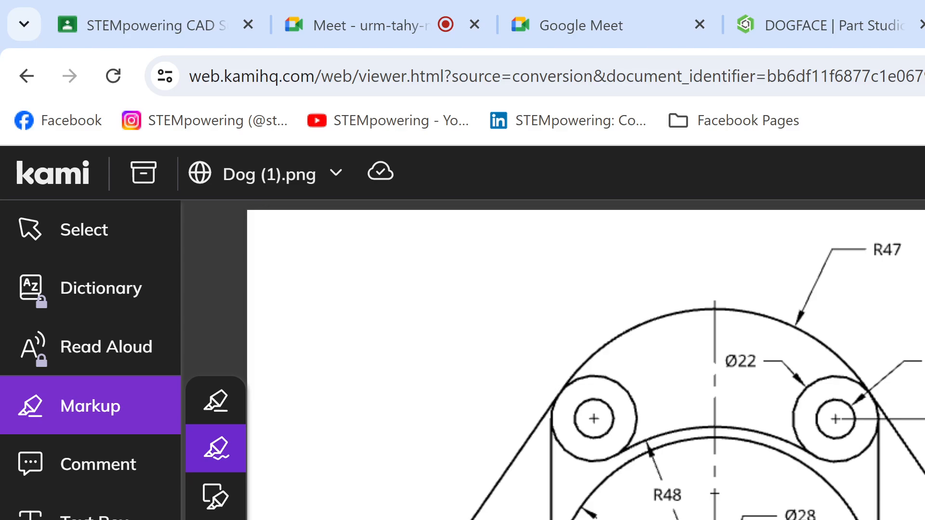
mouse_move(573, 519)
left_mouse_down()
mouse_move(596, 479)
mouse_move(667, 443)
mouse_move(757, 464)
mouse_move(852, 516)
mouse_move(819, 478)
mouse_move(733, 438)
mouse_move(703, 439)
left_mouse_up()
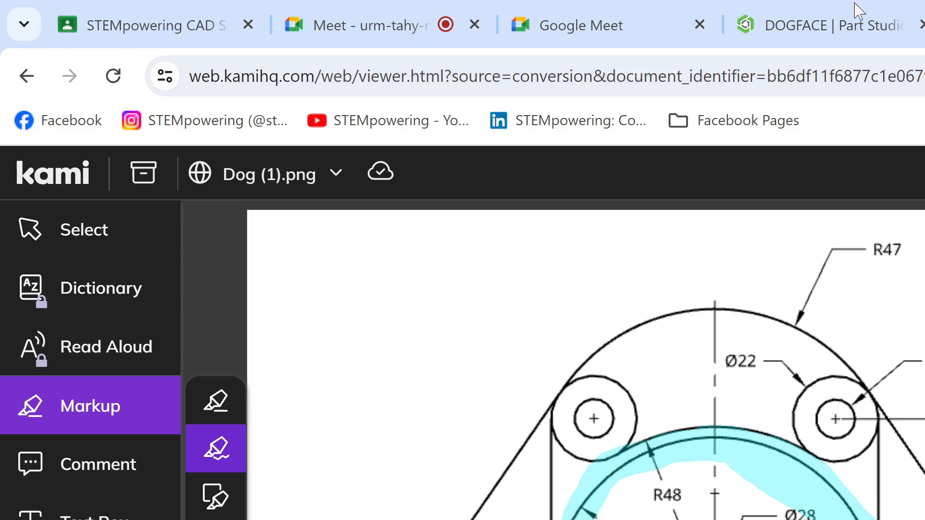
Step: Switch to the DOGFACE Part Studio in Onshape and sketch a circle concentric with the Ø28 circle, setting its diameter to 84
left_click(846, 35)
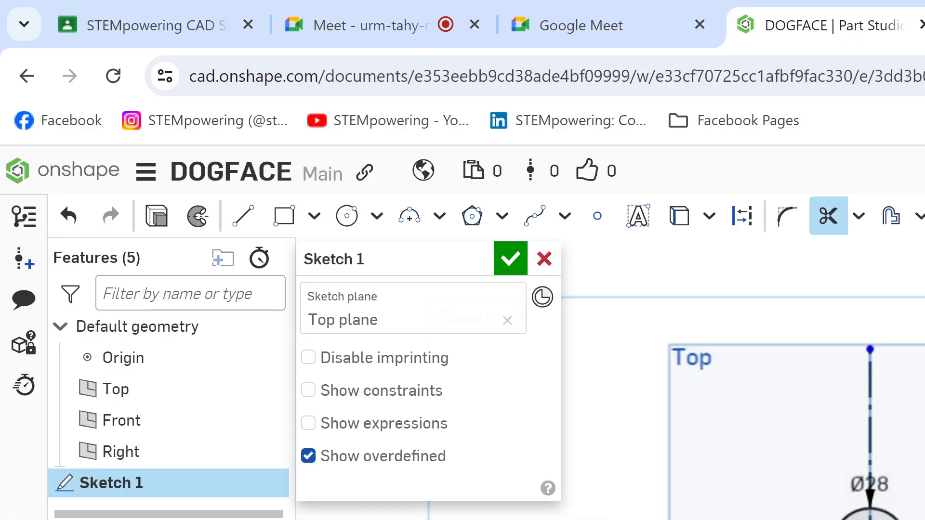
key("c")
left_click(870, 519)
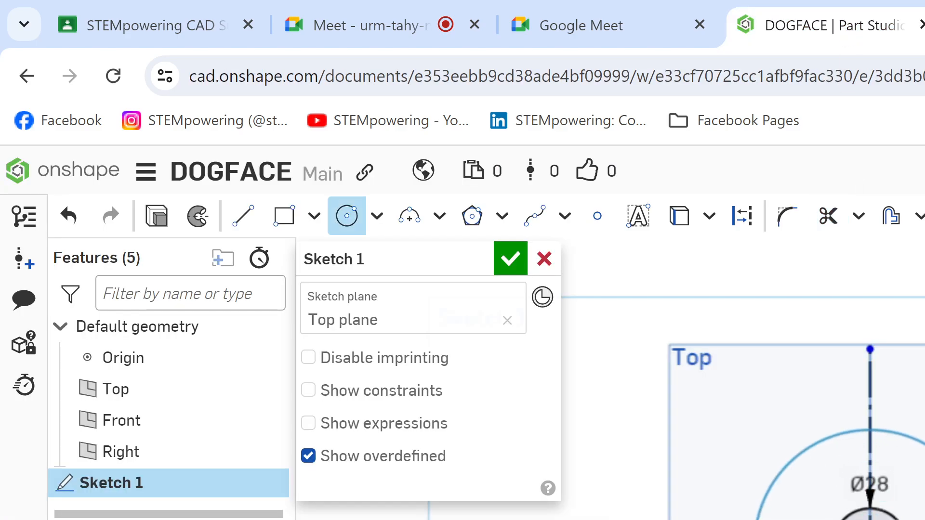
left_click(920, 519)
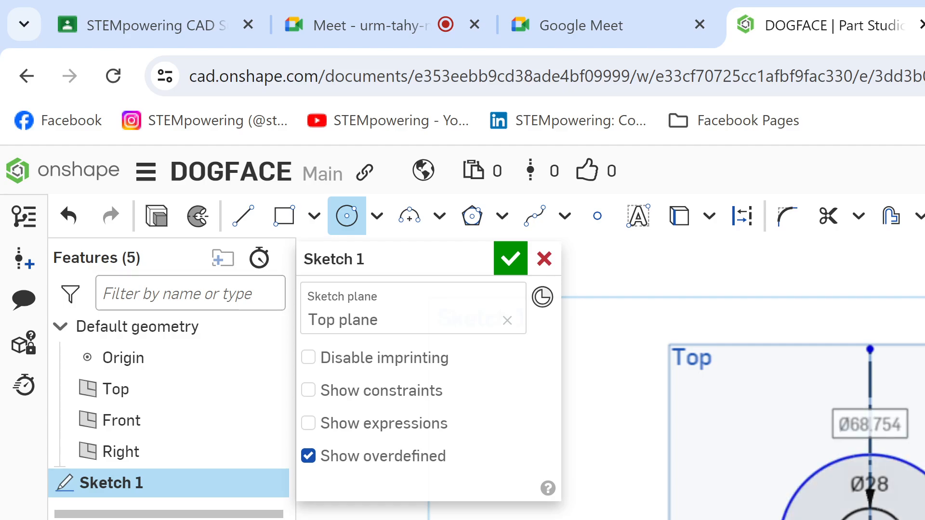
type("8")
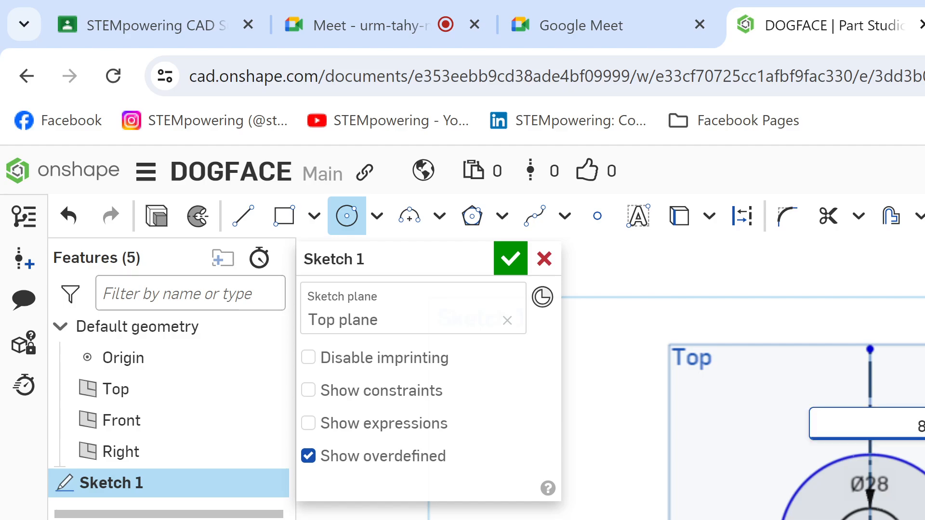
type("4")
key("Return")
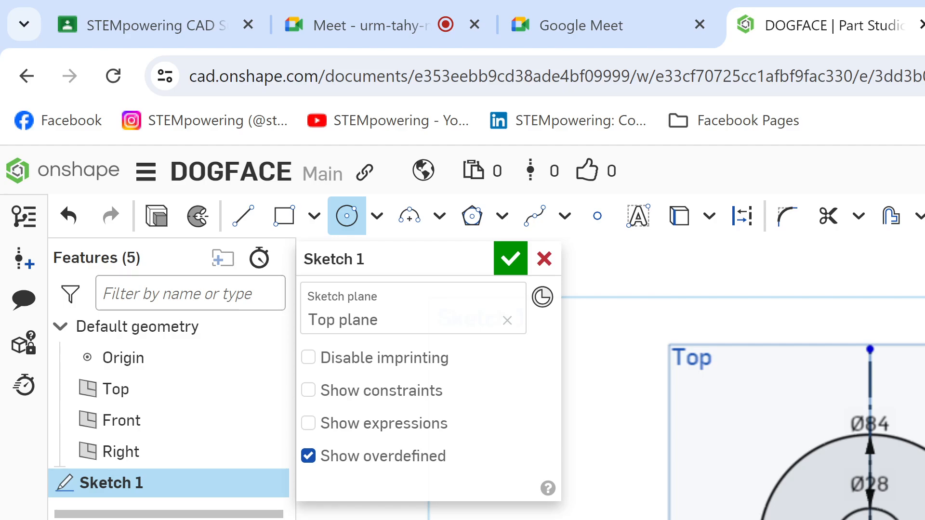
Step: Return to the Kami drawing, undo the R42 arc's cyan highlight, and highlight the R48 arc between the two Ø22 circles instead
key("ctrl+Tab")
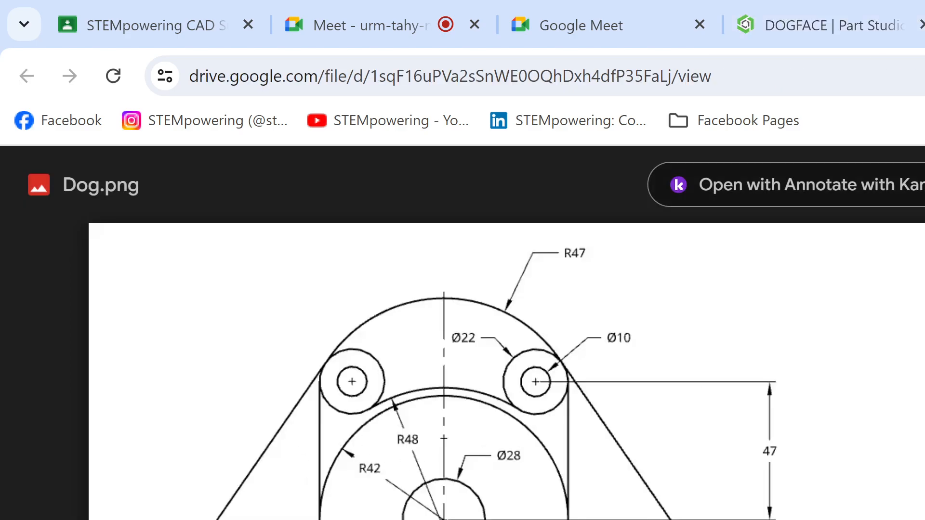
key("ctrl+Tab")
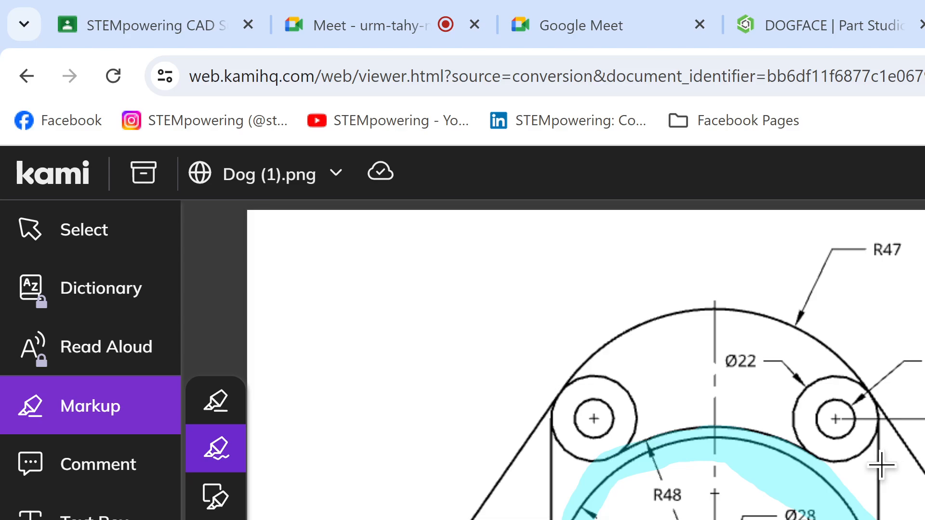
left_click(732, 479)
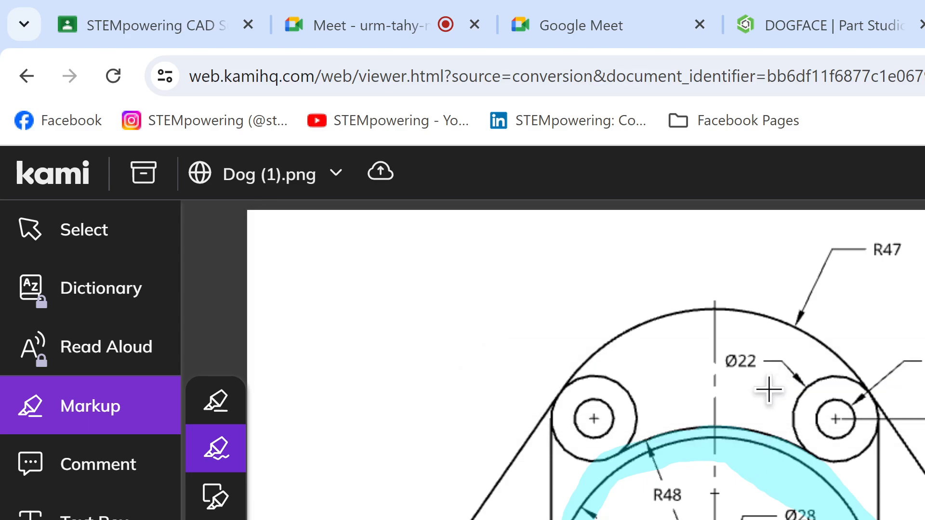
key("ctrl+z")
mouse_move(624, 449)
left_mouse_down()
mouse_move(668, 427)
mouse_move(749, 422)
mouse_move(808, 455)
left_mouse_up()
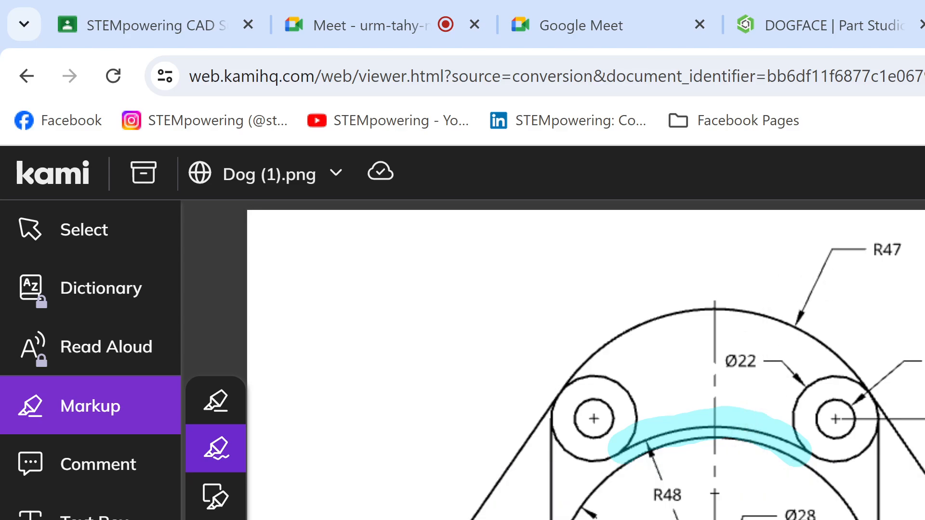
Step: Undo the R48 arc's cyan highlight, switch to the DOGFACE Part Studio in Onshape, and sketch the R48 arc's circle concentric with the Ø84 circle
key("ctrl+z")
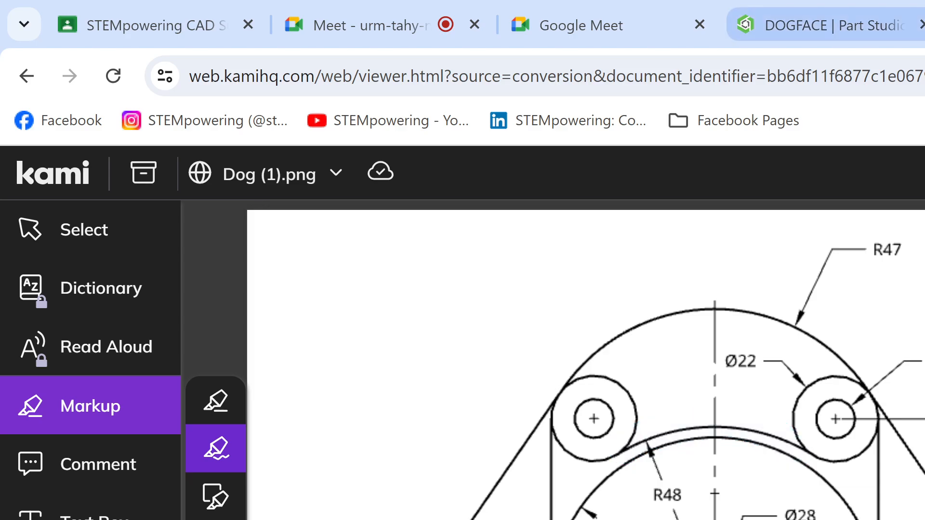
left_click(799, 10)
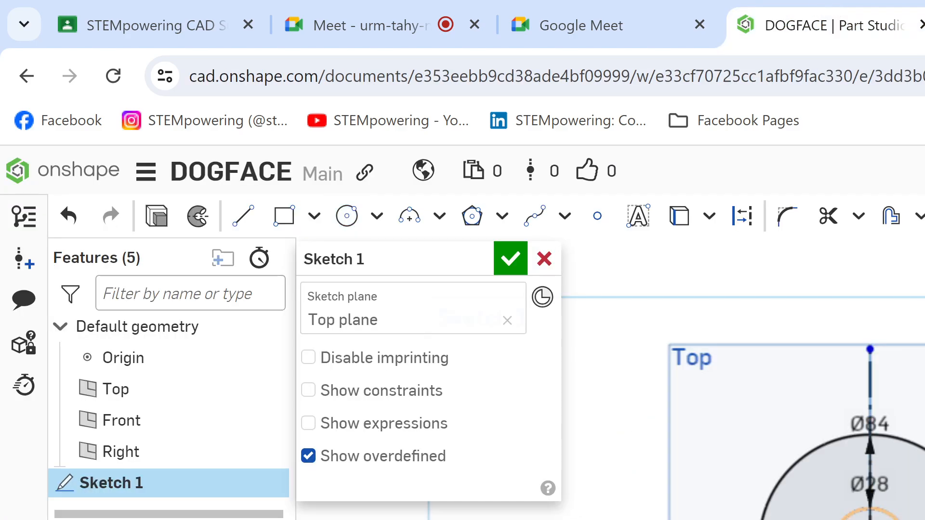
left_click(870, 519)
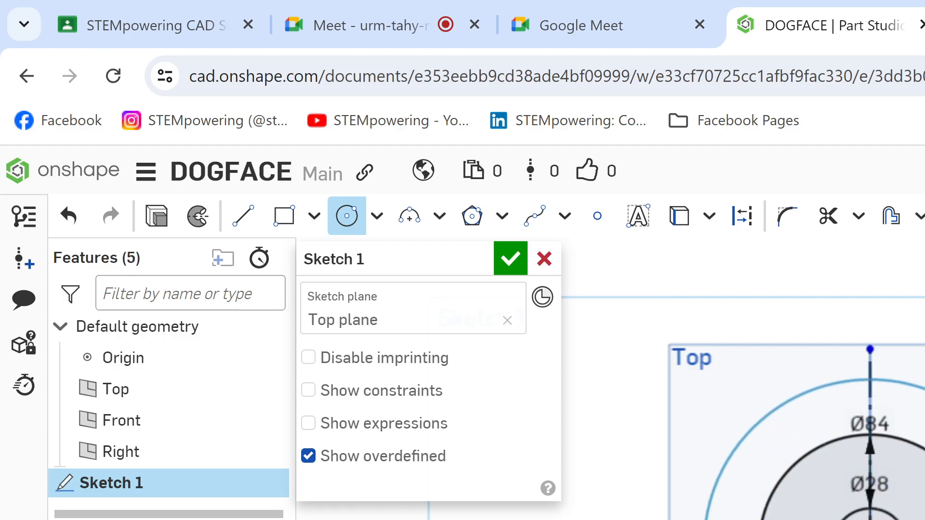
left_click(924, 519)
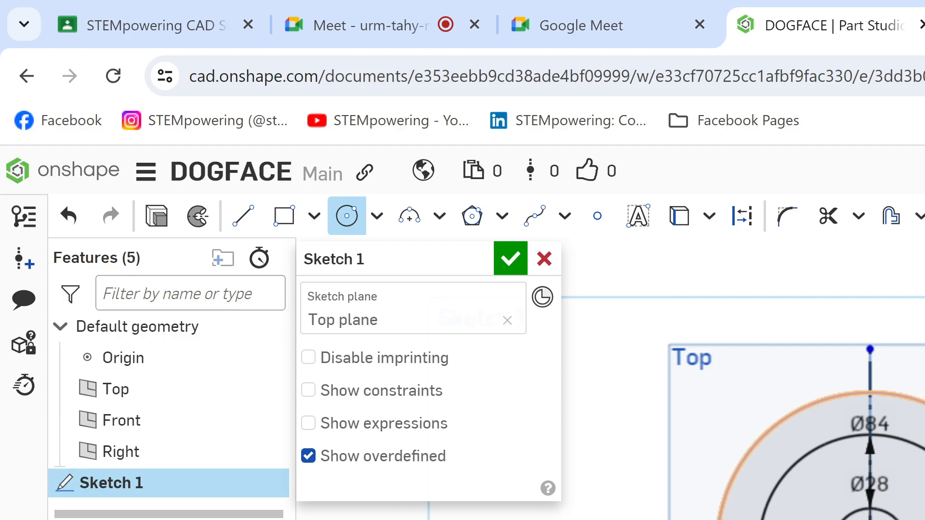
key("Return")
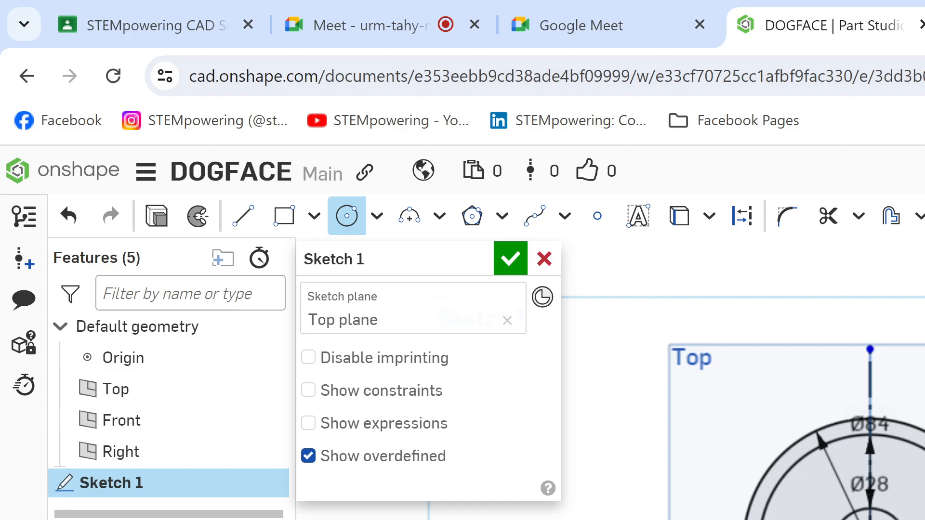
Step: Switch to the Kami drawing, highlight the Ø22 circle pair beside the R47 arc in cyan, and undo the highlight
left_click(924, 25)
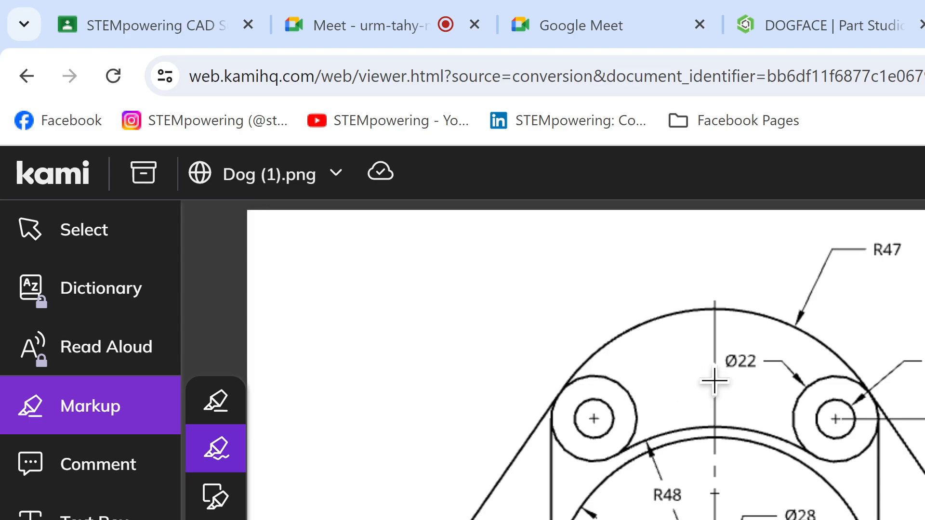
mouse_move(844, 404)
left_mouse_down()
mouse_move(822, 415)
mouse_move(864, 407)
mouse_move(801, 388)
mouse_move(832, 419)
mouse_move(871, 376)
left_mouse_up()
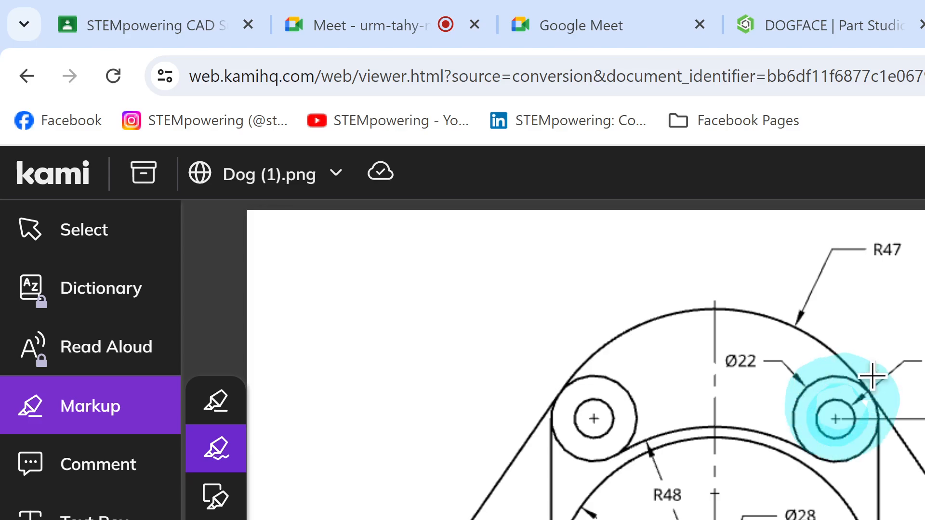
key("ctrl+z")
key("ctrl+z")
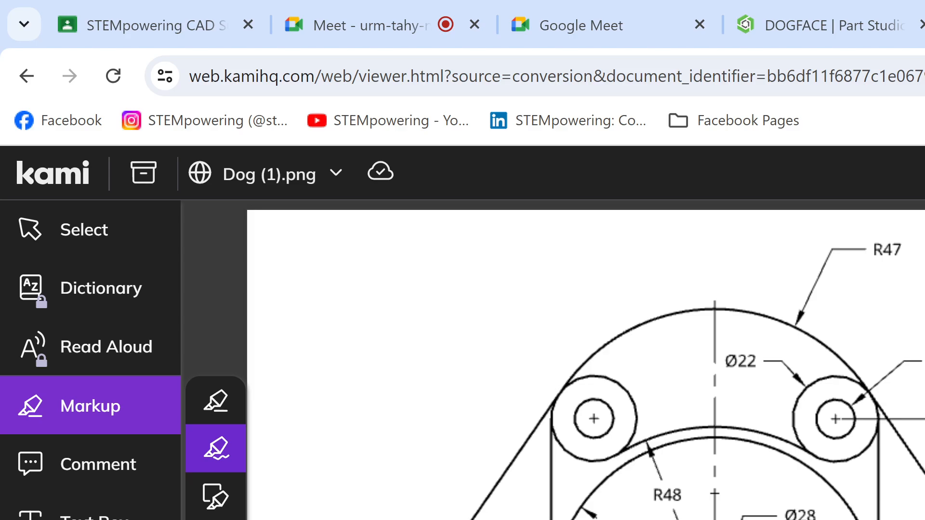
Step: Examine how the Ø22 circles are located relative to the centre of the Ø28 circle in the drawing
scroll(434, 385, "down", 5)
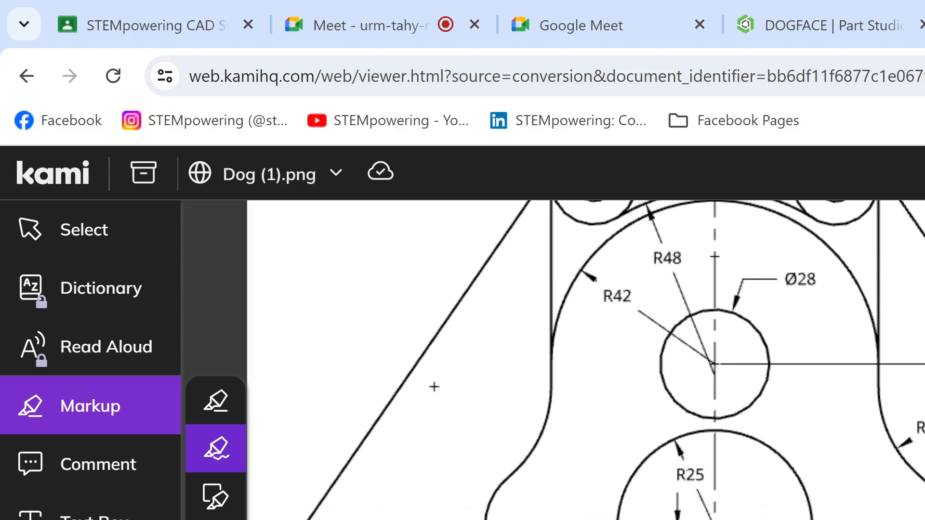
scroll(434, 386, "up", 5)
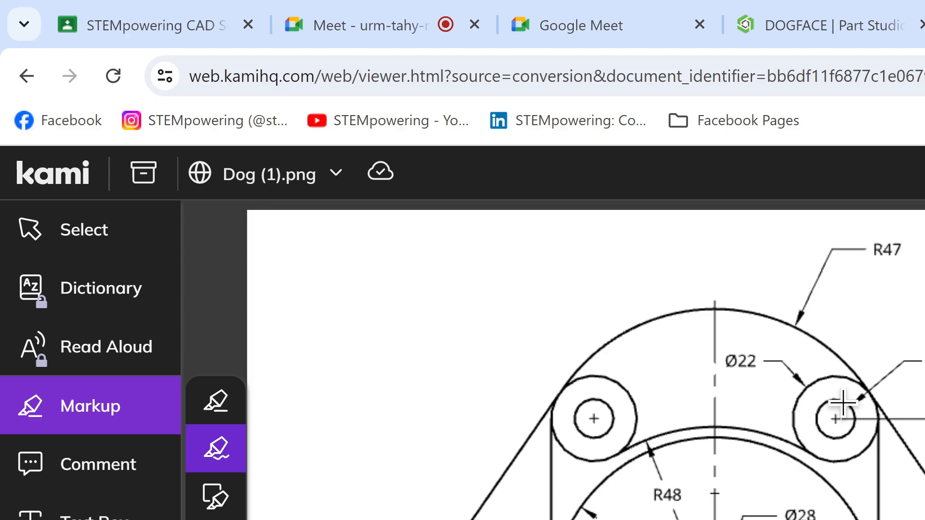
scroll(843, 403, "down", 5)
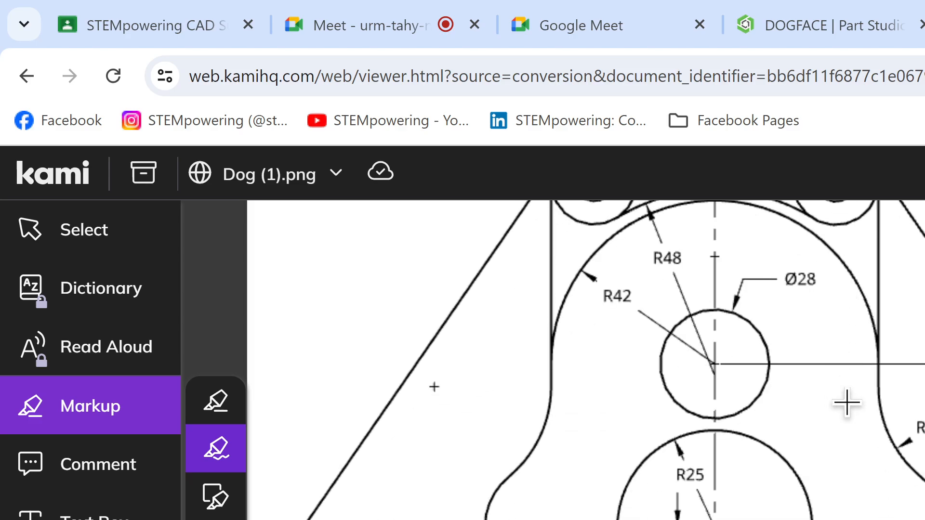
scroll(843, 403, "up", 3)
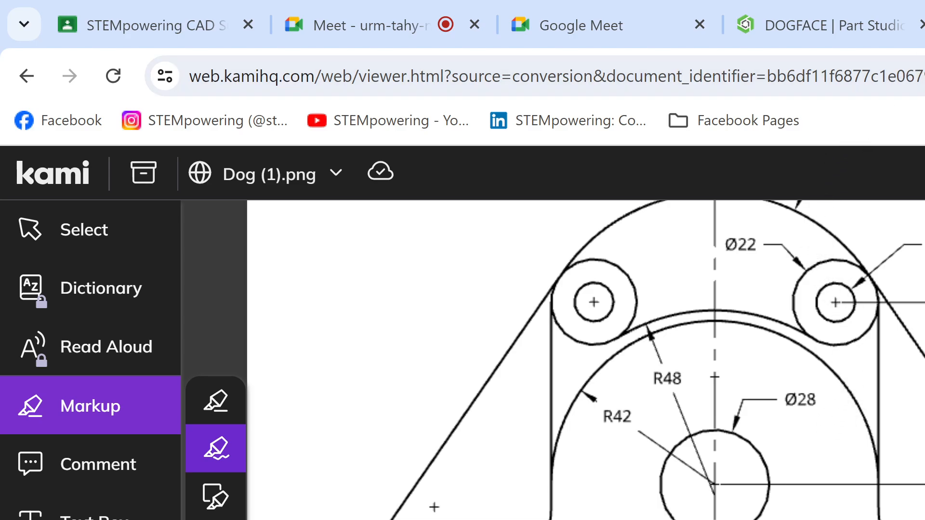
scroll(918, 413, "up", 3)
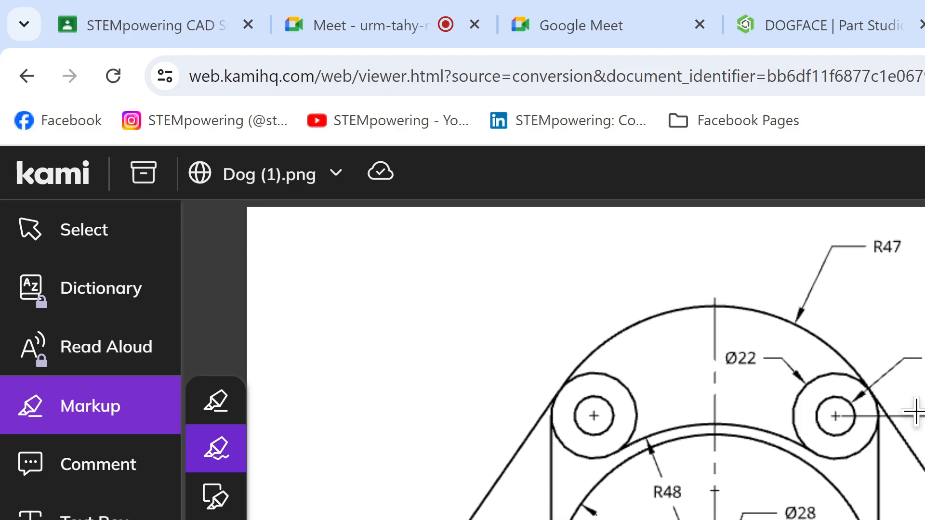
scroll(918, 414, "down", 3)
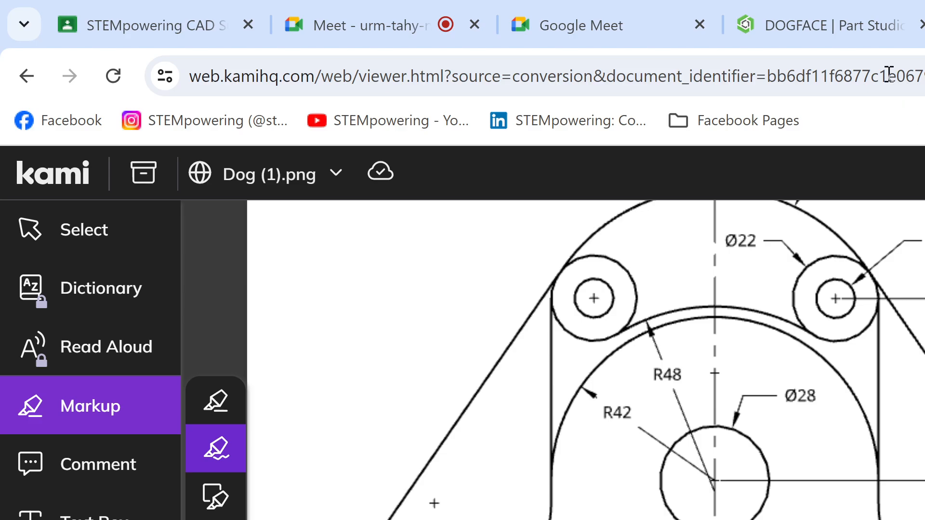
Step: Switch to the DOGFACE Part Studio in Onshape and sketch a vertical construction line about 66.75 mm long beside the concentric circles
left_click(857, 36)
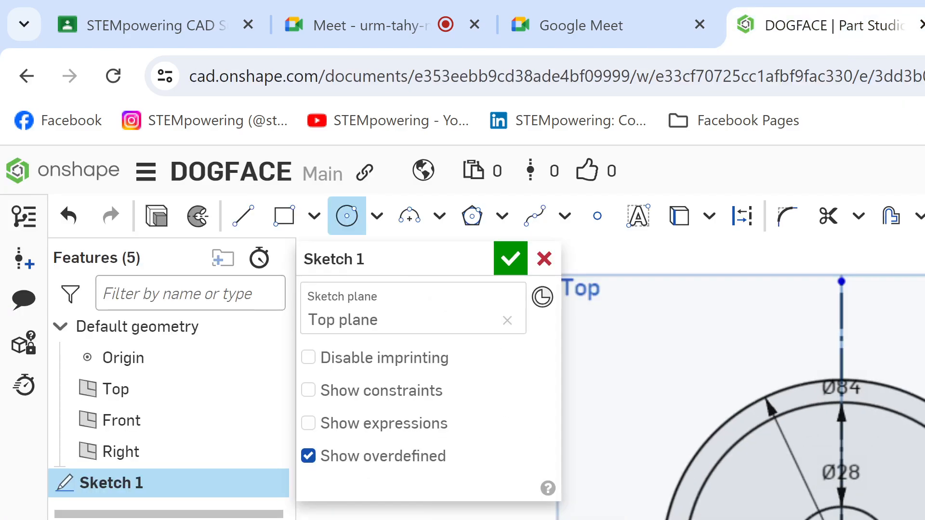
key("l")
key("q")
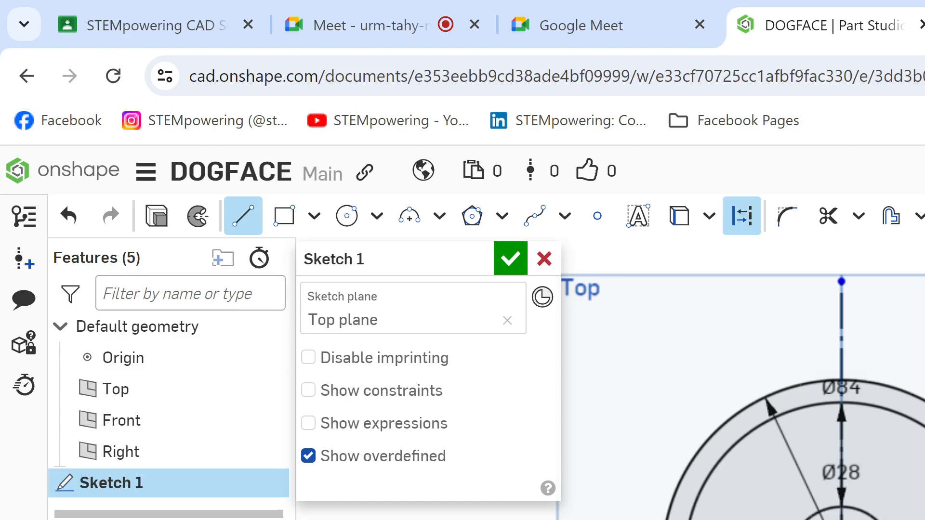
key("Escape")
mouse_move(751, 448)
middle_mouse_down()
mouse_move(816, 483)
mouse_move(900, 501)
middle_mouse_up()
key("l")
key("q")
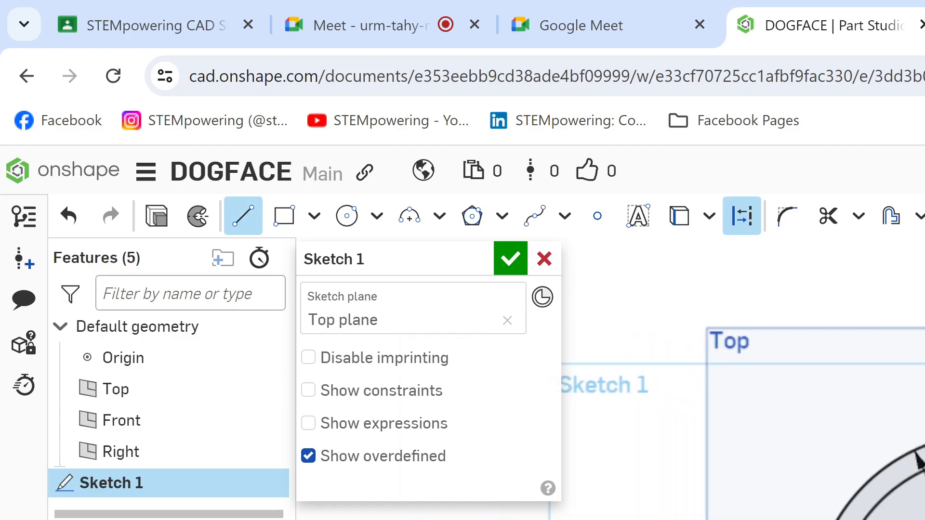
left_click(738, 519)
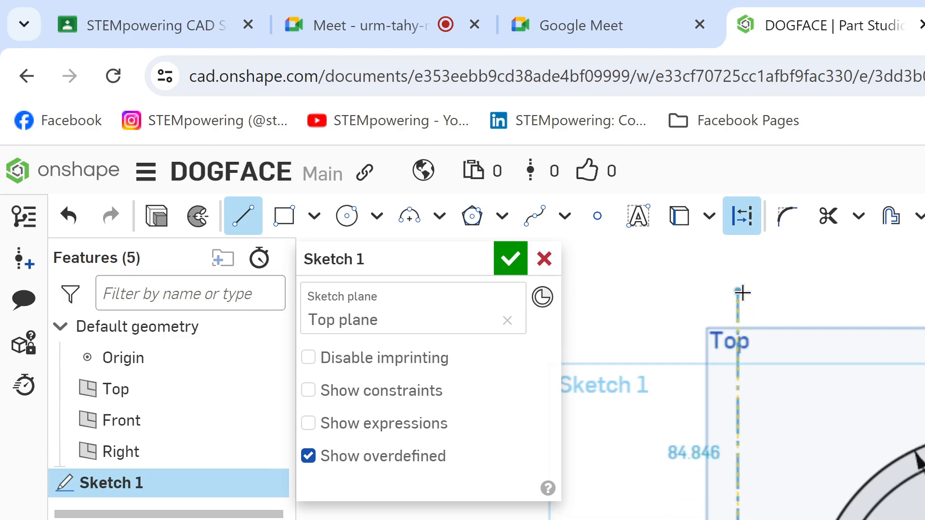
left_click(738, 362)
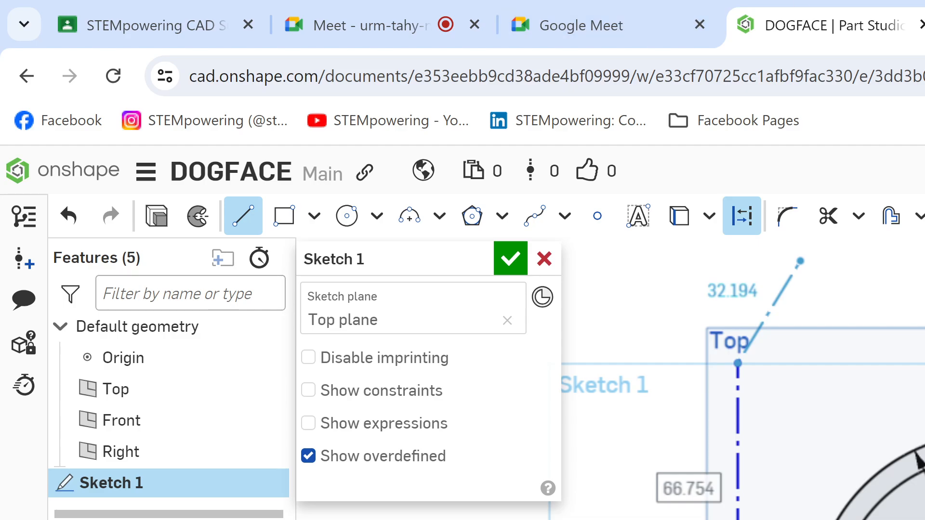
Step: Check the Kami drawing for the small circles' centre height, return to the DOGFACE sketch, and set the construction line's length to 47 mm
key("ctrl+Tab")
key("ctrl+Tab")
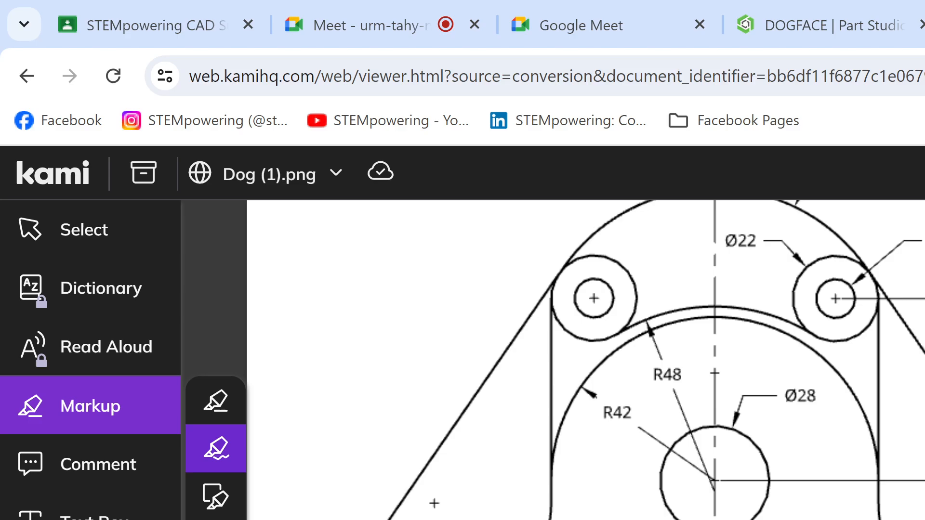
scroll(823, 429, "up", 3)
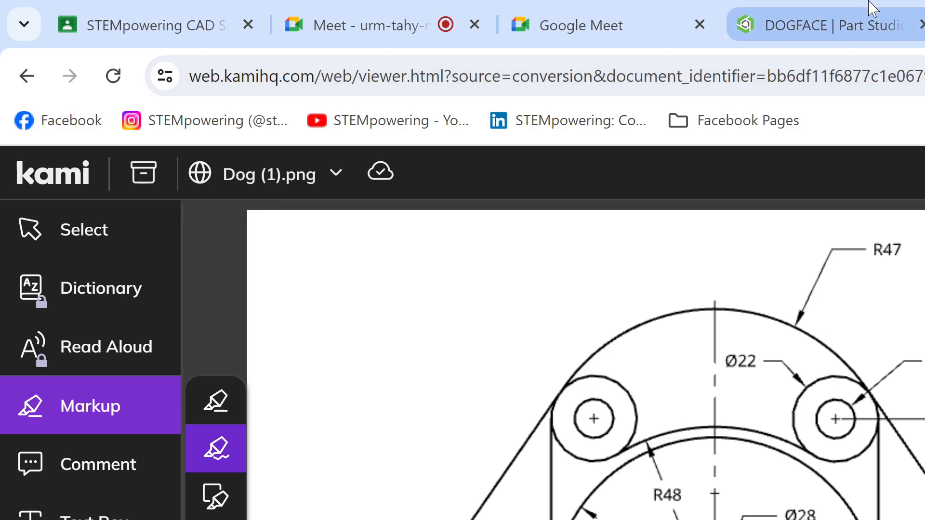
left_click(836, 22)
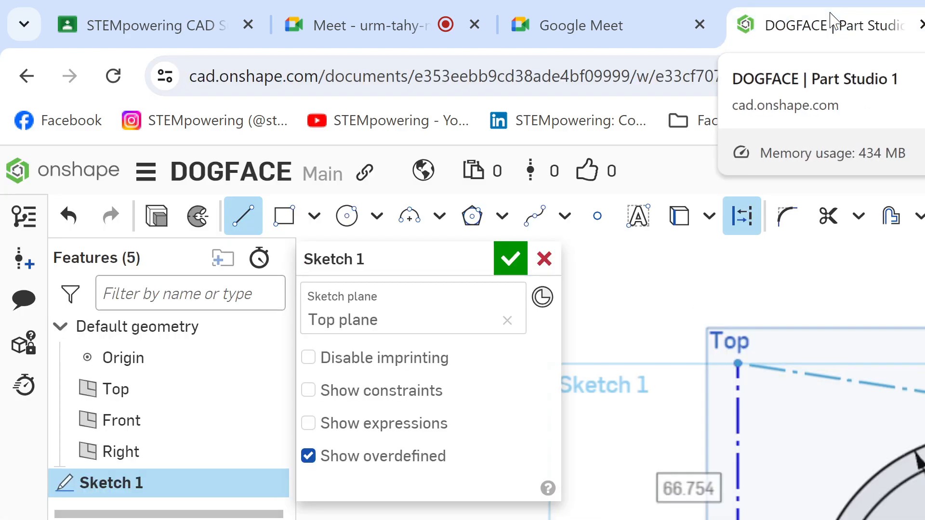
key("Escape")
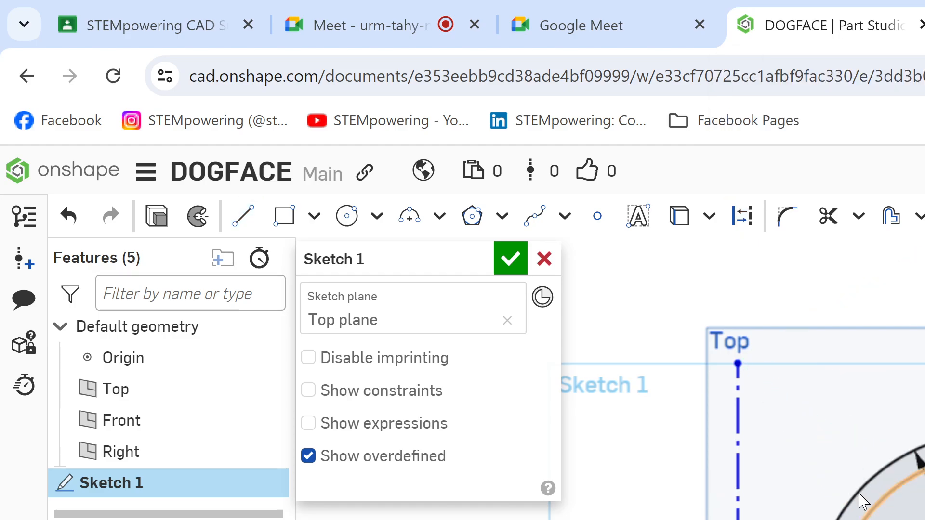
left_click(665, 500)
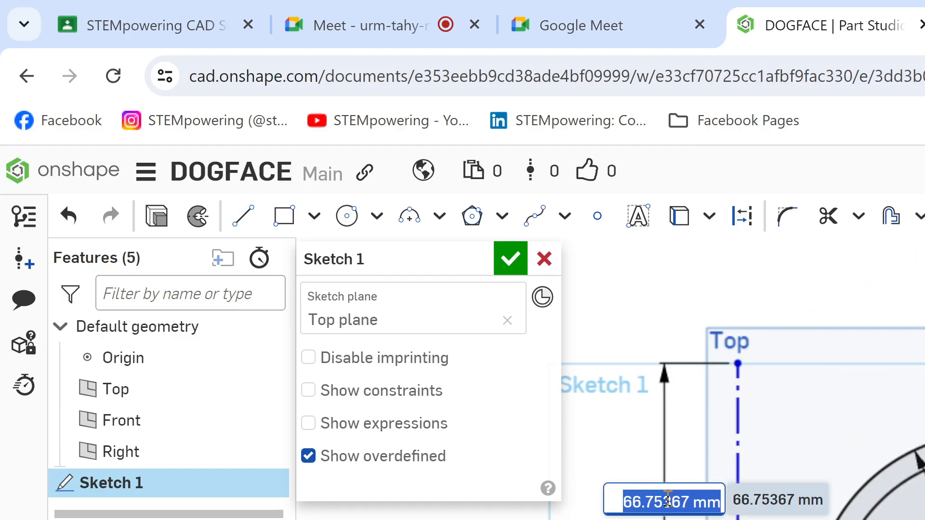
key("Return")
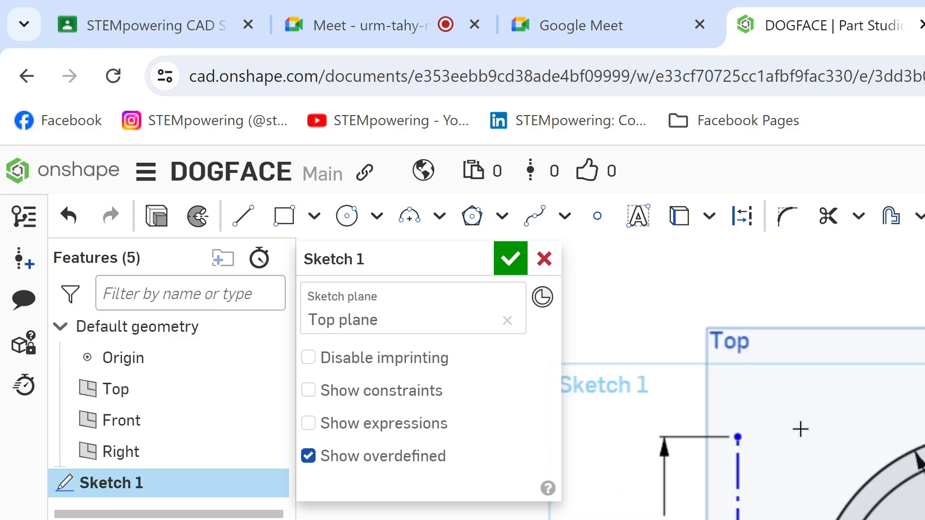
Step: Sketch concentric Ø10 and Ø22 circles at the construction line's upper end, and move the line with its circles onto the outer large circle
key("c")
left_click(738, 438)
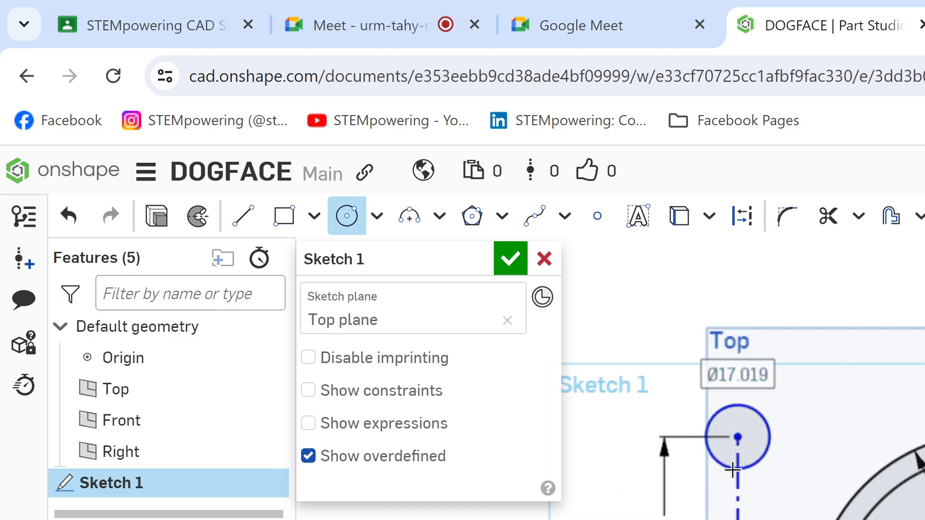
type("10")
key("Return")
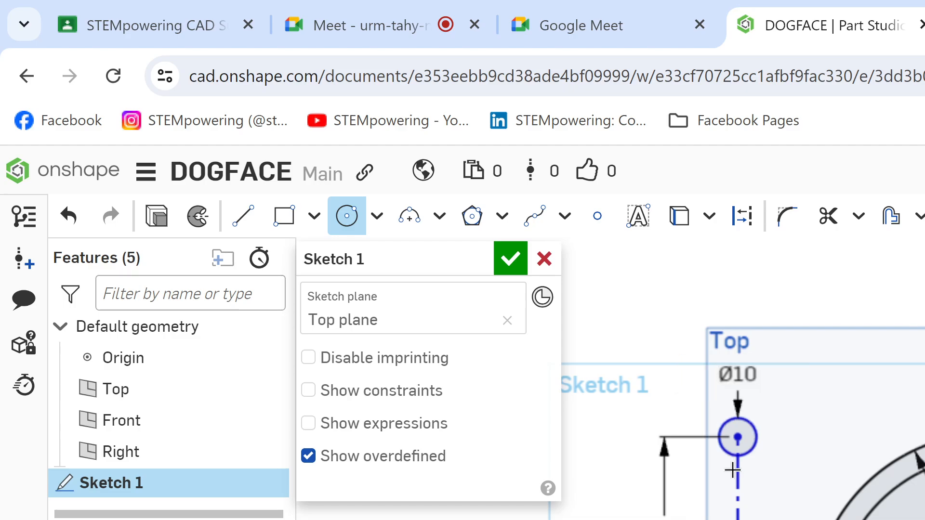
left_click(738, 437)
type("22")
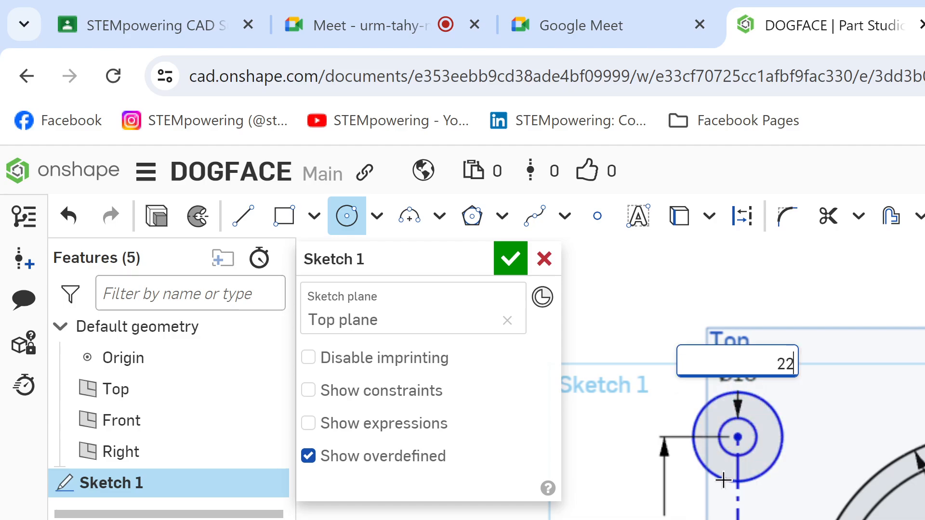
key("Return")
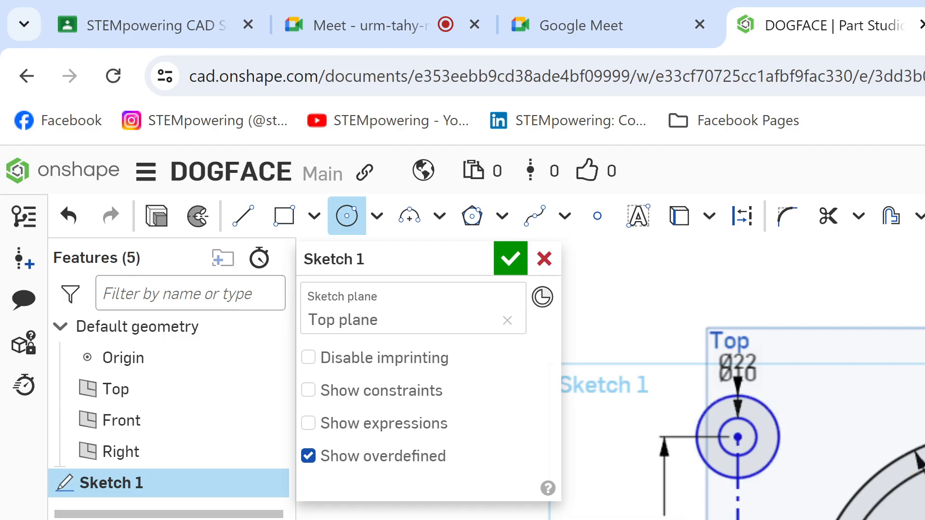
key("Escape")
mouse_move(737, 518)
left_mouse_down()
mouse_move(824, 518)
mouse_move(582, 518)
mouse_move(924, 518)
mouse_move(750, 518)
mouse_move(905, 510)
mouse_move(797, 497)
mouse_move(902, 499)
left_mouse_up()
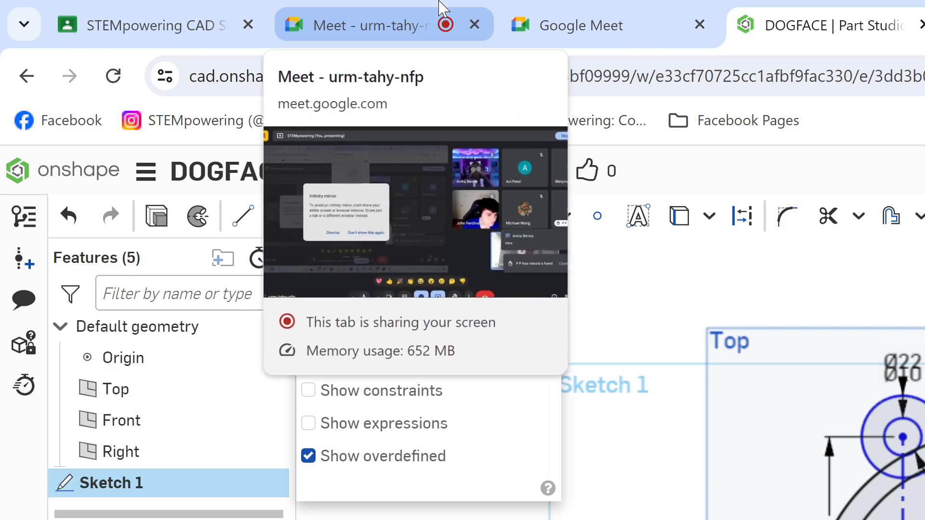
Step: Switch to the Kami drawing, highlight the Ø28 circle in cyan with the freehand highlighter, and return to the DOGFACE Part Studio in Onshape
key("ctrl+Tab")
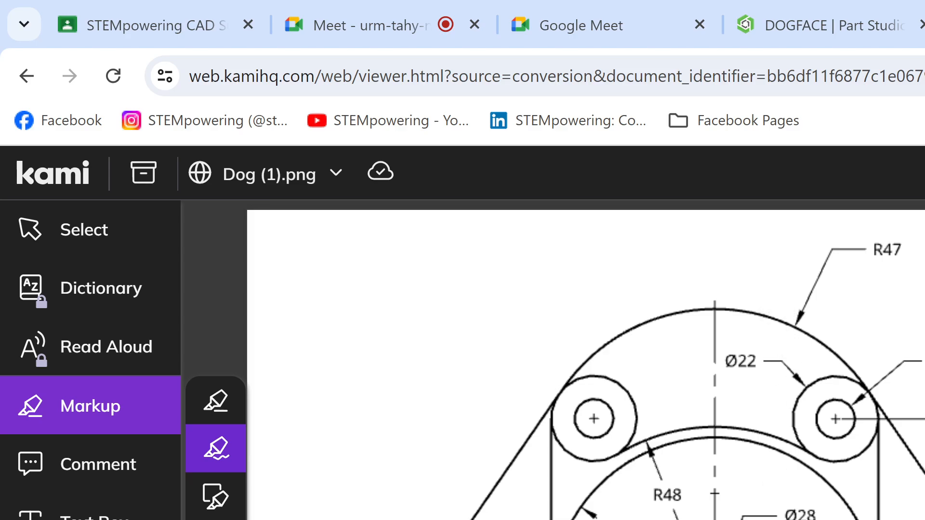
scroll(433, 479, "down", 5)
scroll(586, 360, "up", 3)
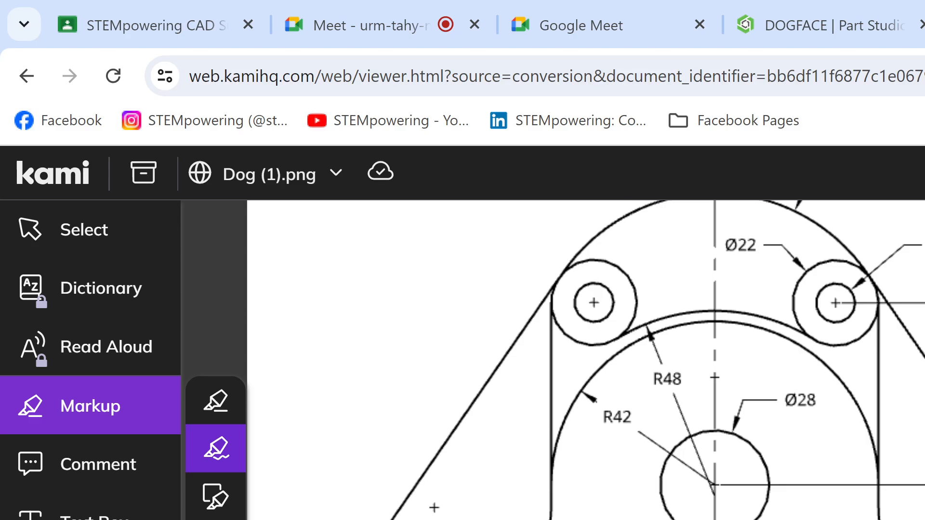
left_click(94, 419)
mouse_move(708, 441)
left_mouse_down()
mouse_move(675, 467)
mouse_move(687, 413)
mouse_move(769, 448)
left_mouse_up()
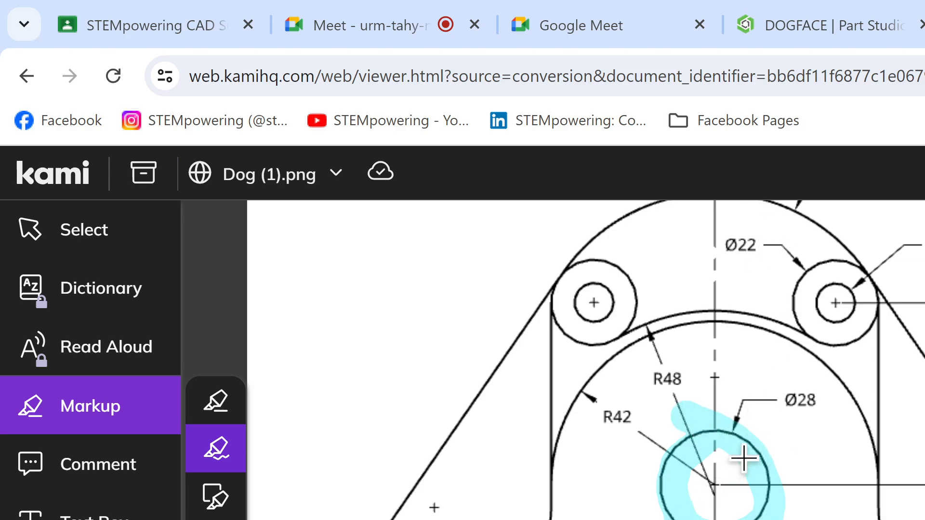
left_click(788, 35)
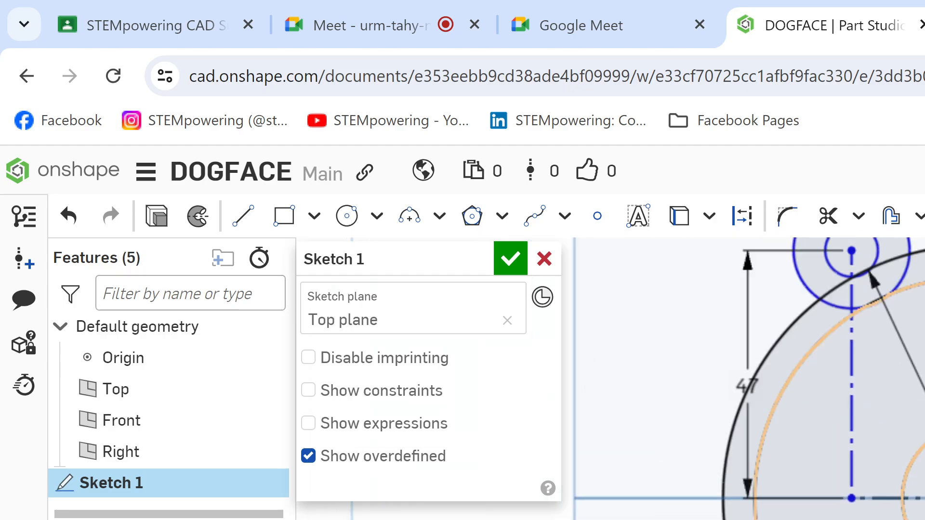
Step: Sketch and dimension a construction circle concentric with the two large circles, just outside the larger one
scroll(743, 379, "down", 1)
key("c")
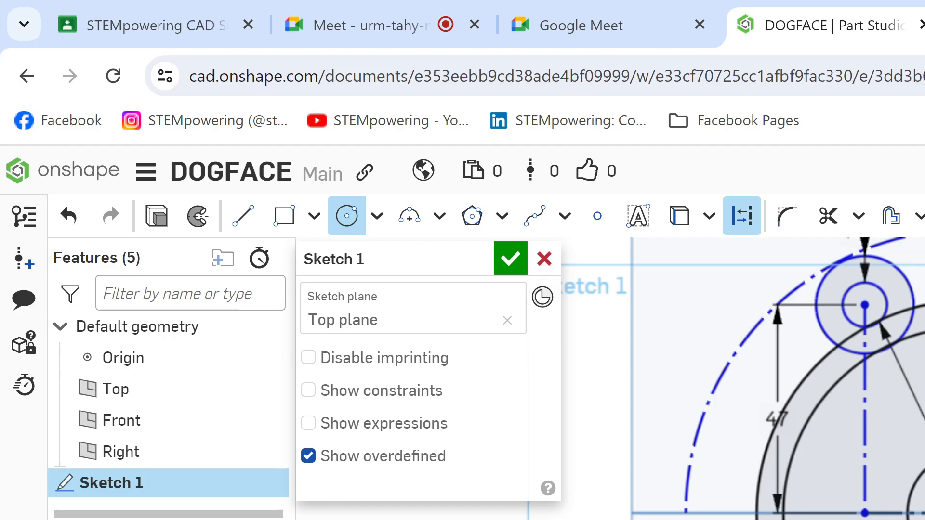
key("Return")
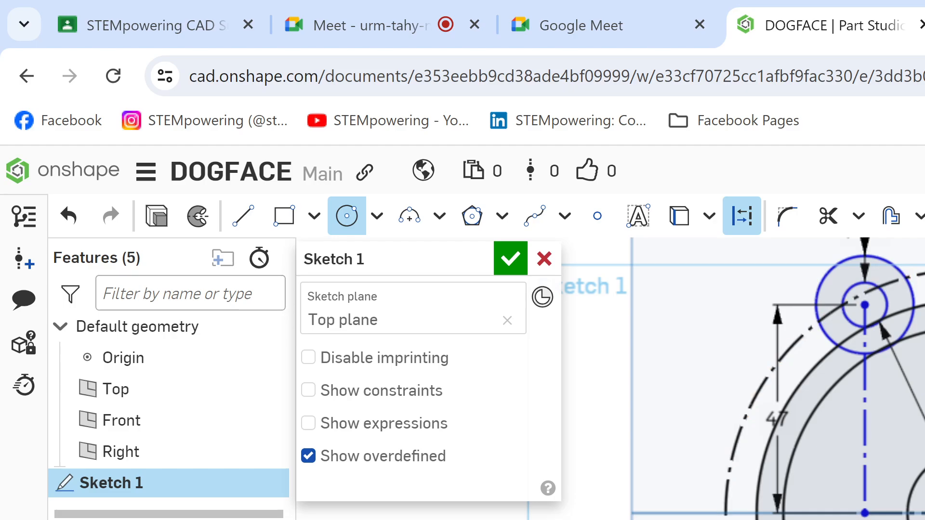
Step: Switch to the Kami drawing, undo the cyan highlight on the Ø28 circle, and return to the DOGFACE Part Studio in Onshape
key("ctrl+Tab")
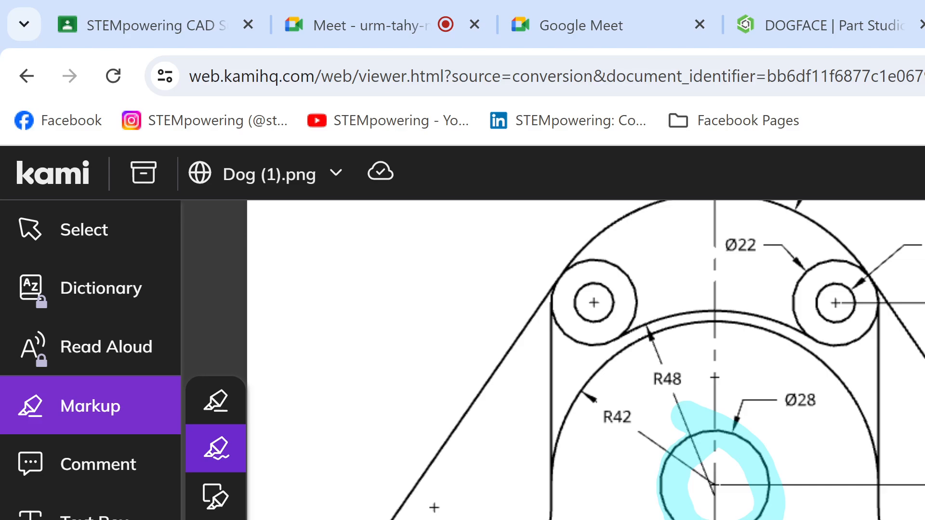
key("ctrl+z")
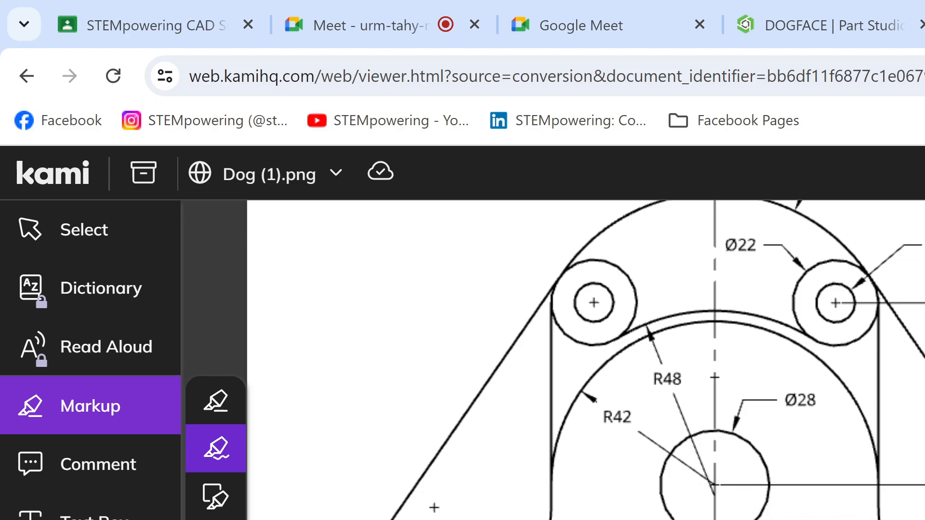
left_click(802, 18)
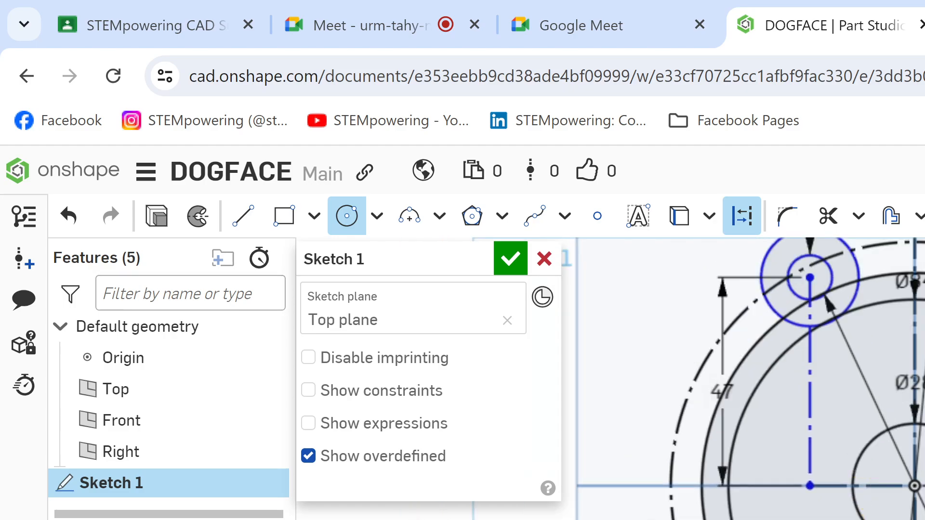
Step: Sketch a circle below the Ø28 circle, inside the Ø84 circle, and set its diameter
key("l")
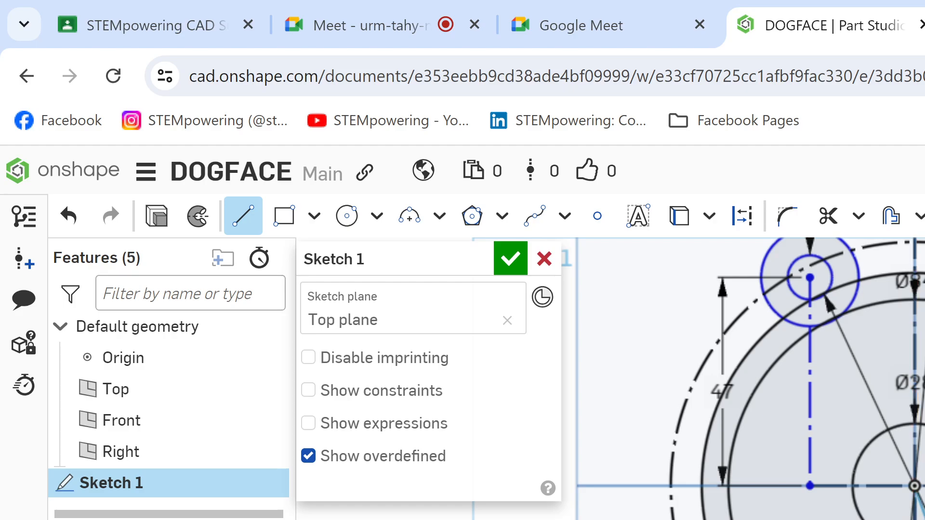
key("d")
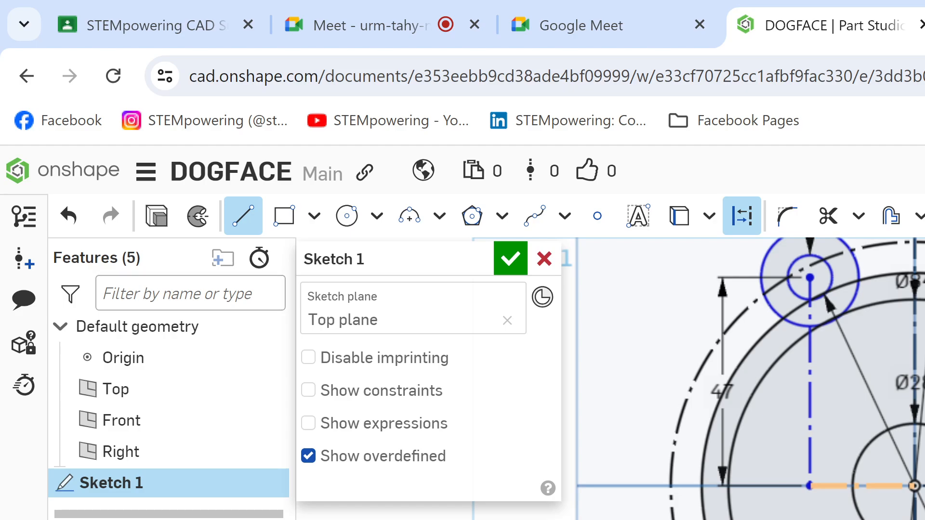
key("Escape")
scroll(747, 381, "up", 4)
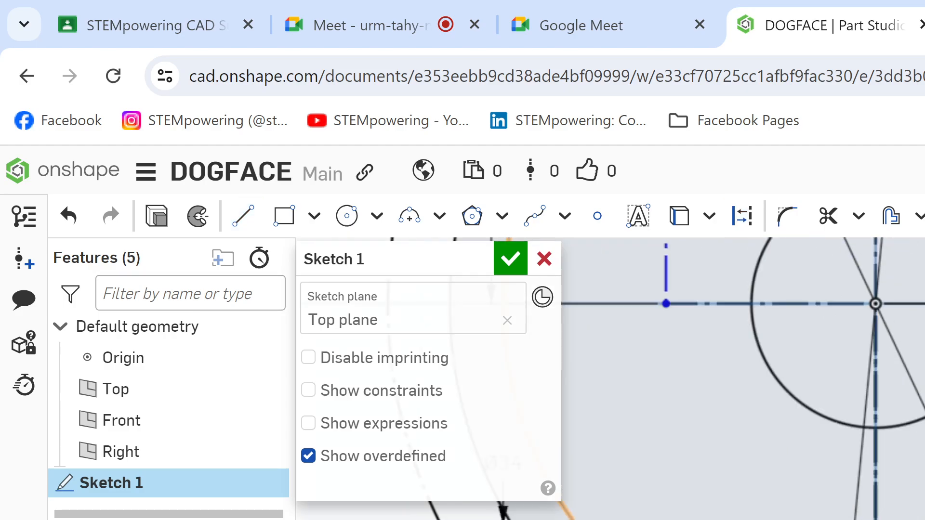
middle_click_drag(746, 380, 811, 343)
scroll(811, 381, "down", 2)
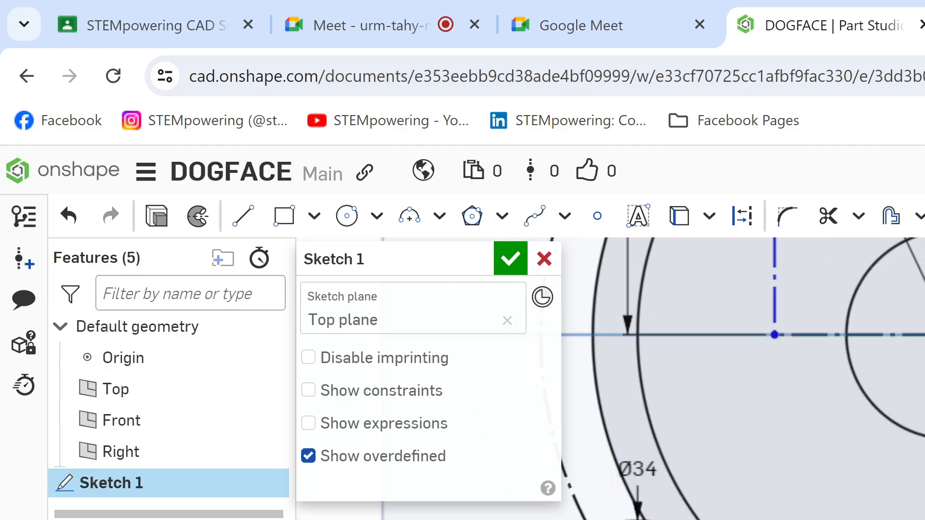
key("c")
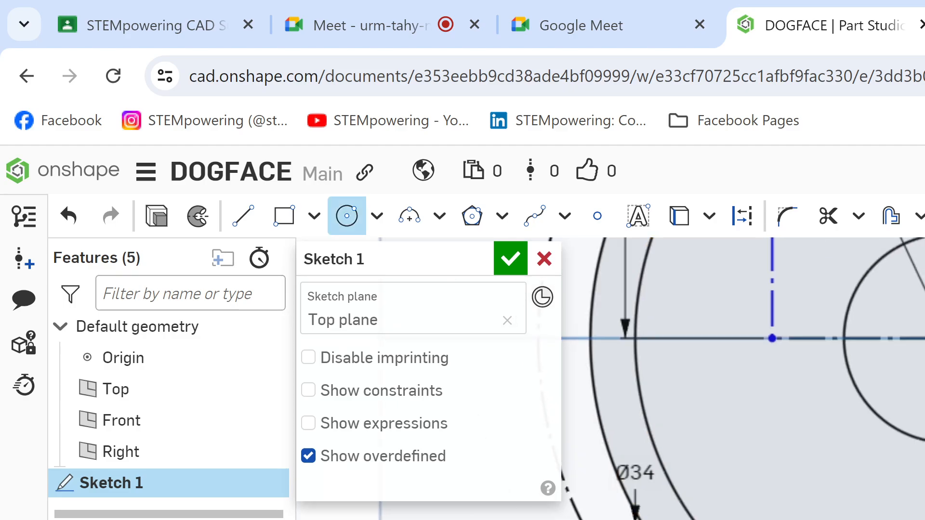
left_click(924, 519)
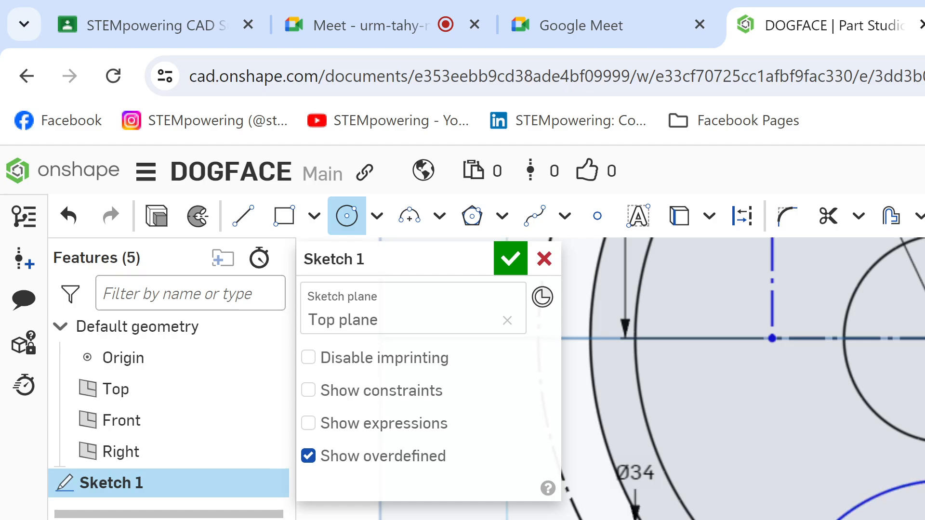
key("Return")
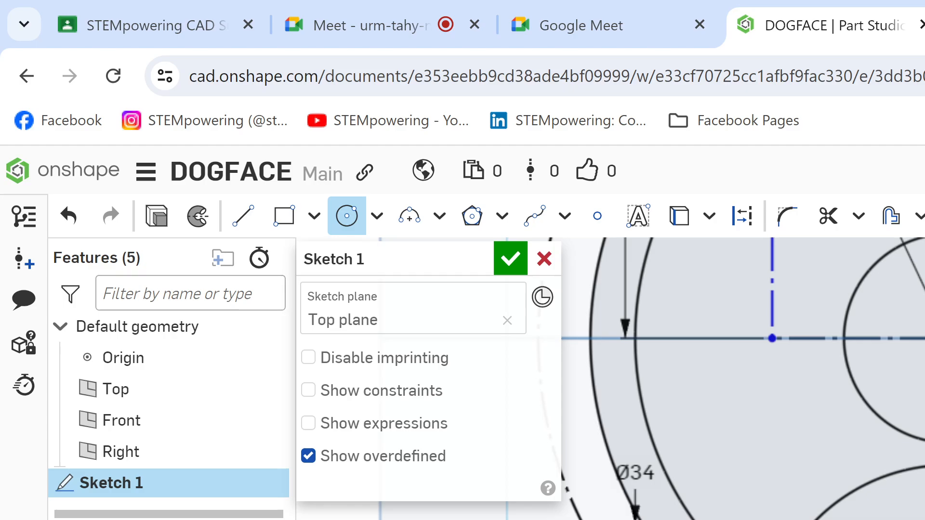
Step: Start the arc command in the sketch, then switch to the Kami drawing and examine the arcs around the upper Ø22 circles
key("m")
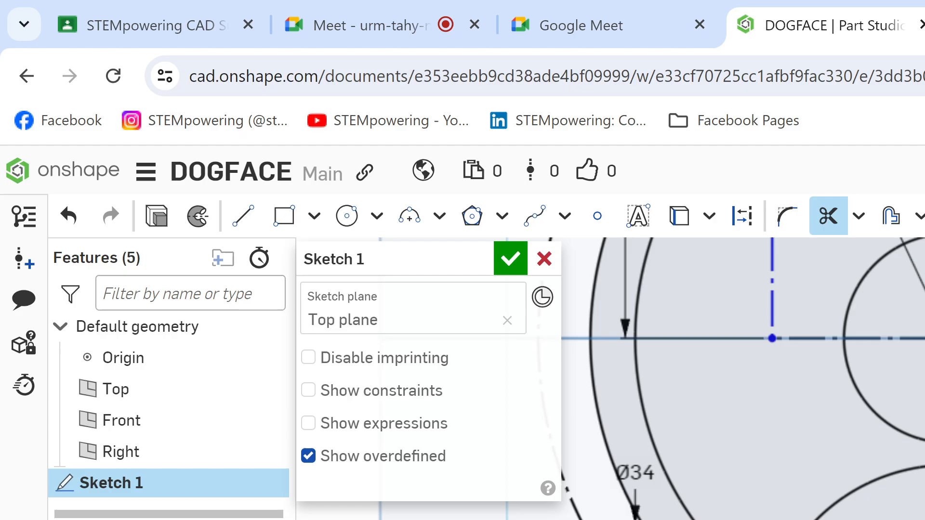
key("a")
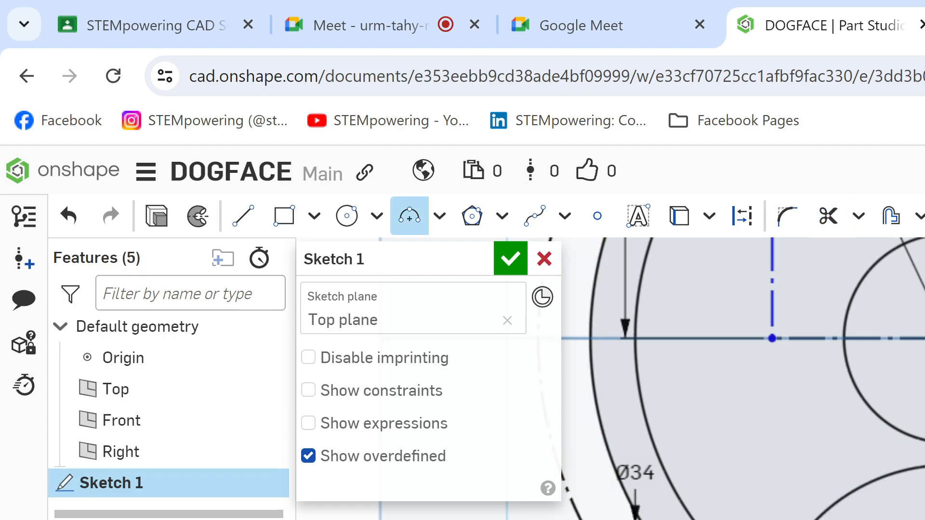
scroll(793, 501, "down", 5)
mouse_move(853, 457)
middle_mouse_down()
mouse_move(891, 497)
mouse_move(893, 483)
middle_mouse_up()
scroll(890, 496, "down", 1)
scroll(891, 497, "up", 2)
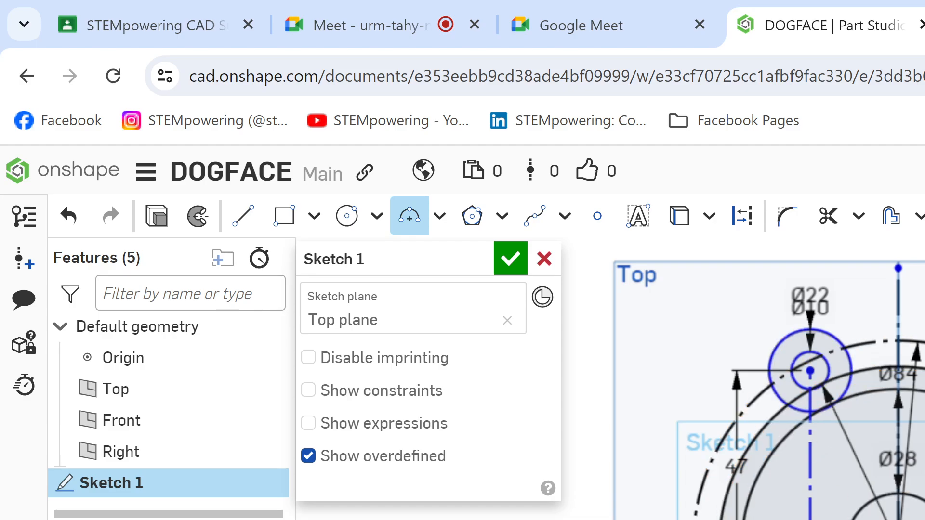
key("ctrl+Tab")
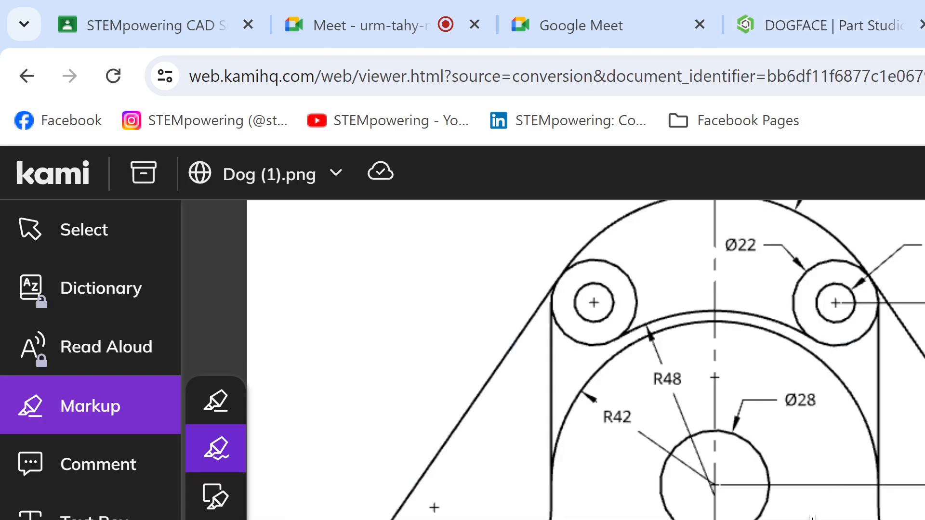
scroll(615, 495, "down", 1)
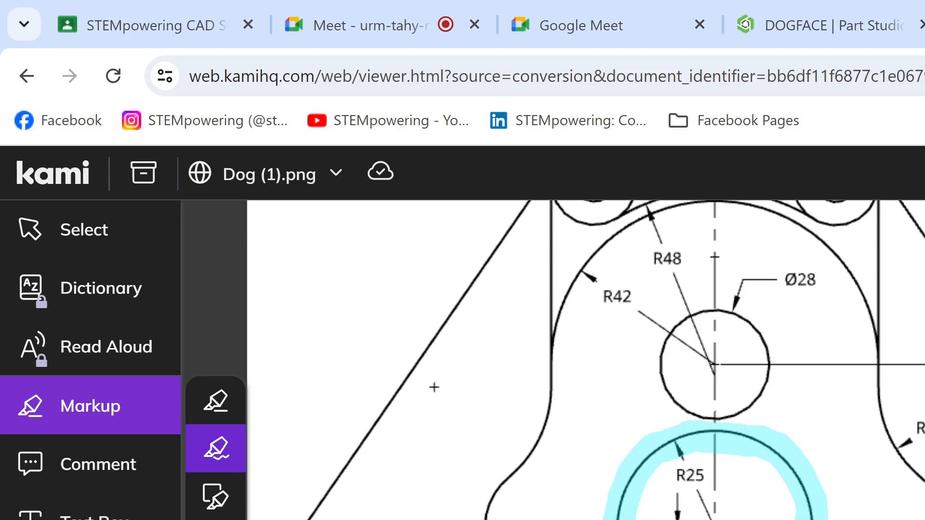
scroll(614, 506, "up", 1)
scroll(434, 507, "up", 1)
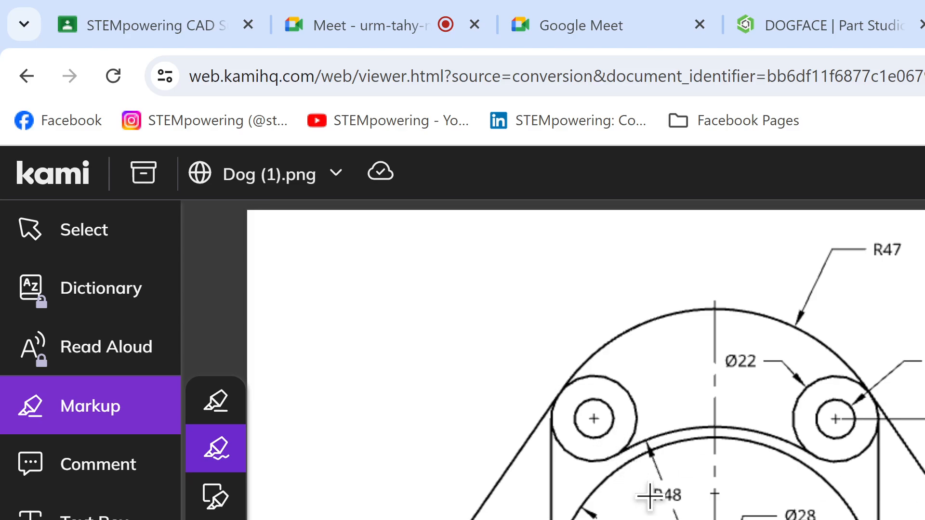
Step: Highlight the R42 and R48 arcs and their centre area in cyan on the Kami drawing, and undo the highlights
left_click_drag(706, 519, 683, 519)
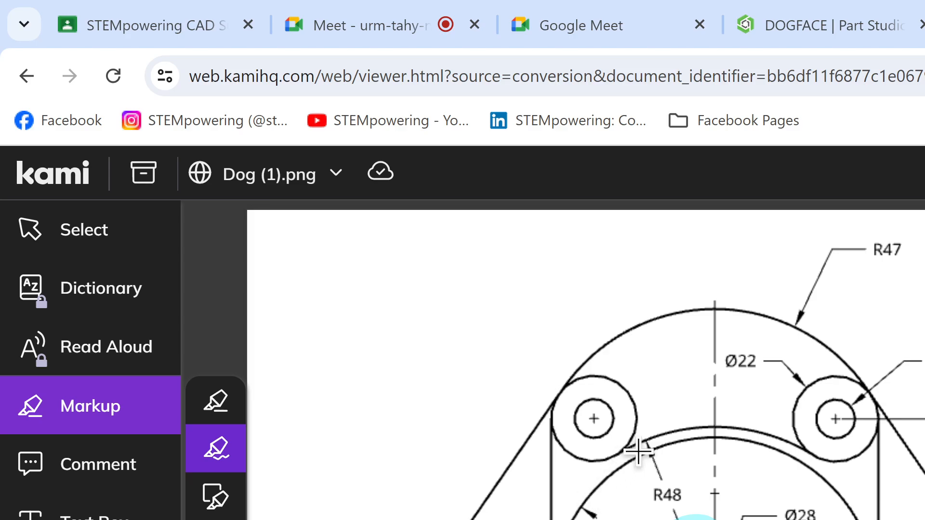
mouse_move(554, 518)
left_mouse_down()
mouse_move(636, 464)
mouse_move(755, 463)
mouse_move(864, 513)
left_mouse_up()
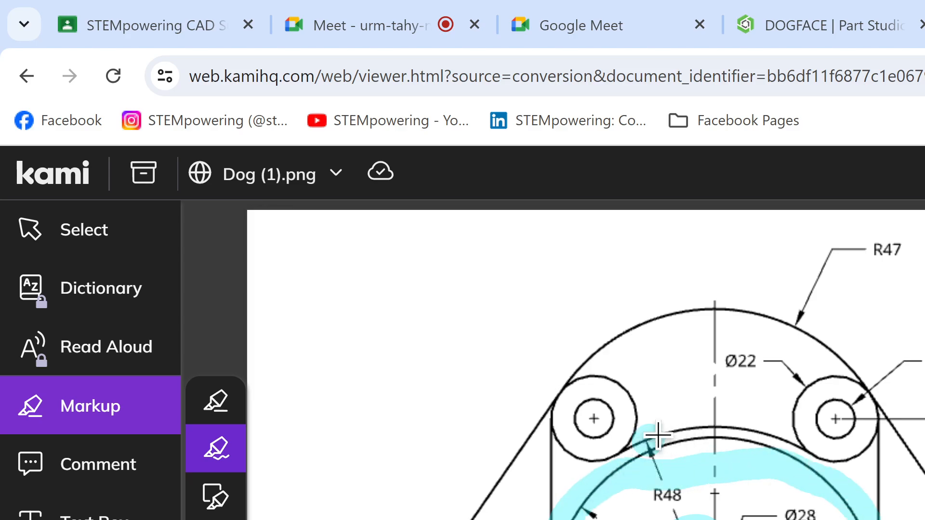
left_click_drag(635, 429, 797, 455)
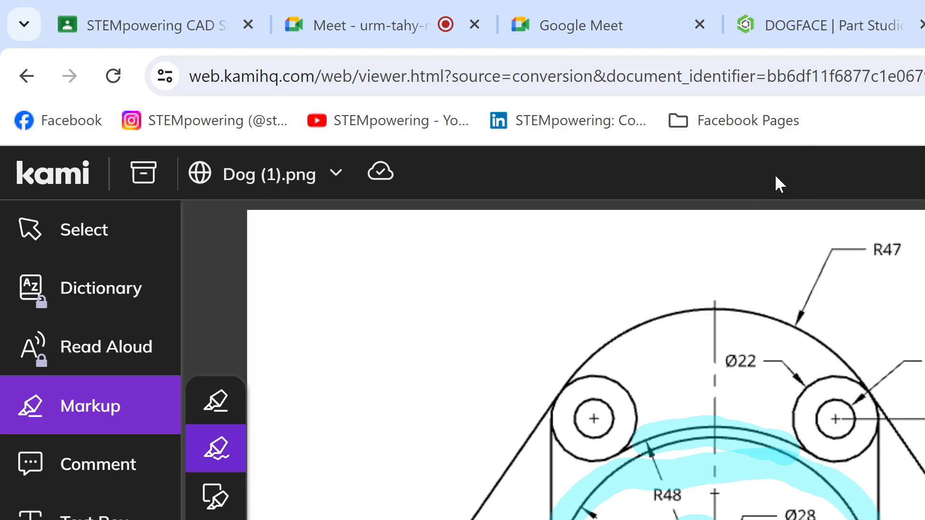
key("ctrl+z")
key("ctrl+z")
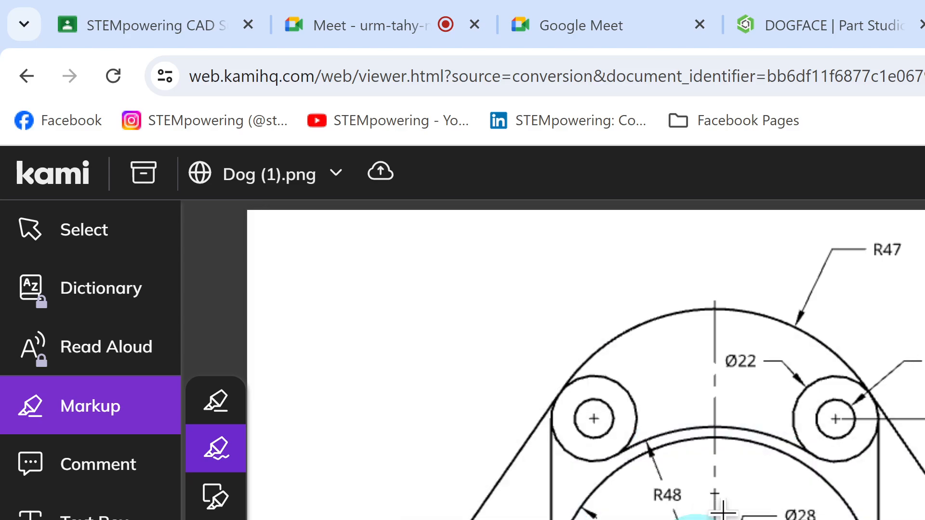
key("ctrl+z")
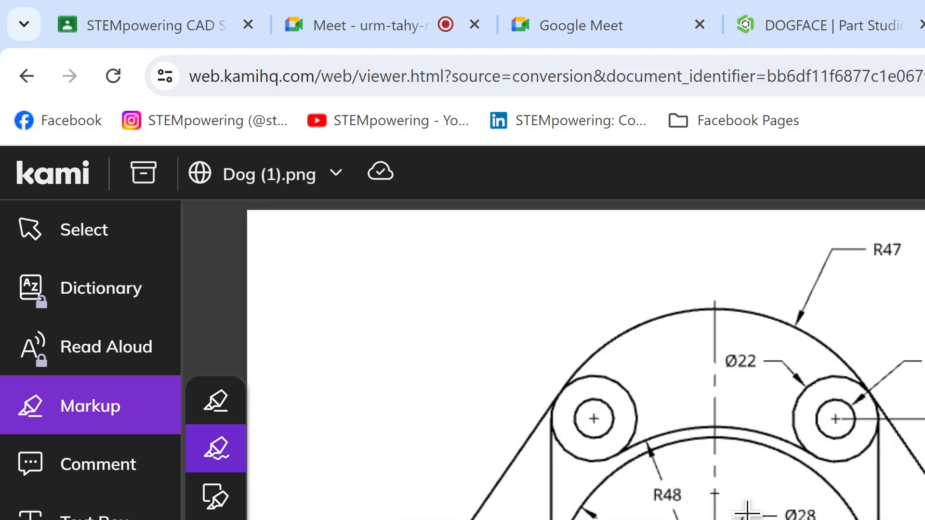
Step: Mark the centre cross above the Ø28 circle in cyan on the Kami drawing, and return to the DOGFACE sketch in Onshape
mouse_move(714, 495)
left_mouse_down()
mouse_move(724, 492)
mouse_move(701, 492)
mouse_move(715, 494)
left_mouse_up()
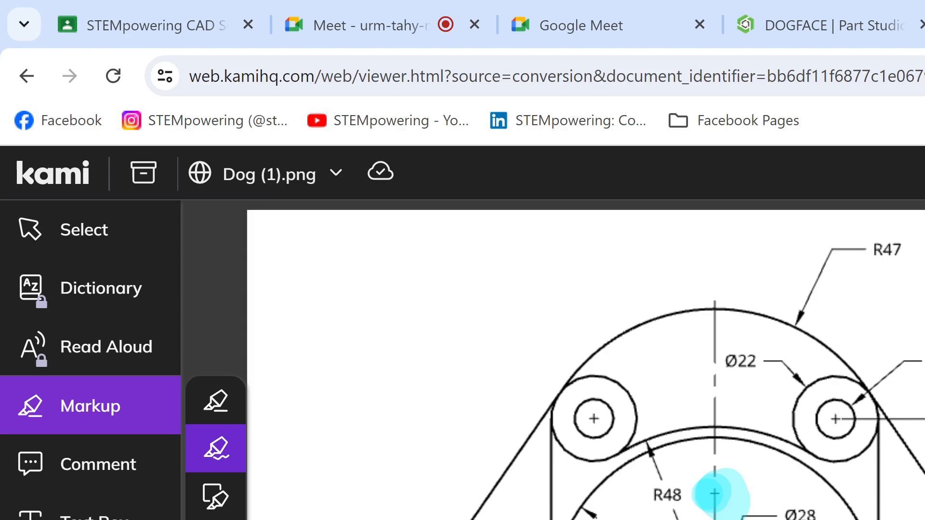
left_click(836, 25)
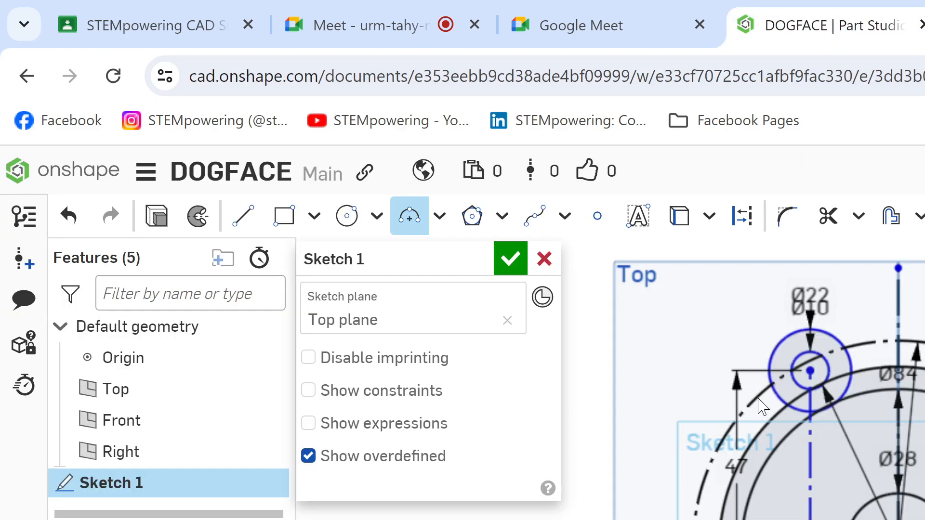
scroll(876, 469, "up", 1)
scroll(876, 446, "up", 1)
mouse_move(875, 446)
middle_mouse_down()
mouse_move(857, 482)
mouse_move(842, 481)
middle_mouse_up()
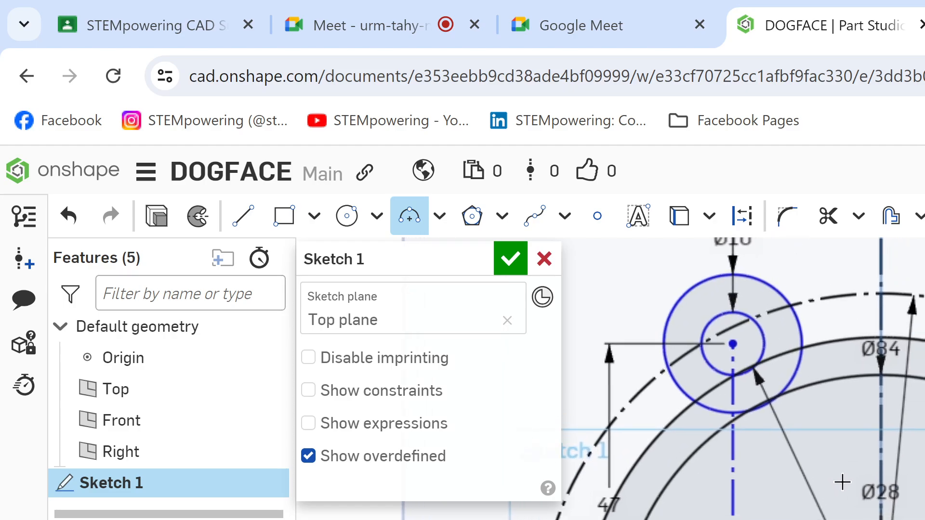
scroll(842, 481, "down", 1)
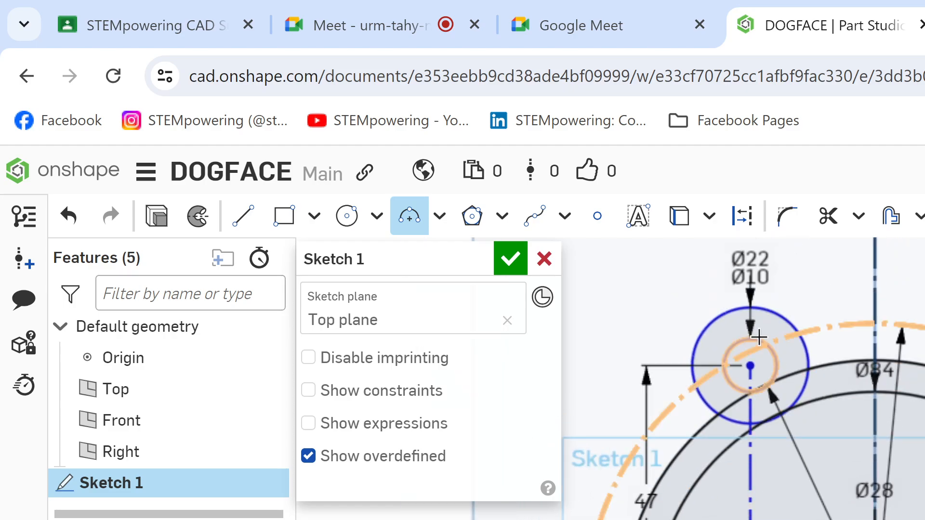
Step: Switch to the Kami drawing, highlight where the R48 arc meets the Ø22 circle, and return to the DOGFACE sketch in Onshape
left_click(640, 7)
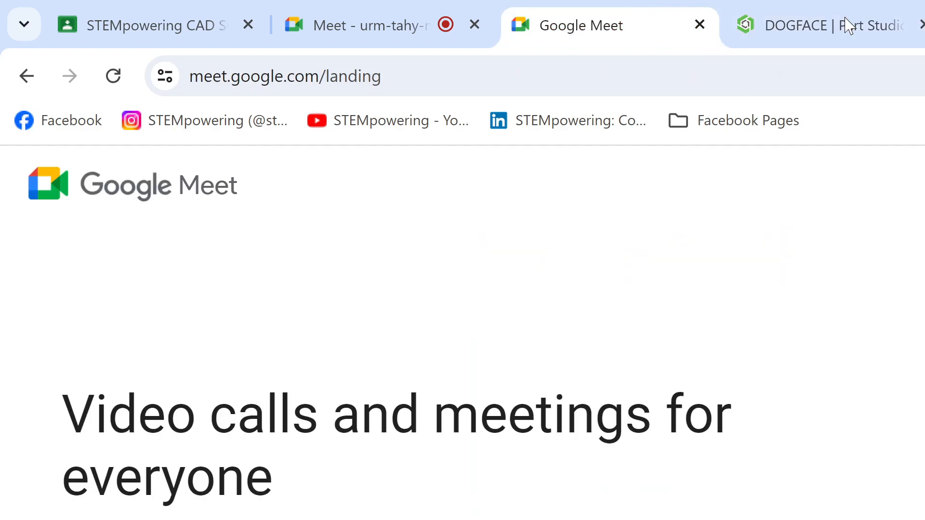
left_click(889, 24)
left_click(924, 24)
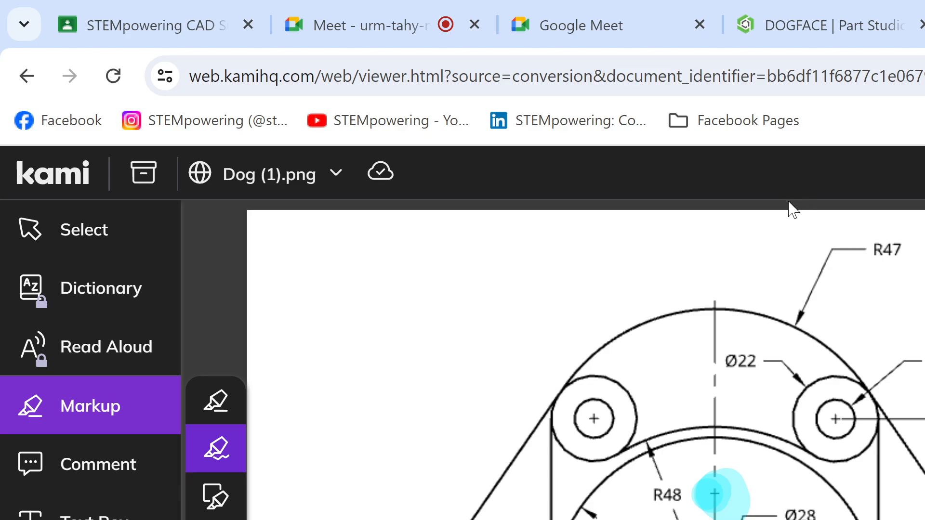
mouse_move(780, 8)
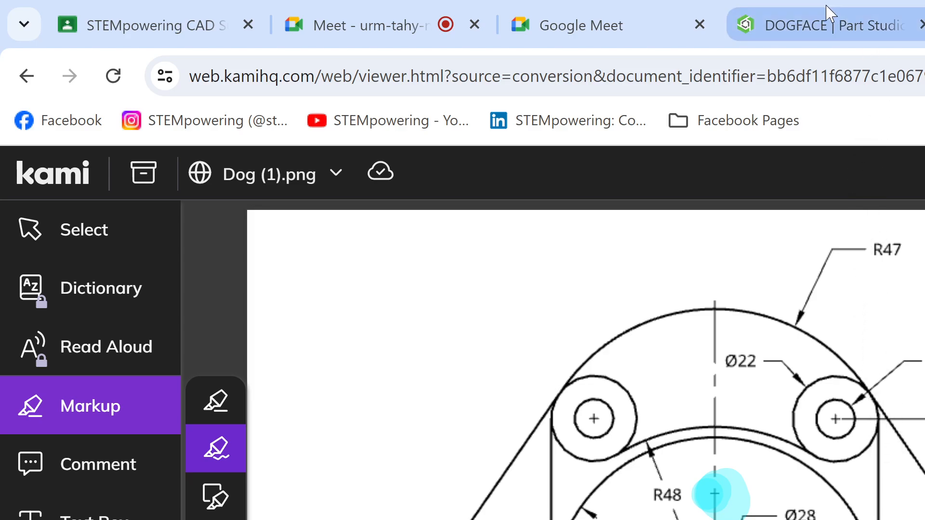
mouse_move(826, 13)
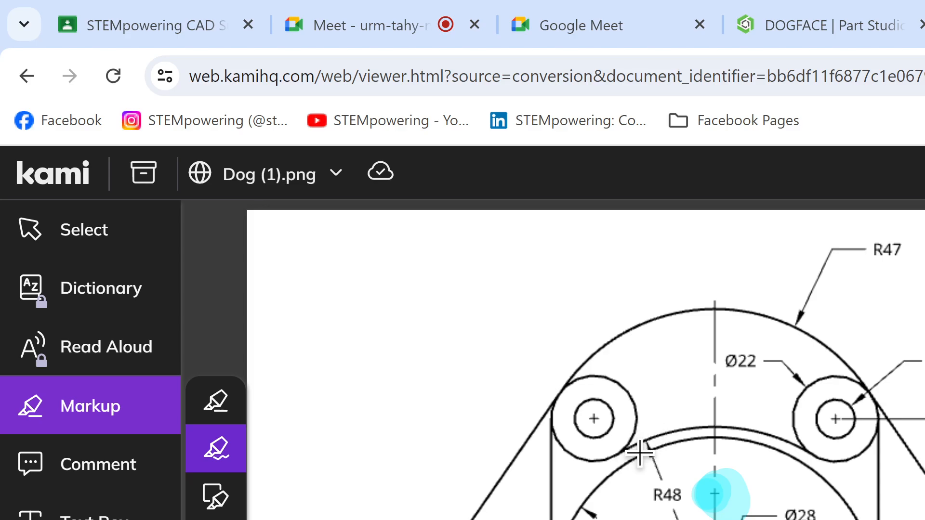
left_click_drag(593, 461, 660, 435)
left_click(860, 7)
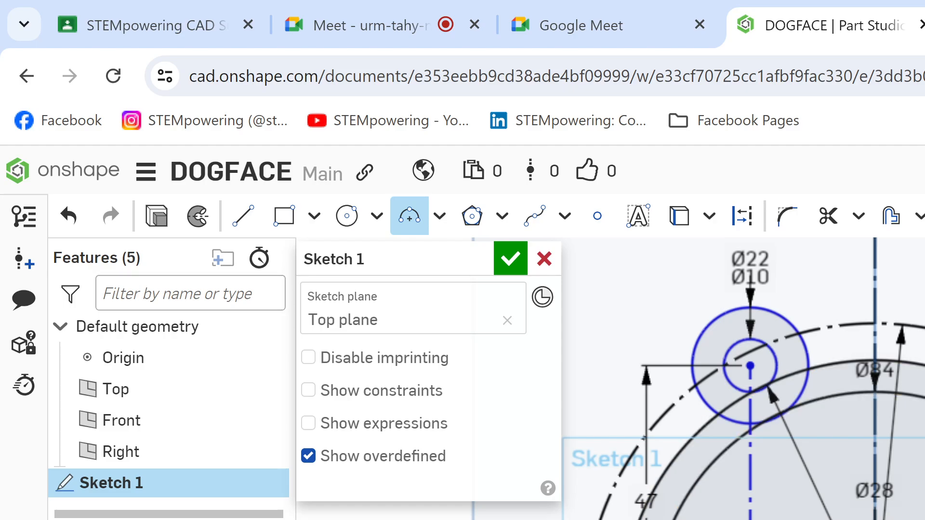
mouse_move(752, 385)
middle_mouse_down()
mouse_move(736, 363)
mouse_move(789, 385)
middle_mouse_up()
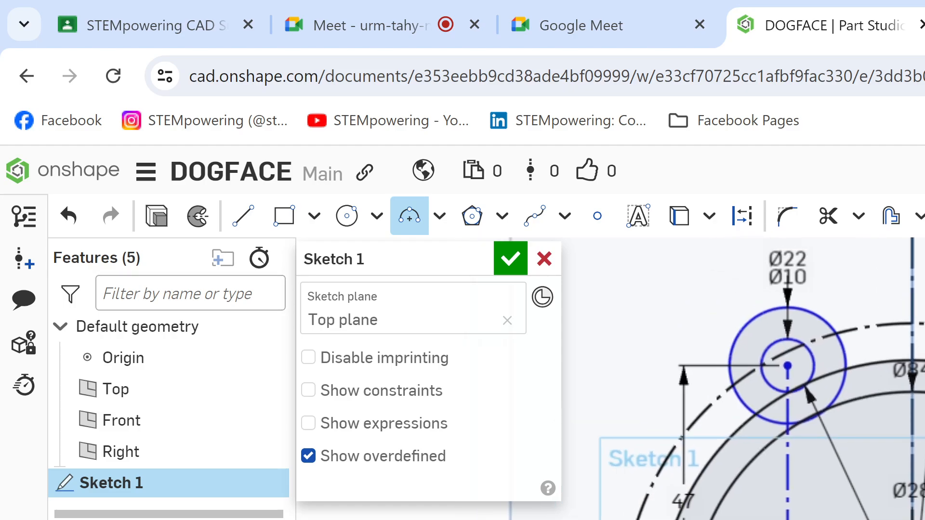
scroll(741, 380, "down", 1)
scroll(741, 380, "up", 4)
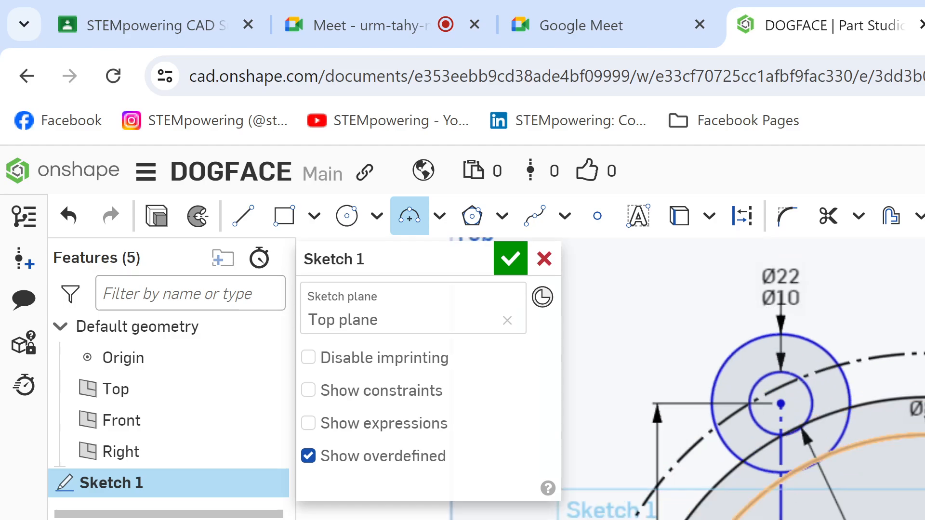
mouse_move(741, 380)
middle_mouse_down()
mouse_move(802, 326)
mouse_move(803, 337)
middle_mouse_up()
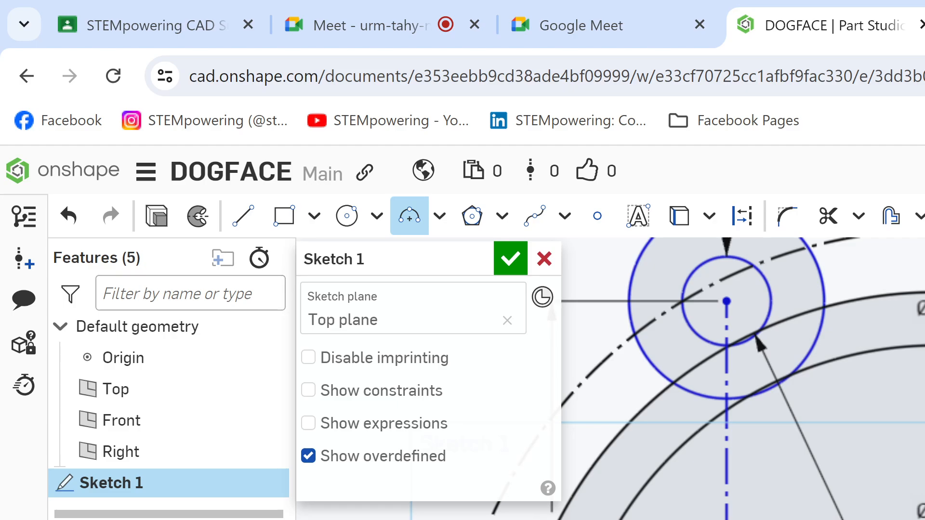
Step: Check the highlighted R48 arc against the Ø22 circle on the Kami drawing, and return to the DOGFACE sketch in Onshape
left_click(669, 23)
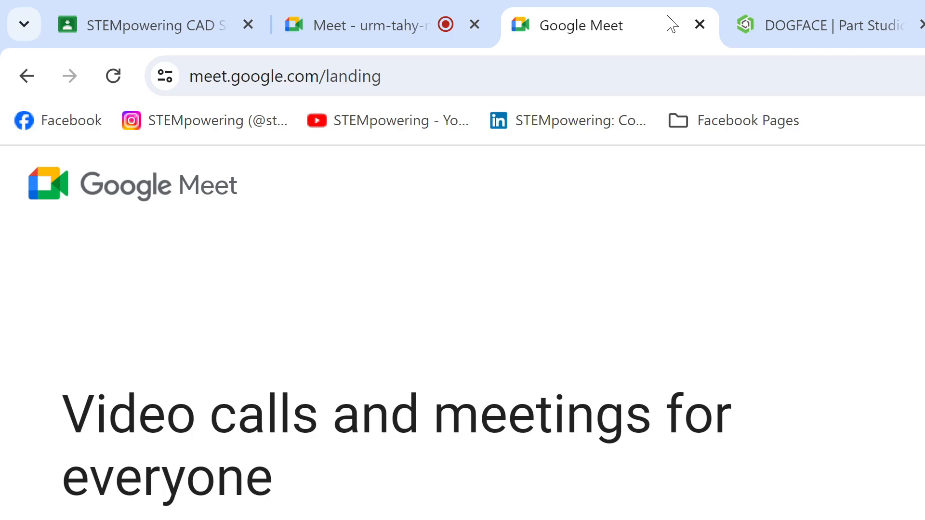
left_click(809, 15)
key("ctrl+Tab")
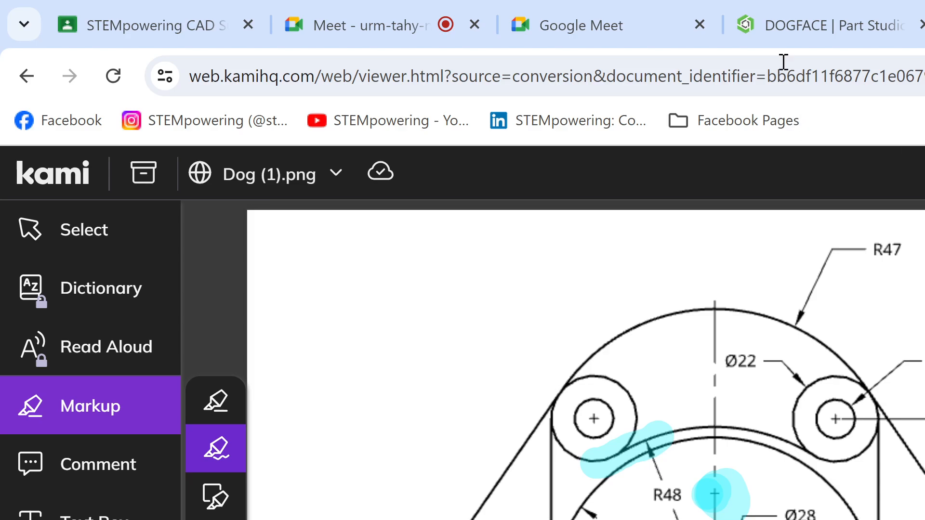
left_click(805, 25)
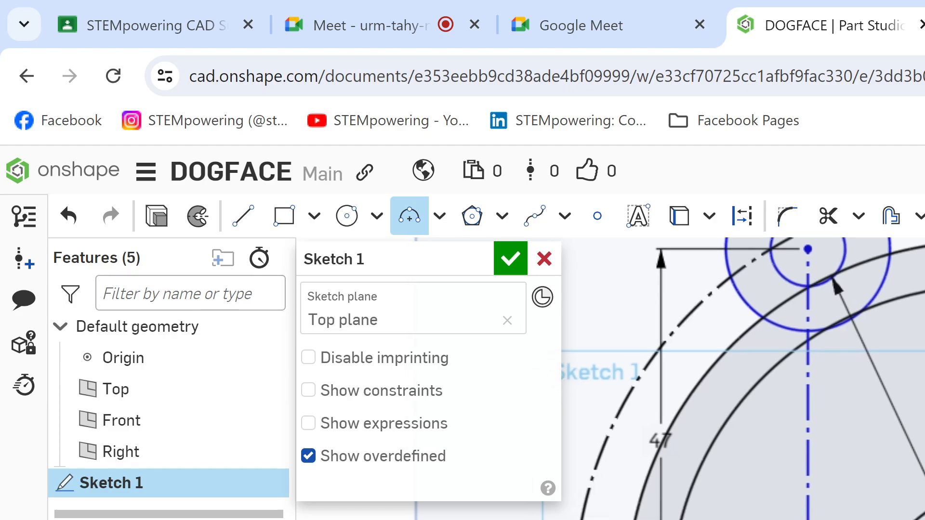
Step: Make the Ø22 circle tangent to the outer solid circle beside it in the sketch
key("c")
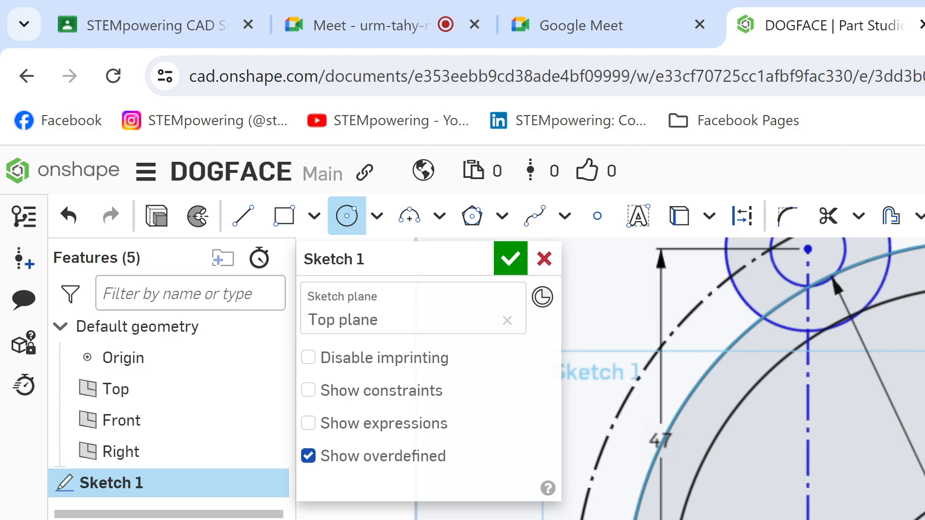
key("Escape")
mouse_move(831, 458)
middle_mouse_down()
mouse_move(879, 502)
mouse_move(881, 519)
middle_mouse_up()
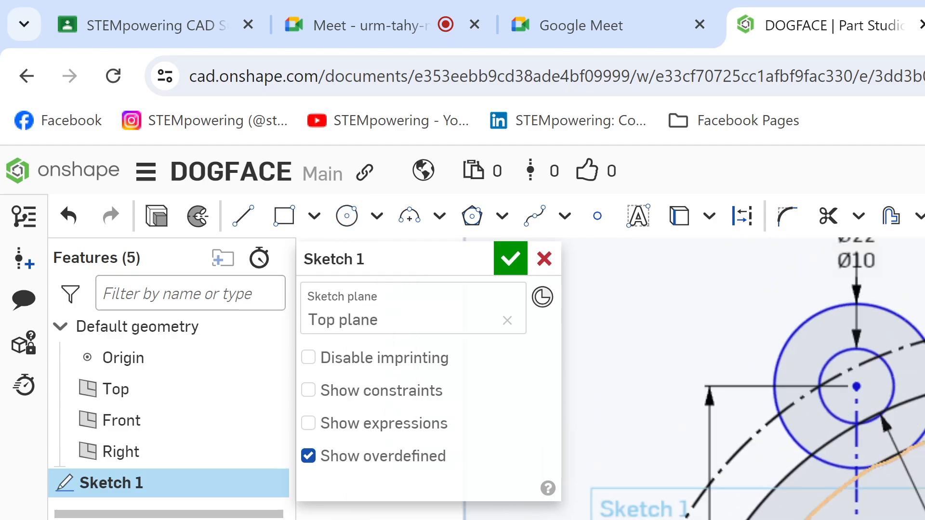
left_click(799, 447)
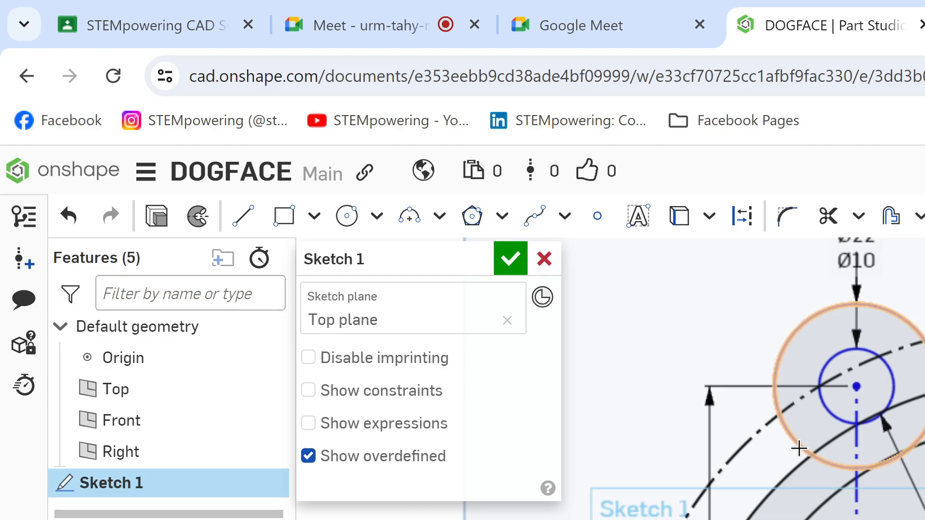
scroll(786, 480, "down", 5)
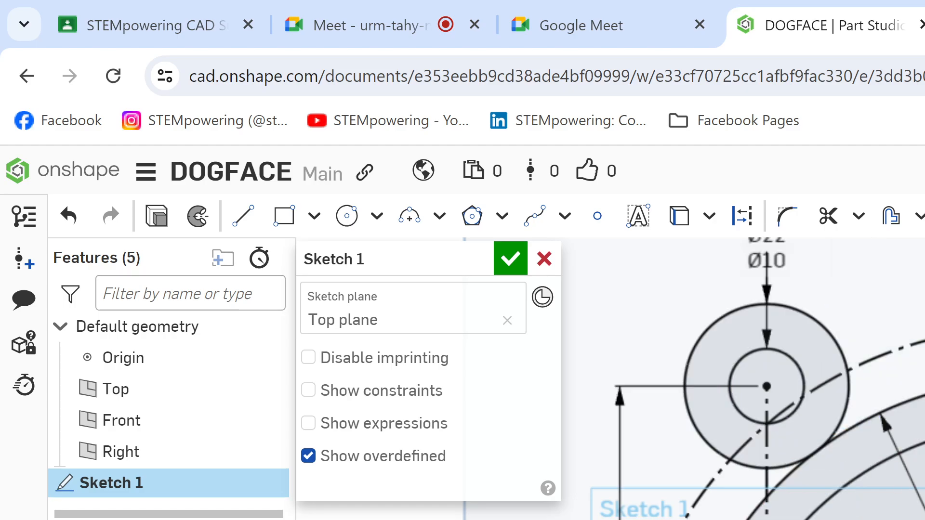
middle_click_drag(821, 412, 817, 404)
scroll(918, 450, "up", 4)
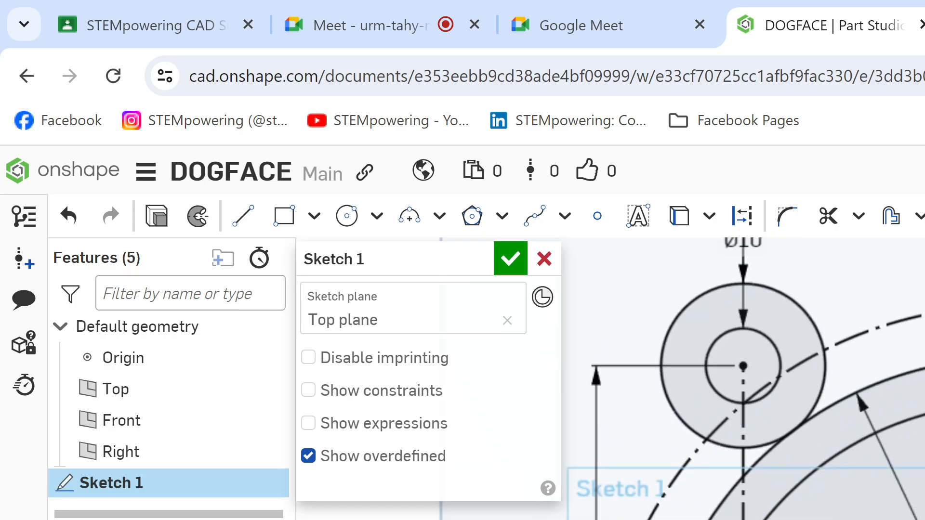
middle_click_drag(917, 451, 920, 480)
scroll(920, 510, "down", 1)
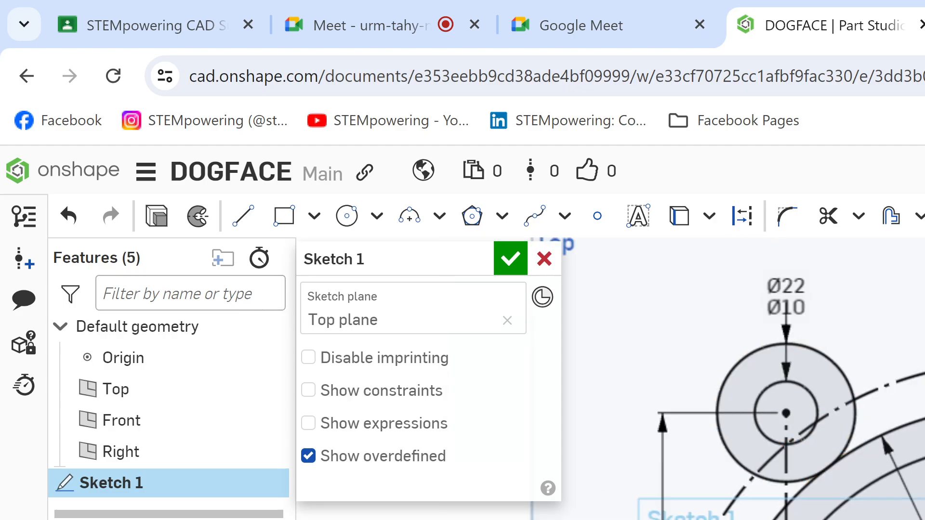
Step: Check the top outer arc around the Ø22 circles on the Kami drawing, and return to the Onshape sketch
key("ctrl+Tab")
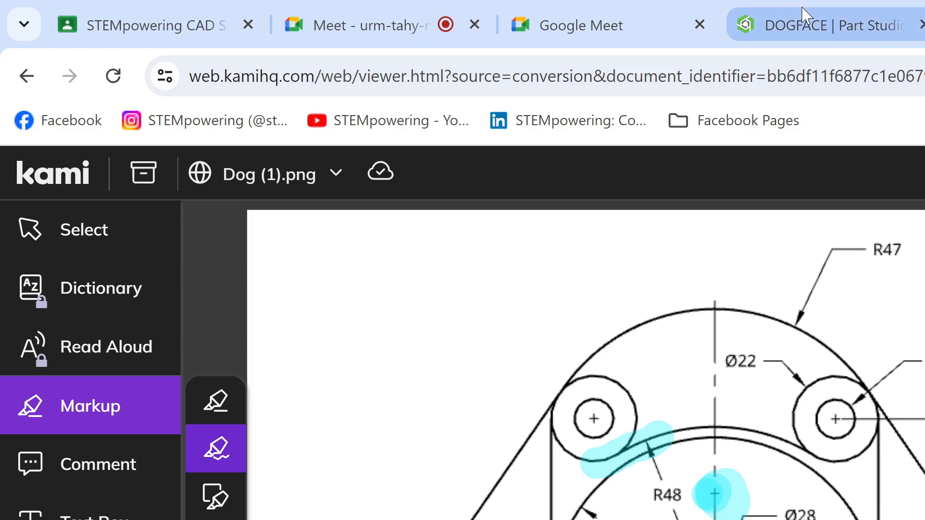
mouse_move(796, 26)
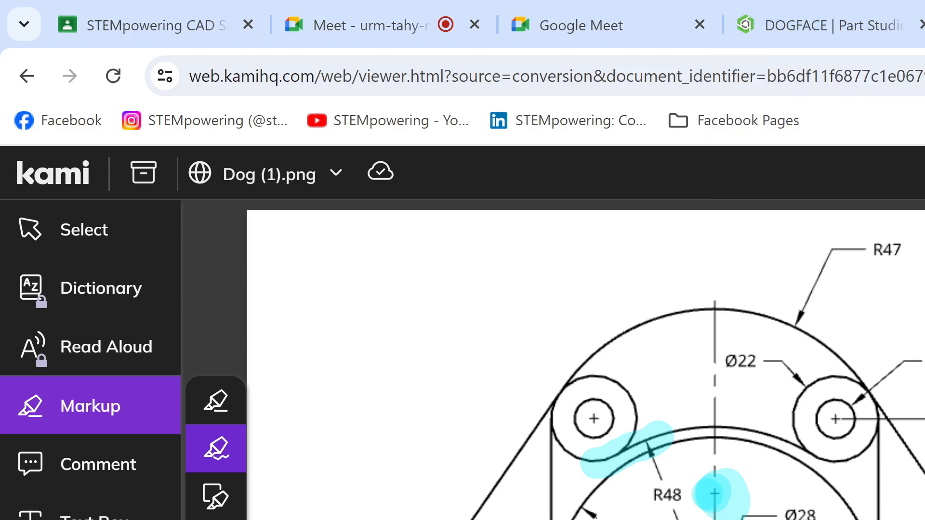
left_click(793, 27)
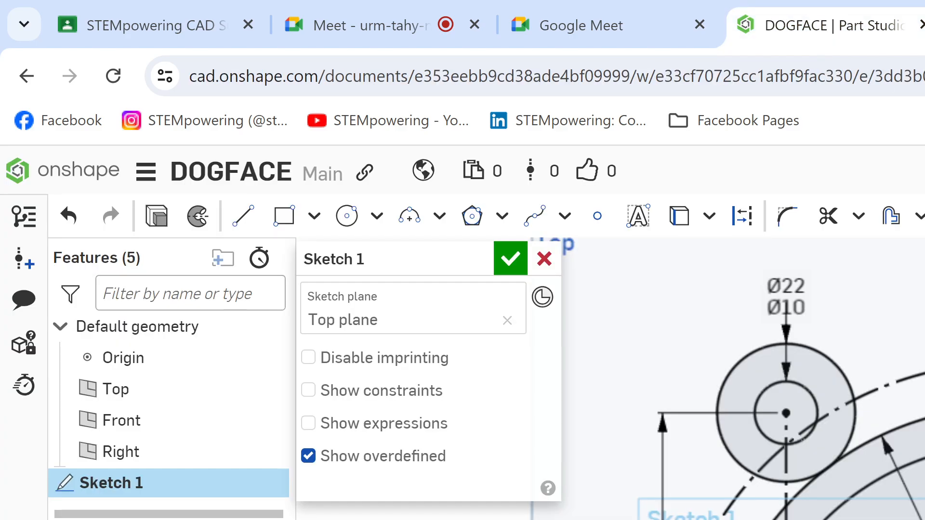
Step: Try to sketch a large dimensioned circle for the top outer arc, reaching around the Ø22 circle
key("l")
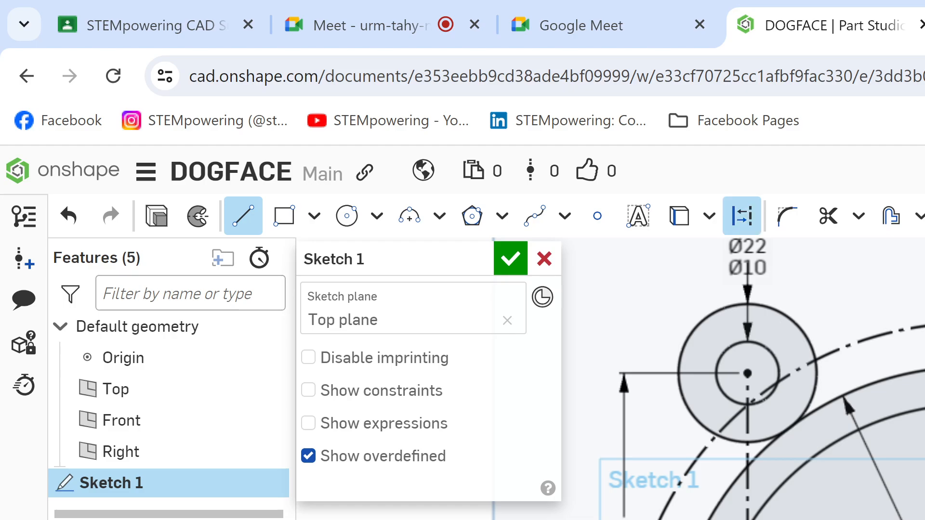
key("Escape")
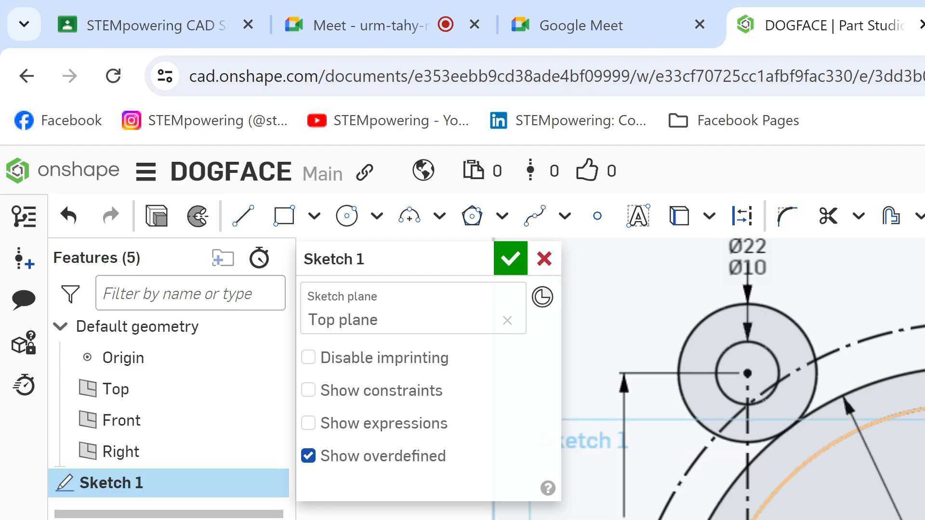
key("c")
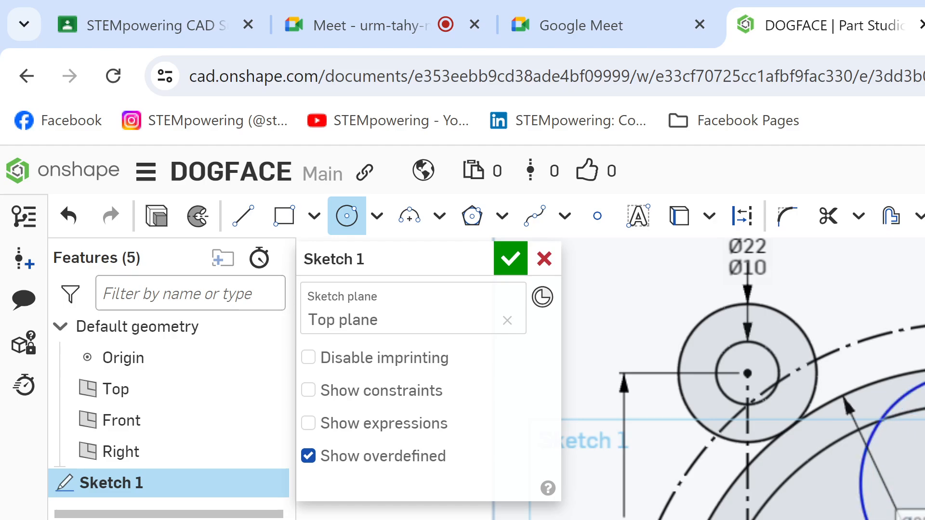
type("1")
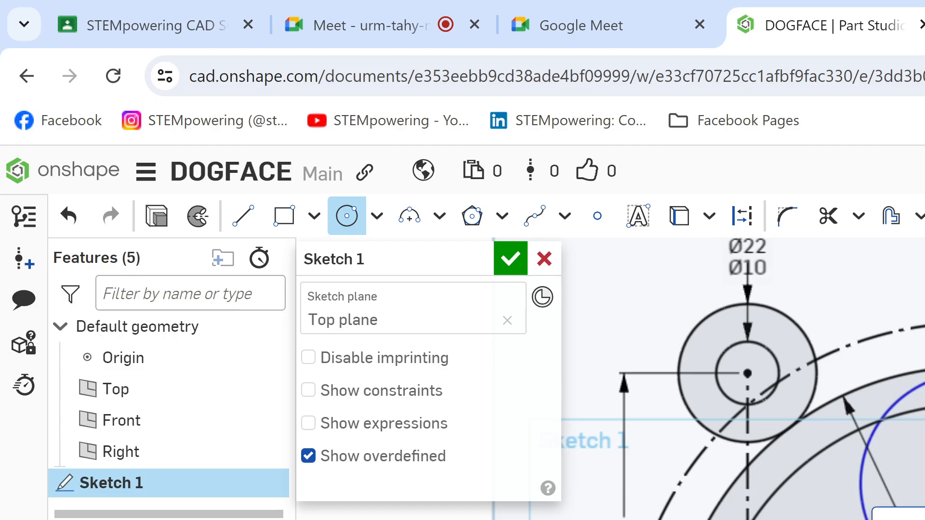
key("Return")
key("Escape")
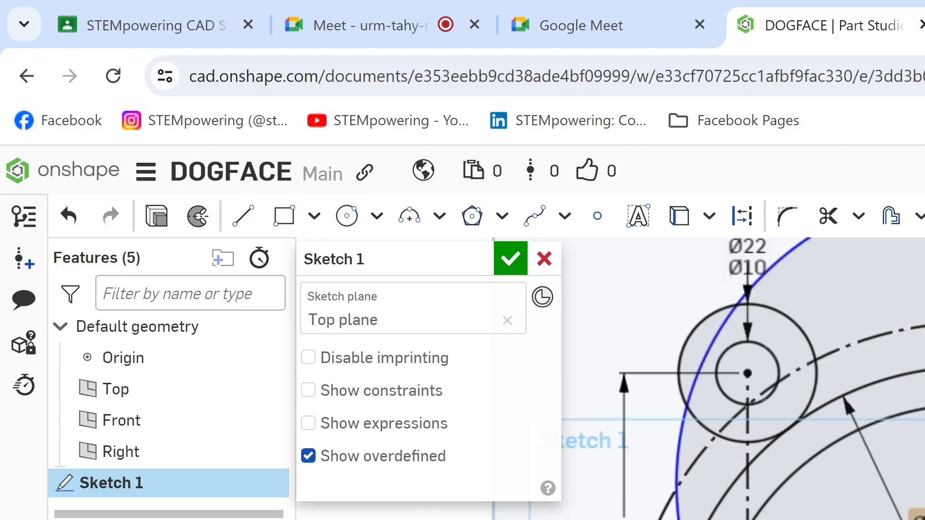
Step: Reposition the new large circle, compare it with the Kami drawing, and make it tangent to the Ø22 circle
mouse_move(676, 470)
left_mouse_down()
mouse_move(677, 519)
mouse_move(685, 519)
left_mouse_up()
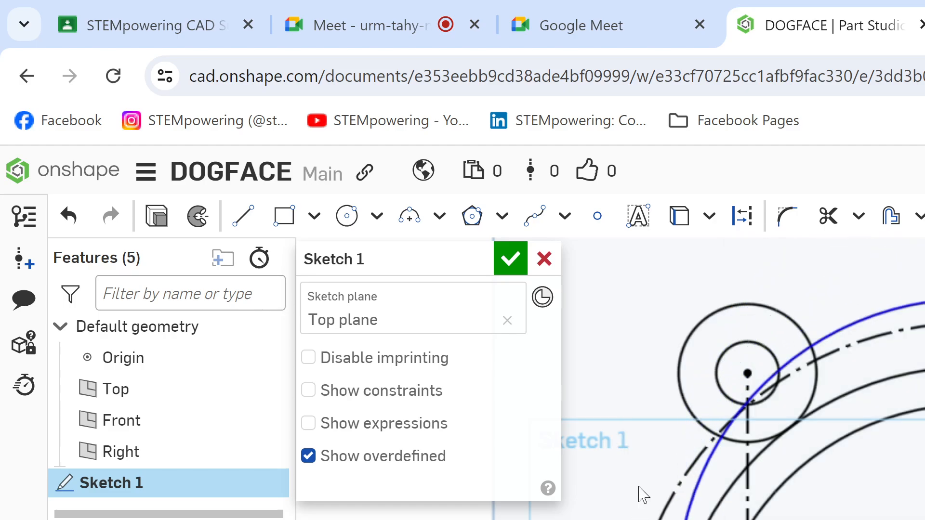
mouse_move(724, 437)
left_mouse_down()
mouse_move(736, 427)
mouse_move(722, 519)
mouse_move(691, 500)
left_mouse_up()
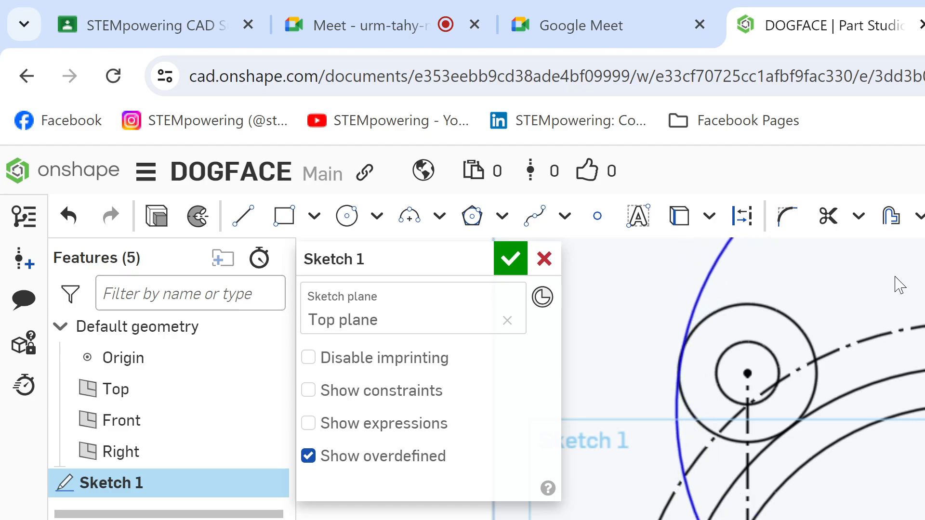
key("ctrl+Tab")
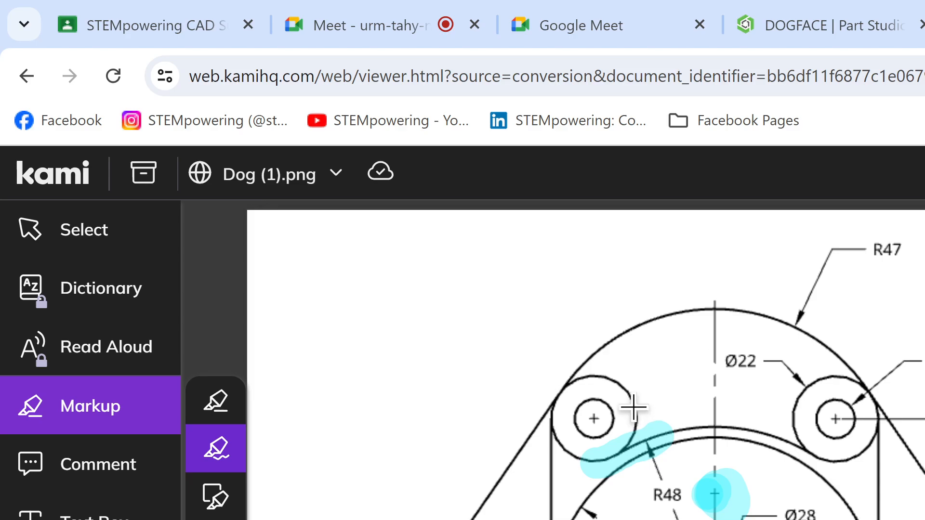
left_click(811, 21)
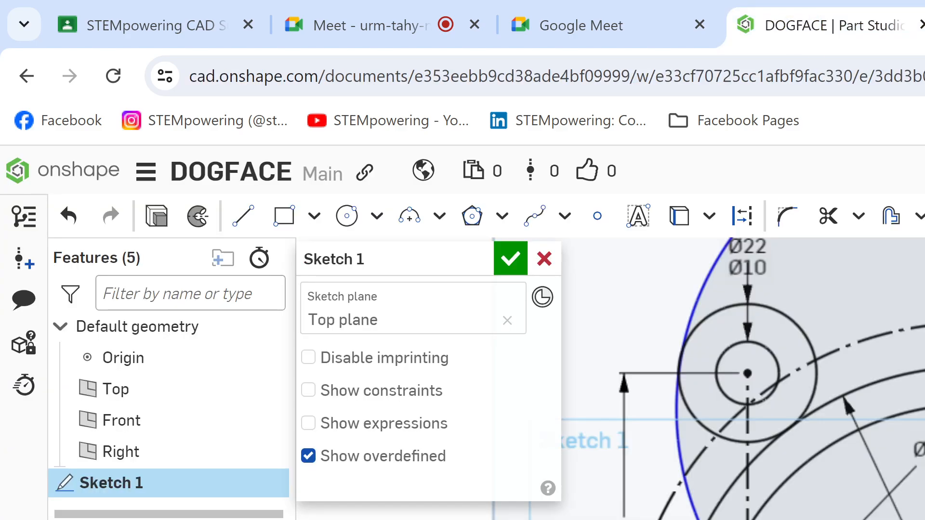
left_click(702, 289)
scroll(753, 330, "down", 3)
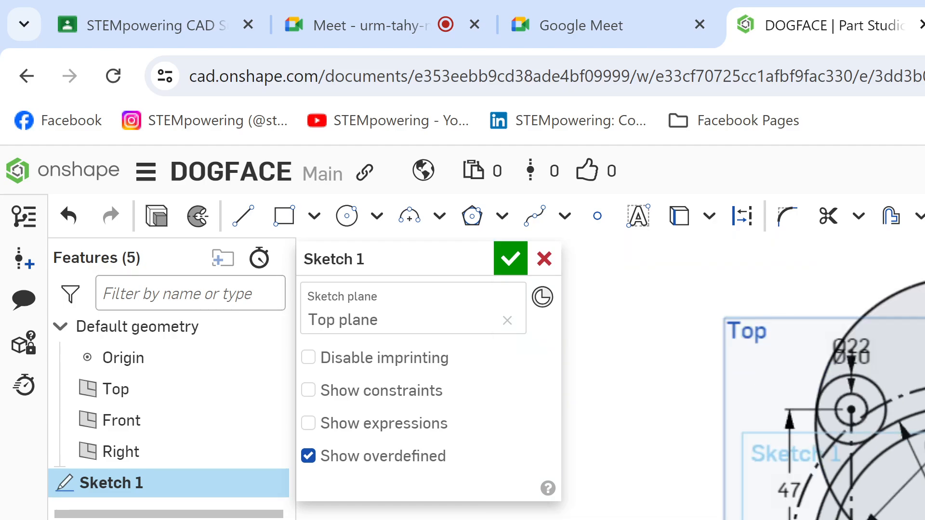
Step: Compare the sketch with the Kami drawing, and undo the tangency and the large outer circle in Onshape
key("ctrl+Tab")
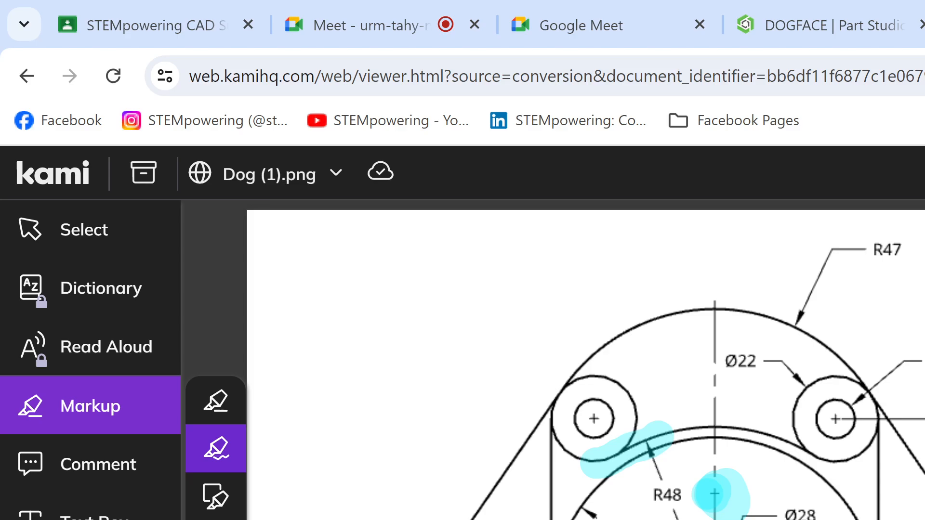
left_click(885, 10)
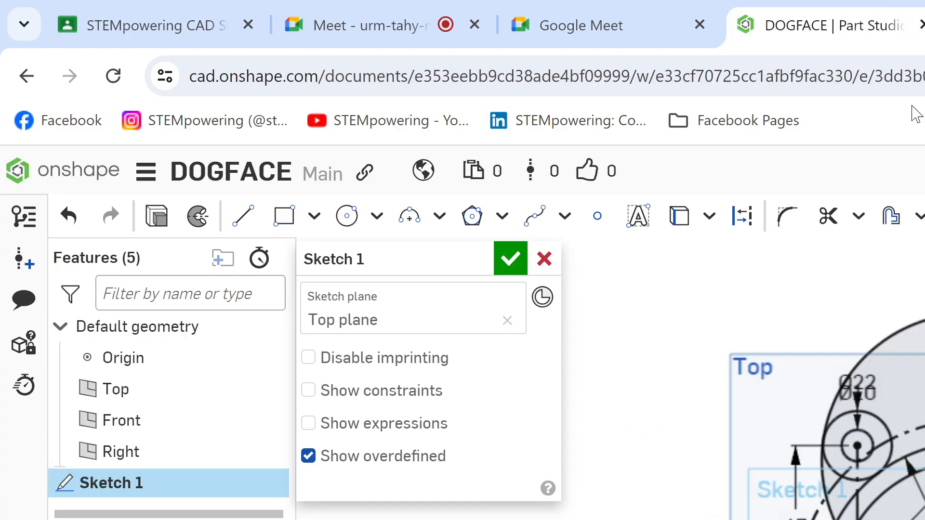
key("ctrl+z")
key("ctrl+z")
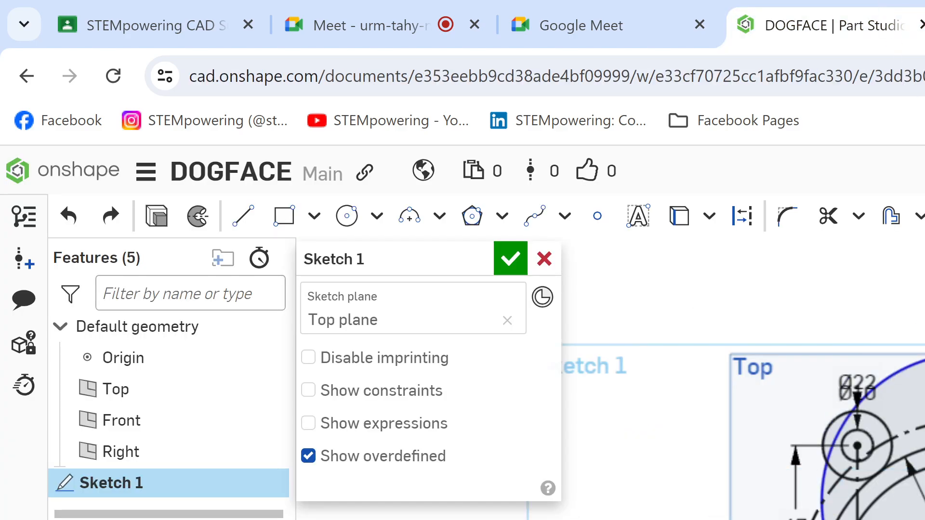
key("ctrl+z")
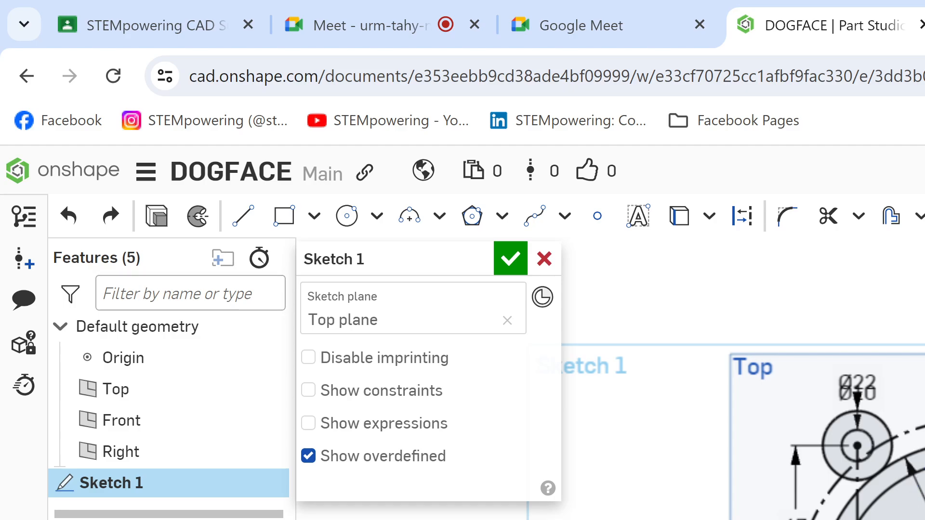
Step: Examine how the R47, R48 and R42 arcs and the side lines meet the Ø22 circles on the Kami drawing
key("ctrl+Tab")
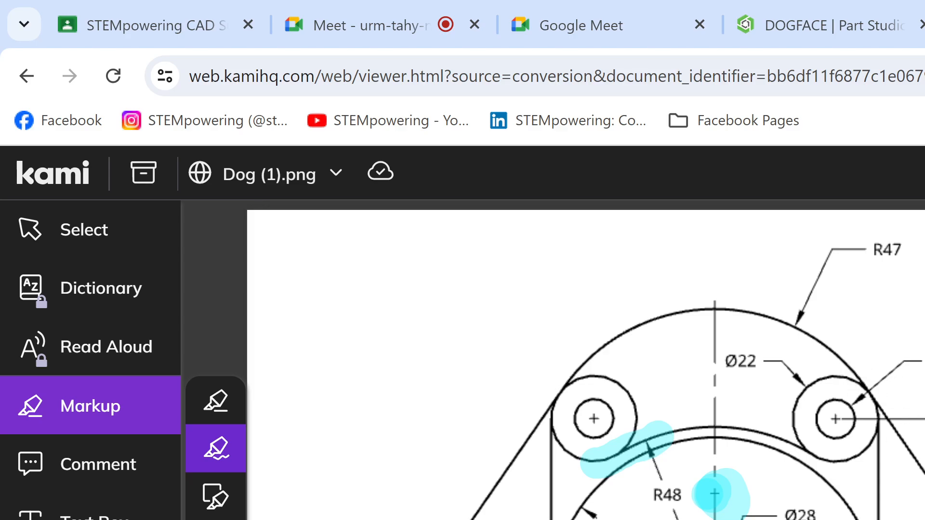
left_click(809, 9)
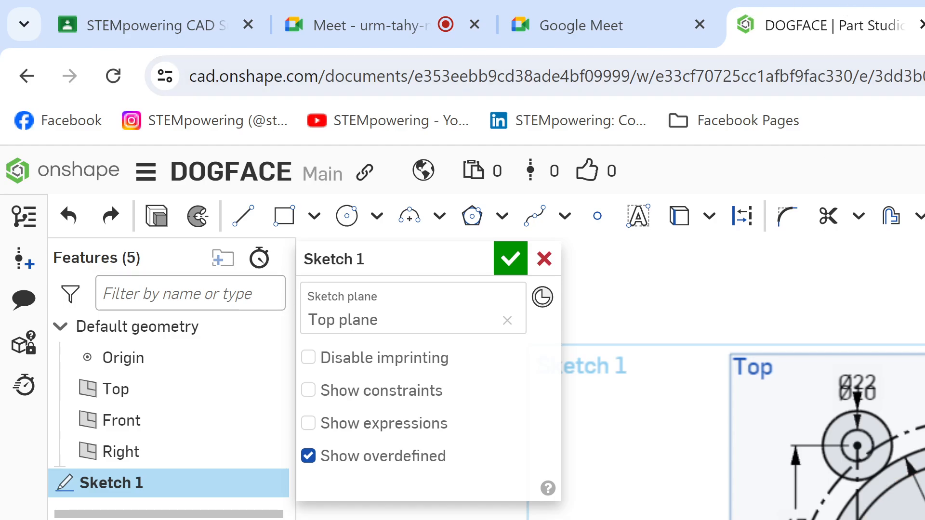
key("ctrl+Tab")
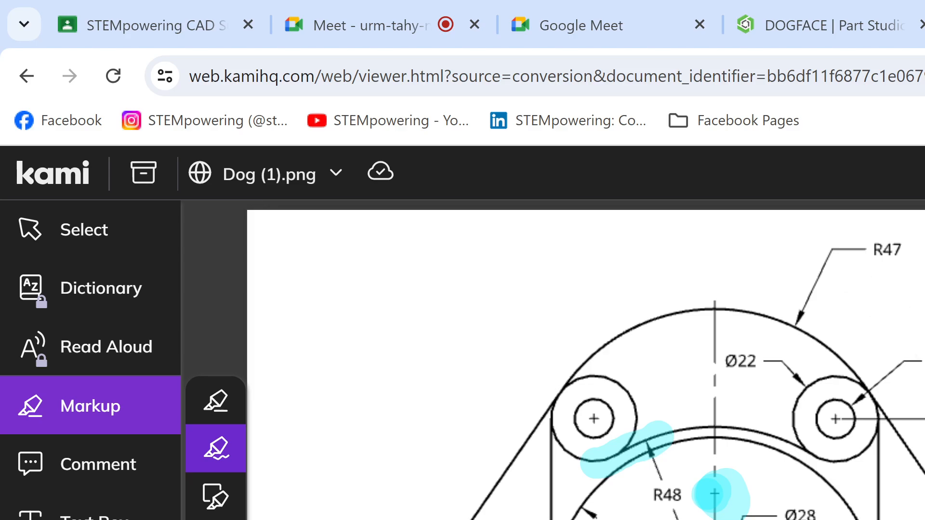
scroll(434, 387, "down", 5)
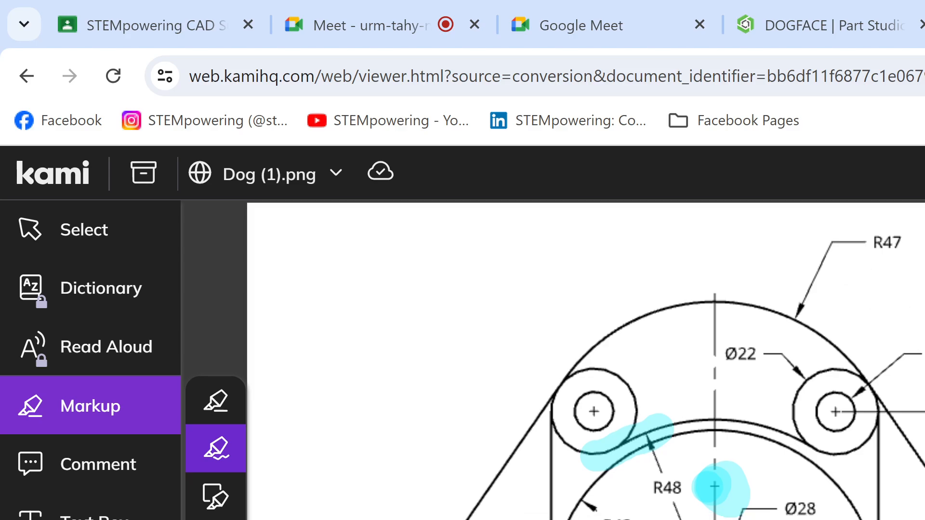
scroll(434, 387, "up", 5)
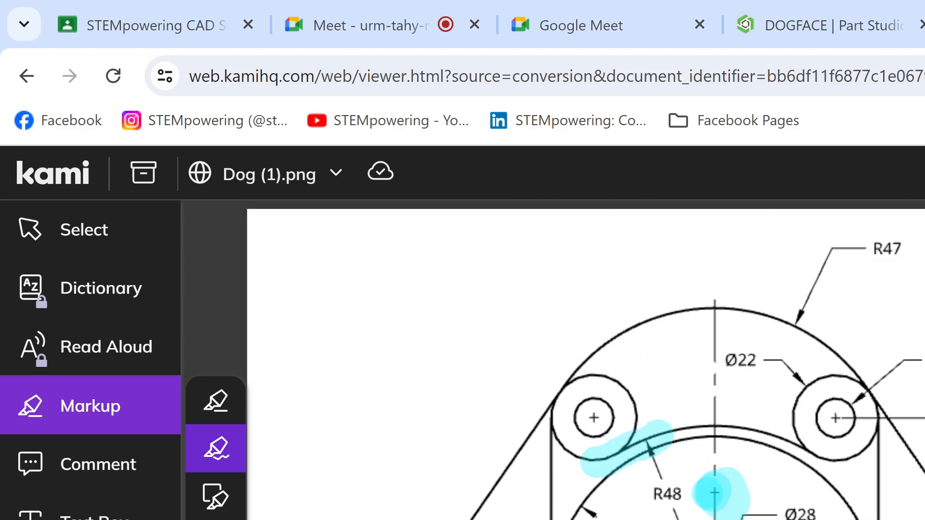
scroll(434, 387, "down", 2)
scroll(434, 386, "down", 2)
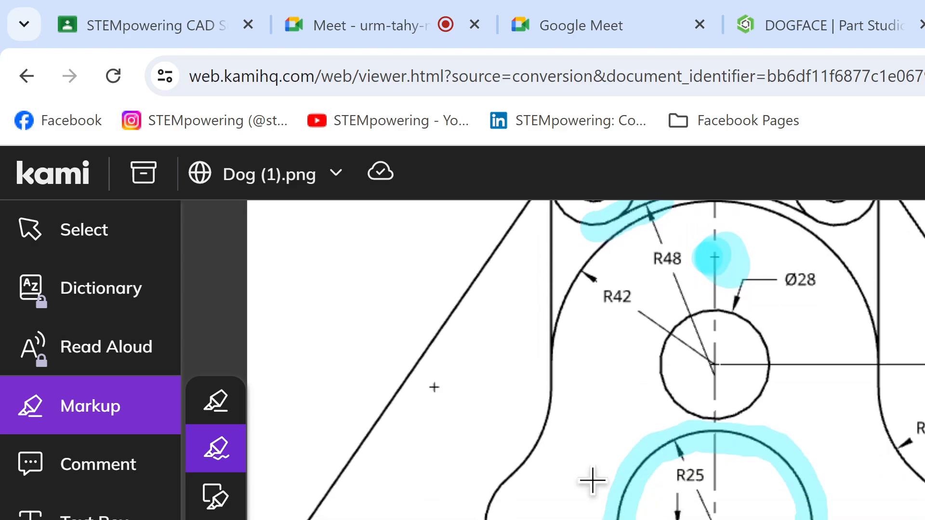
scroll(603, 509, "up", 2)
scroll(604, 510, "down", 1)
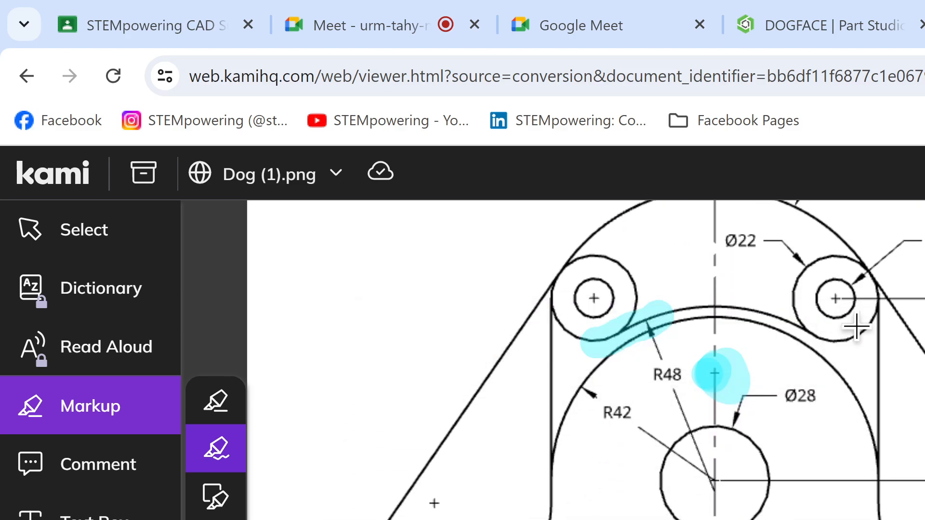
scroll(877, 355, "up", 2)
scroll(875, 356, "down", 2)
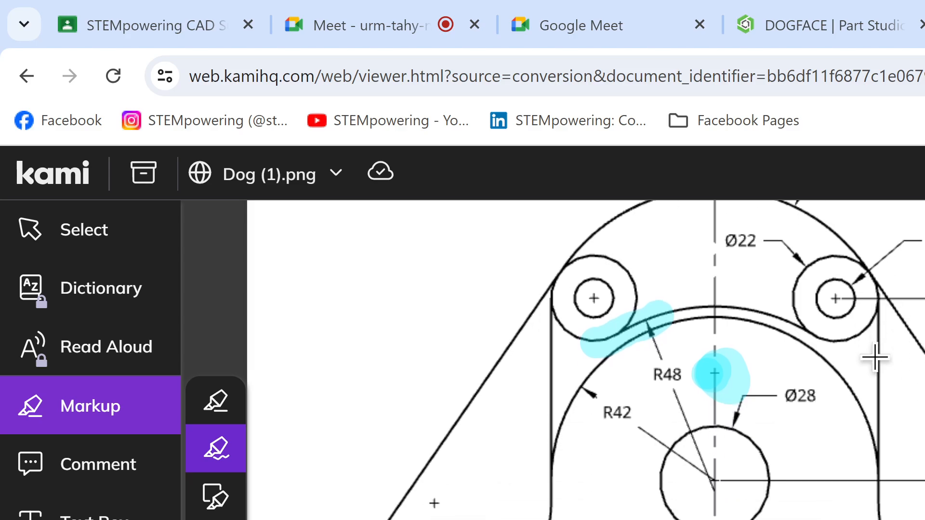
scroll(876, 357, "up", 2)
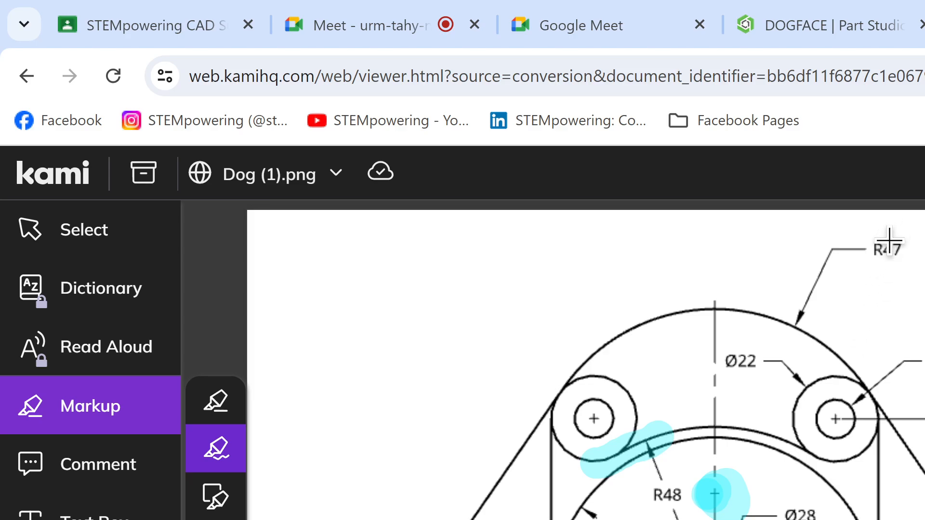
scroll(896, 263, "down", 2)
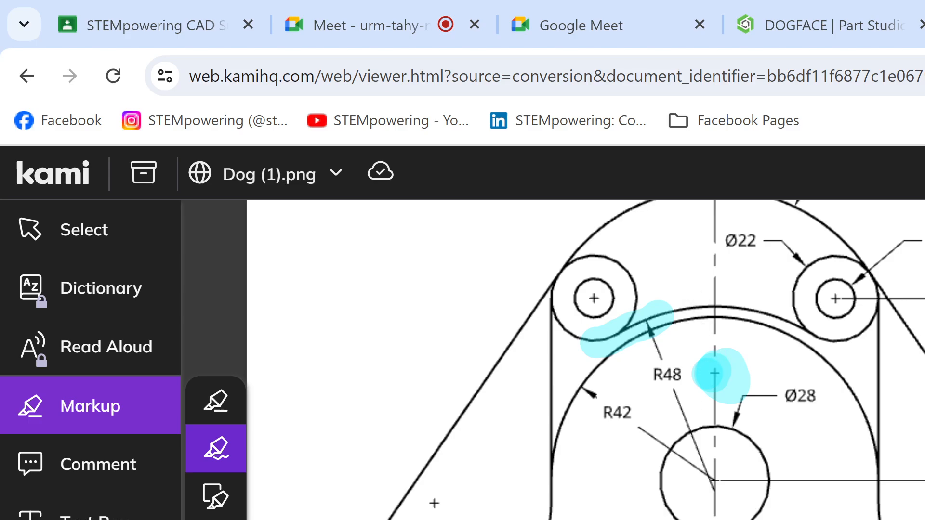
left_click(862, 11)
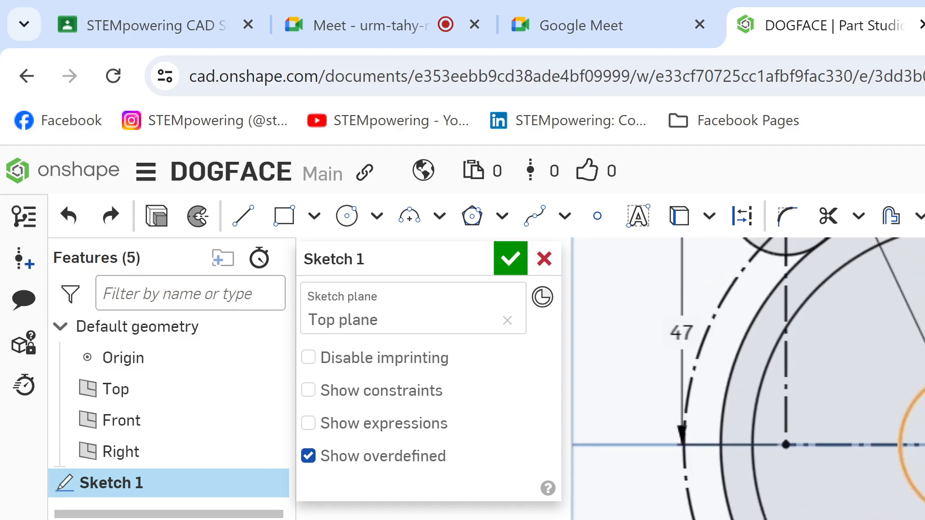
key("l")
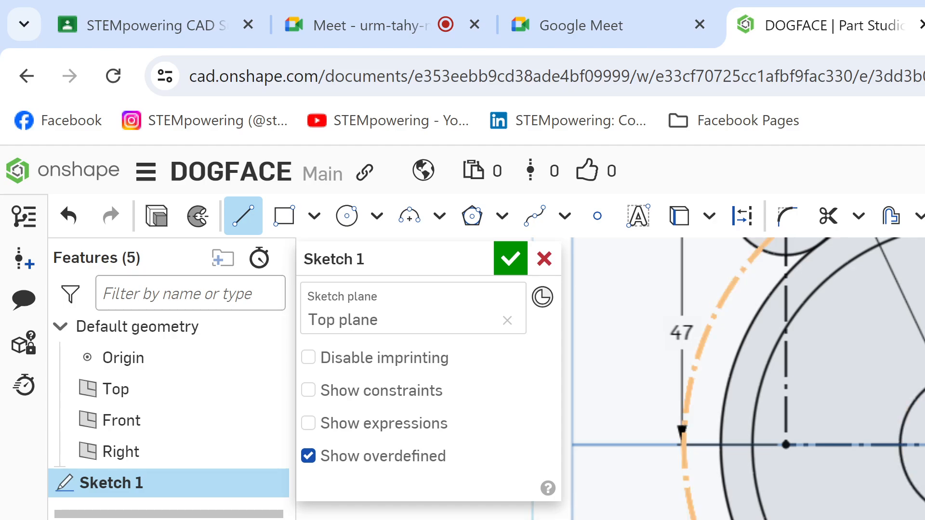
key("Escape")
key("ctrl+z")
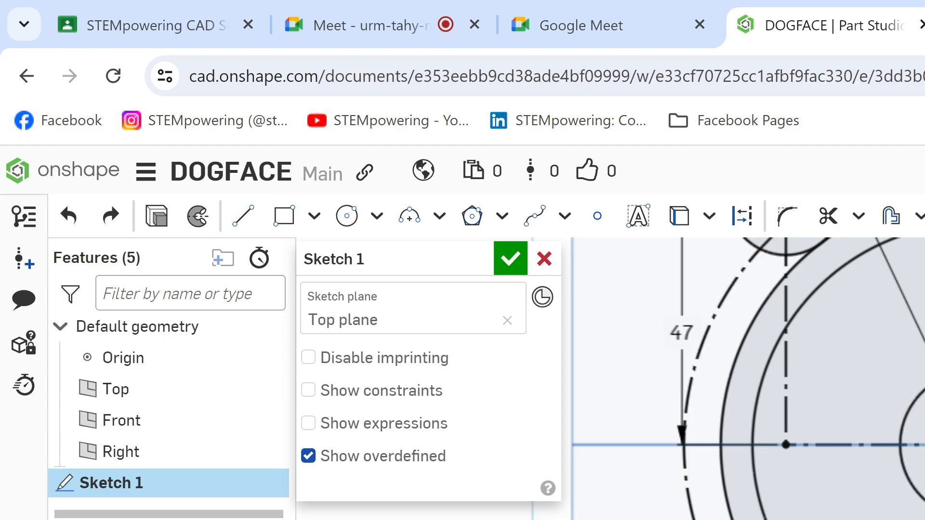
key("l")
key("q")
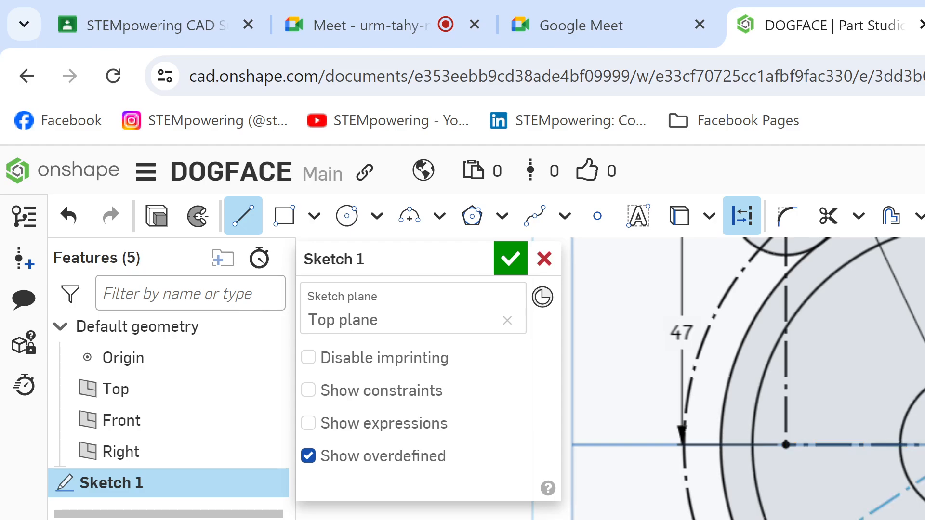
key("ctrl+Tab")
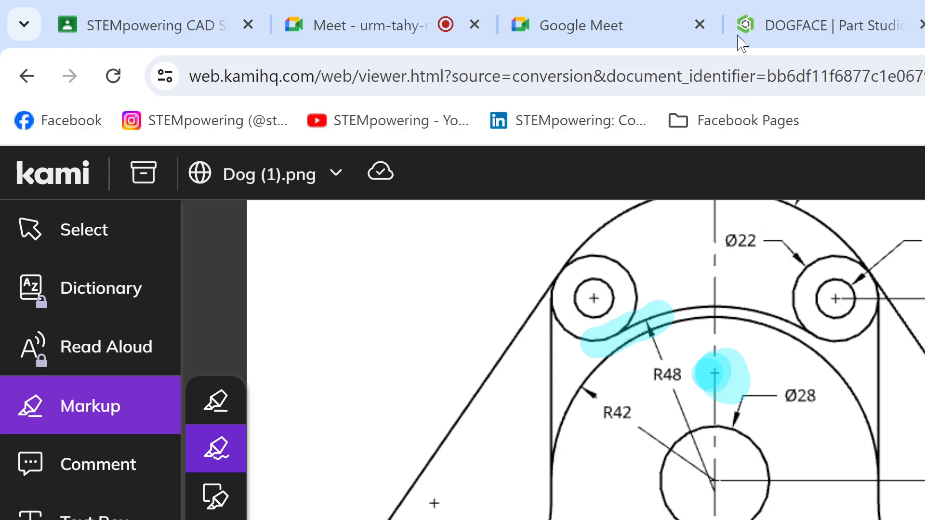
left_click(771, 19)
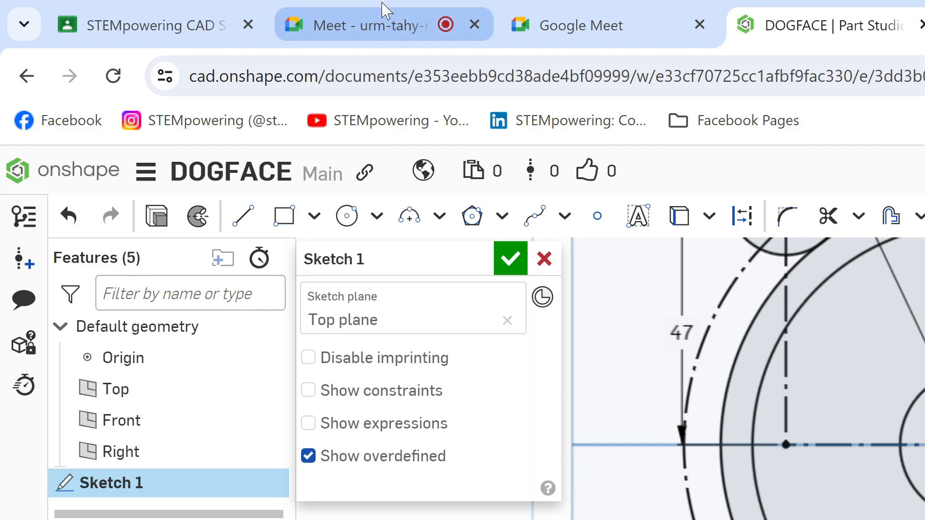
Step: Check the class call in Google Meet and compare the Onshape sketch with the Ø22 circles and arcs on the Kami drawing
mouse_move(342, 8)
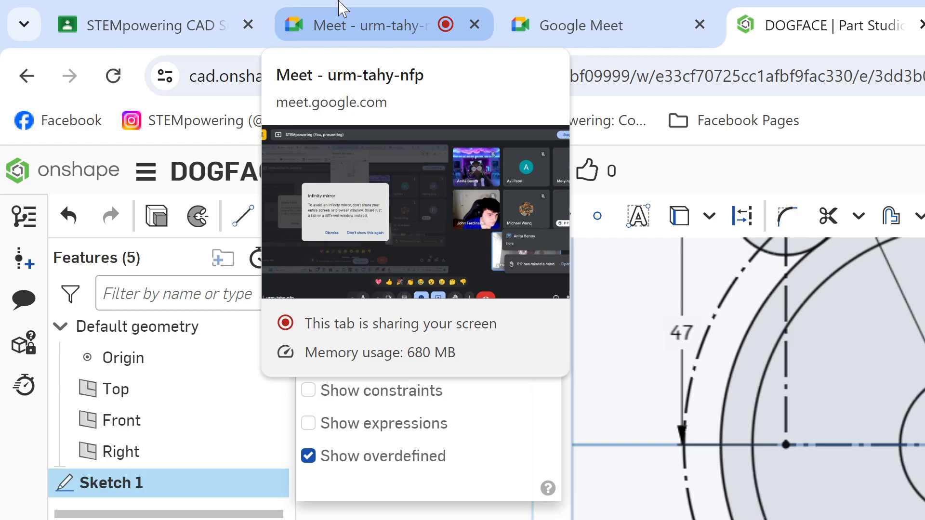
left_click(342, 8)
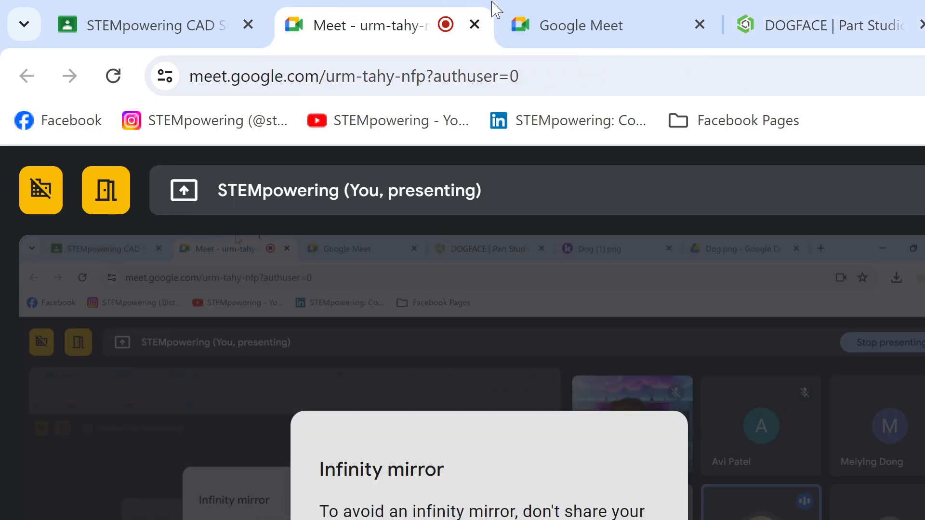
mouse_move(781, 28)
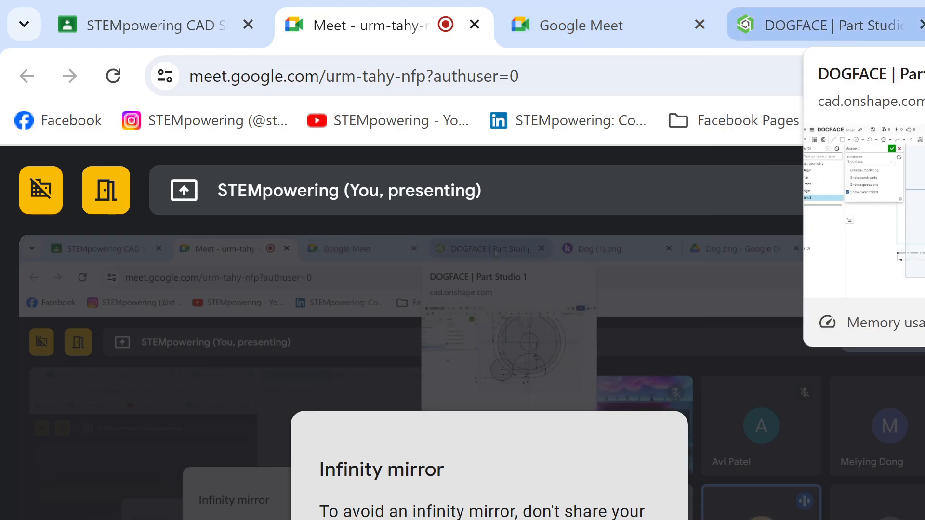
left_click(924, 25)
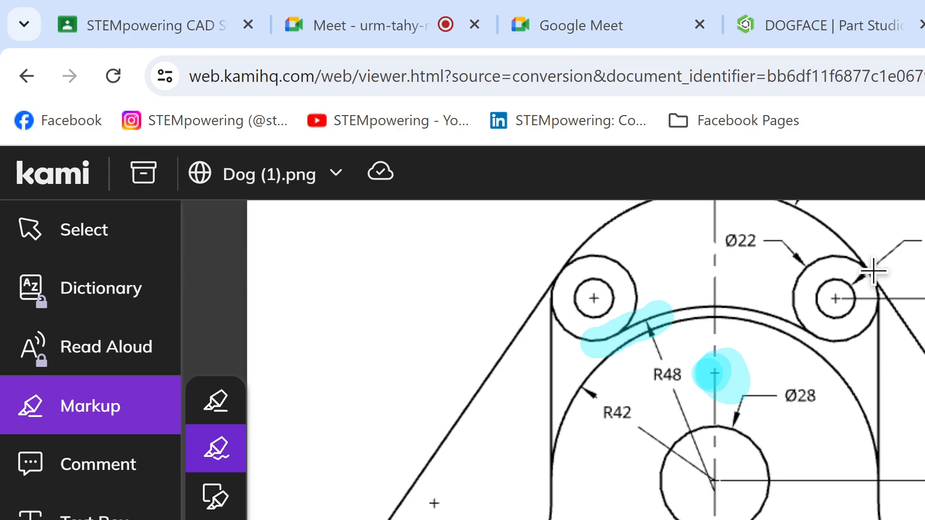
left_click(431, 10)
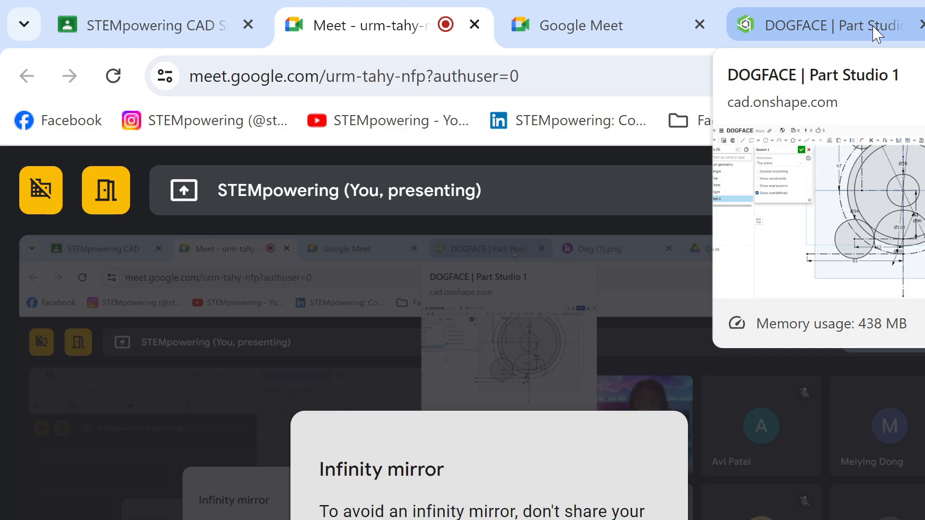
left_click(876, 33)
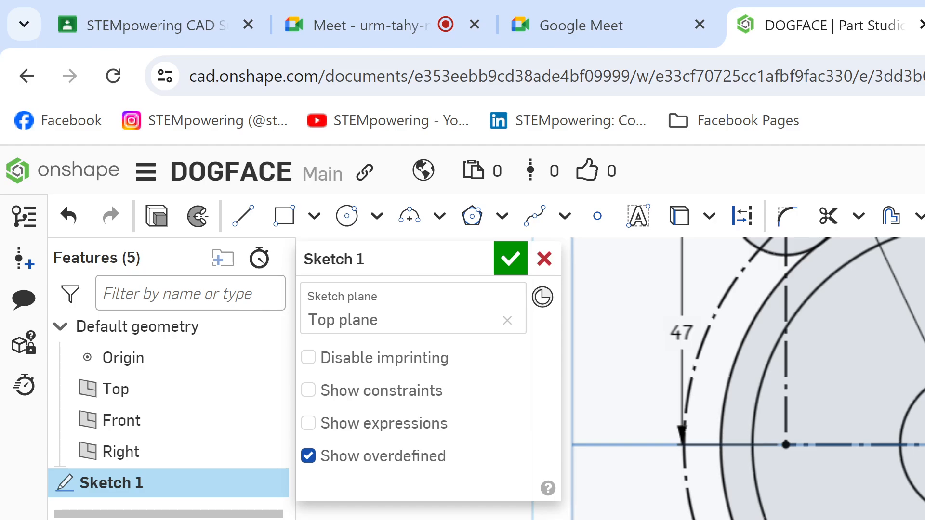
key("ctrl+Tab")
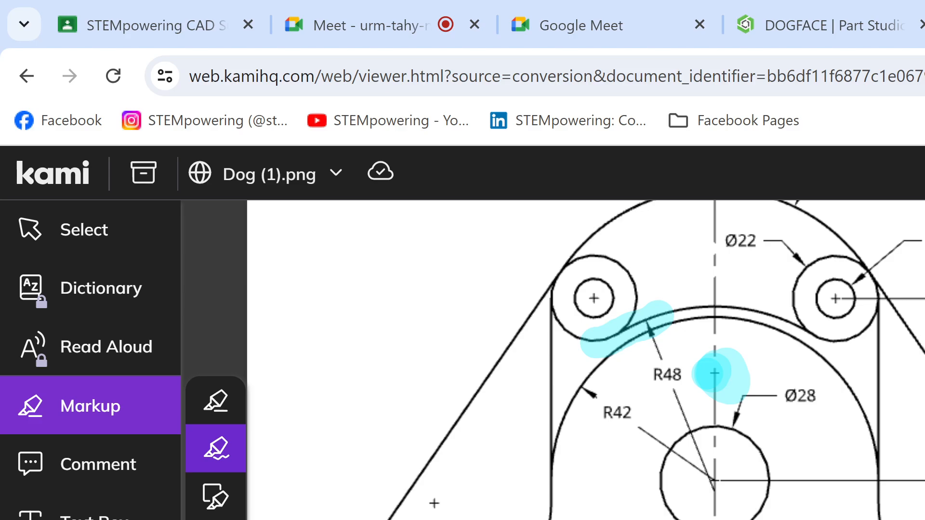
left_click(816, 11)
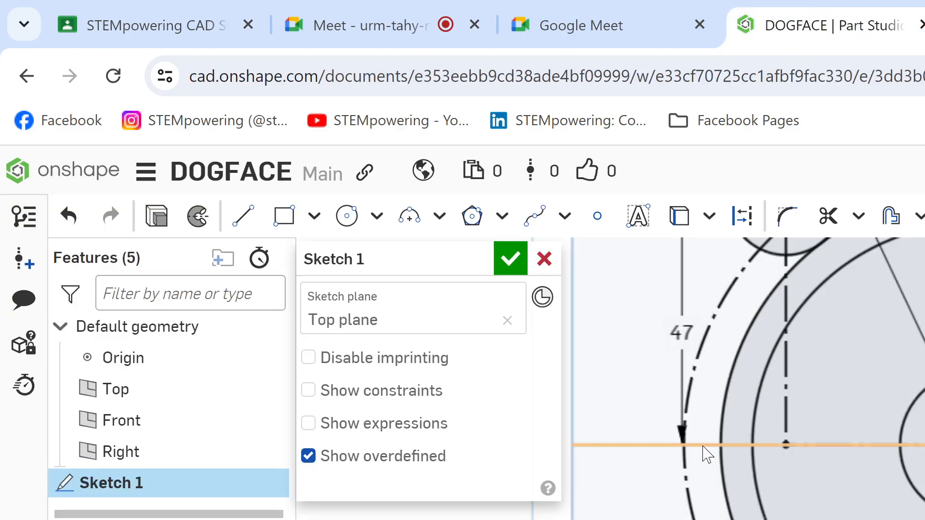
middle_click_drag(707, 453, 830, 420)
key("c")
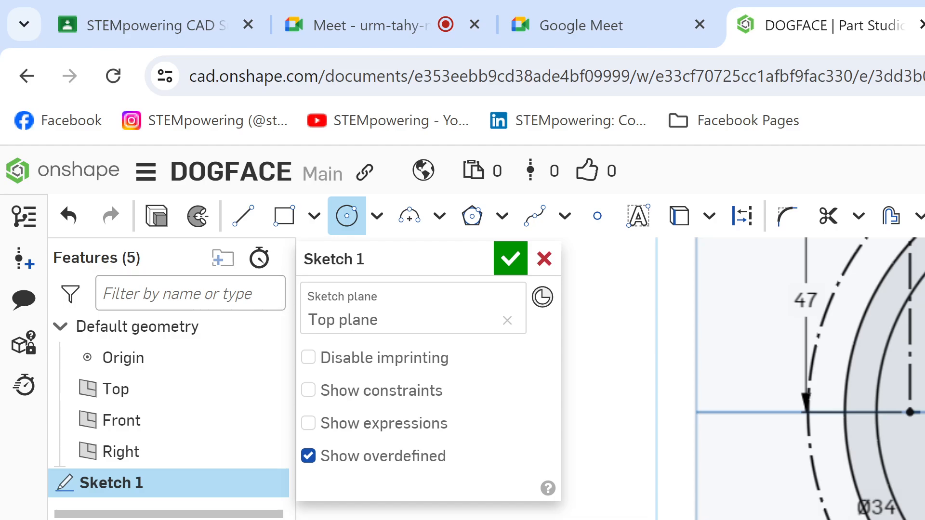
scroll(790, 379, "down", 3)
middle_click_drag(828, 354, 790, 385)
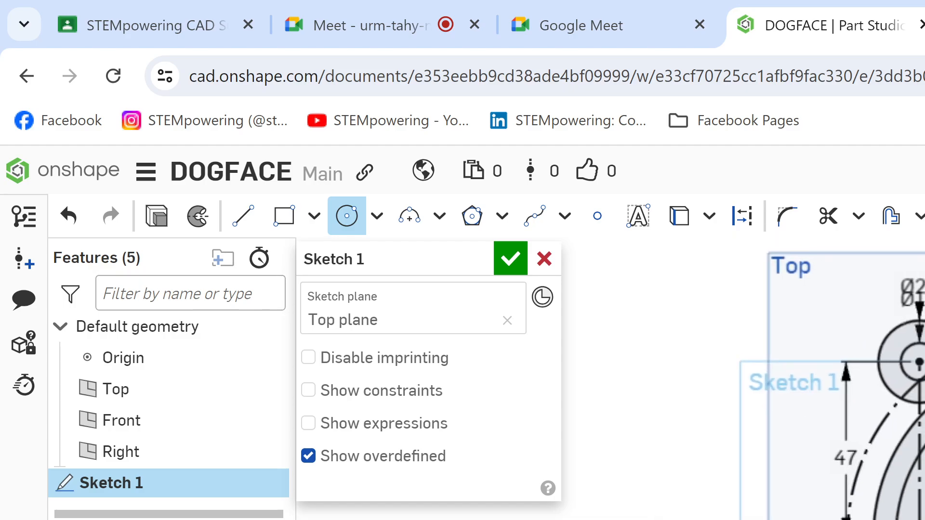
left_click(388, 17)
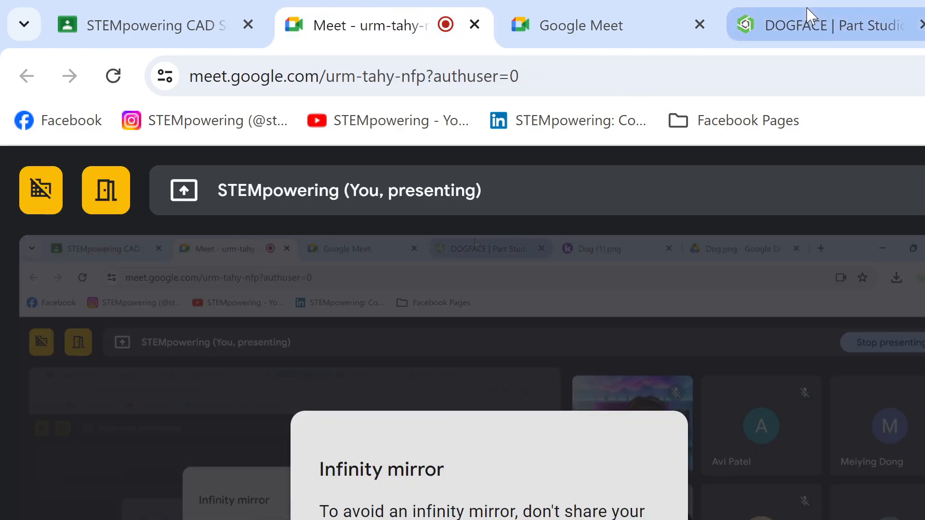
left_click(807, 20)
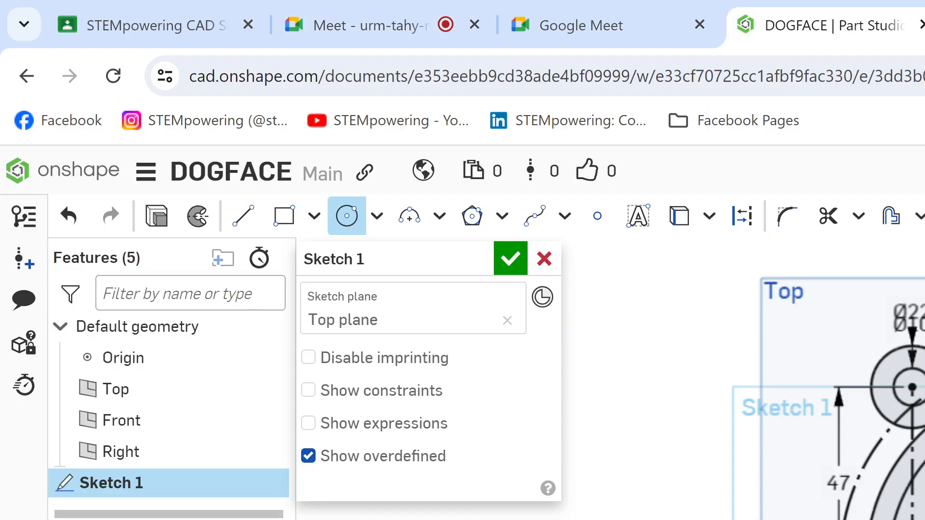
left_click(924, 25)
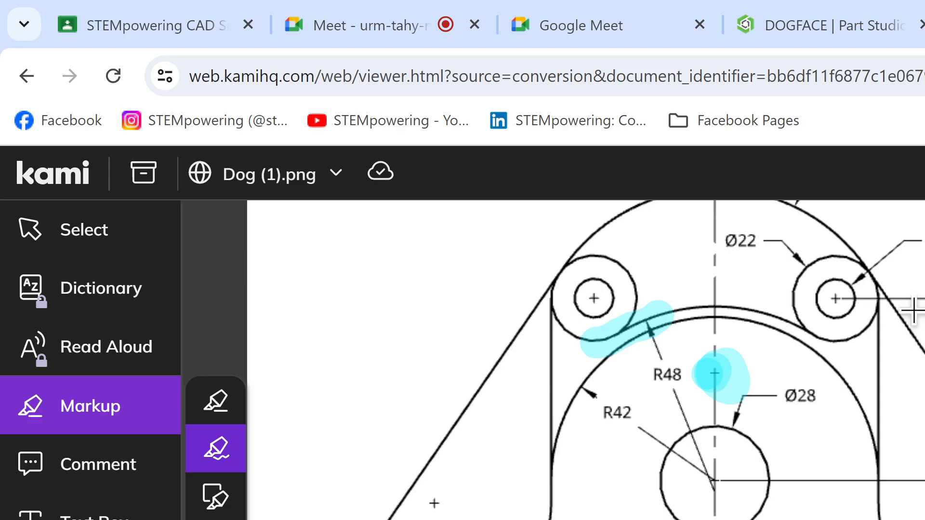
left_click(861, 22)
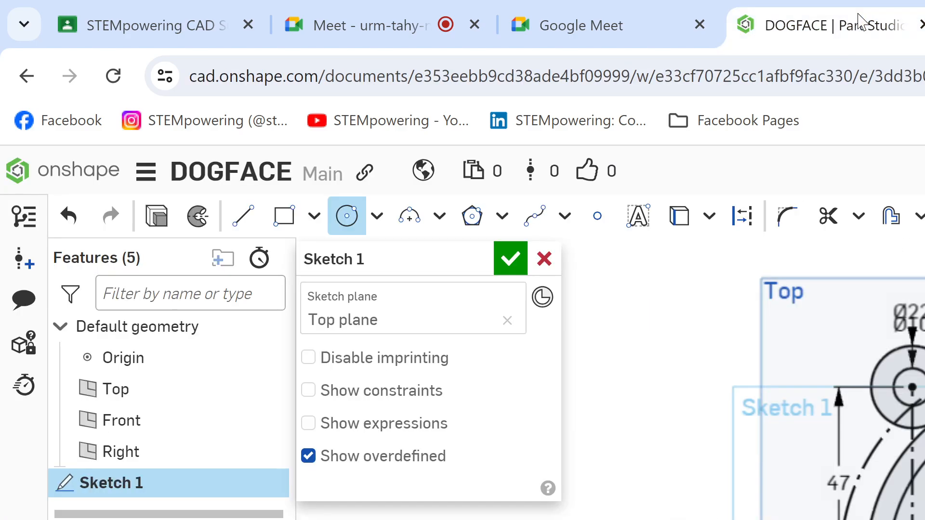
mouse_move(924, 409)
middle_mouse_down()
mouse_move(884, 317)
mouse_move(875, 381)
mouse_move(924, 421)
middle_mouse_up()
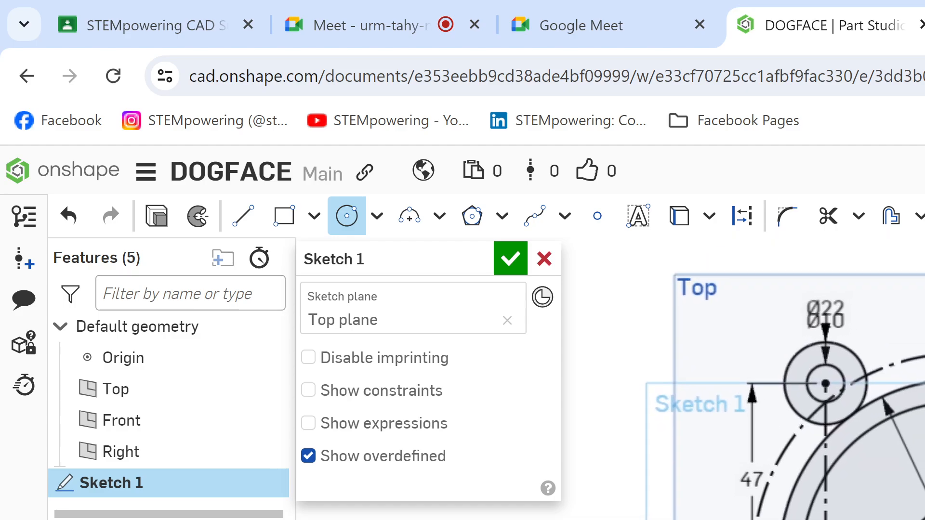
Step: Highlight the left slanted side line running past the Ø22 circle into the R47 arc on the Kami drawing
key("ctrl+Tab")
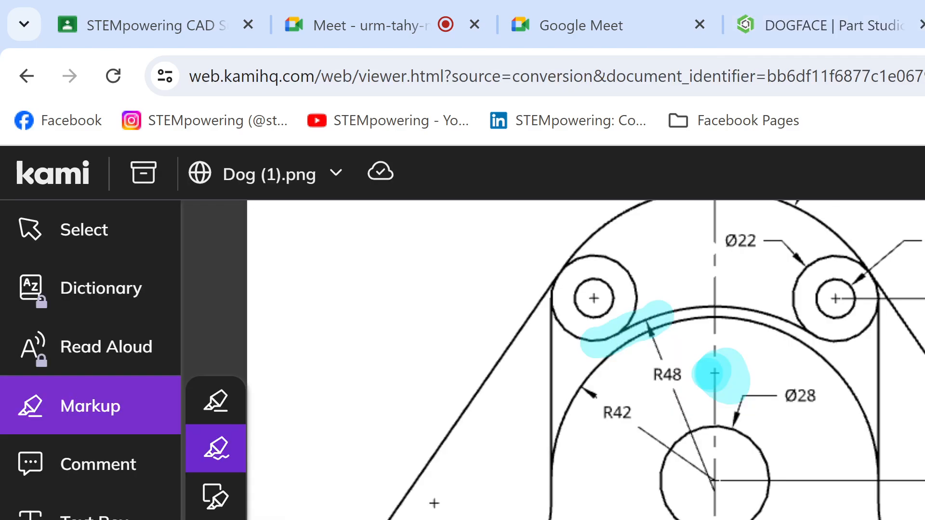
scroll(909, 397, "right", 1)
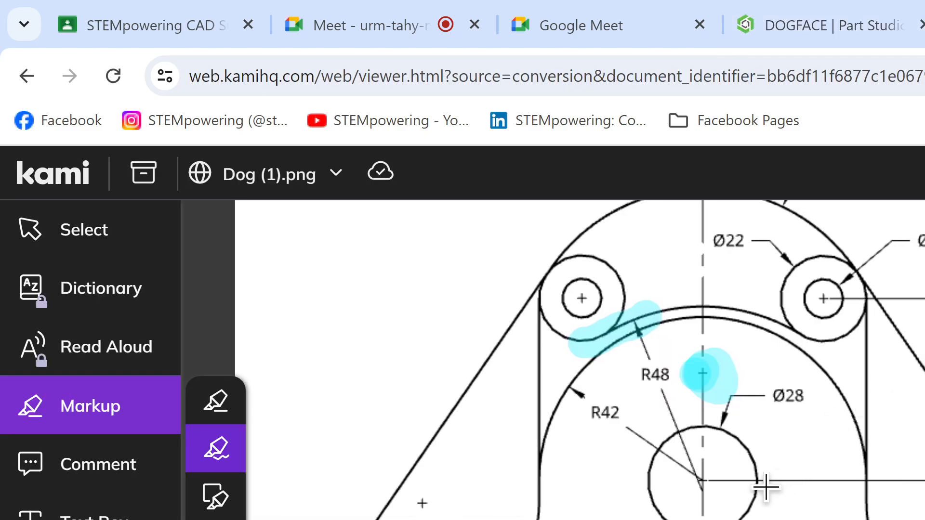
scroll(765, 491, "up", 3)
scroll(578, 361, "down", 3)
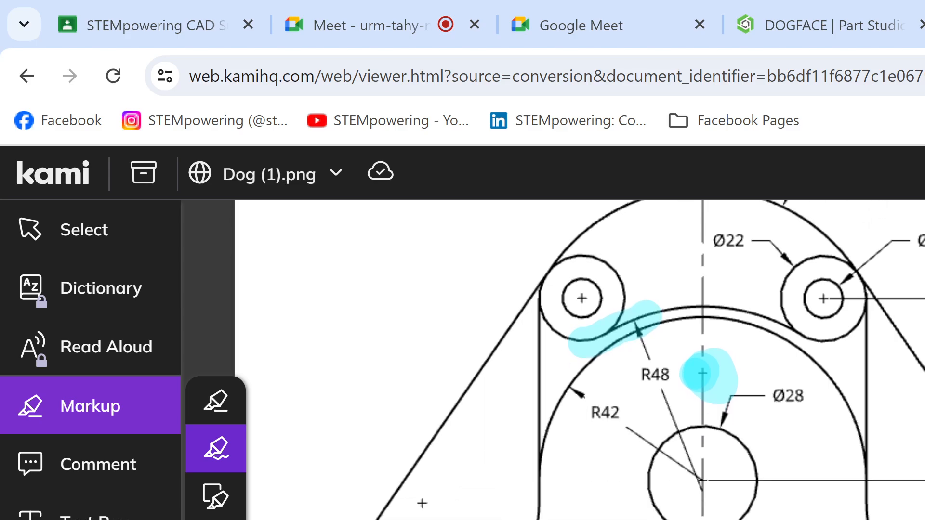
scroll(578, 360, "up", 3)
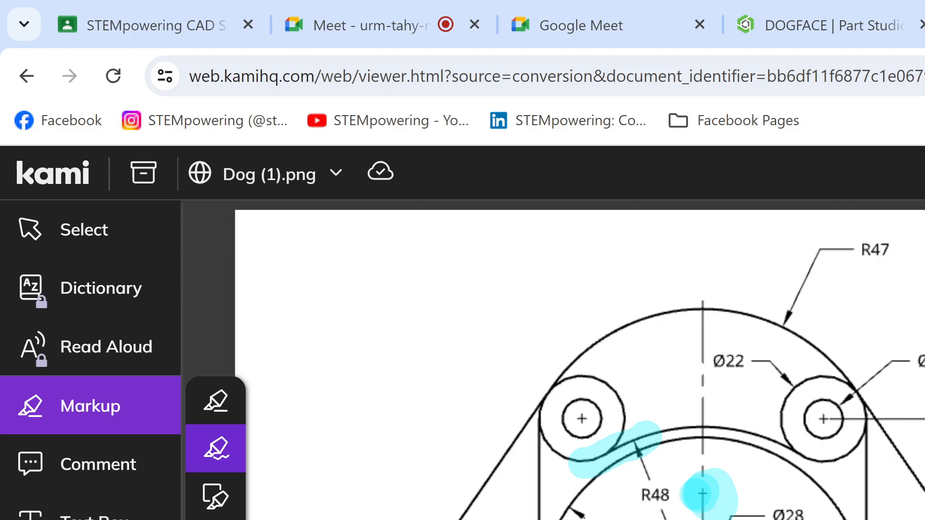
left_click_drag(445, 516, 629, 326)
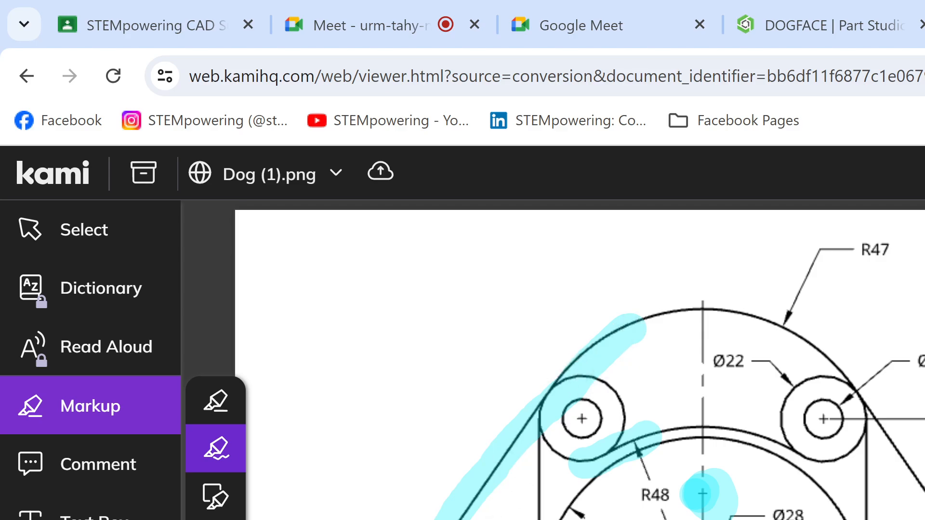
Step: Undo the existing highlights on the Kami drawing, and highlight the left slanted side line, its upward extension and the left Ø22 circle
key("ctrl+z")
key("ctrl+z")
key("ctrl+z")
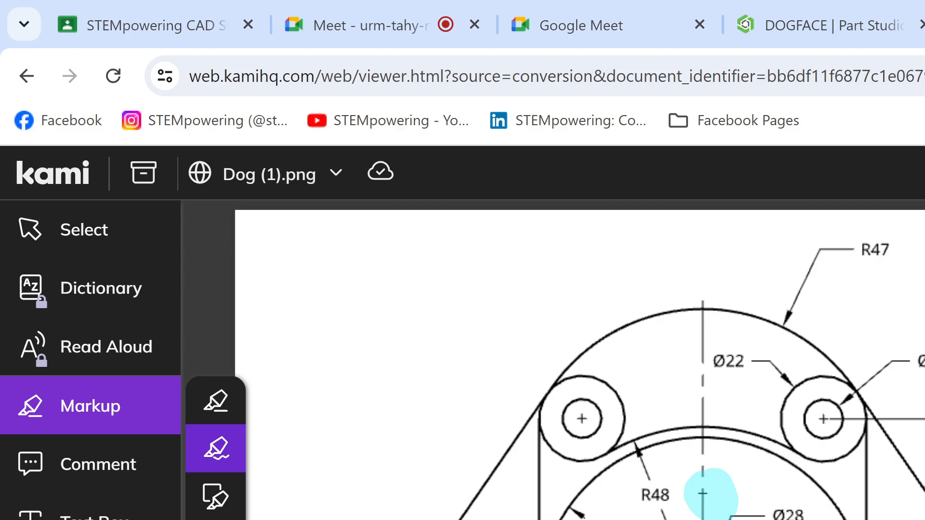
key("ctrl+z")
left_click_drag(555, 375, 455, 519)
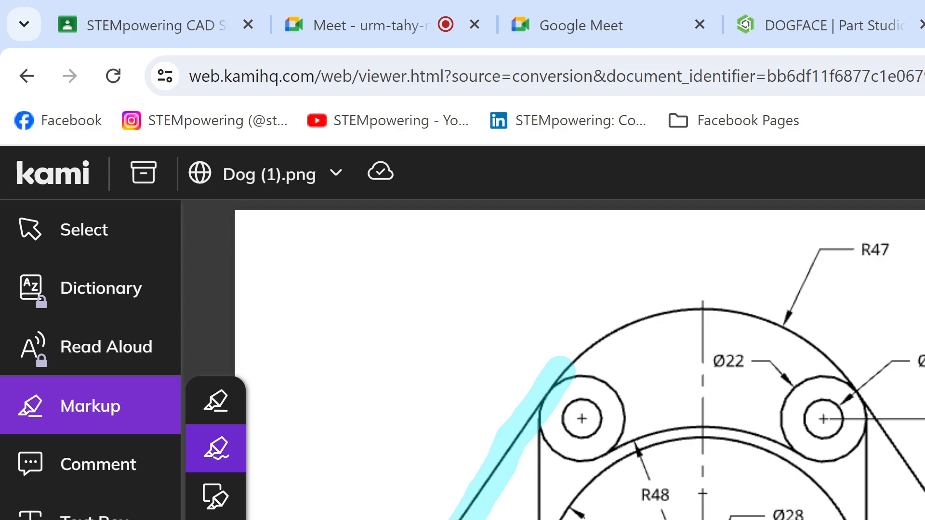
mouse_move(602, 381)
left_mouse_down()
mouse_move(556, 388)
mouse_move(547, 440)
mouse_move(622, 370)
mouse_move(539, 385)
mouse_move(645, 256)
left_mouse_up()
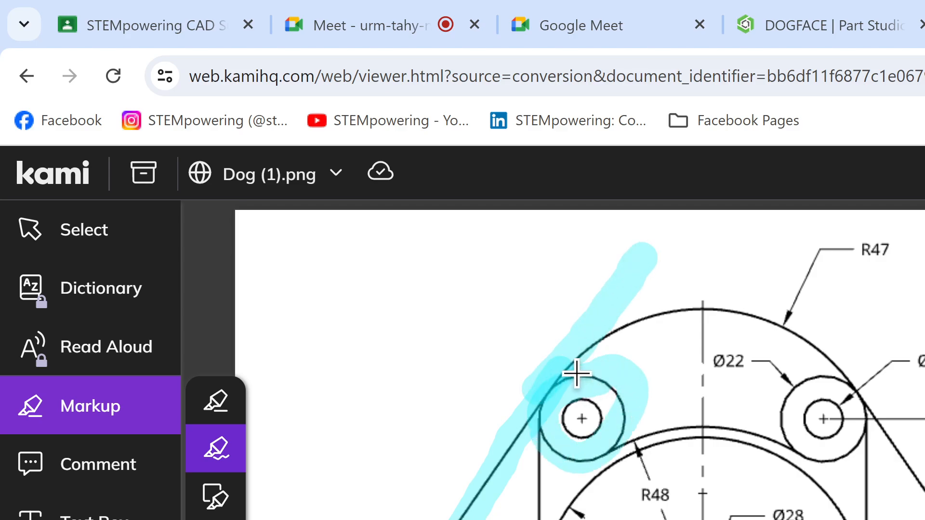
Step: In Onshape, sketch a long slanted line from above the Ø22 circle down to the lower left, outside the circle
left_click(827, 25)
scroll(898, 303, "down", 4)
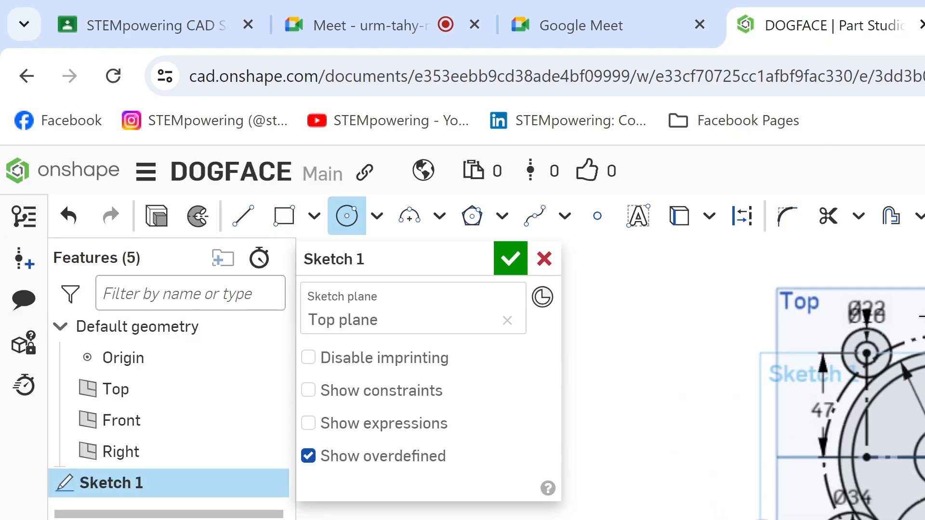
key("l")
left_click(872, 273)
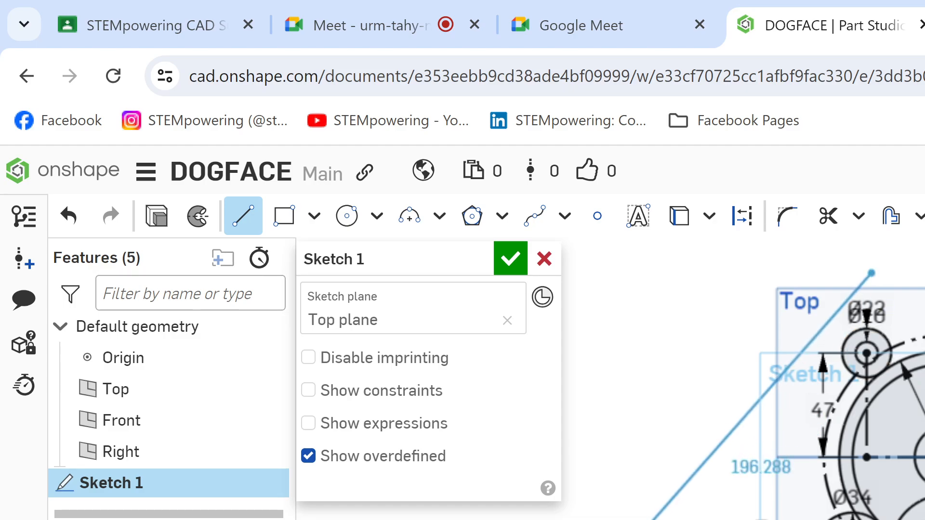
left_click(608, 519)
key("Escape")
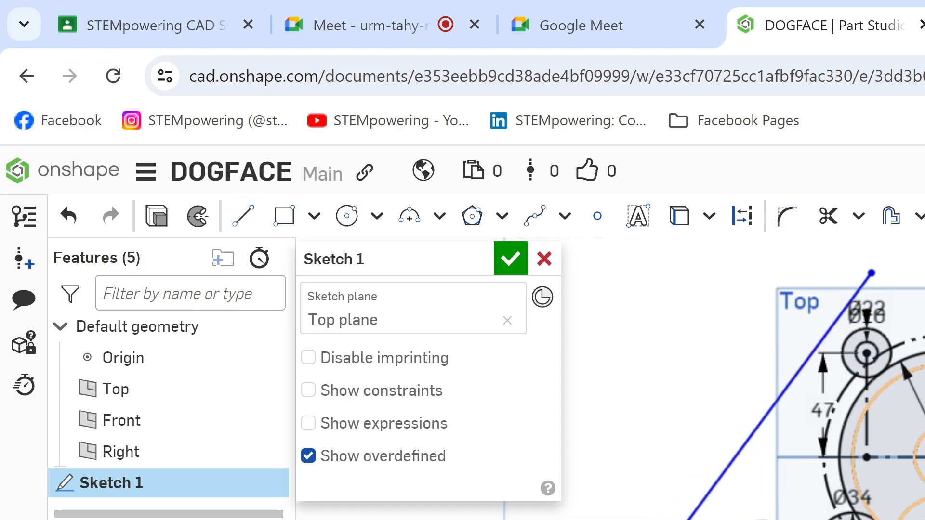
Step: Make the slanted side line tangent to the upper-left Ø22 circle and constrain its lower end to the geometry there
middle_click_drag(915, 472, 896, 516)
scroll(923, 451, "up", 3)
middle_click_drag(889, 451, 923, 420)
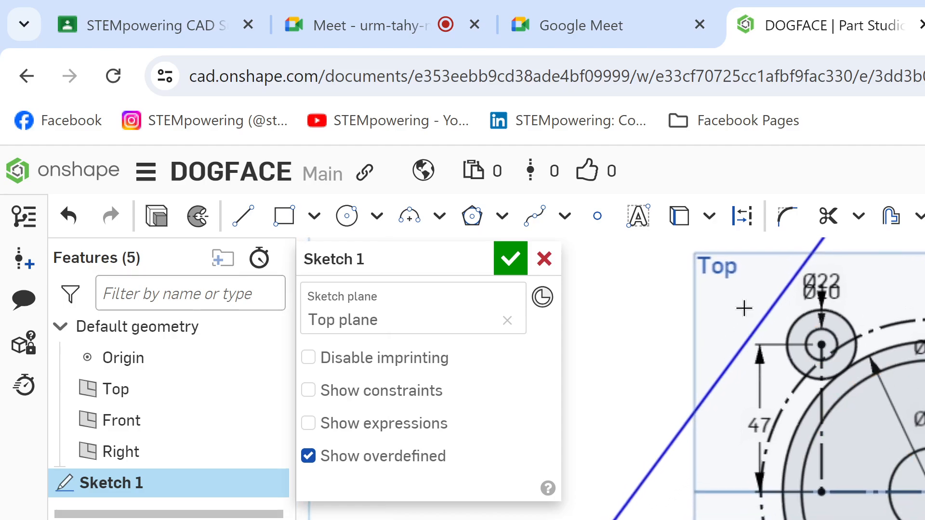
left_click(801, 315)
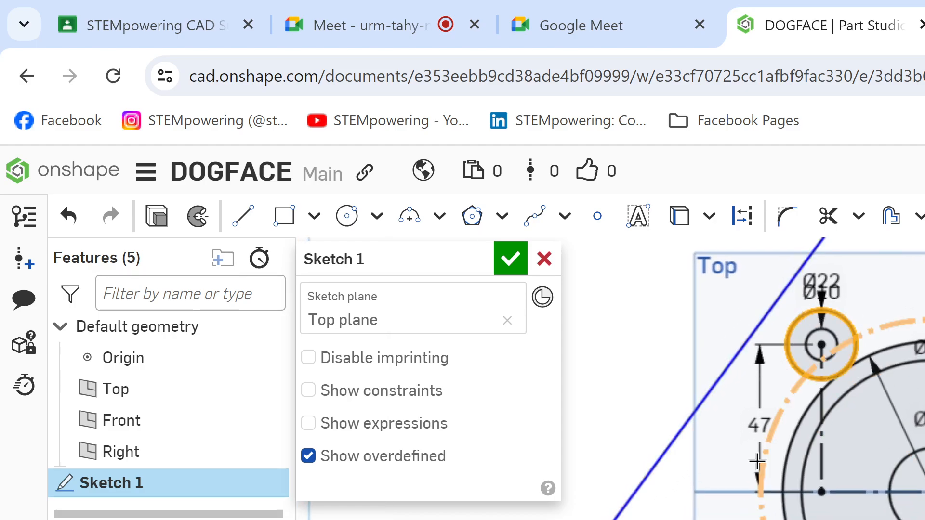
left_click(768, 314)
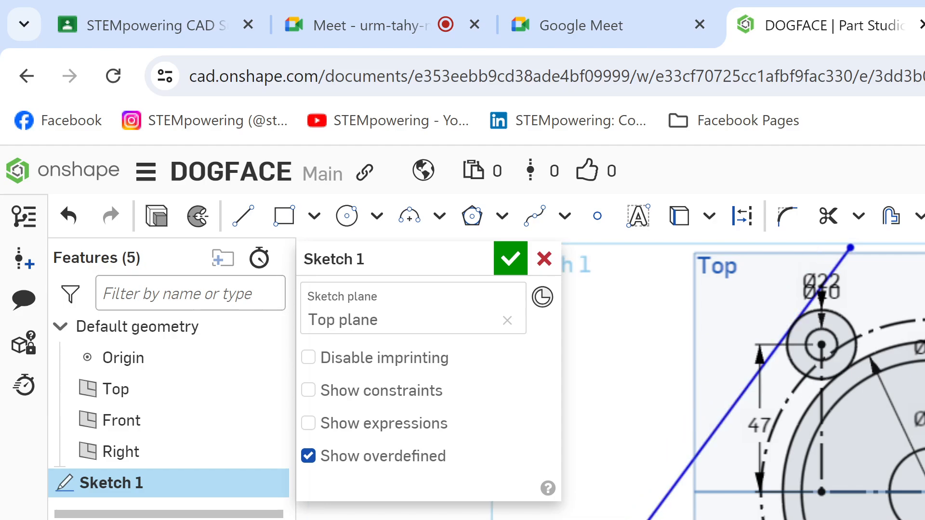
left_click(650, 517)
left_click(660, 519)
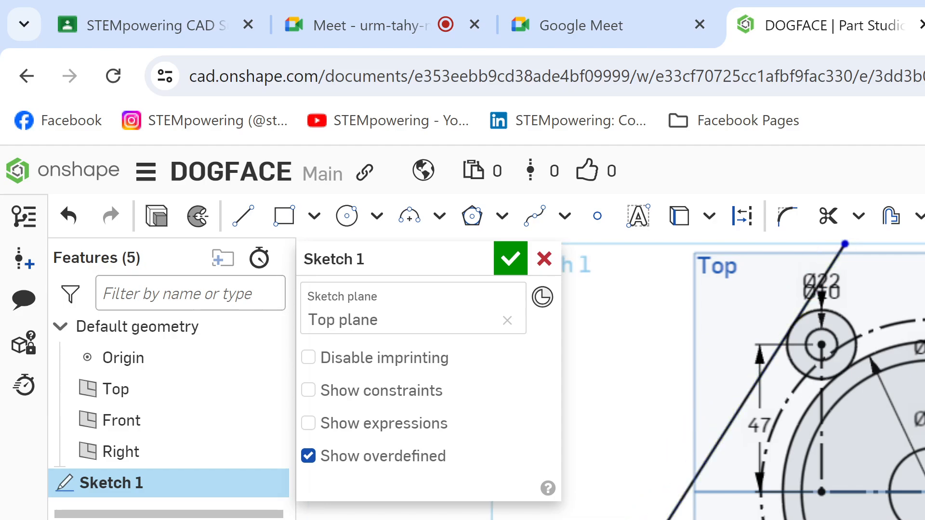
Step: Trim the part of the slanted side line that extends above its tangent point on the Ø22 circle
key("m")
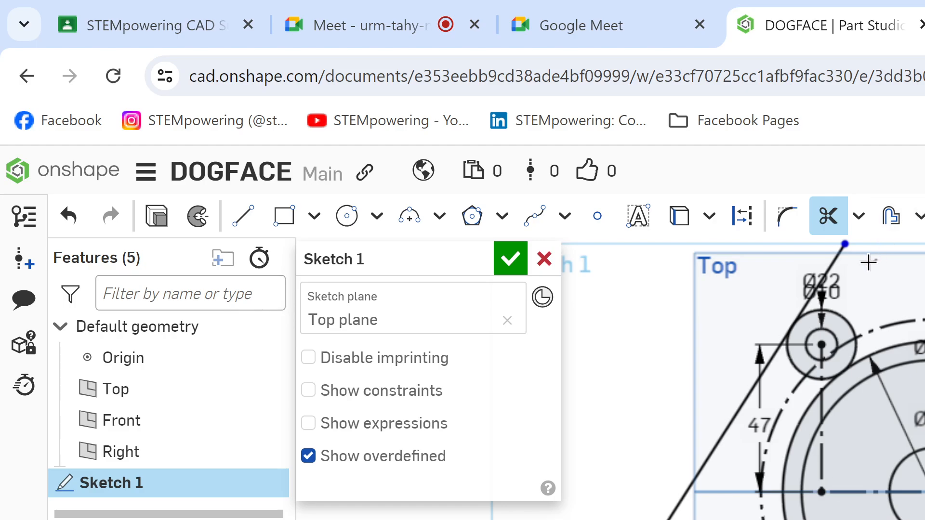
left_click_drag(867, 263, 821, 267)
middle_click_drag(821, 267, 812, 313)
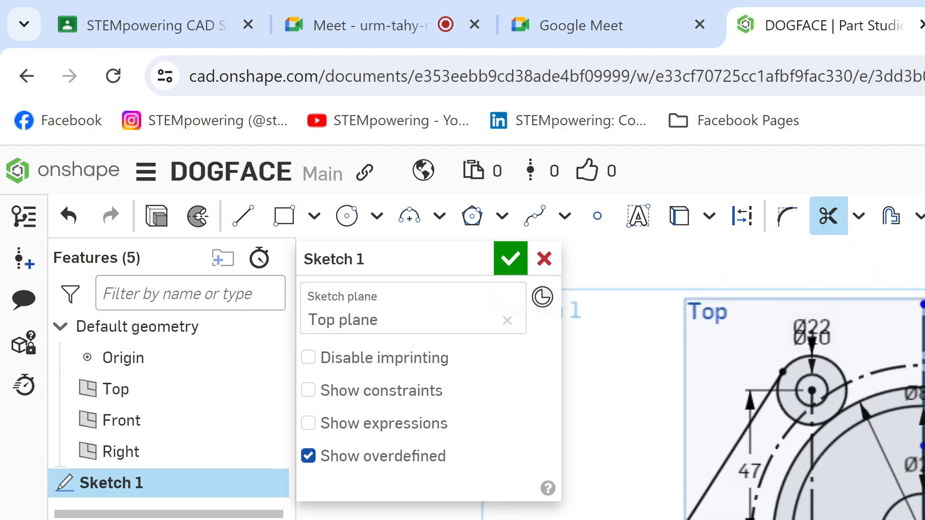
Step: Check on the Kami drawing how the R47 arc meets the left Ø22 circle and return to the Onshape sketch
left_click(671, 31)
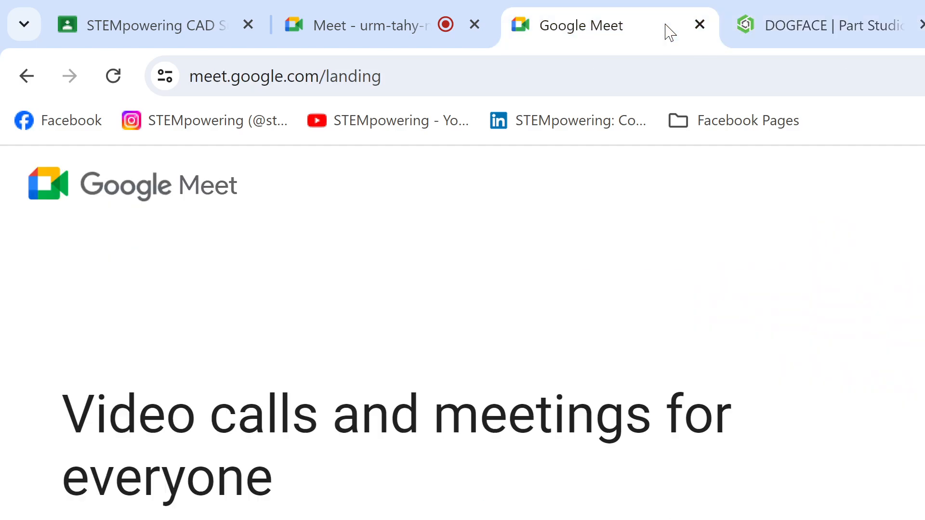
left_click(822, 11)
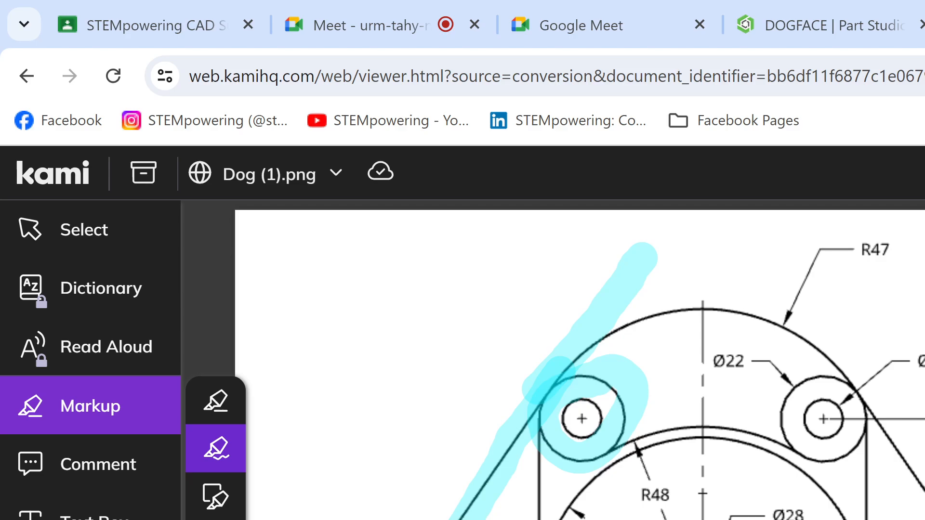
left_click(825, 12)
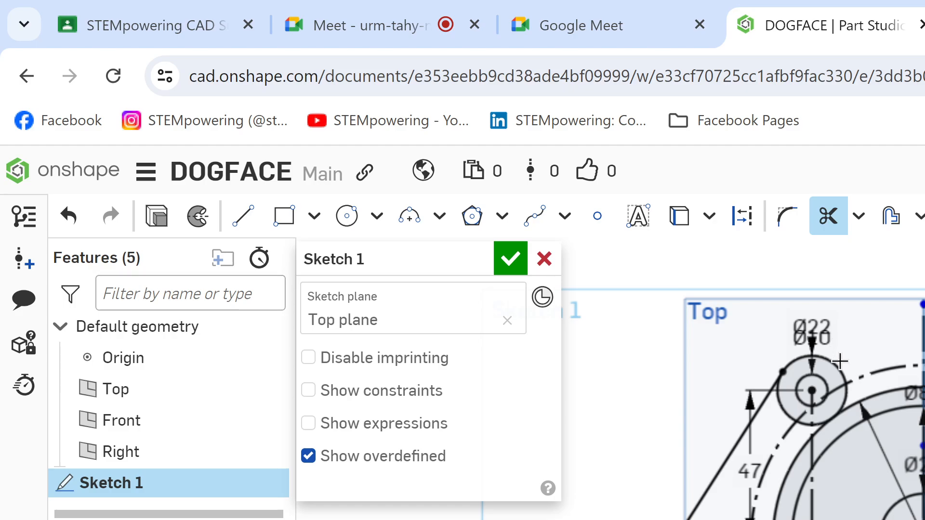
key("a")
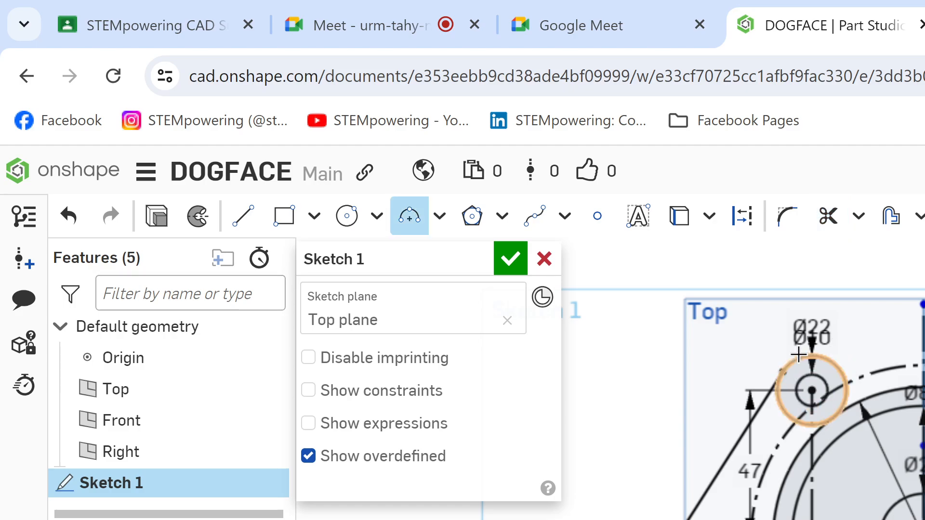
left_click(782, 372)
left_click(886, 295)
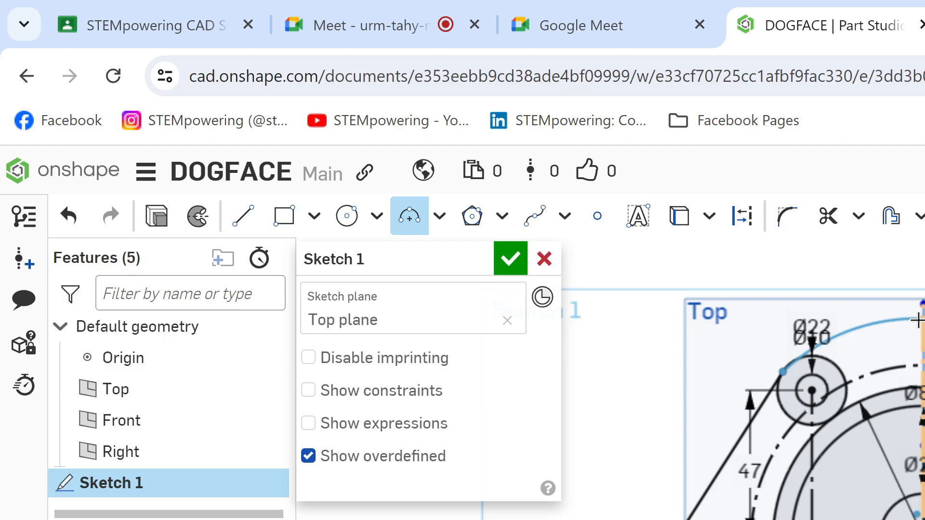
key("Escape")
Step: Extend the upper end of the vertical centerline well above the Top plane's edge
scroll(921, 356, "up", 1)
scroll(919, 337, "down", 1)
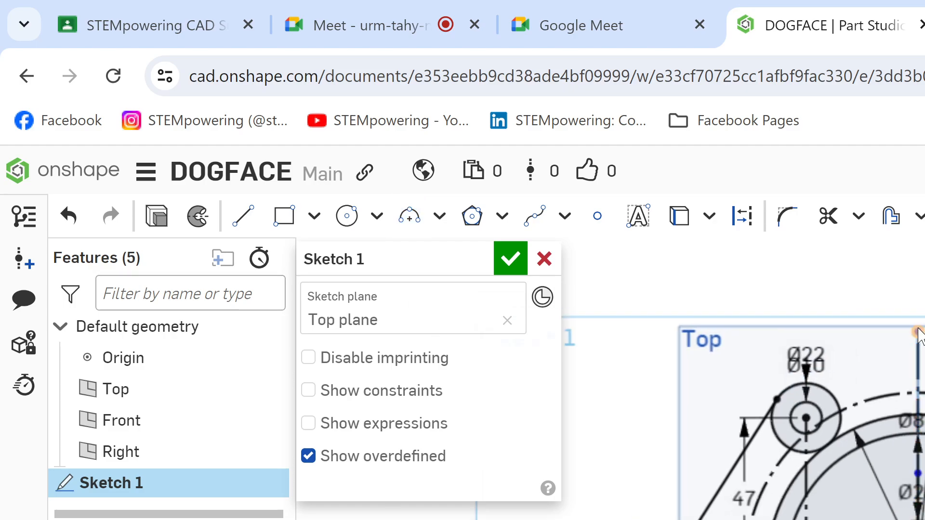
middle_click_drag(920, 336, 900, 413)
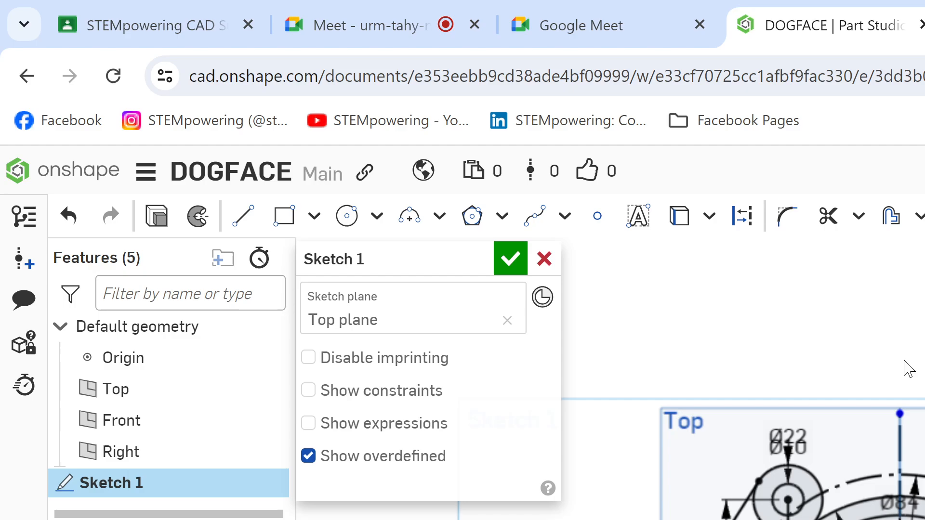
left_click_drag(903, 290, 912, 286)
Step: Highlight the left half of the R47 arc down to the Ø22 circle on the Kami drawing, undo it and return to Onshape
key("ctrl+Tab")
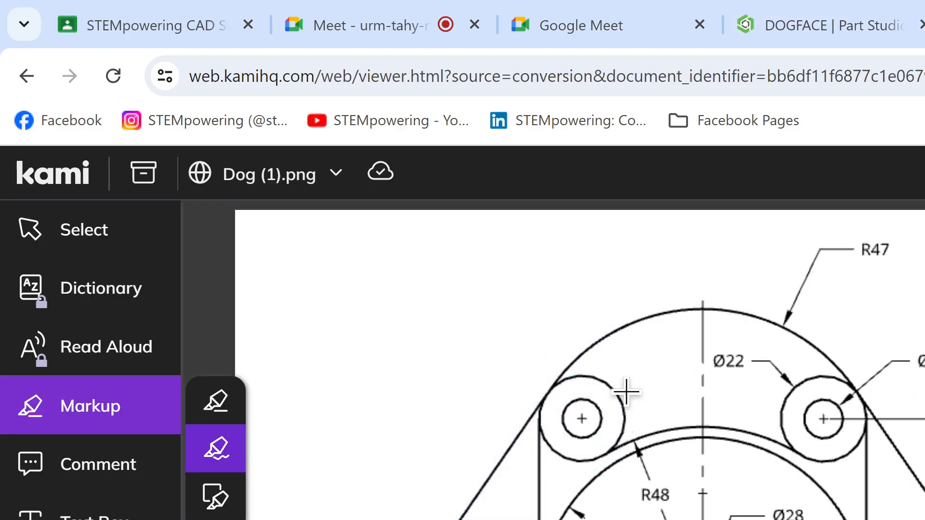
mouse_move(559, 379)
left_mouse_down()
mouse_move(683, 289)
mouse_move(811, 340)
mouse_move(833, 363)
mouse_move(826, 351)
left_mouse_up()
mouse_move(723, 309)
left_mouse_down()
mouse_move(637, 318)
mouse_move(568, 359)
left_mouse_up()
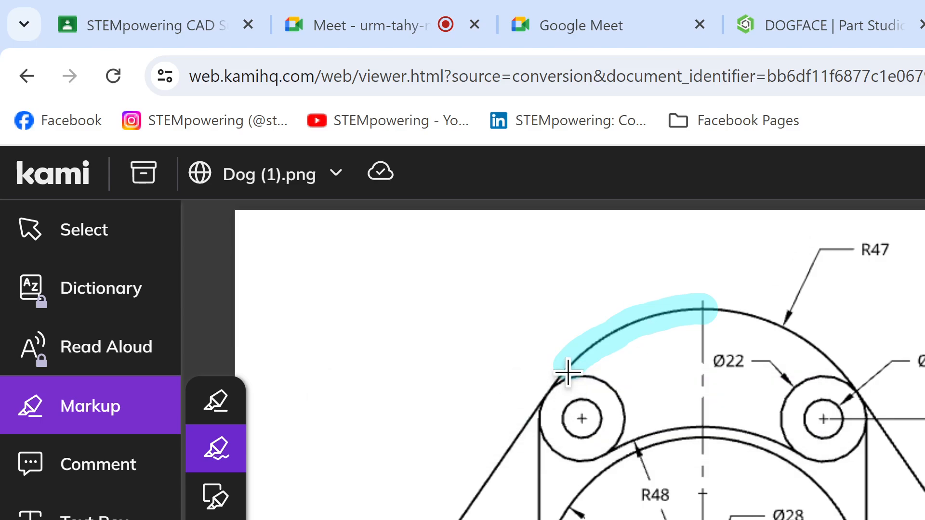
left_click_drag(564, 370, 556, 376)
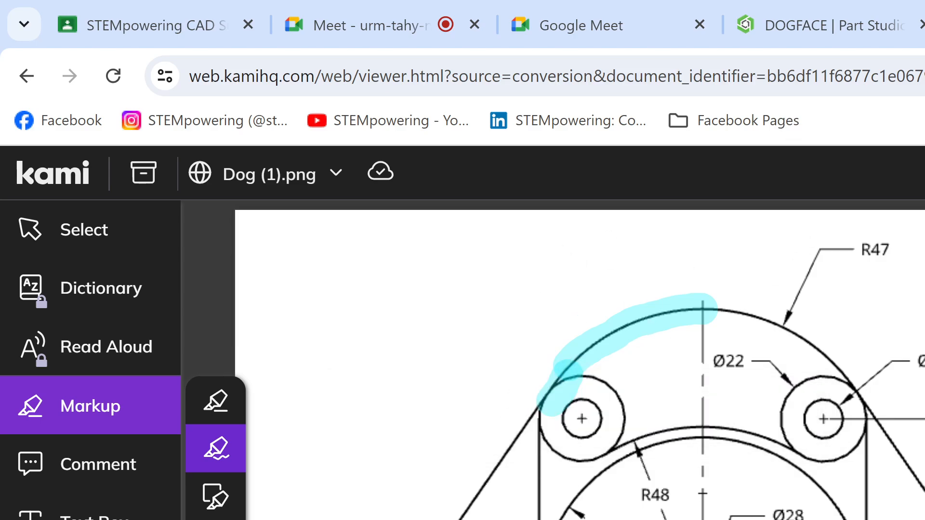
key("ctrl+z")
key("ctrl+z")
left_click(826, 34)
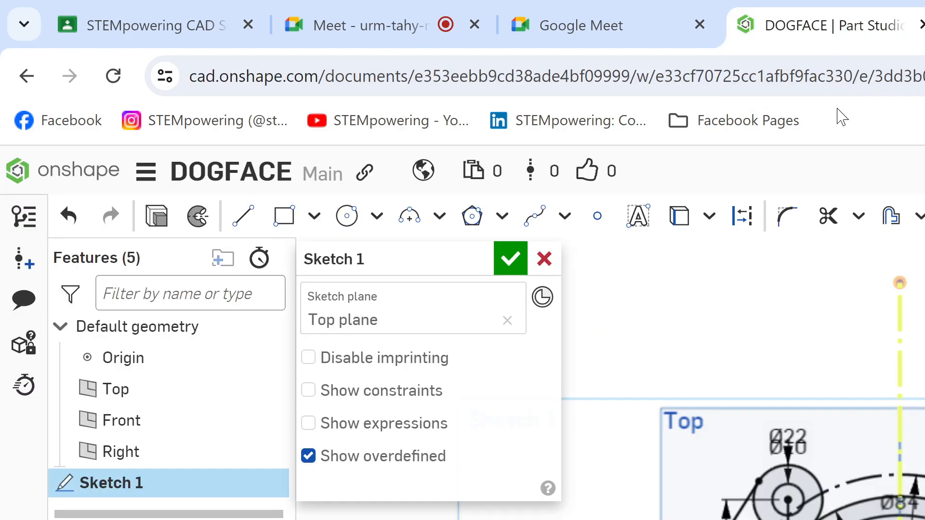
Step: Sketch a three-point arc of about 48.2 mm radius from the slanted line's upper end to the vertical centerline
key("a")
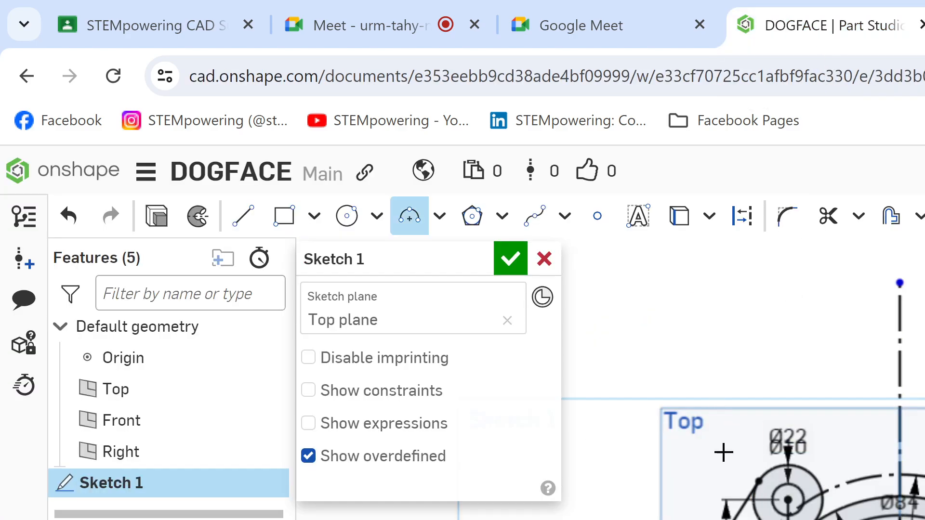
left_click(758, 481)
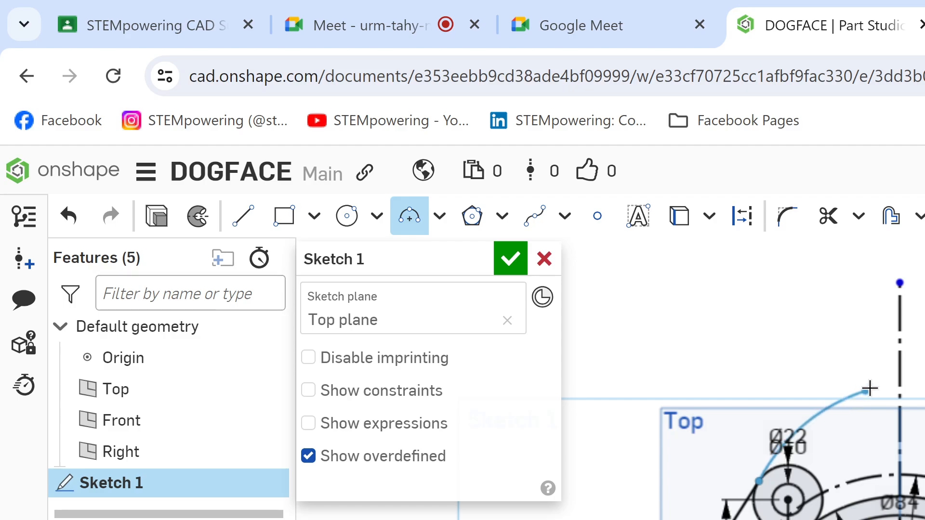
left_click(894, 340)
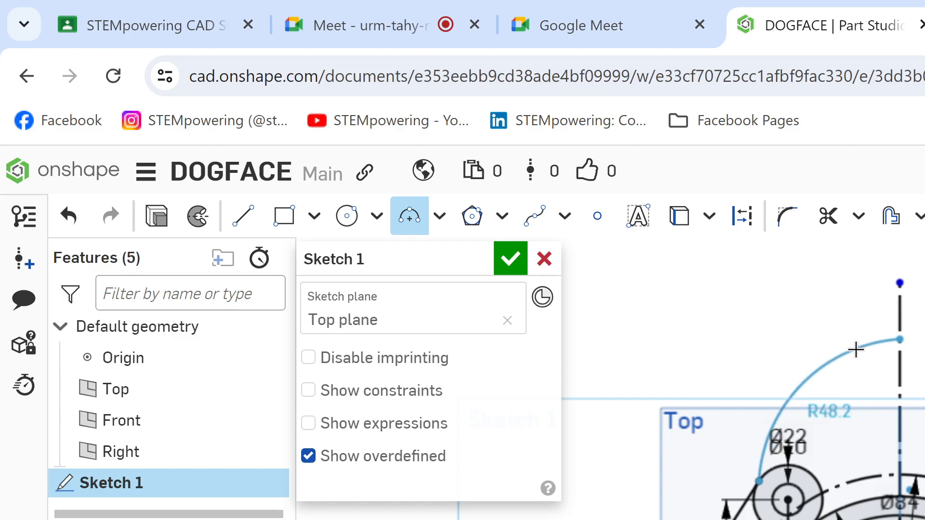
left_click(855, 350)
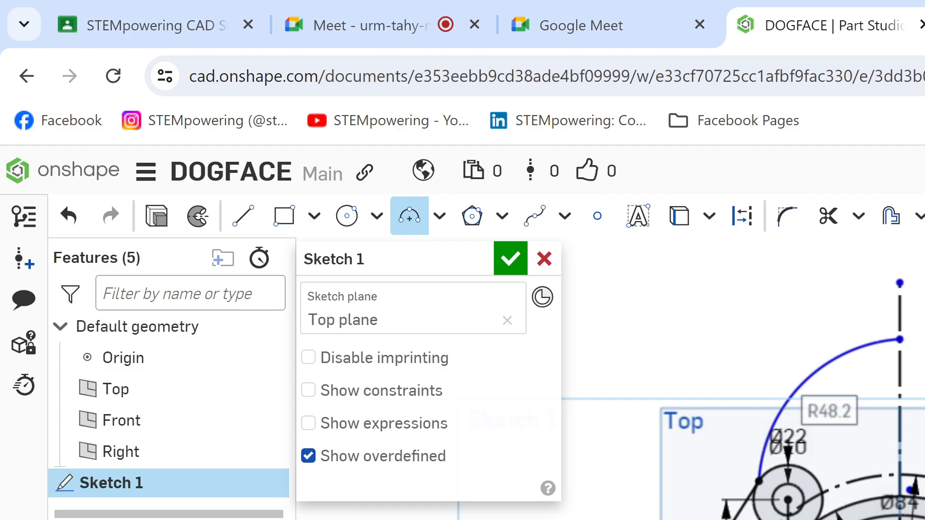
type("4")
key("Return")
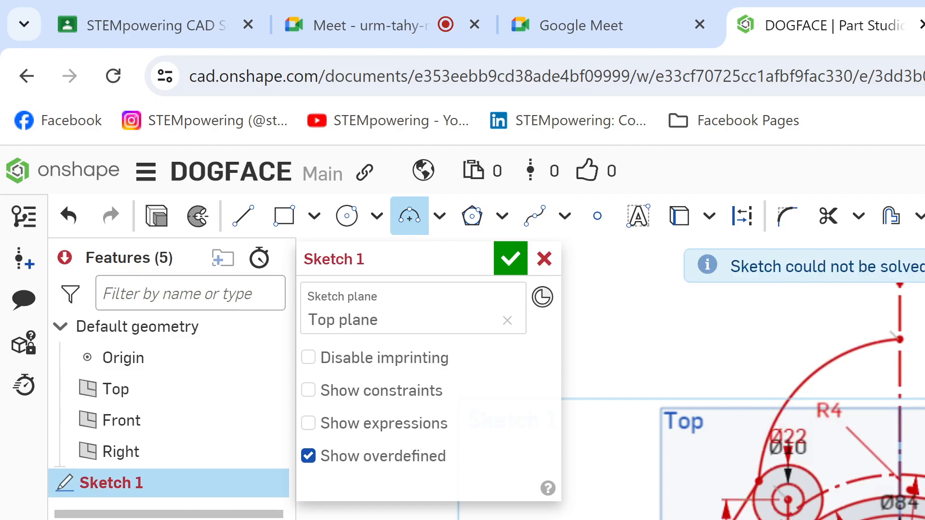
key("ctrl+z")
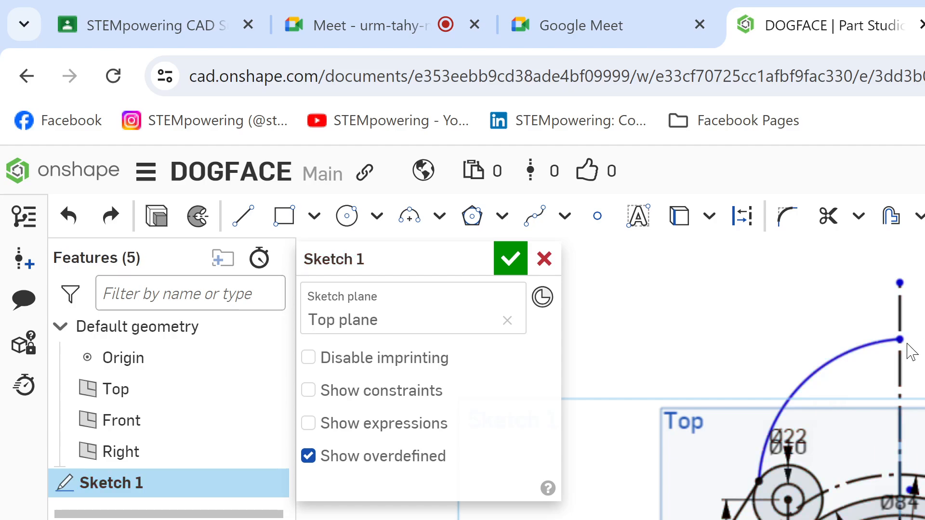
Step: Dimension the top arc's radius to 47 mm and make the arc tangent to the left Ø22 circle
key("d")
left_click(821, 367)
left_click(786, 311)
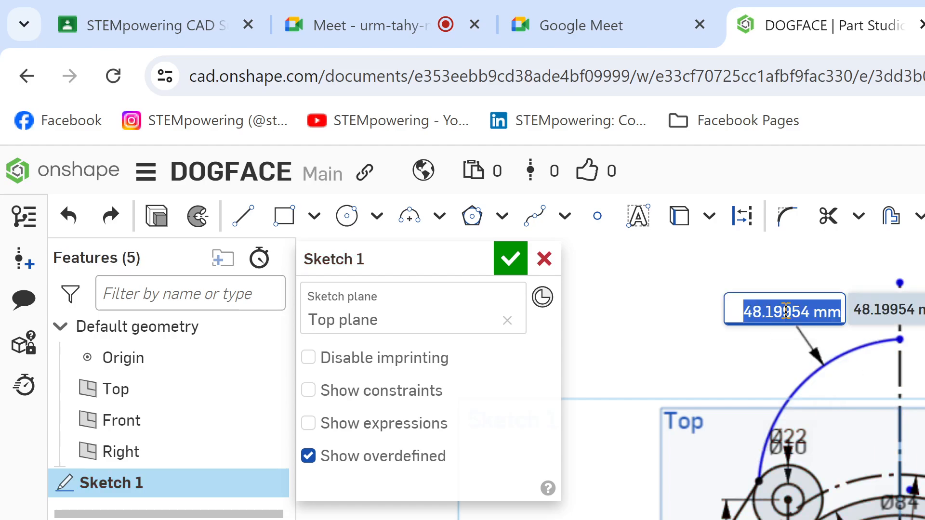
type("47")
key("Return")
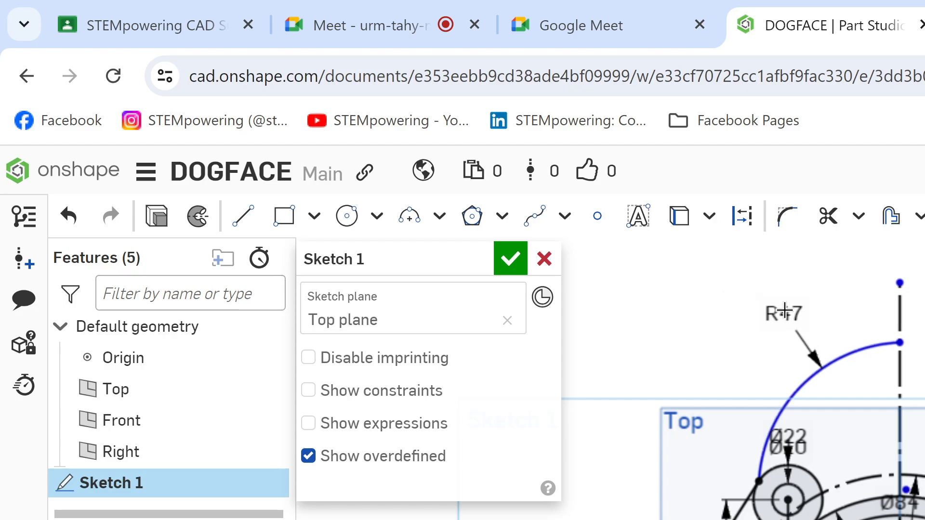
left_click(806, 384)
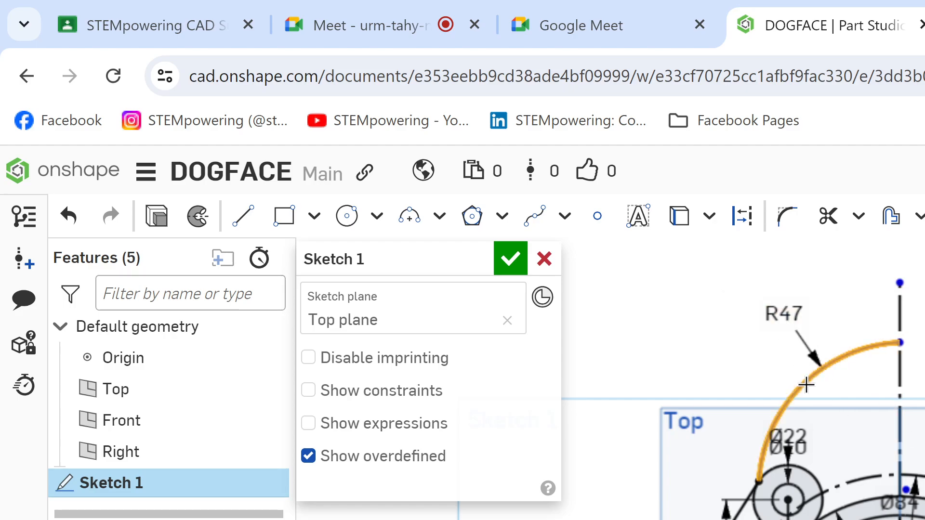
left_click(781, 464)
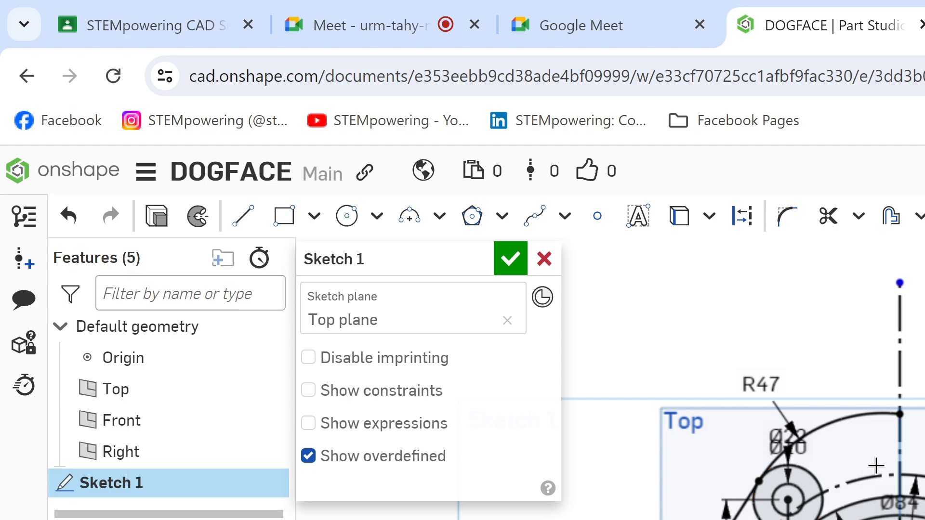
Step: Examine the R47 arc and the surrounding circles closely, and view the available arc types
scroll(873, 467, "up", 3)
mouse_move(894, 496)
middle_mouse_down()
mouse_move(916, 414)
mouse_move(924, 328)
middle_mouse_up()
scroll(924, 511, "down", 3)
scroll(924, 510, "down", 1)
middle_click_drag(924, 511, 891, 467)
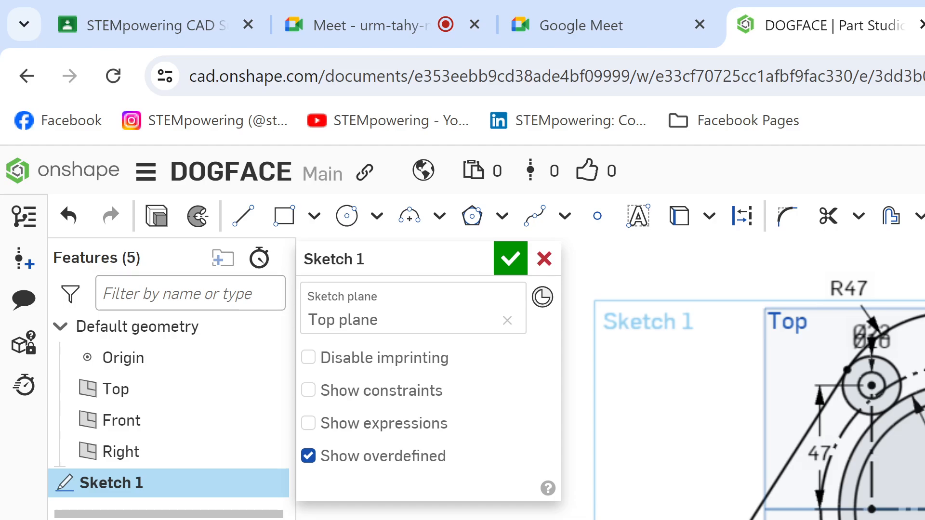
scroll(912, 515, "up", 2)
scroll(911, 516, "up", 5)
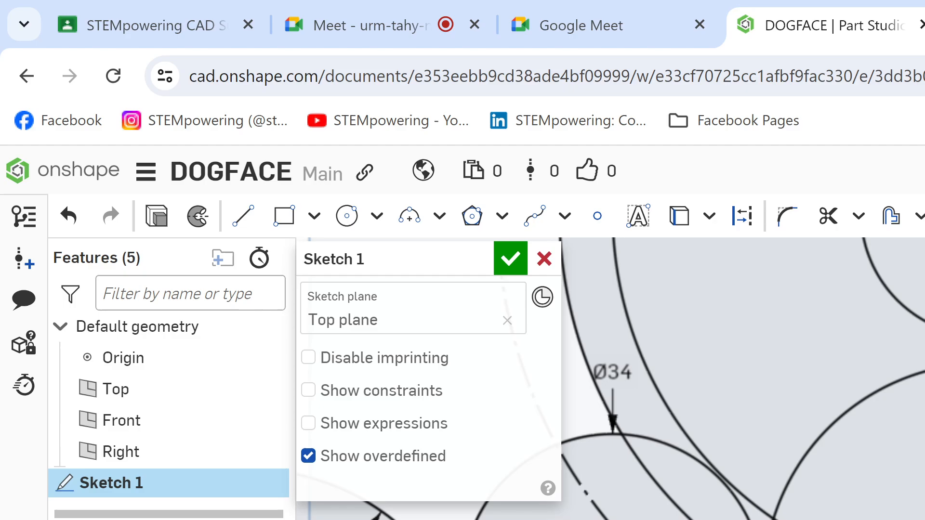
scroll(911, 516, "down", 5)
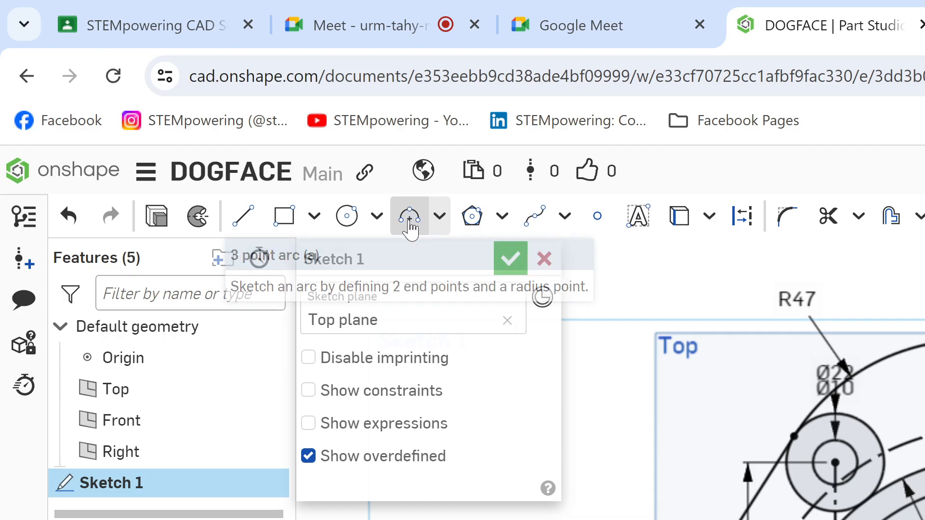
left_click(436, 216)
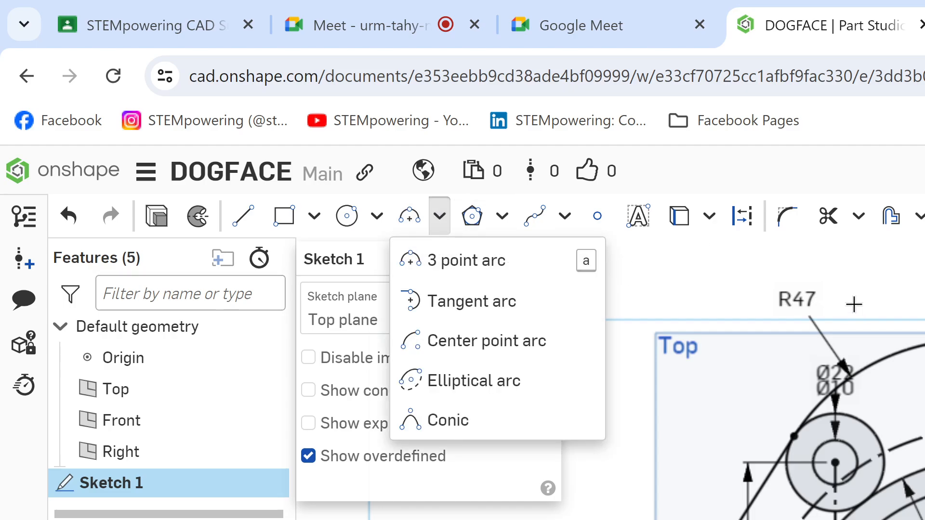
Step: Trim away the R47 arc between the left Ø22 circle and the vertical centerline
left_click(827, 216)
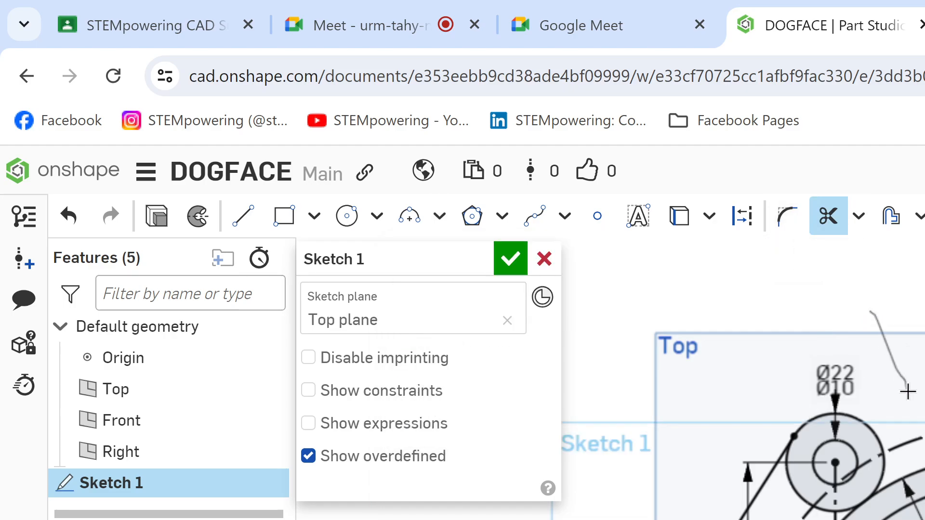
scroll(836, 463, "down", 5)
scroll(836, 466, "up", 4)
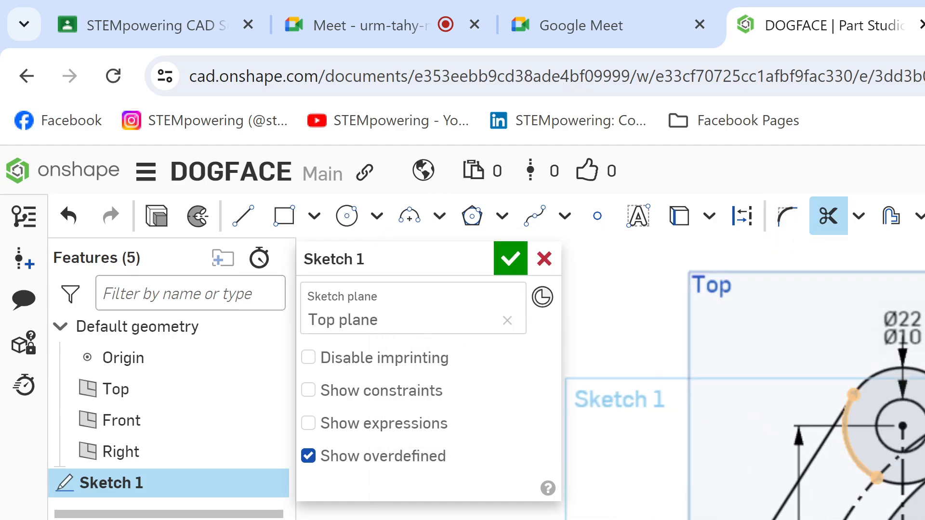
middle_click_drag(772, 487, 831, 420)
scroll(830, 420, "down", 1)
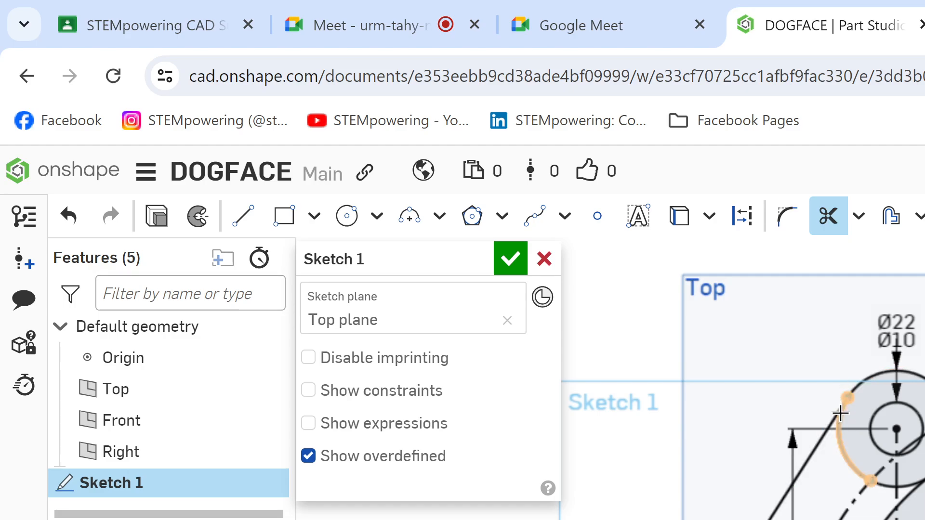
scroll(883, 377, "down", 1)
middle_click_drag(881, 388, 844, 463)
Step: Sketch a new three-point arc starting from the slanted side line's upper end on the Ø22 circle
key("a")
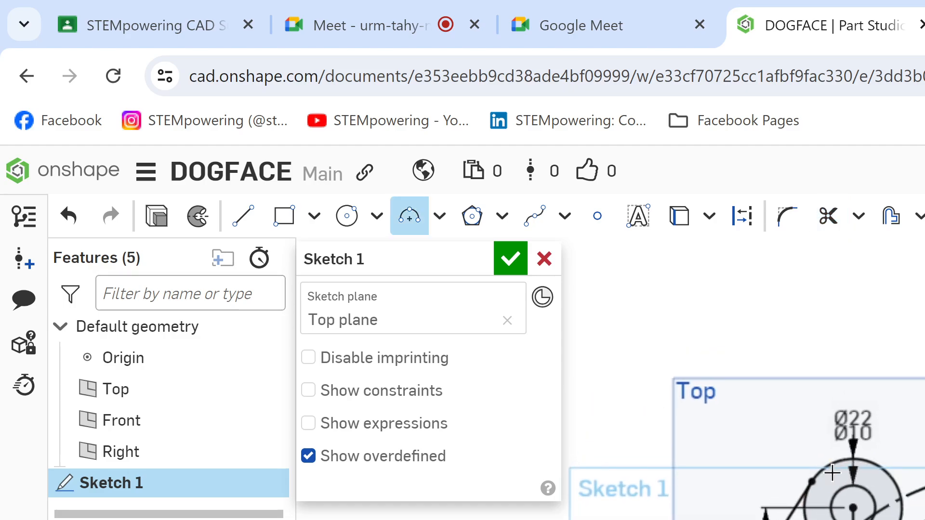
left_click(811, 481)
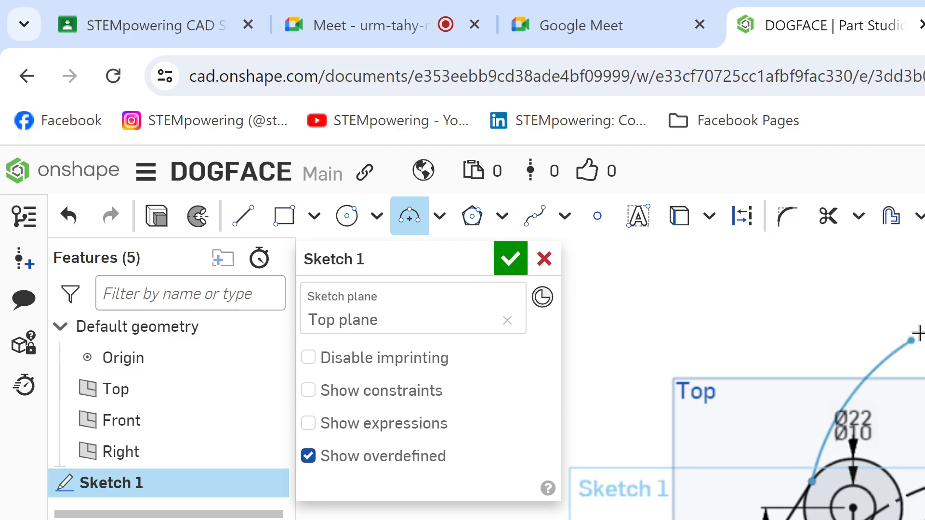
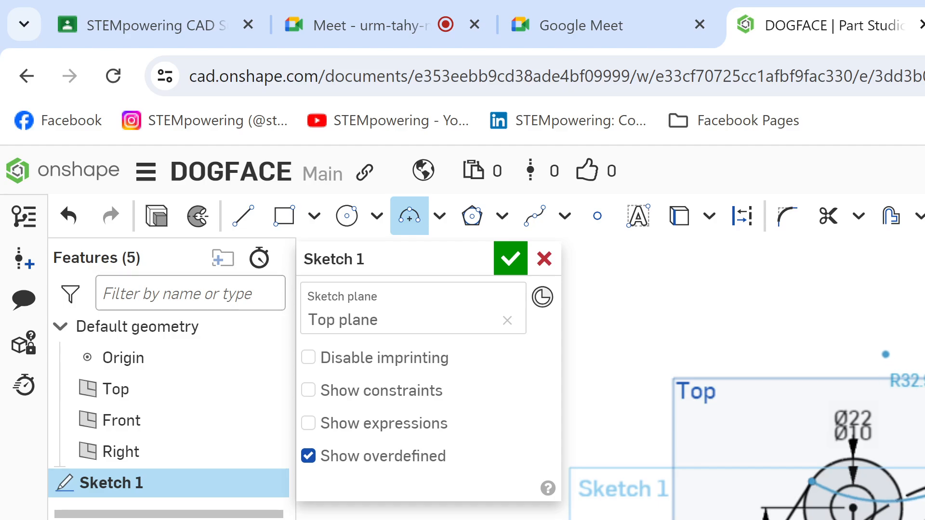
Step: Complete the three-point arc above the left Ø22 circle and set its radius to 47 mm
left_click(914, 309)
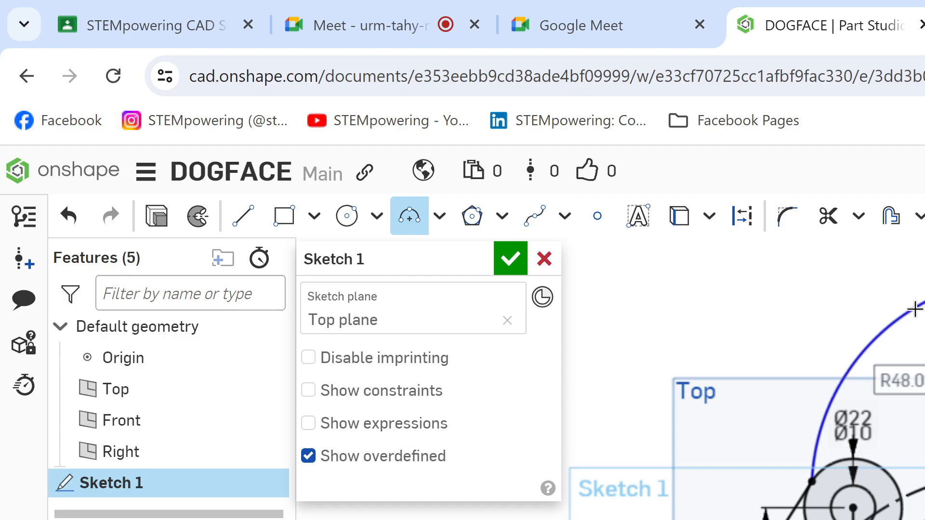
type("4")
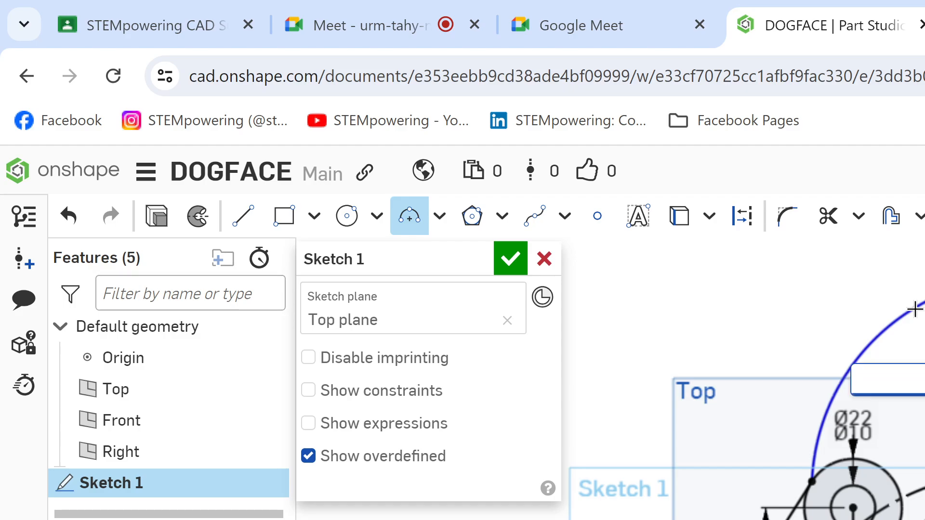
key("Return")
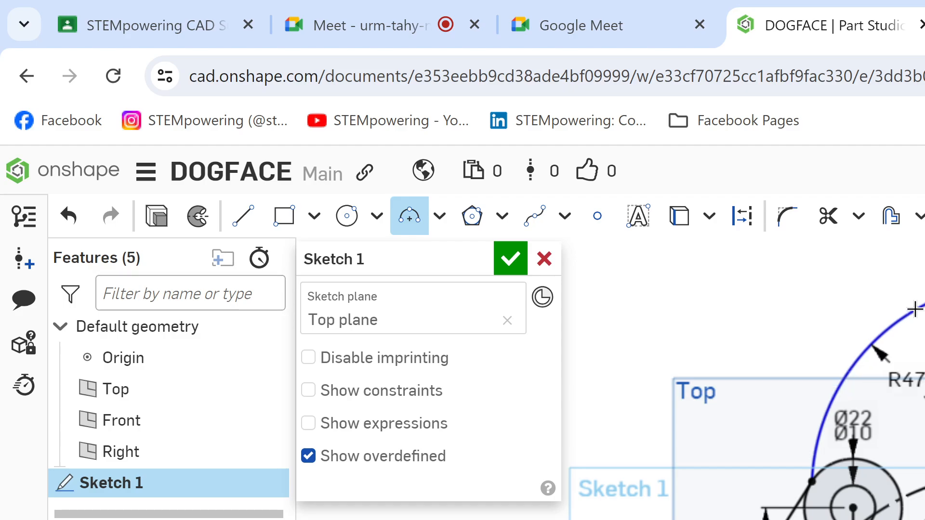
key("Escape")
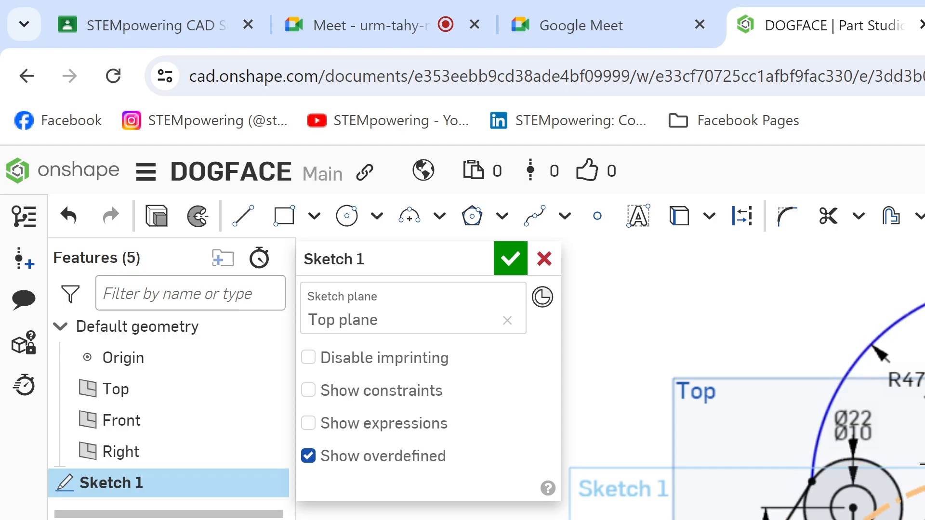
Step: Make the new R47 arc tangent to the left Ø22 circle
left_click(854, 371)
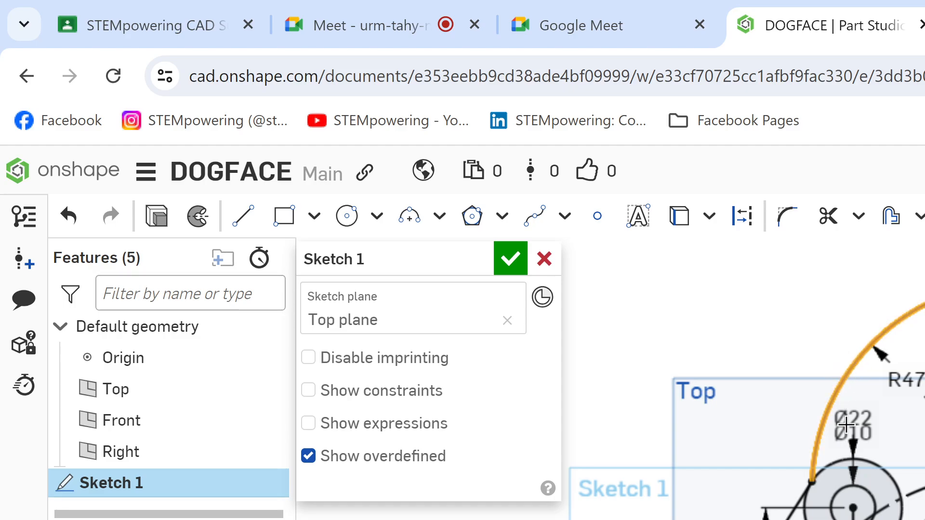
left_click(828, 467)
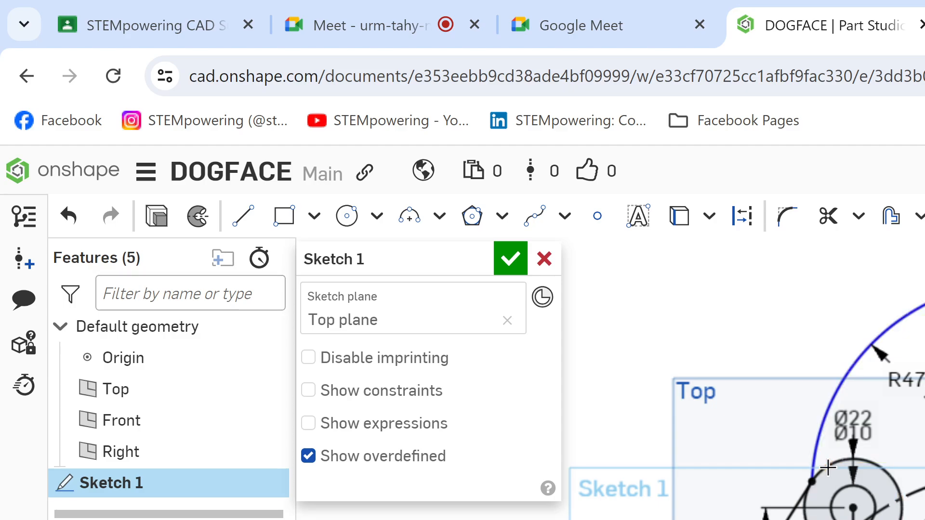
key("t")
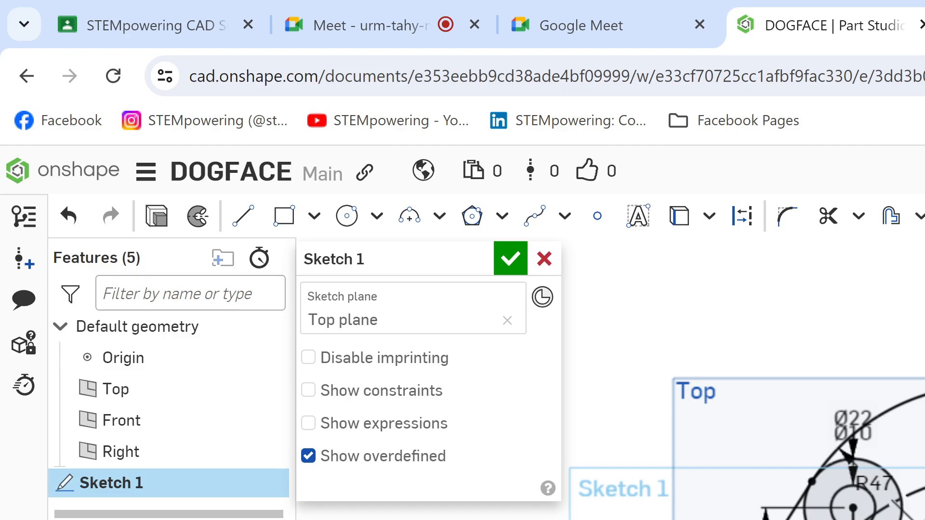
scroll(891, 458, "down", 4)
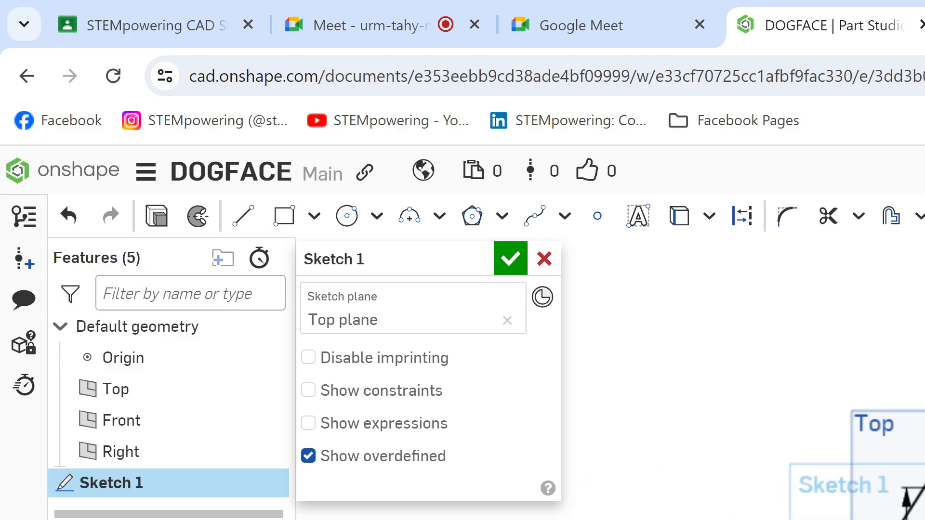
Step: Examine the lower circles around the Ø34 circle and the left side of the sketch, comparing them with the Dog (1).png drawing in Kami
middle_click_drag(891, 457, 874, 391)
scroll(874, 391, "up", 1)
scroll(915, 477, "up", 5)
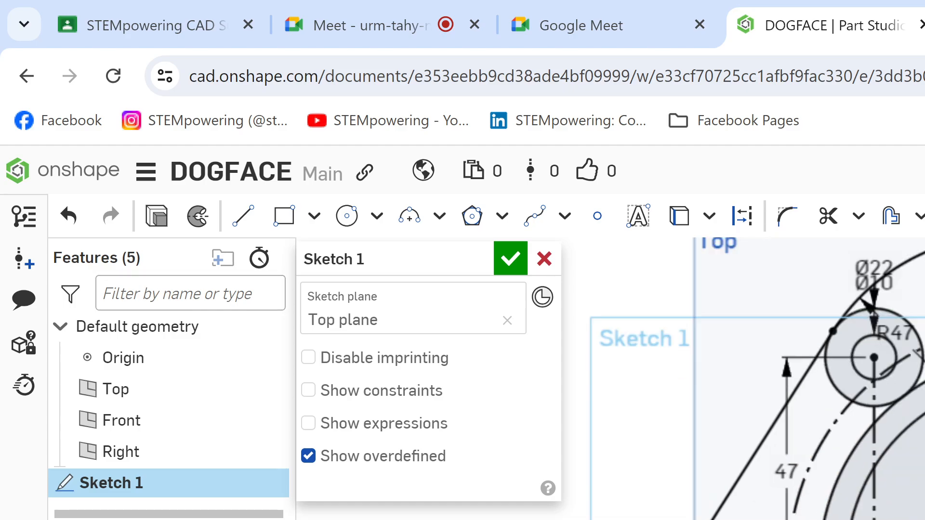
scroll(915, 476, "up", 6)
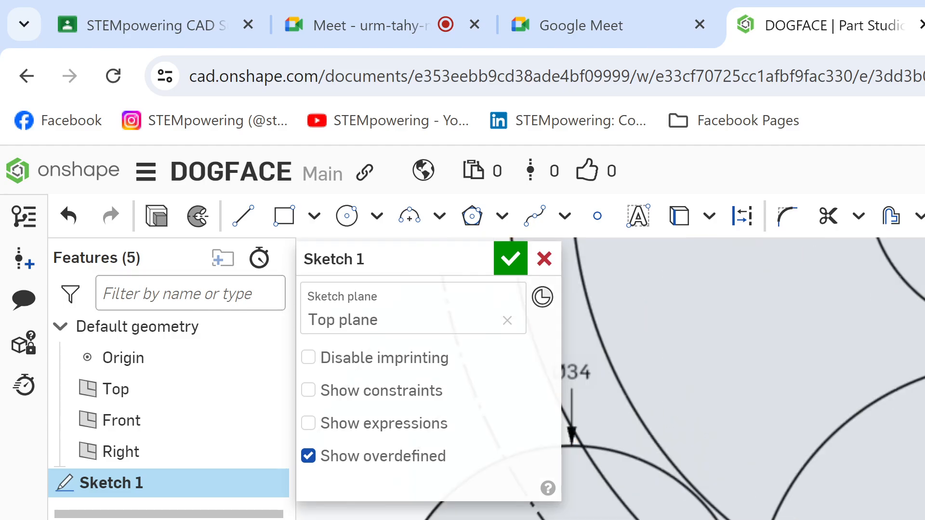
key("m")
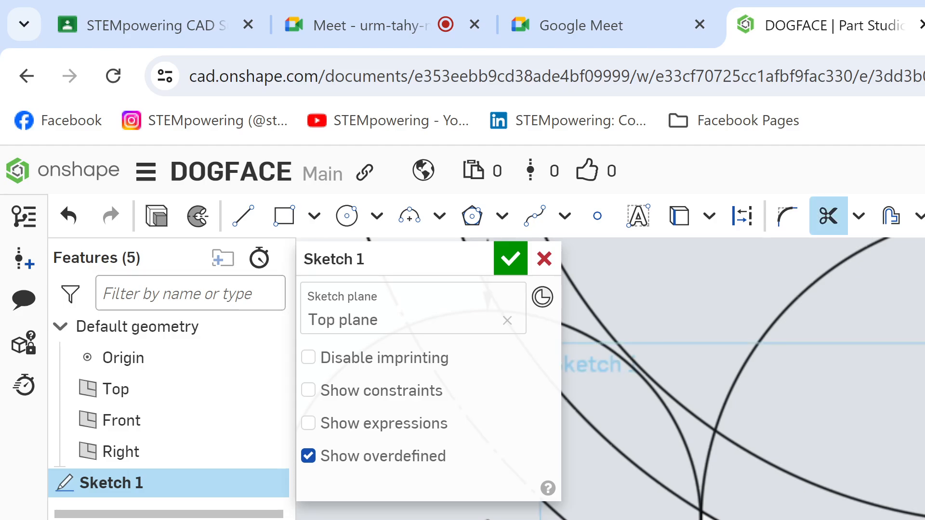
key("ctrl+Tab")
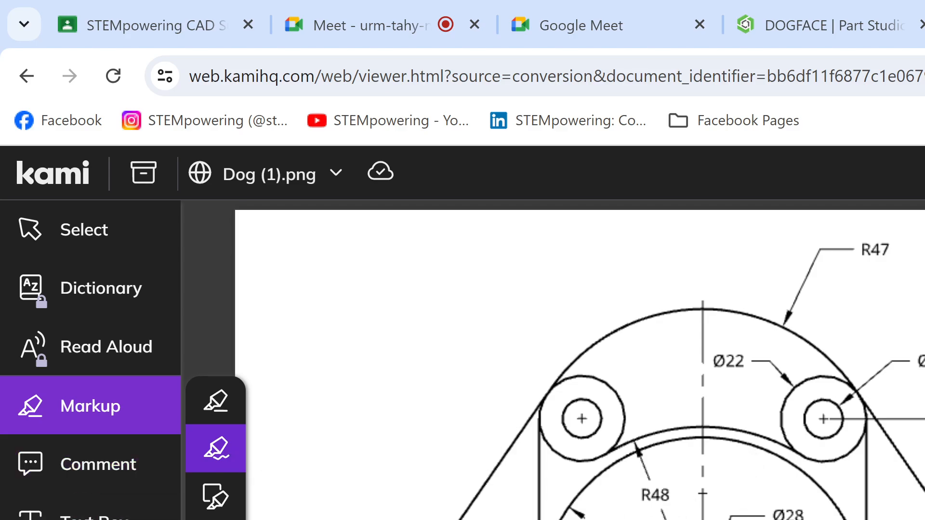
left_click(821, 22)
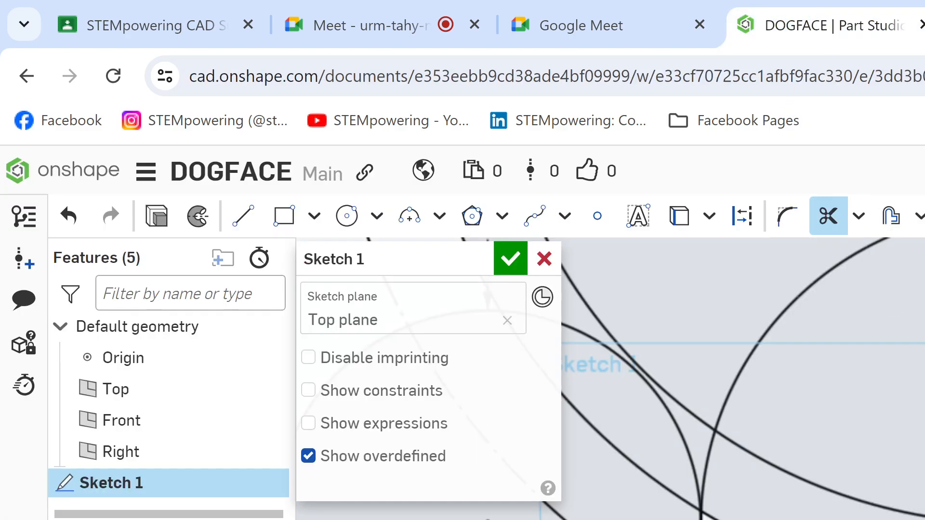
key("Escape")
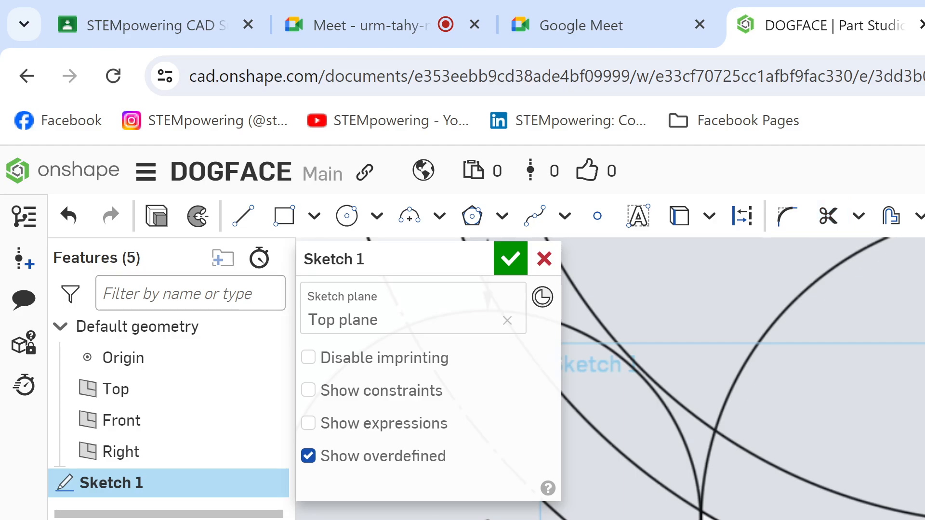
key("o")
key("Escape")
key("a")
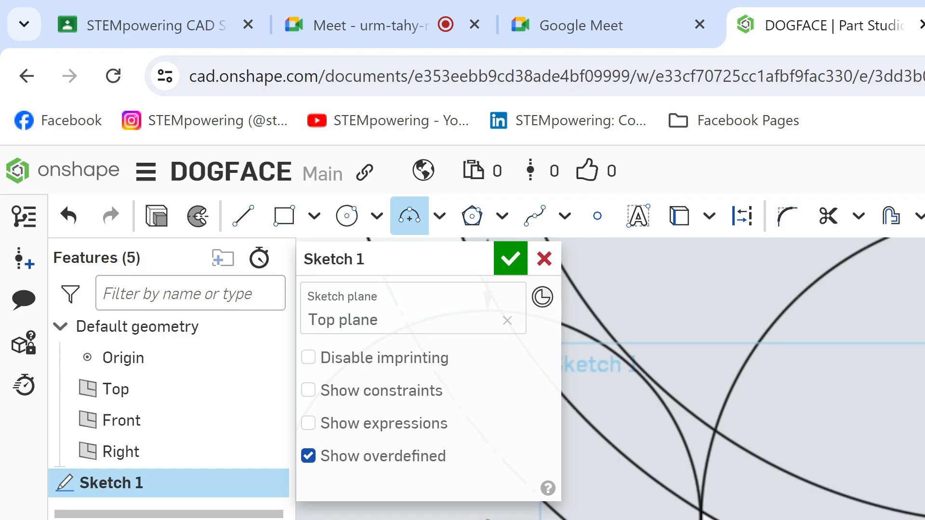
key("Escape")
mouse_move(561, 243)
middle_mouse_down()
mouse_move(915, 402)
mouse_move(823, 465)
mouse_move(841, 517)
mouse_move(858, 519)
middle_mouse_up()
scroll(742, 379, "down", 3)
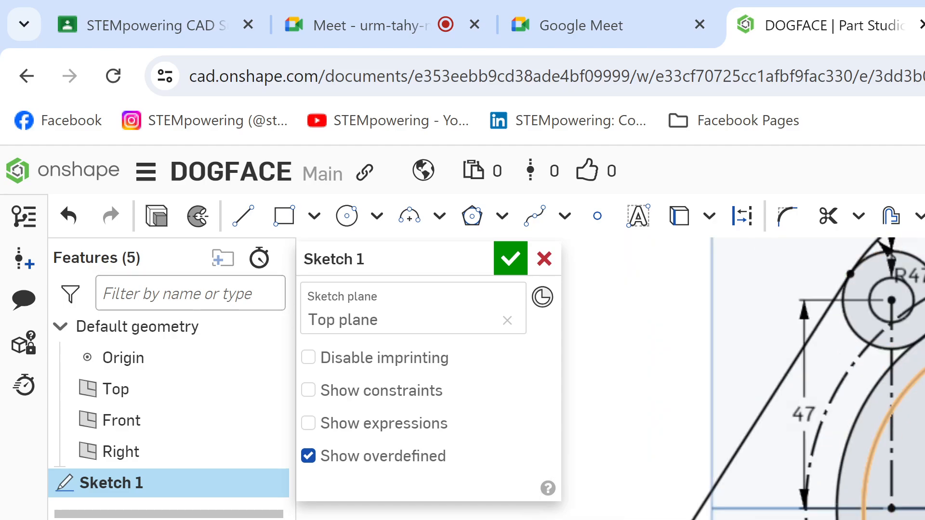
mouse_move(795, 288)
middle_mouse_down()
mouse_move(770, 271)
mouse_move(782, 351)
middle_mouse_up()
scroll(770, 271, "down", 2)
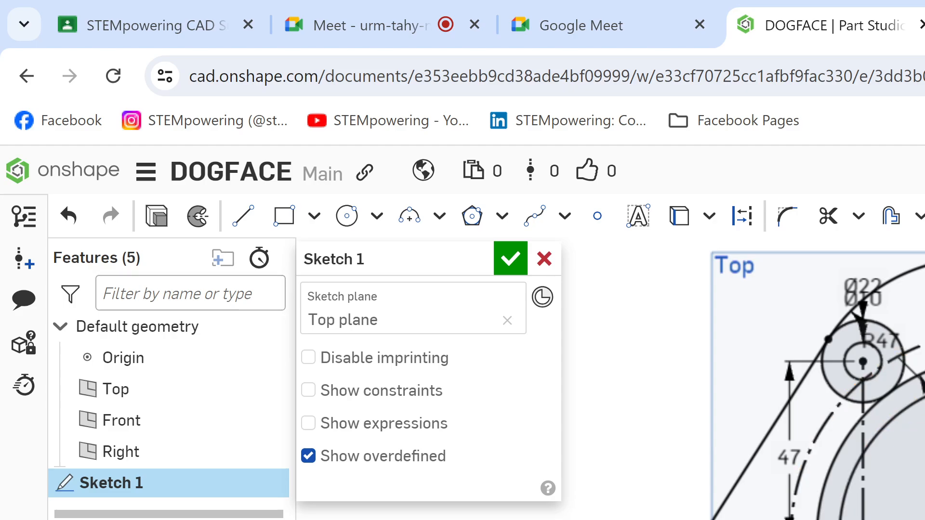
Step: Highlight the two vertical lines running down from the Ø22 circles on the Dog (1).png drawing in Kami, and return to the Onshape sketch
key("ctrl+Tab")
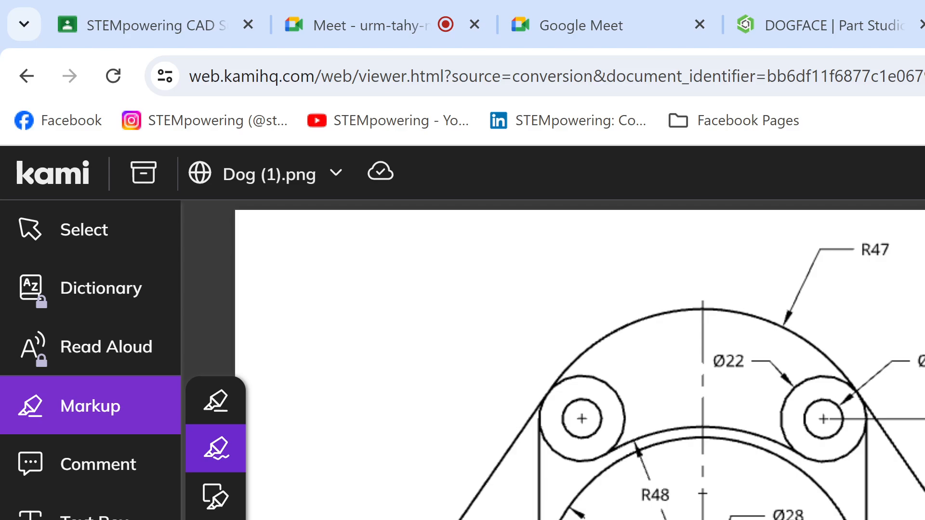
left_click_drag(534, 400, 520, 517)
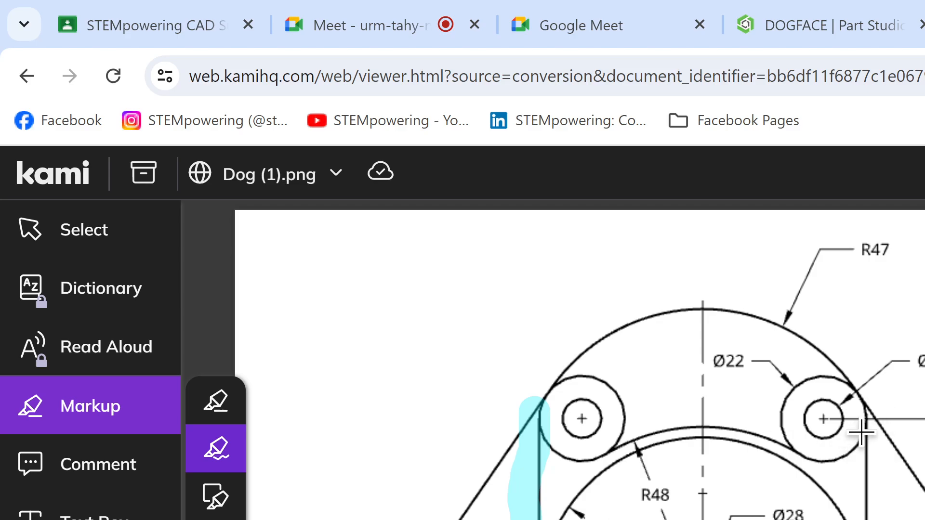
left_click_drag(858, 426, 866, 519)
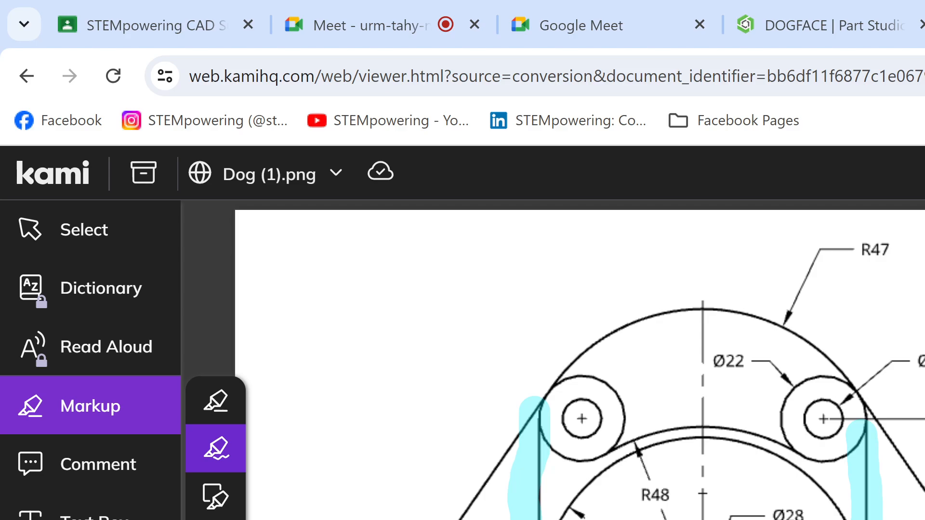
left_click(838, 34)
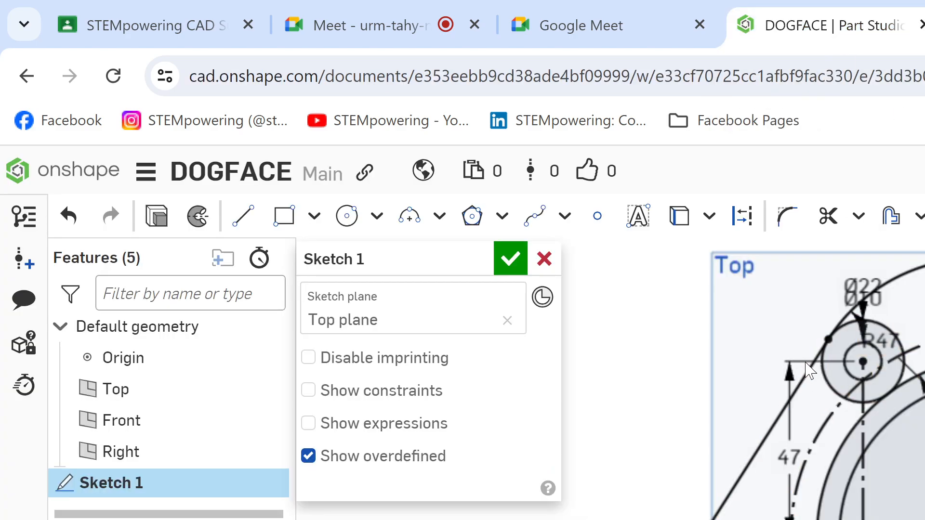
Step: Sketch a solid vertical line running down along the outer side of the left Ø22 circle and make it tangent to the circle
key("l")
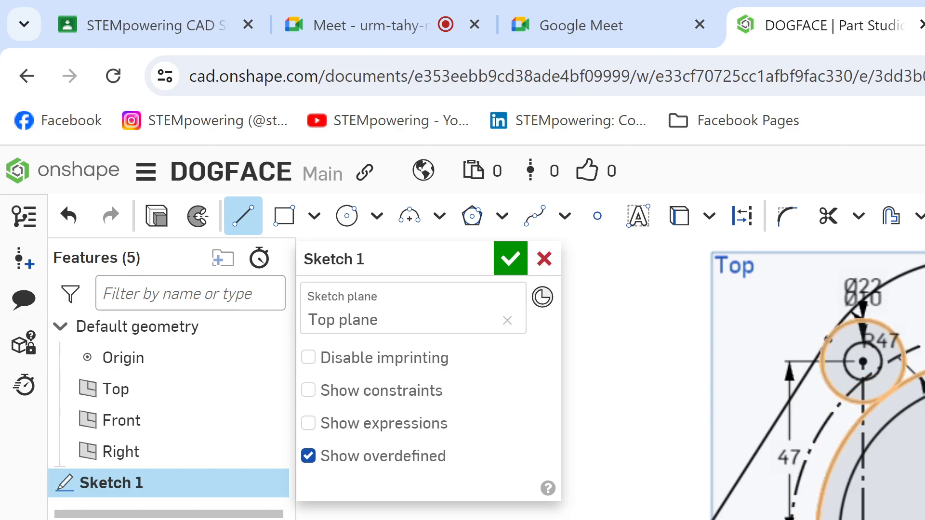
scroll(849, 368, "up", 1)
mouse_move(850, 368)
middle_mouse_down()
mouse_move(923, 371)
mouse_move(908, 405)
mouse_move(914, 424)
mouse_move(897, 371)
middle_mouse_up()
scroll(916, 373, "up", 1)
scroll(915, 405, "down", 3)
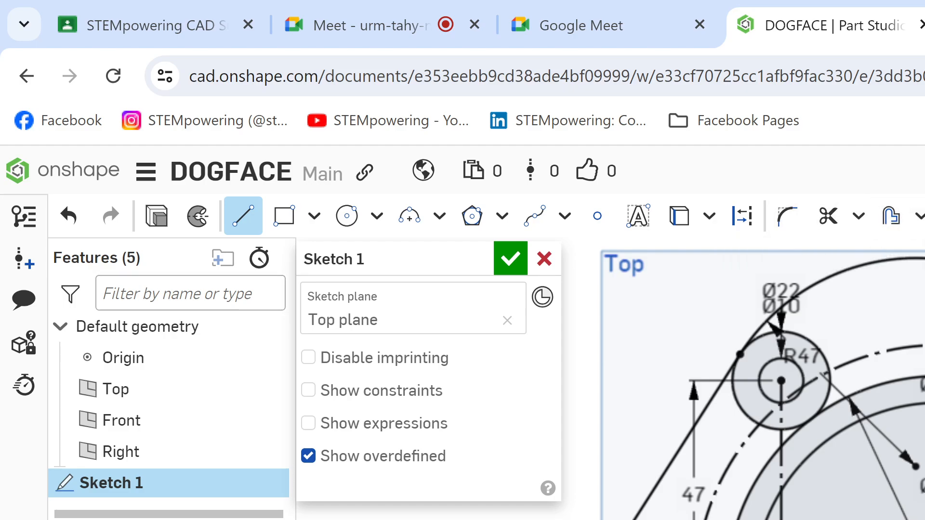
left_click(924, 216)
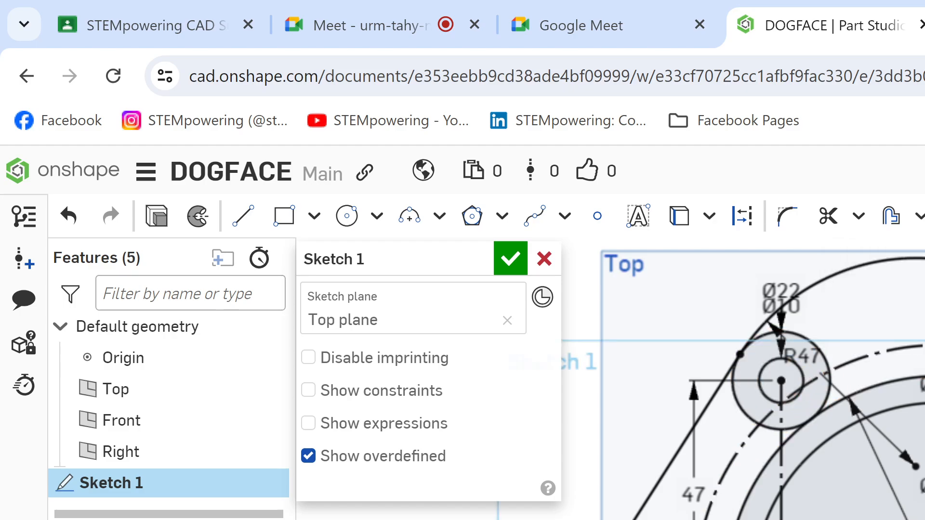
key("l")
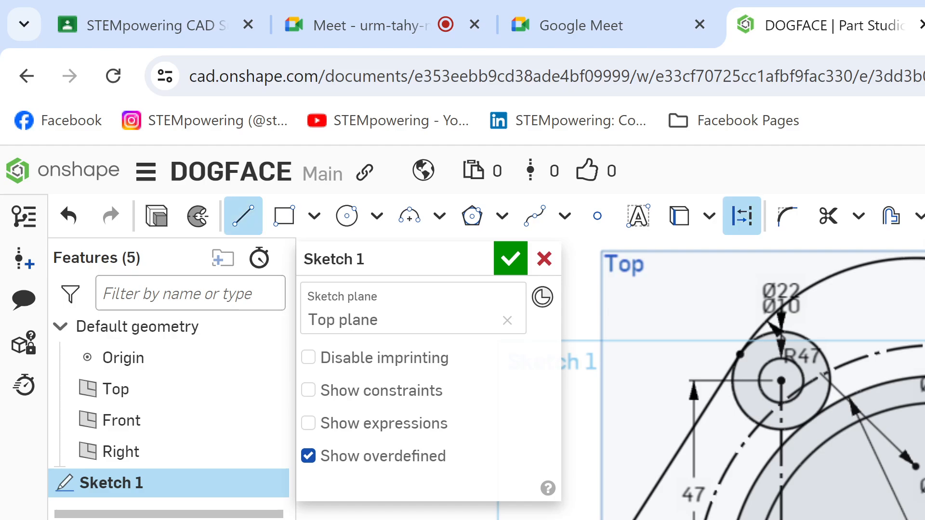
key("q")
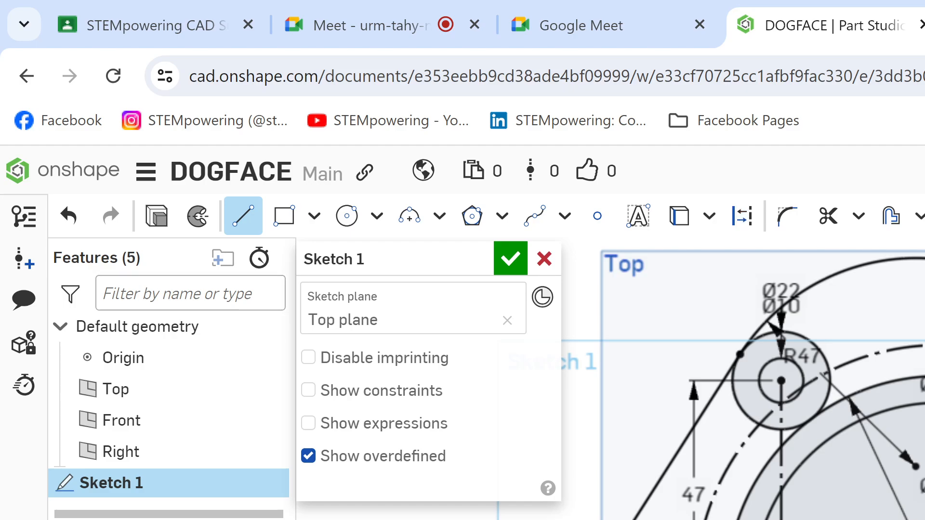
key("Escape")
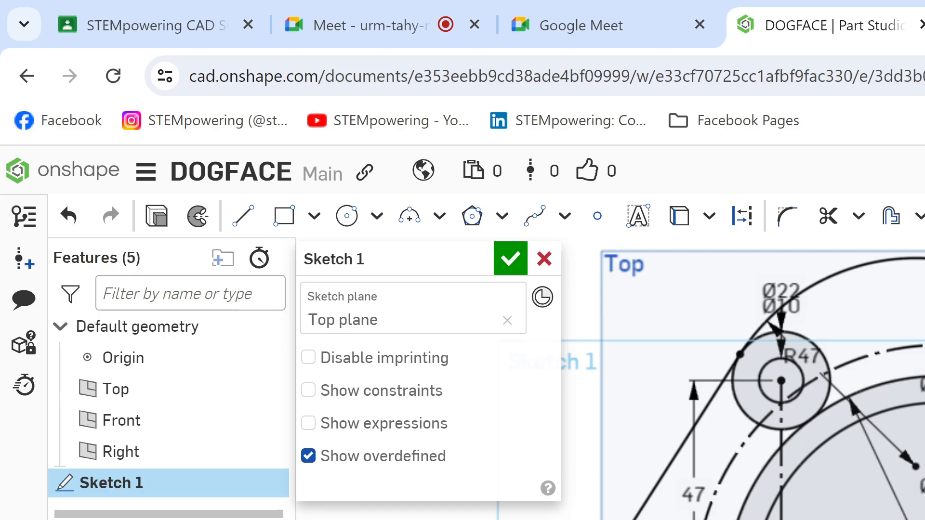
mouse_move(742, 386)
middle_mouse_down()
mouse_move(731, 343)
mouse_move(747, 350)
middle_mouse_up()
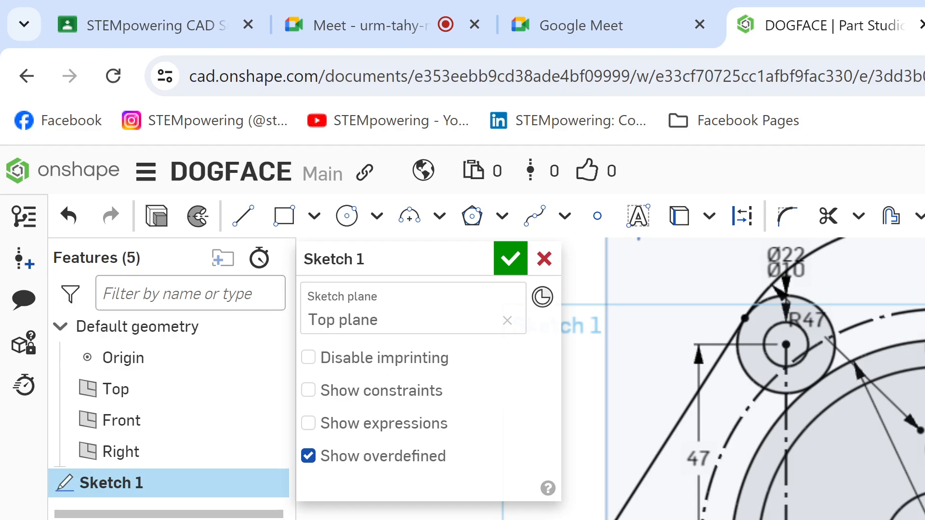
scroll(743, 378, "down", 2)
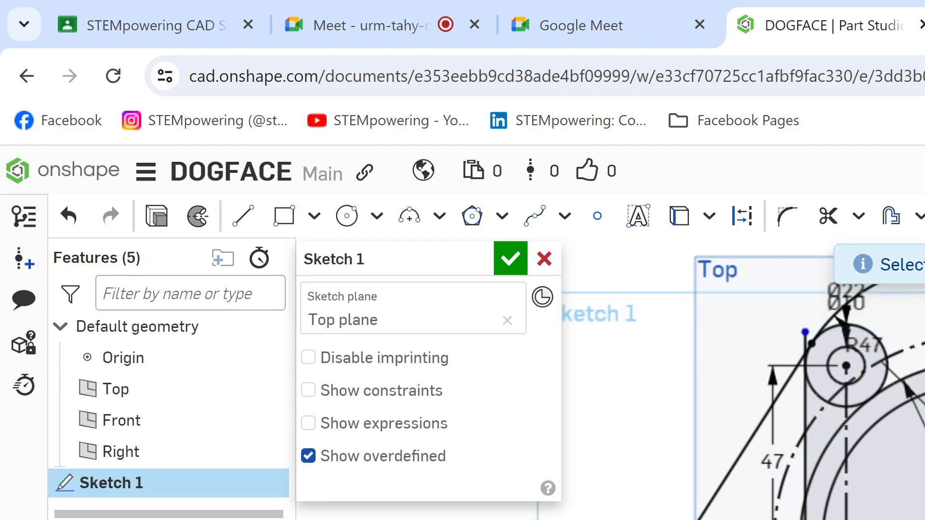
scroll(743, 379, "up", 3)
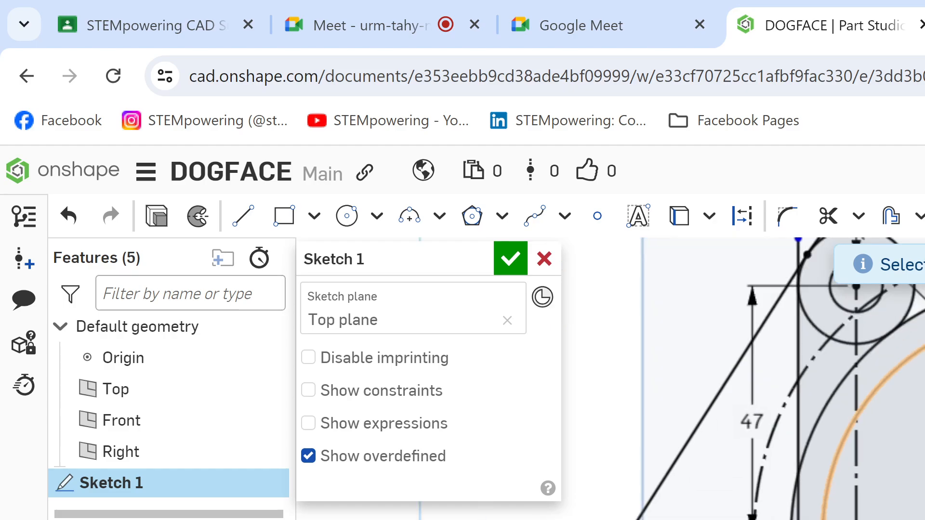
Step: Compare the area beneath the left Ø22 circle in the Onshape sketch with the R48 arcs and vertical lines on the Kami drawing
key("ctrl+Tab")
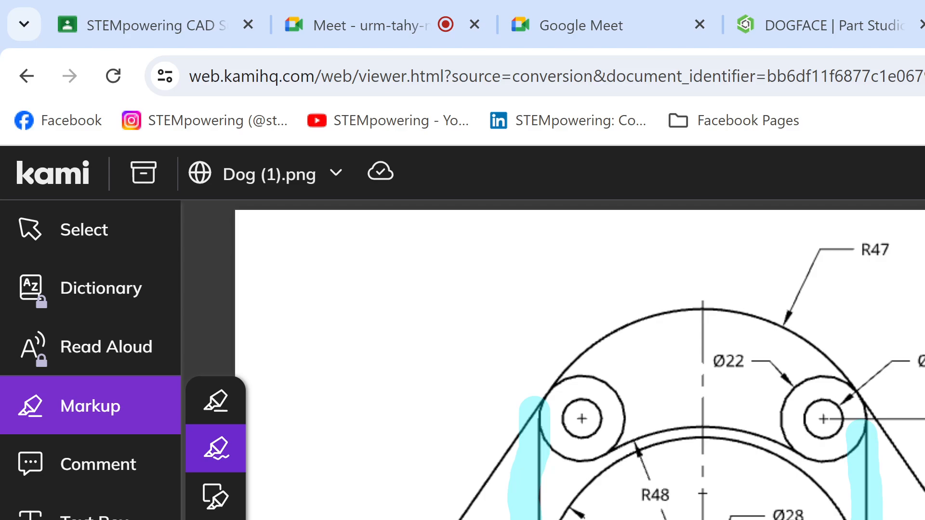
left_click(808, 12)
key("l")
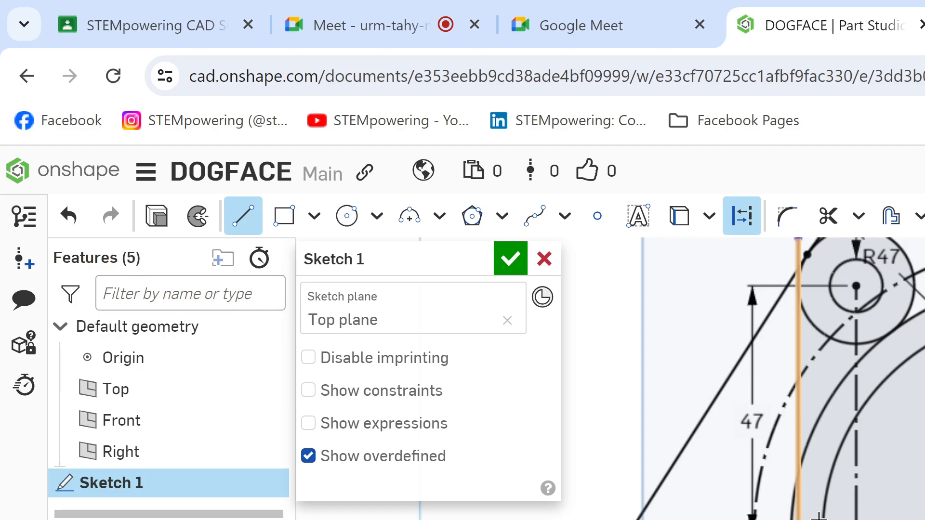
key("ctrl+Tab")
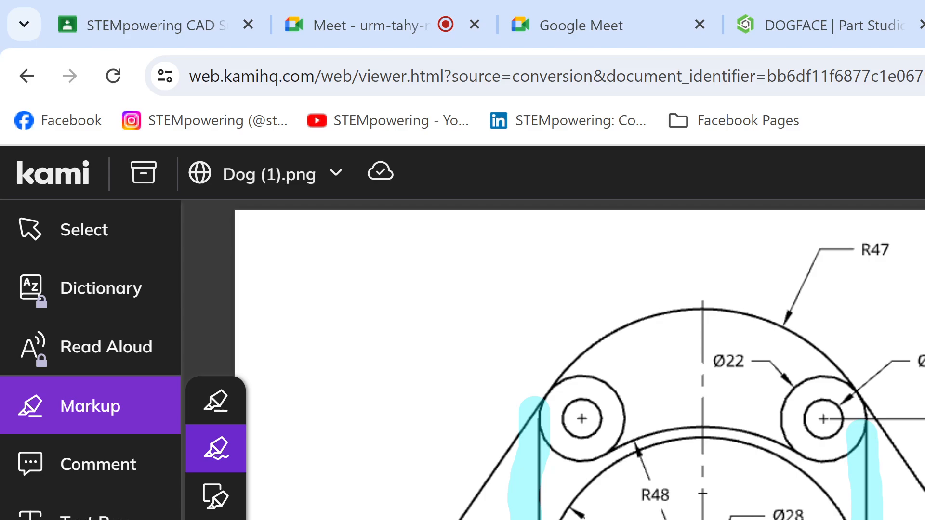
left_click(840, 41)
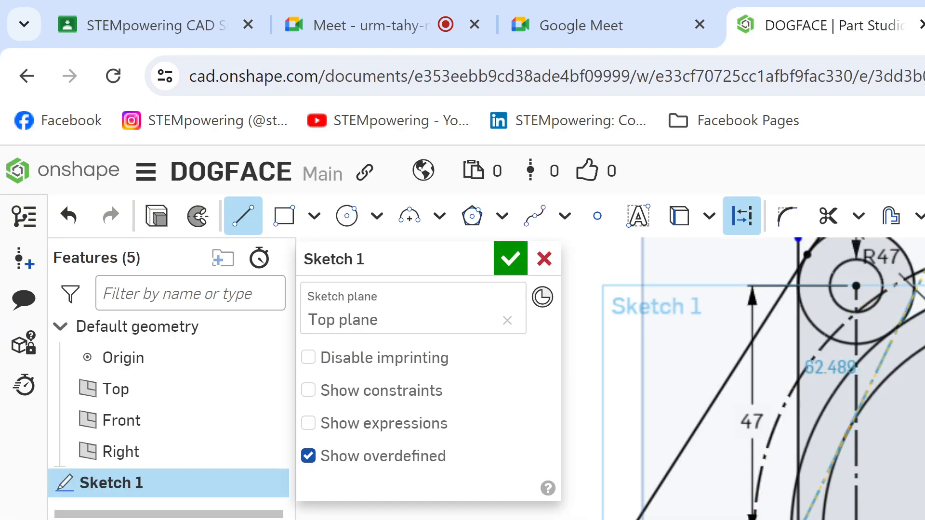
key("ctrl+Tab")
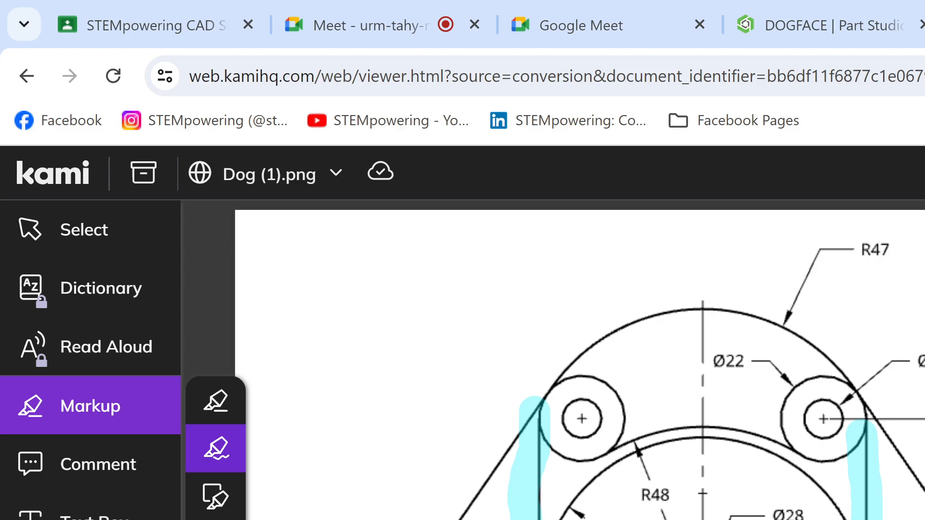
key("ctrl+shift+Tab")
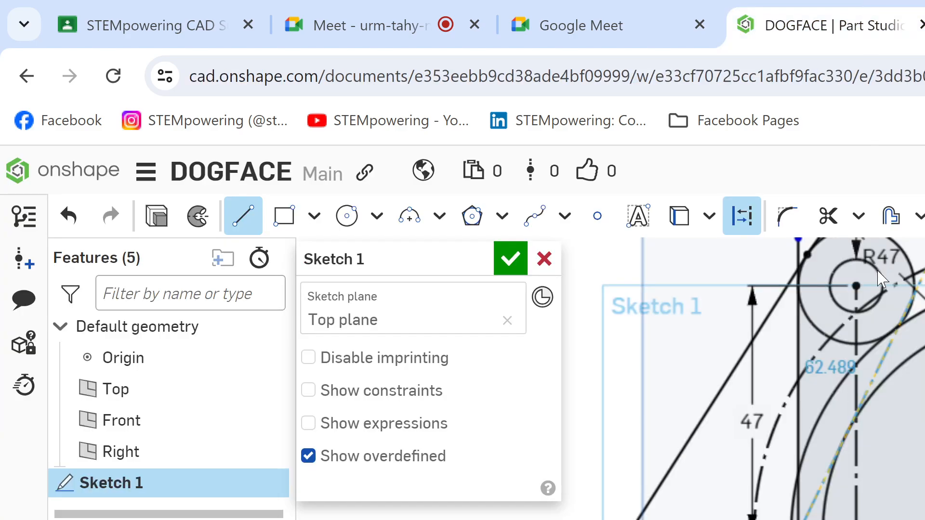
key("ctrl+Tab")
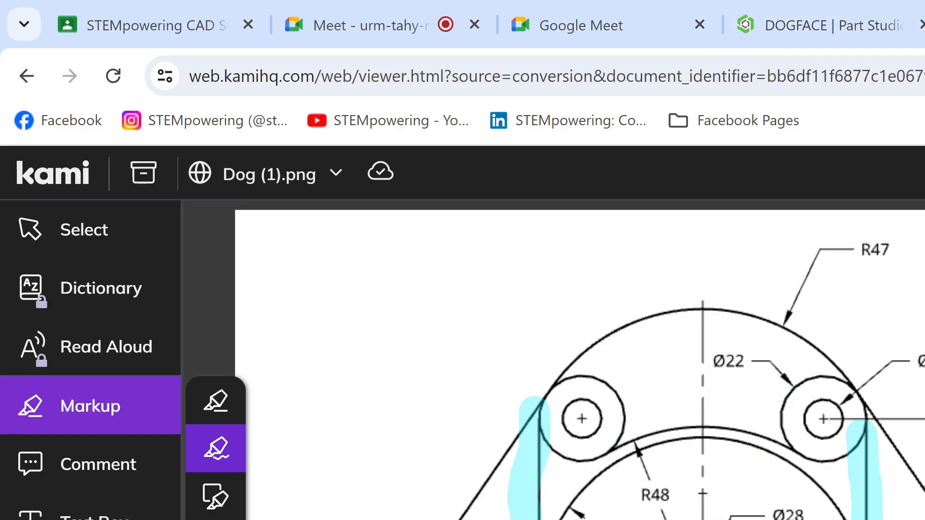
left_click(752, 27)
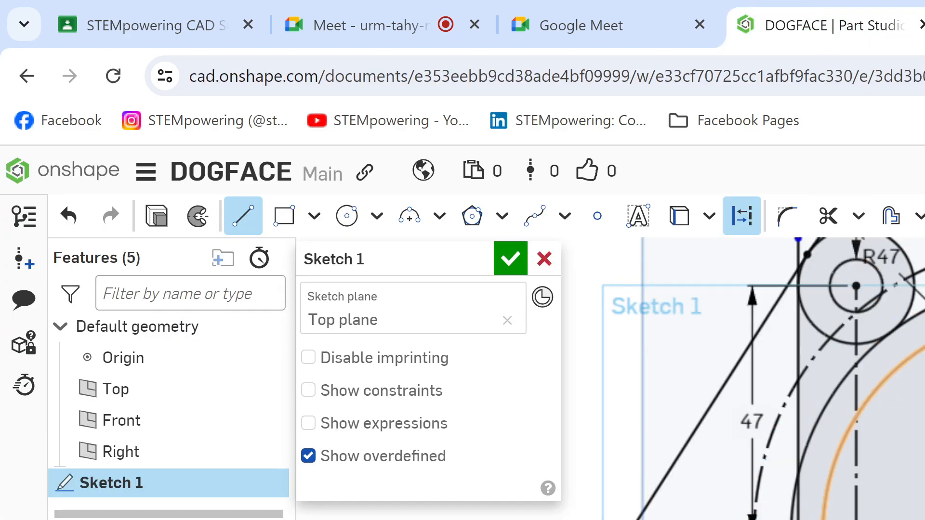
key("Escape")
key("a")
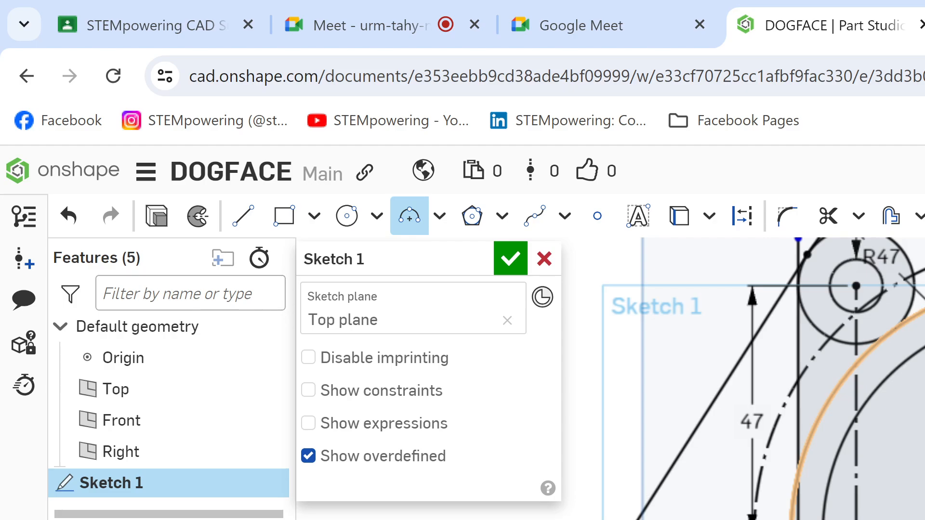
key("Escape")
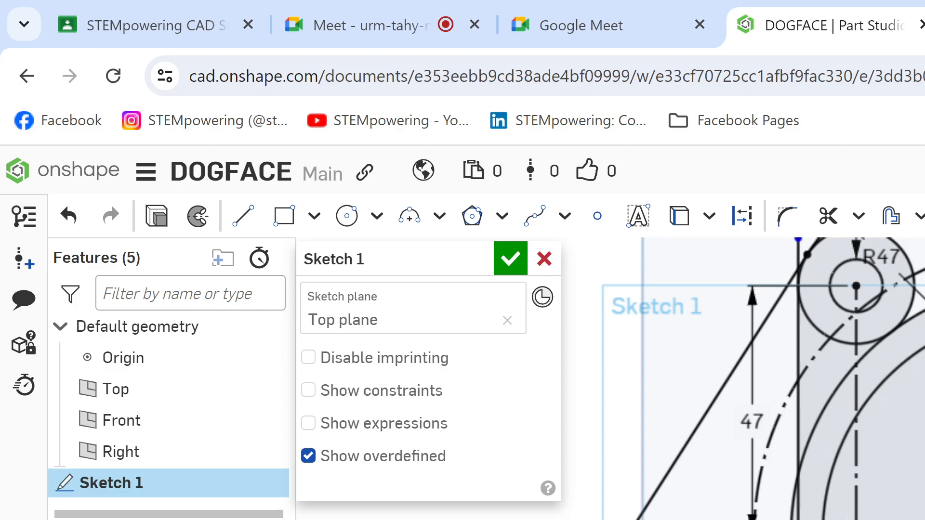
key("ctrl+Tab")
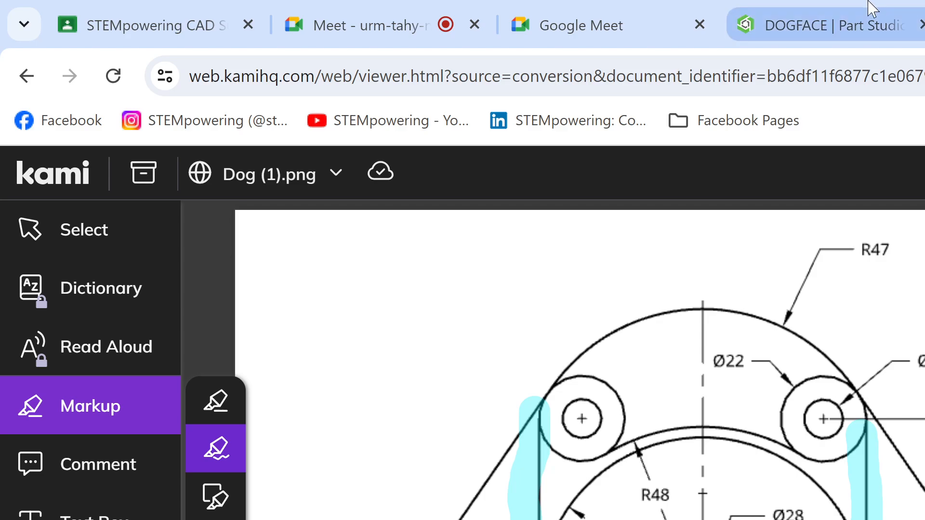
left_click(867, 22)
Step: Undo the last edit around the left vertical line and examine where that line meets the horizontal centerline
key("ctrl+z")
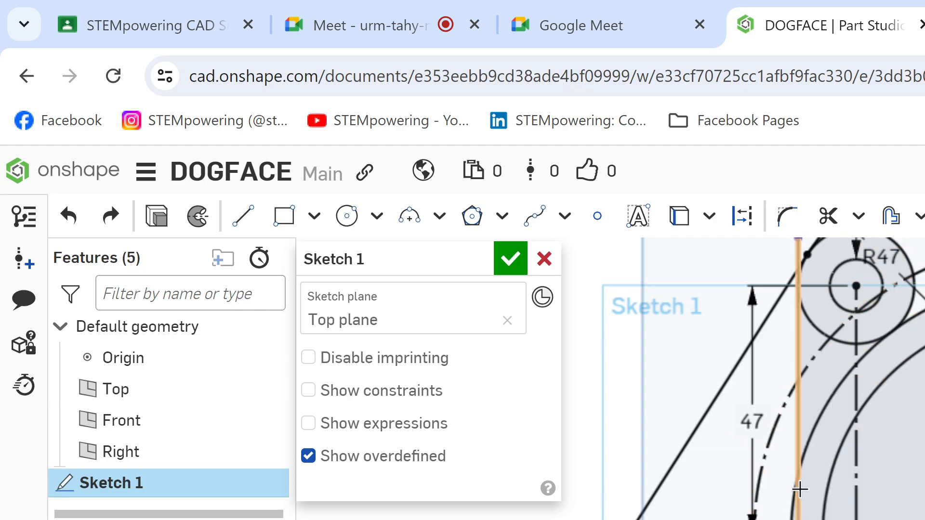
key("ctrl+y")
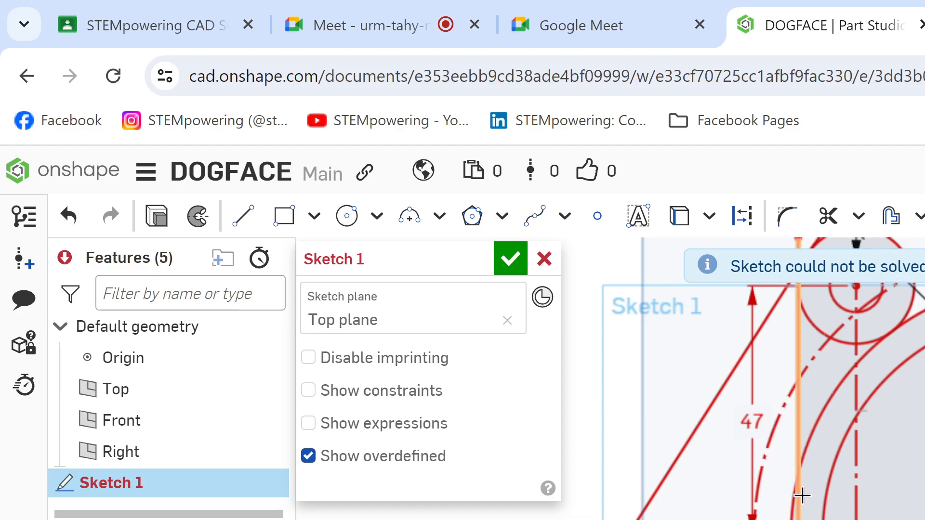
key("ctrl+z")
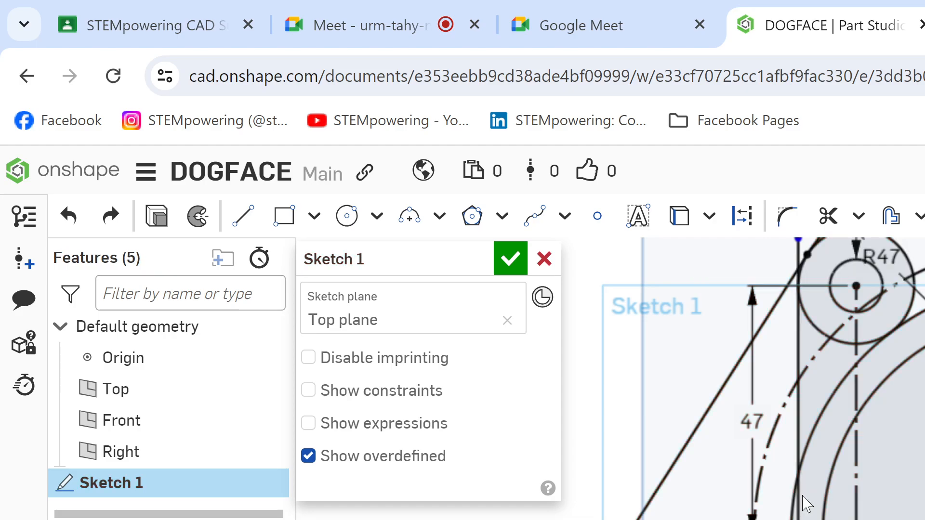
scroll(743, 379, "up", 3)
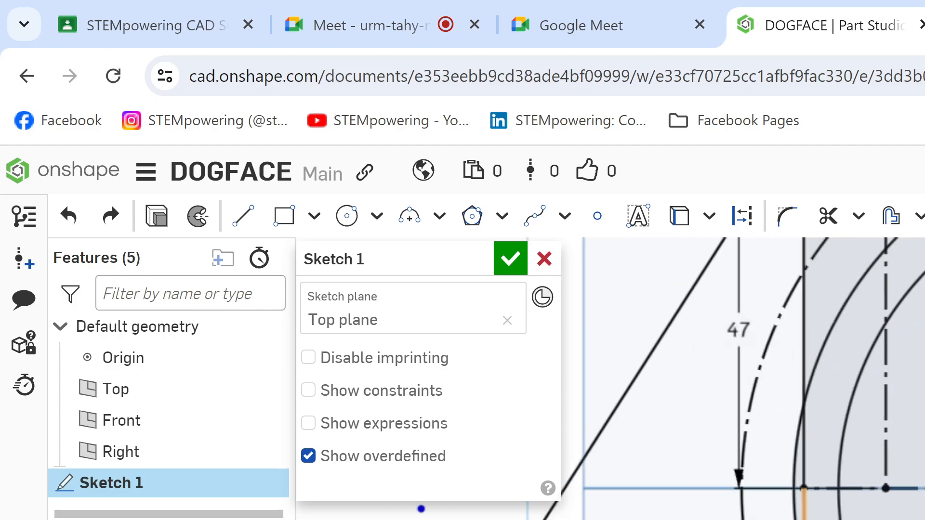
scroll(742, 378, "down", 5)
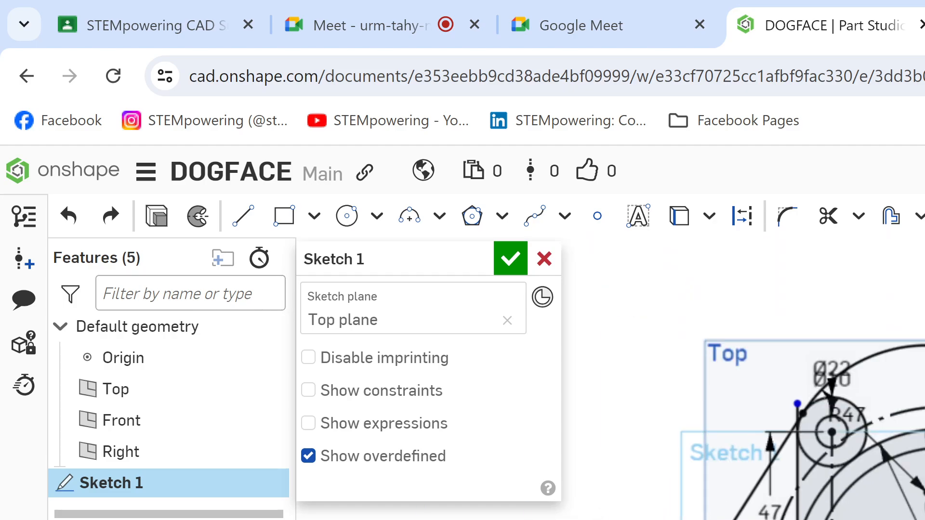
scroll(742, 379, "up", 2)
scroll(795, 457, "up", 3)
Step: Try to trim the geometry around the Ø84 and Ø28 circles at the vertical centerline, and undo the trims
key("m")
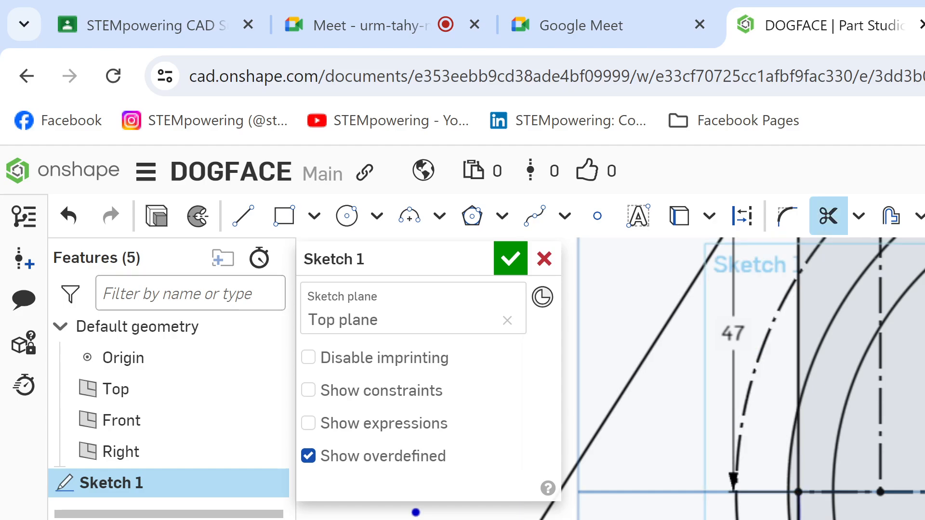
scroll(774, 516, "down", 4)
middle_click_drag(774, 515, 755, 457)
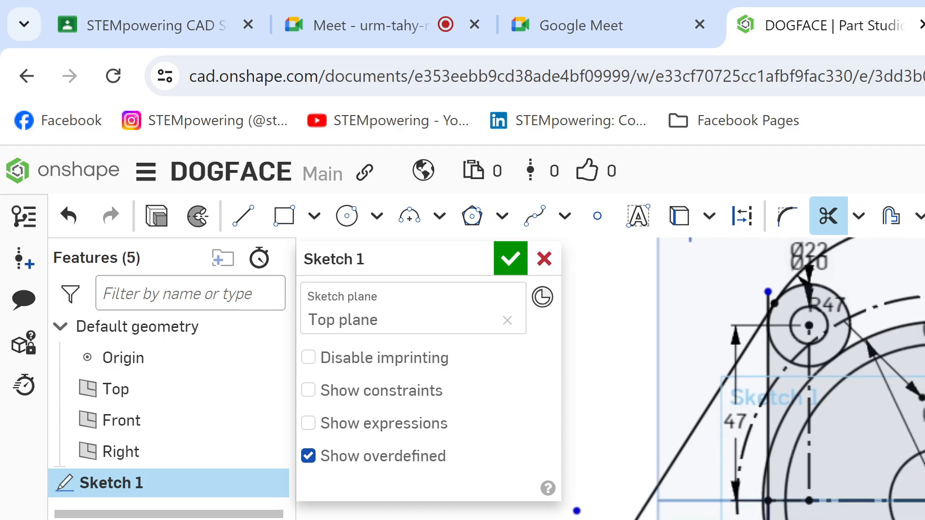
scroll(755, 456, "down", 1)
scroll(905, 506, "up", 2)
scroll(905, 506, "up", 1)
mouse_move(889, 427)
middle_mouse_down()
mouse_move(867, 478)
mouse_move(846, 495)
mouse_move(893, 512)
middle_mouse_up()
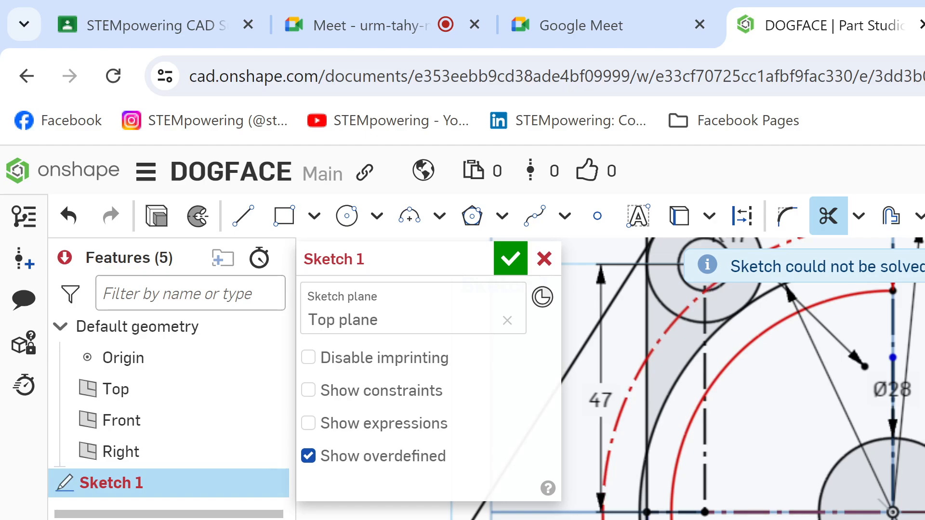
key("ctrl+z")
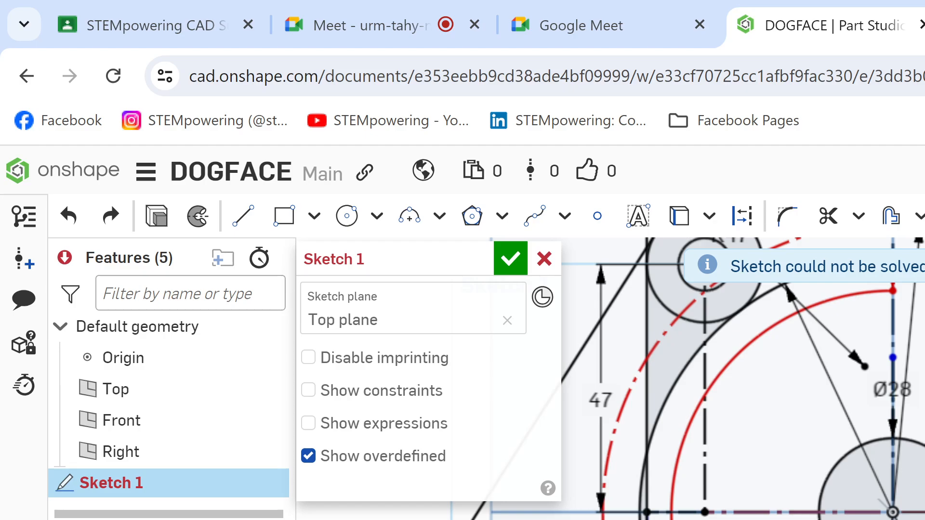
key("ctrl+z")
key("ctrl+z")
key("ctrl+z")
key("ctrl+z")
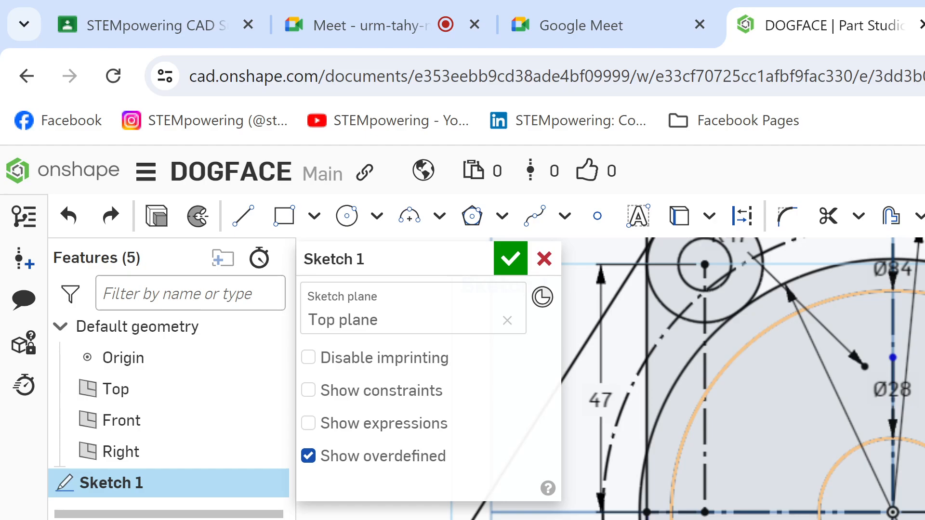
Step: Finish Sketch 1 and start a new sketch on the Top plane
middle_click_drag(771, 386, 882, 376)
scroll(843, 433, "down", 5)
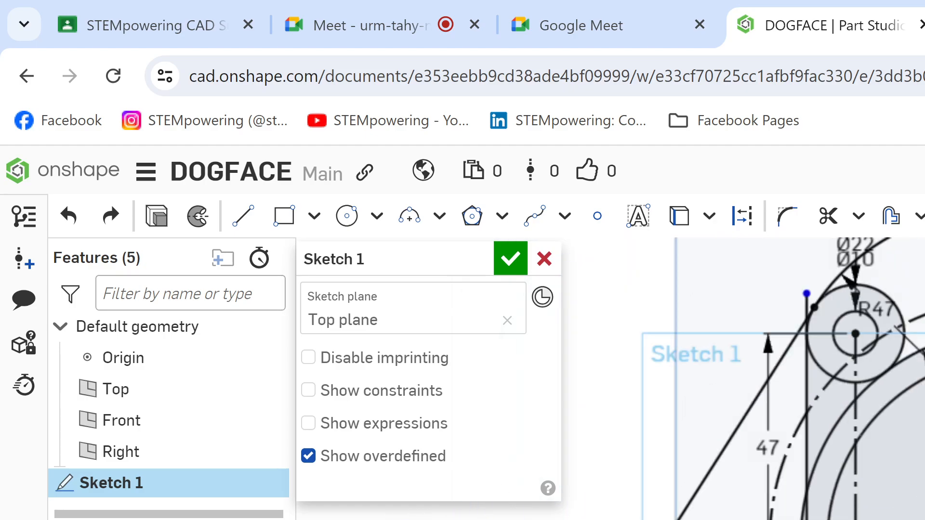
left_click(510, 259)
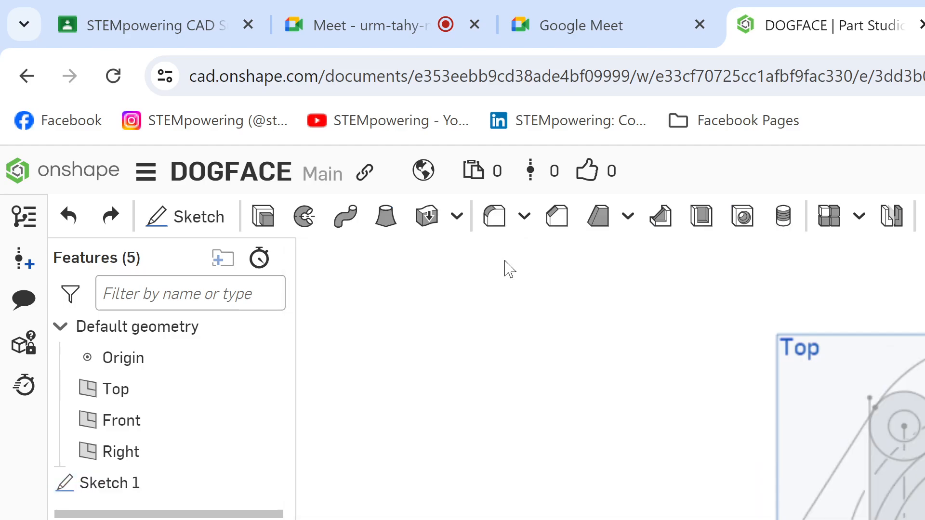
left_click(178, 222)
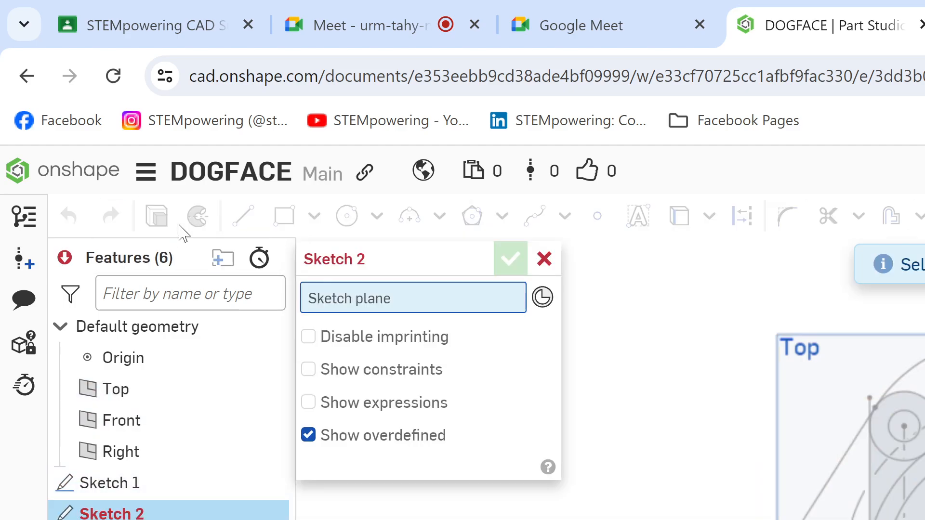
left_click(850, 378)
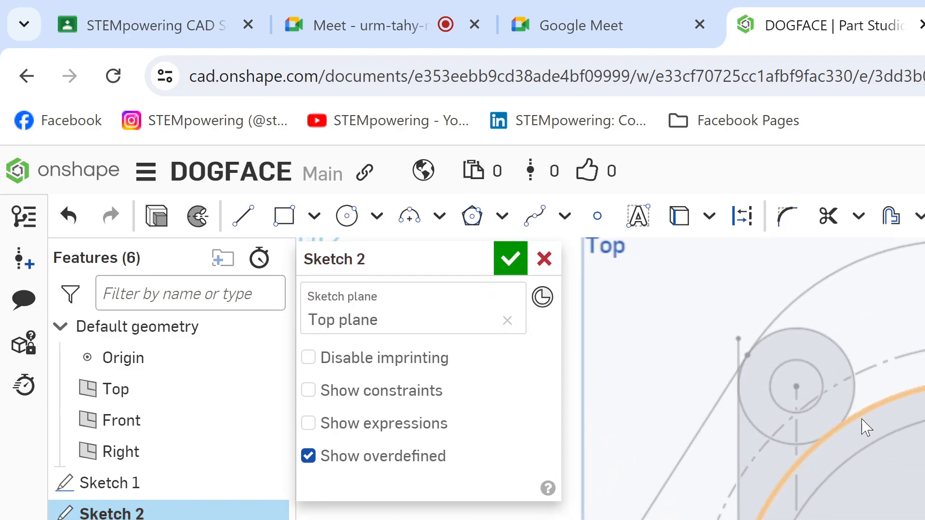
Step: Project the left Ø22 circle and its inner Ø10 circle from Sketch 1 into the new sketch
key("u")
left_click(851, 410)
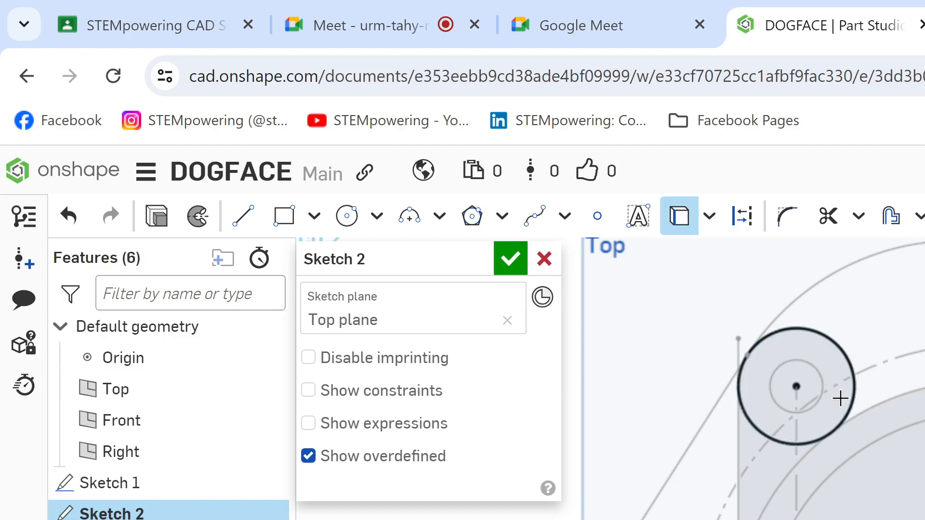
left_click(815, 376)
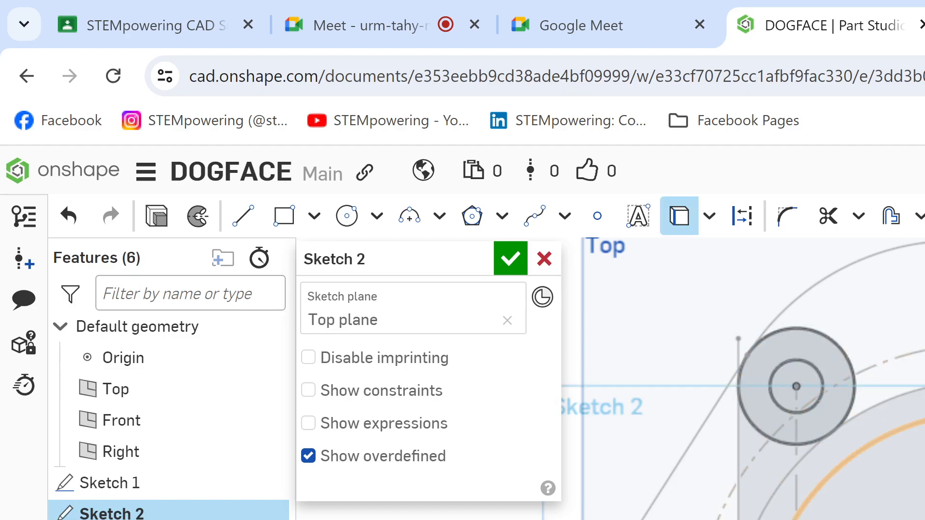
mouse_move(838, 458)
middle_mouse_down()
mouse_move(873, 412)
mouse_move(861, 412)
mouse_move(841, 439)
mouse_move(872, 467)
middle_mouse_up()
scroll(879, 441, "down", 2)
key("l")
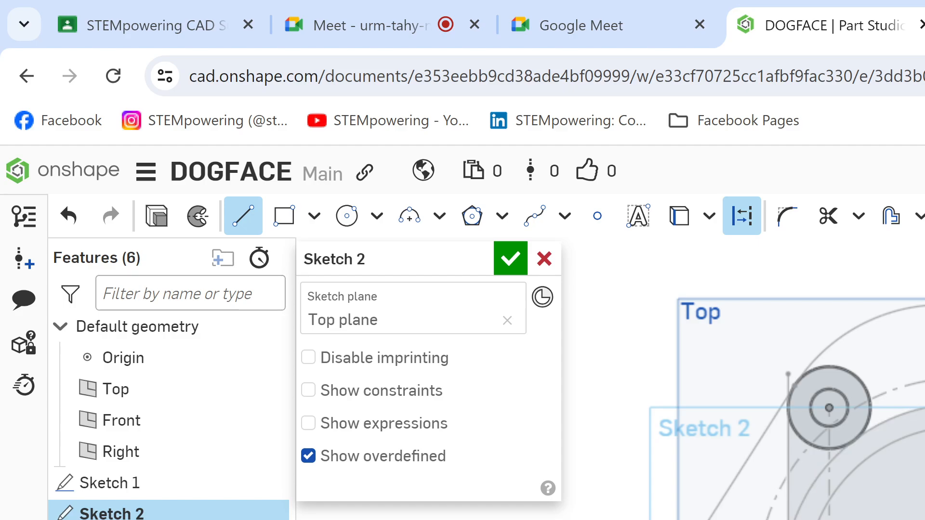
key("Escape")
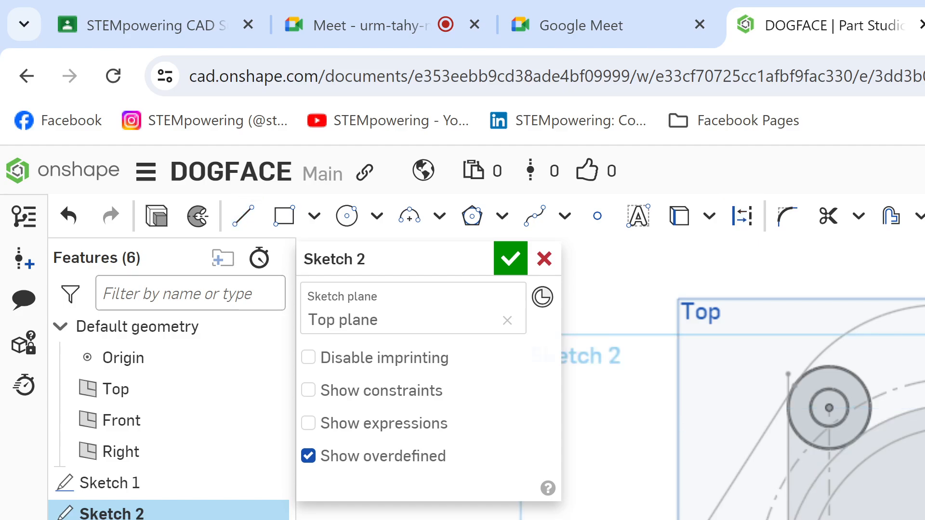
Step: Project the two large concentric circles, the R47 top arc and the left tangent side line into the new sketch
key("u")
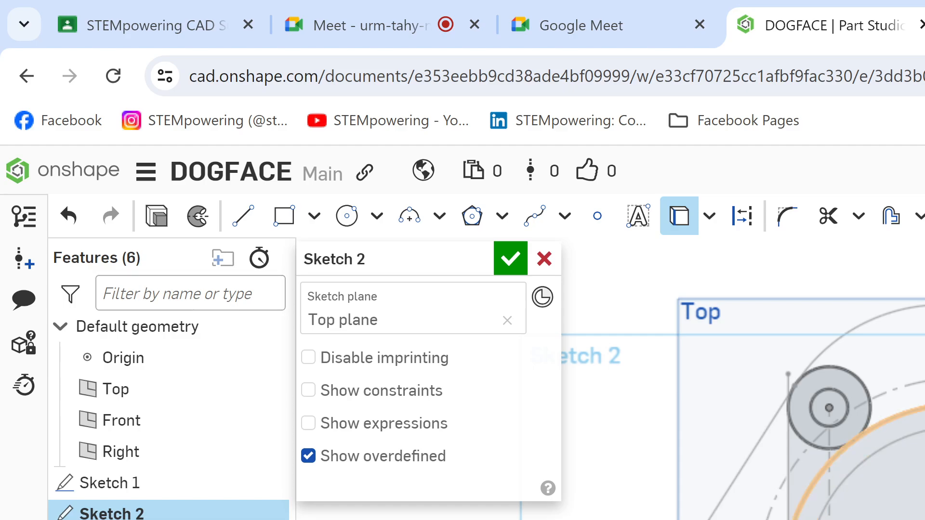
left_click(873, 428)
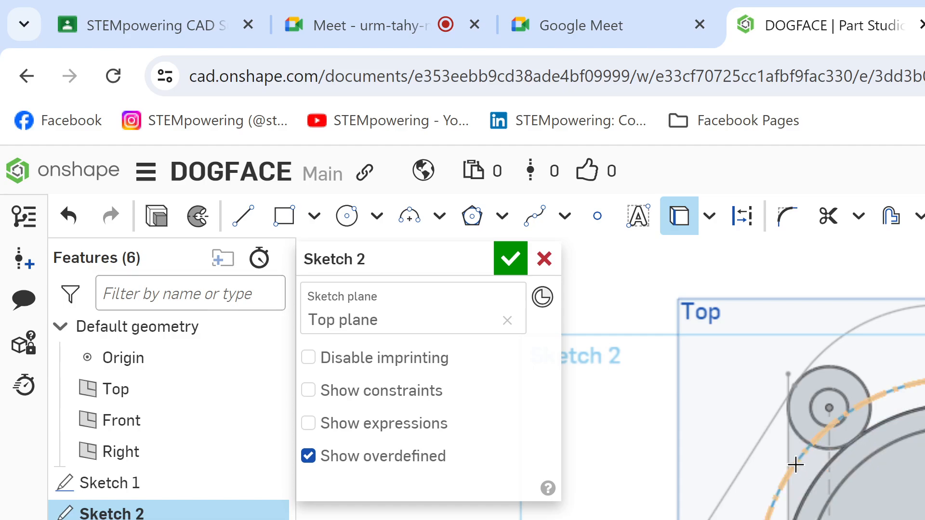
left_click(850, 333)
left_click(741, 460)
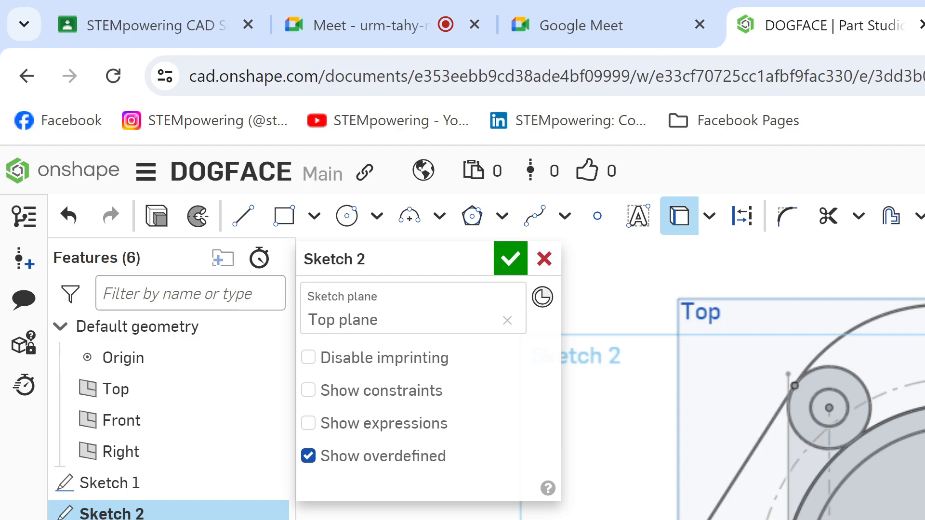
scroll(797, 511, "up", 3)
left_click(797, 510)
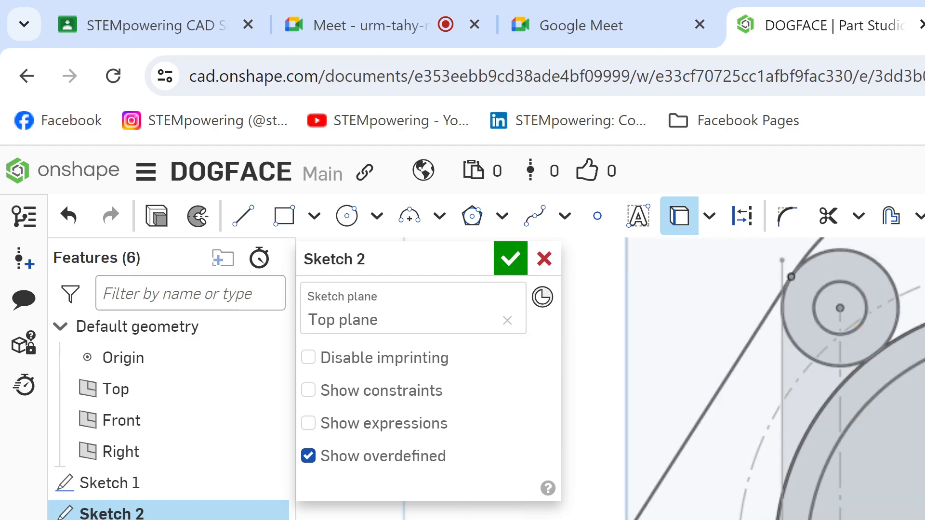
scroll(905, 501, "down", 2)
middle_click_drag(896, 482, 883, 491)
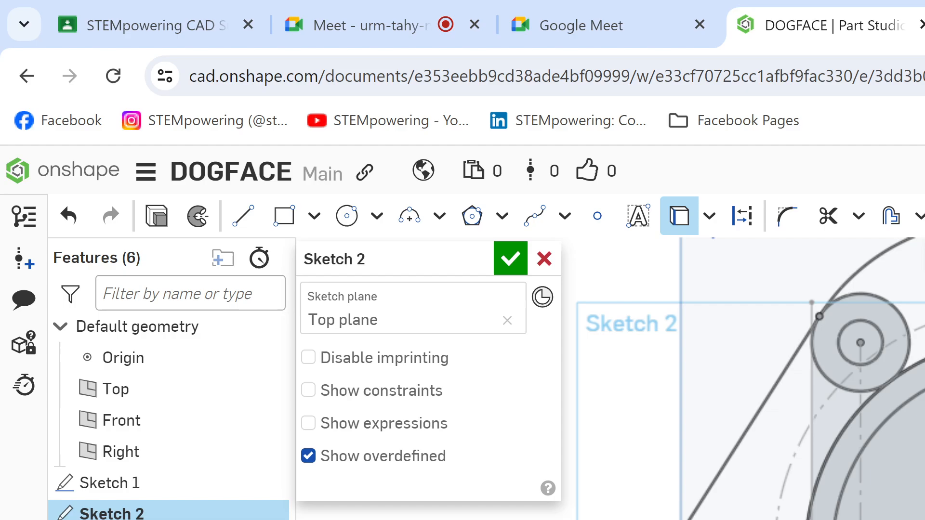
key("d")
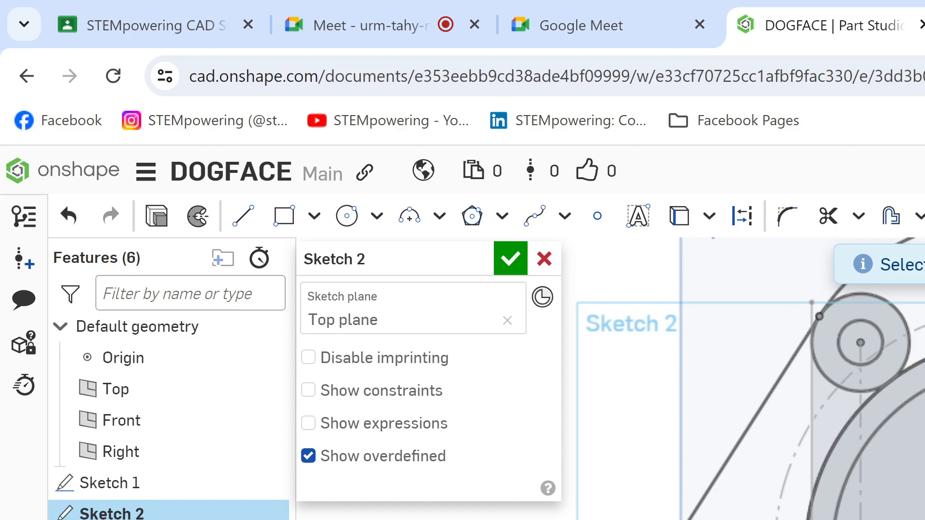
Step: Check the side lines in the Dog (1).png drawing and project the left vertical line from Sketch 1 into Sketch 2
key("ctrl+Tab")
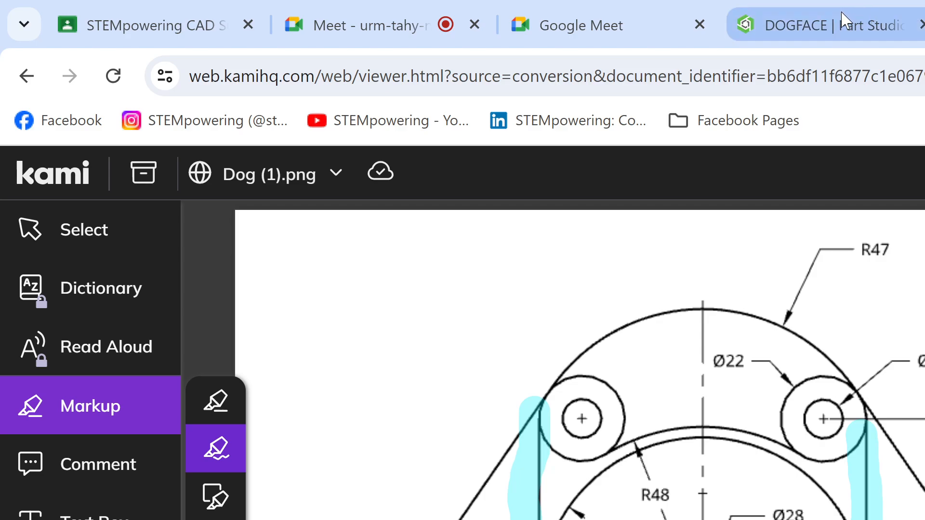
left_click(837, 25)
scroll(743, 386, "down", 2)
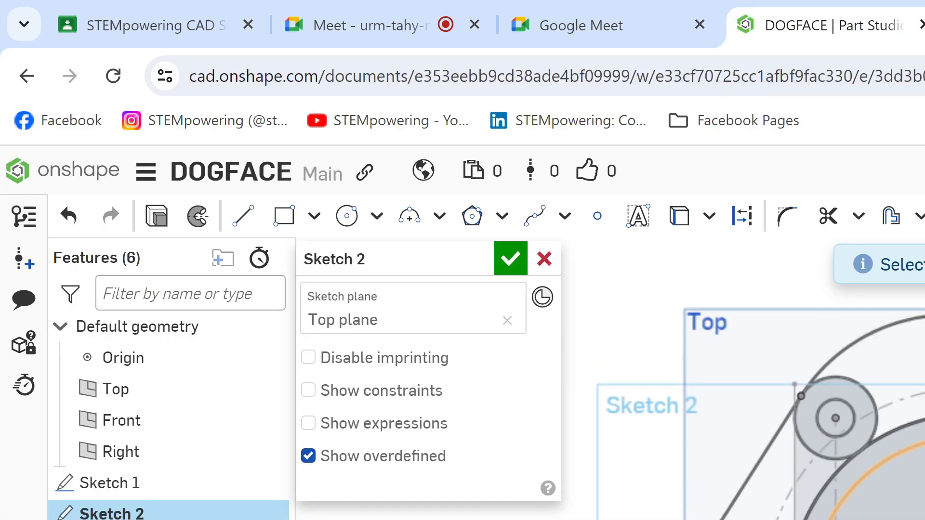
key("q")
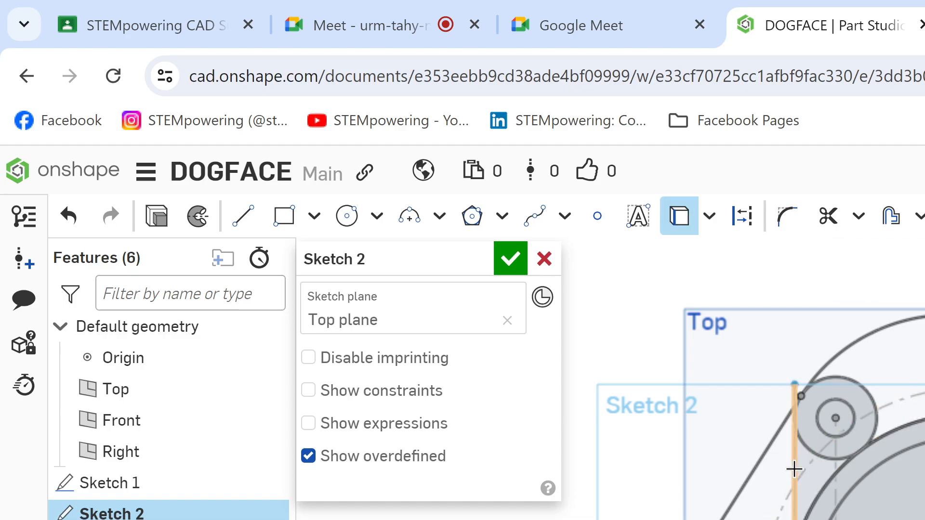
left_click(795, 473)
middle_click_drag(829, 518, 813, 477)
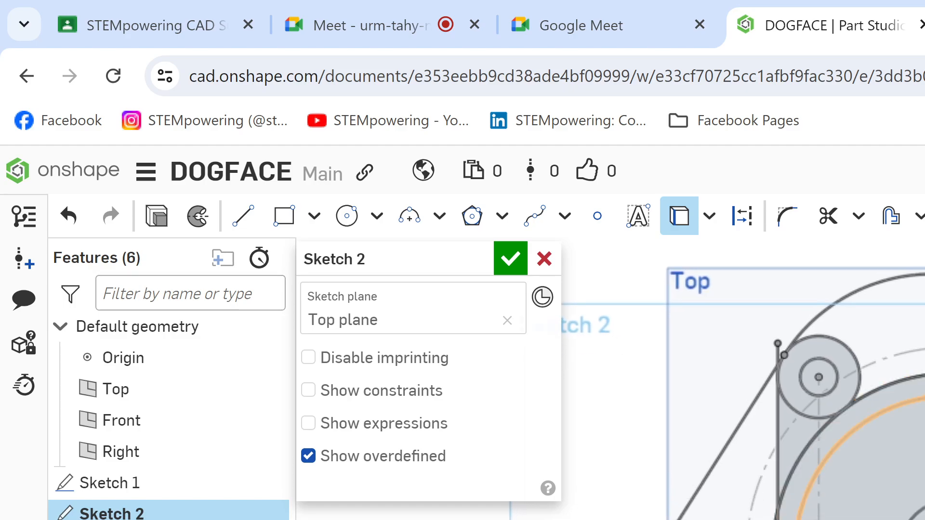
Step: Hide Sketch 1 so only the projected geometry of Sketch 2 is displayed
left_click(265, 482)
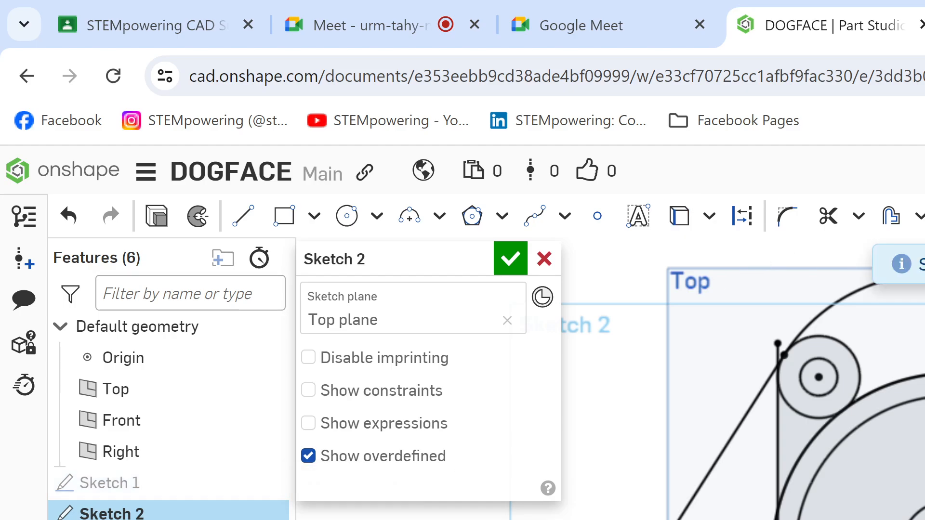
middle_click_drag(879, 305, 872, 368)
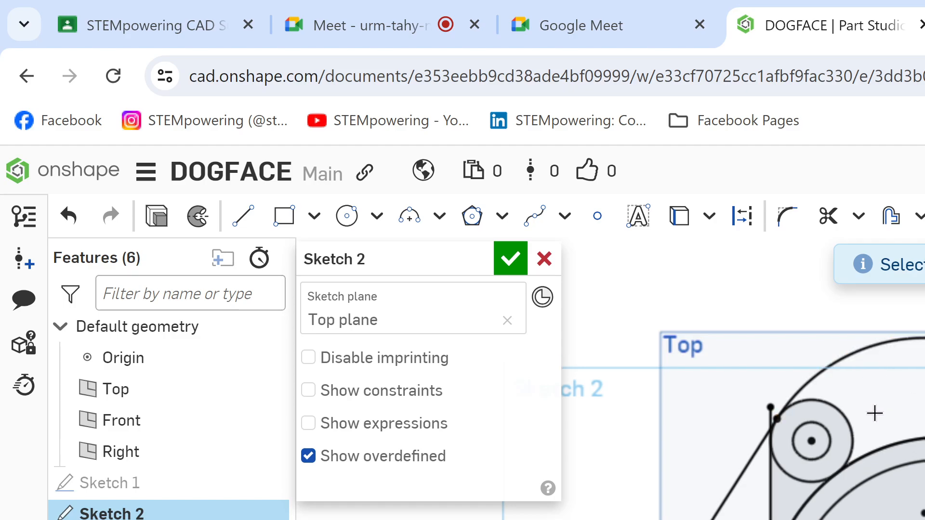
scroll(871, 411, "up", 5)
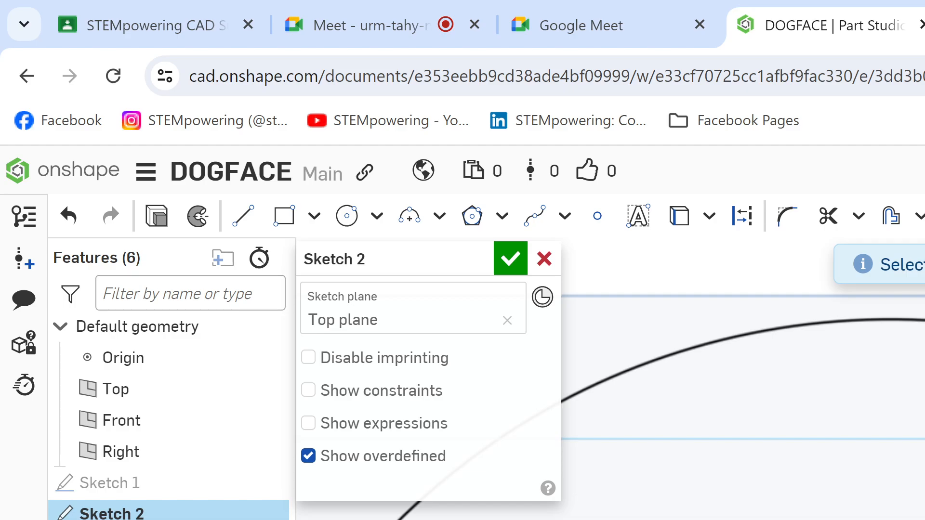
scroll(867, 410, "down", 3)
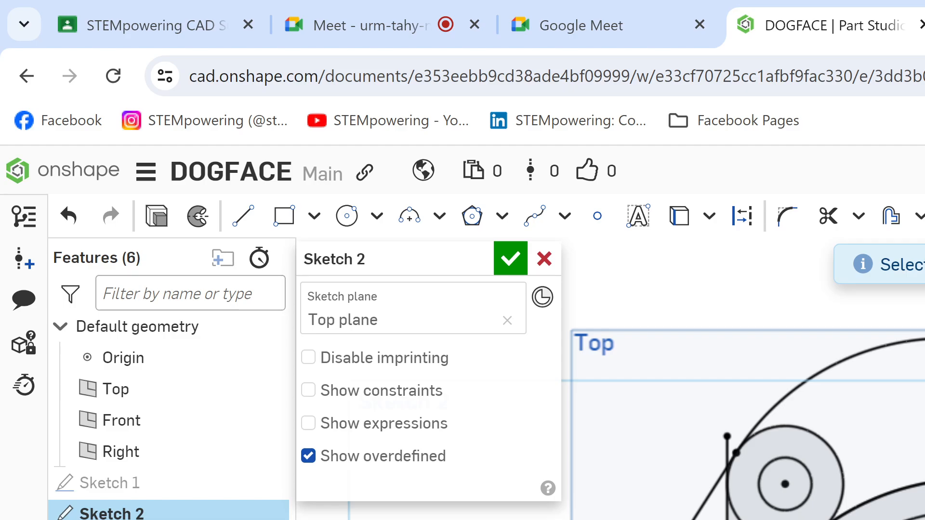
Step: Consult the Dog (1).png drawing and trim the end of the left vertical line that extends above the slanted side line
key("ctrl+Tab")
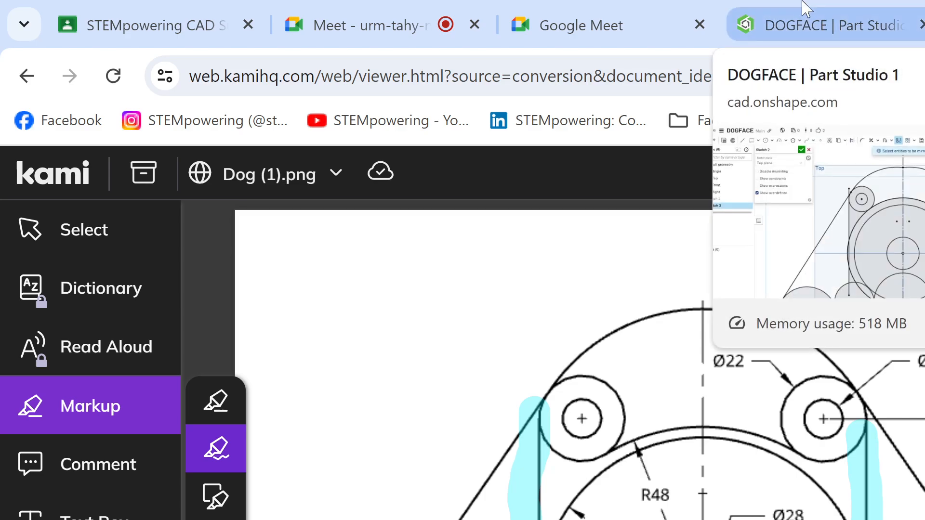
left_click(807, 8)
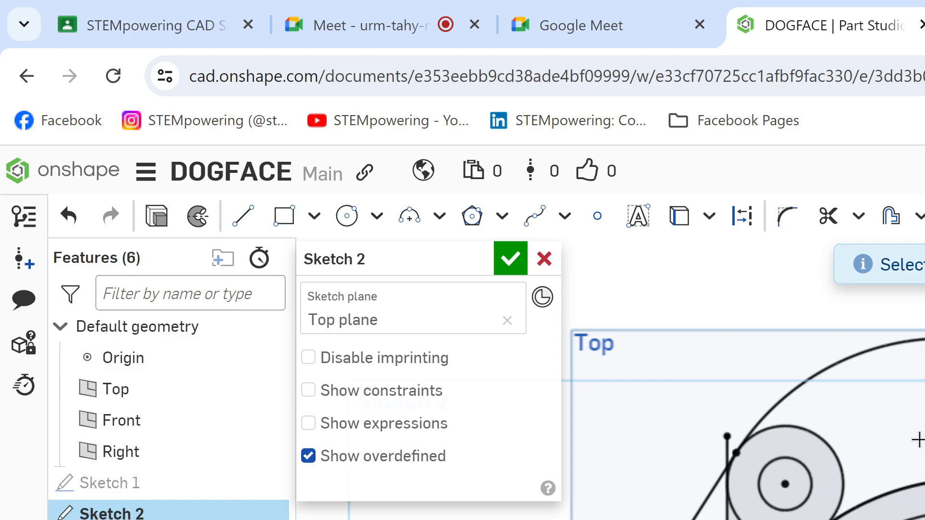
key("m")
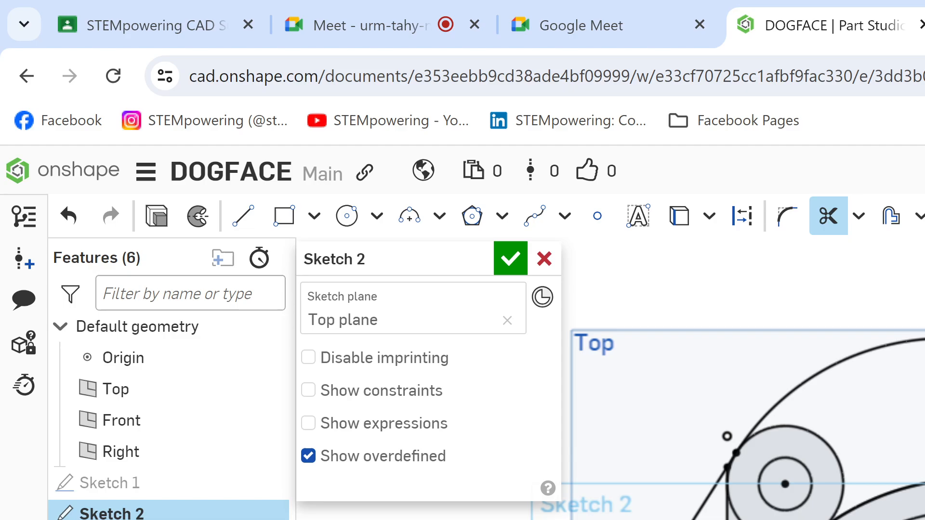
scroll(702, 437, "down", 4)
scroll(801, 450, "up", 5)
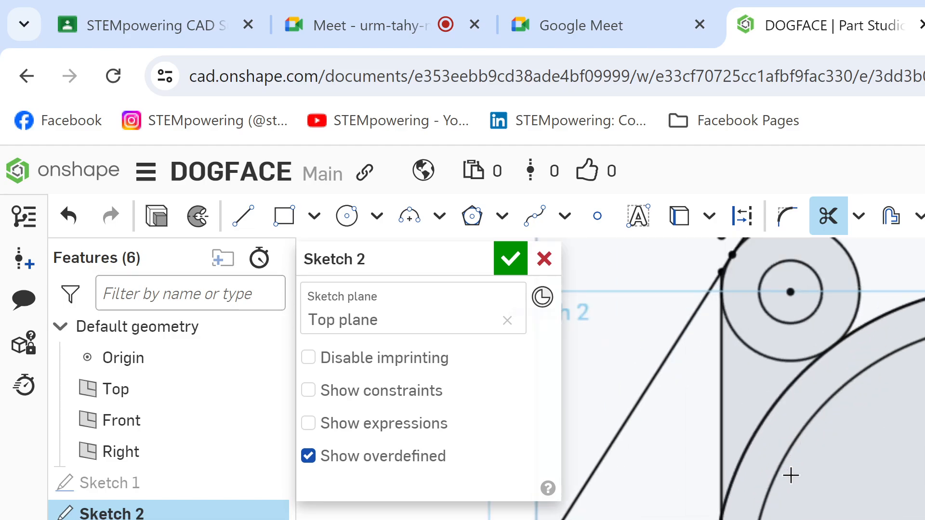
key("Escape")
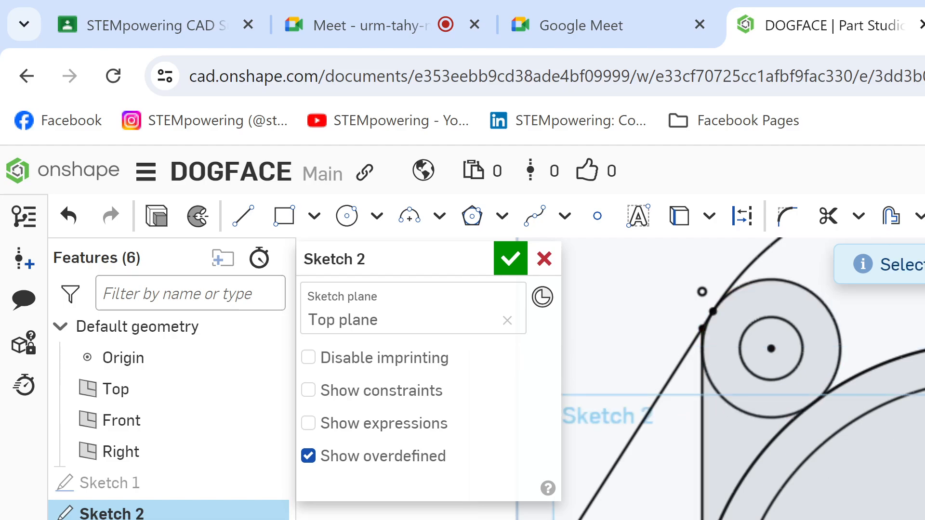
Step: Trim the left vertical line back to its tangent point on the Ø22 circle
mouse_move(735, 446)
middle_mouse_down()
mouse_move(709, 445)
mouse_move(639, 484)
mouse_move(650, 509)
middle_mouse_up()
scroll(831, 502, "down", 1)
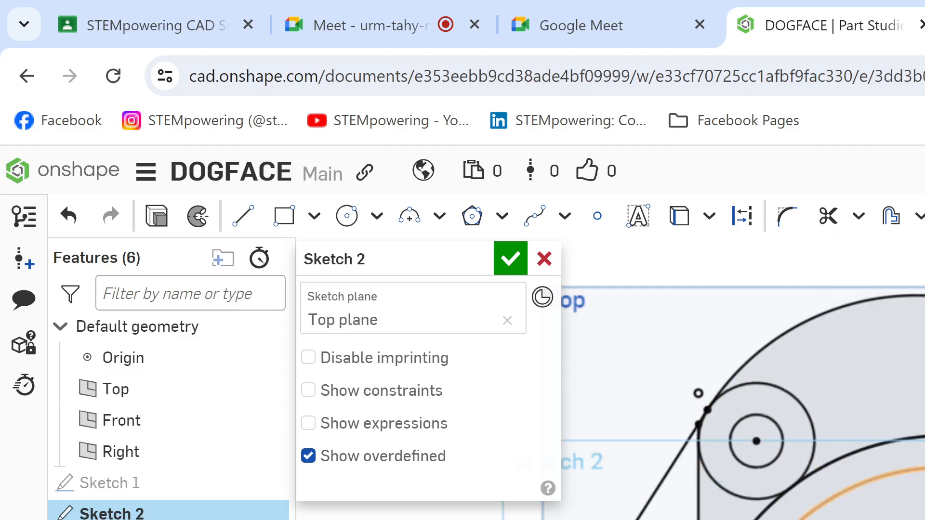
scroll(742, 379, "up", 2)
scroll(742, 379, "down", 4)
mouse_move(741, 379)
middle_mouse_down()
mouse_move(740, 366)
mouse_move(731, 391)
mouse_move(715, 355)
mouse_move(779, 371)
middle_mouse_up()
scroll(871, 415, "up", 8)
middle_click_drag(871, 415, 829, 410)
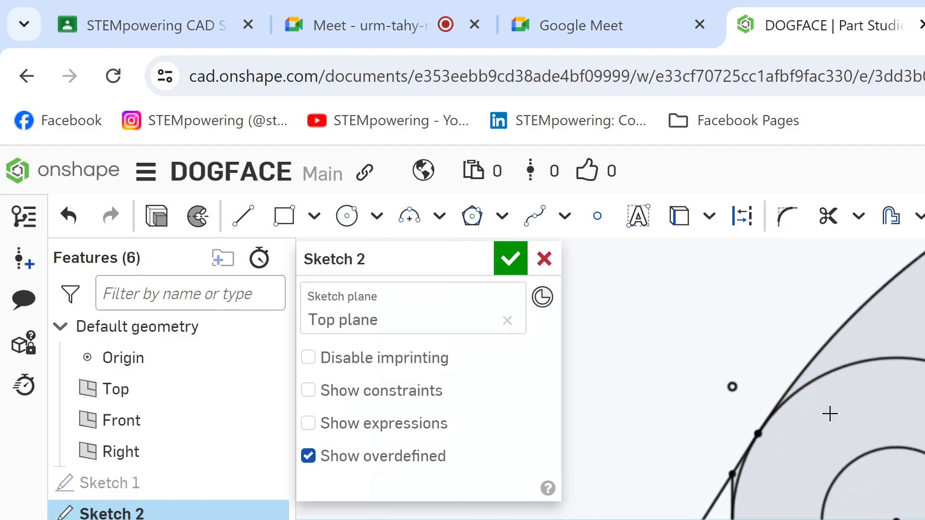
scroll(730, 492, "up", 5)
key("m")
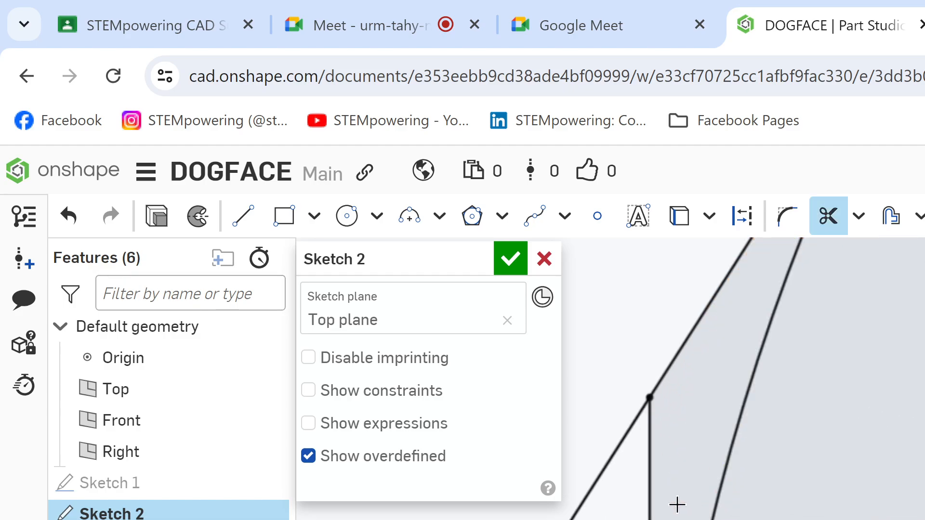
scroll(677, 504, "down", 10)
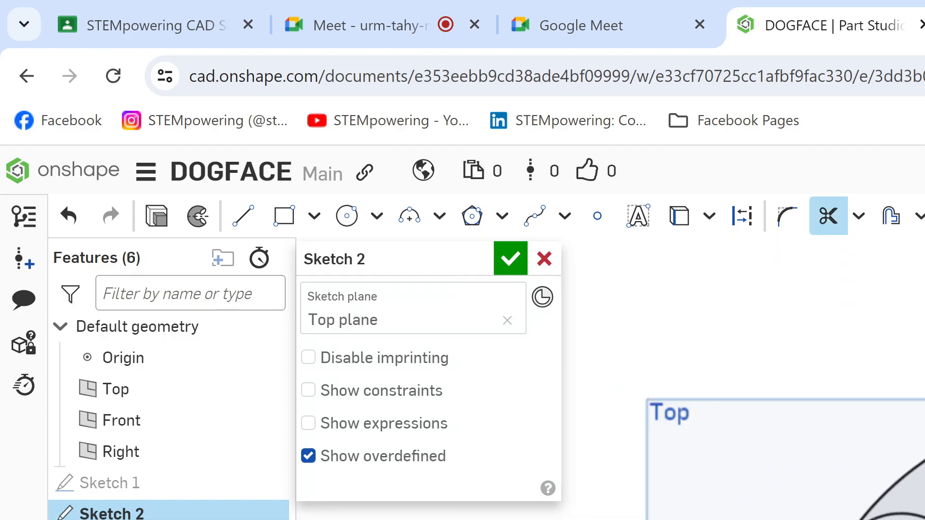
scroll(803, 462, "up", 5)
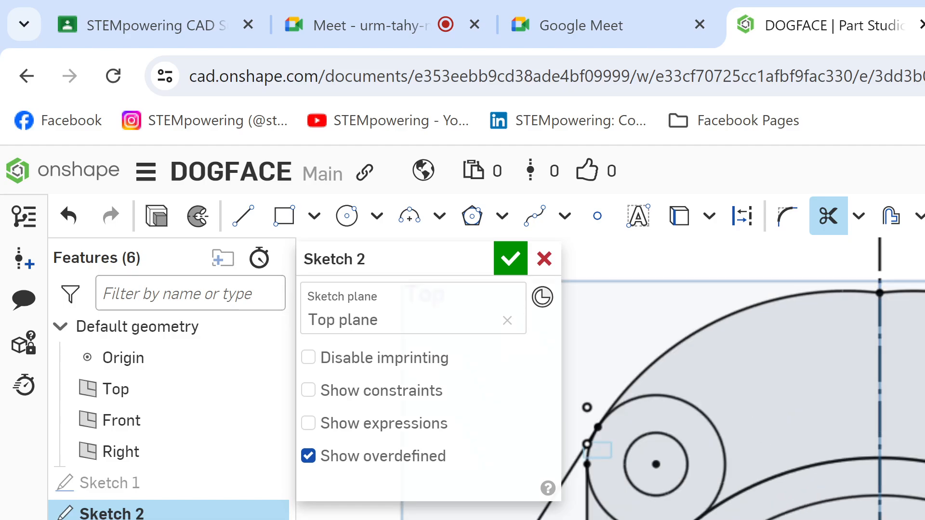
Step: Remove the part of the larger concentric circle that lies outside the left vertical line
scroll(699, 381, "up", 5)
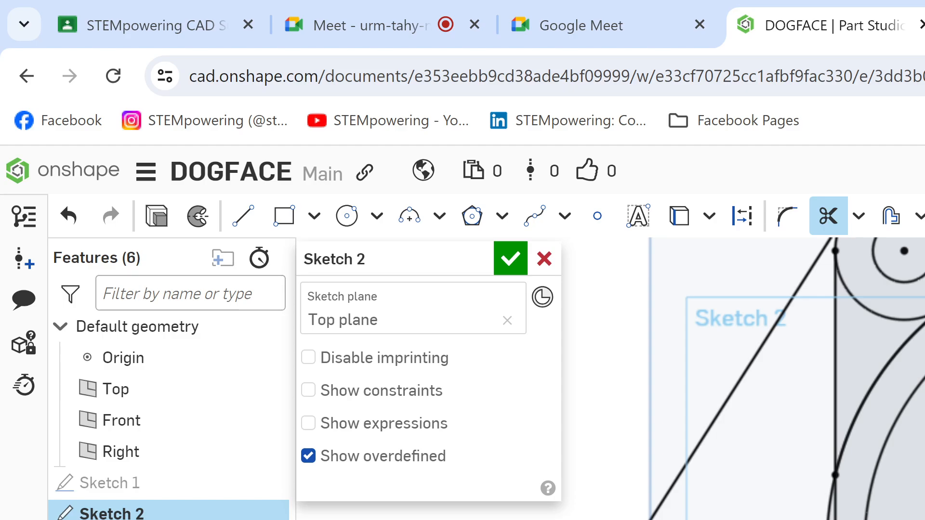
scroll(915, 500, "down", 4)
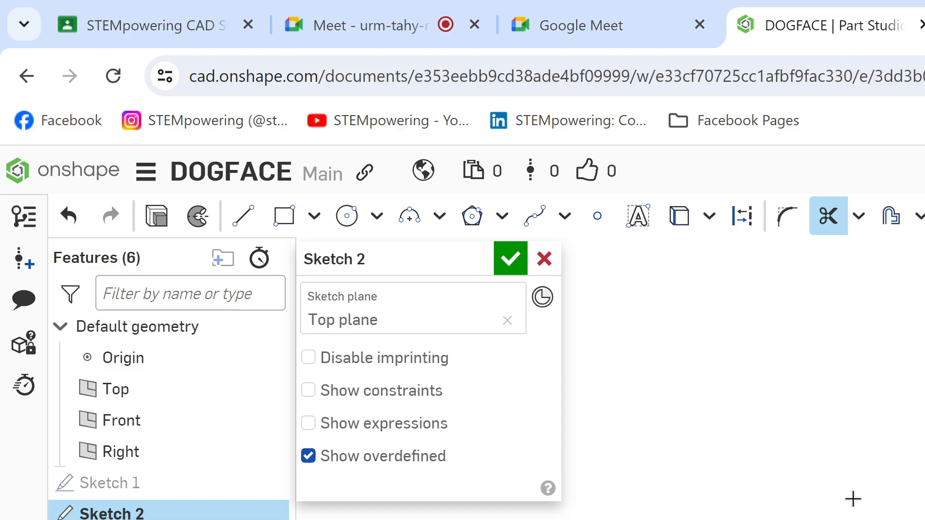
scroll(915, 506, "up", 6)
middle_click_drag(915, 501, 777, 459)
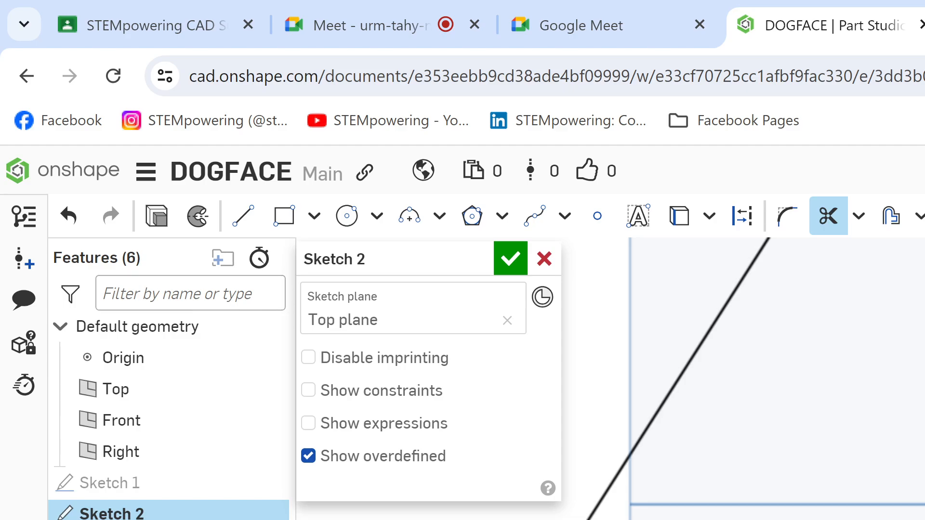
scroll(890, 434, "down", 4)
scroll(891, 448, "up", 2)
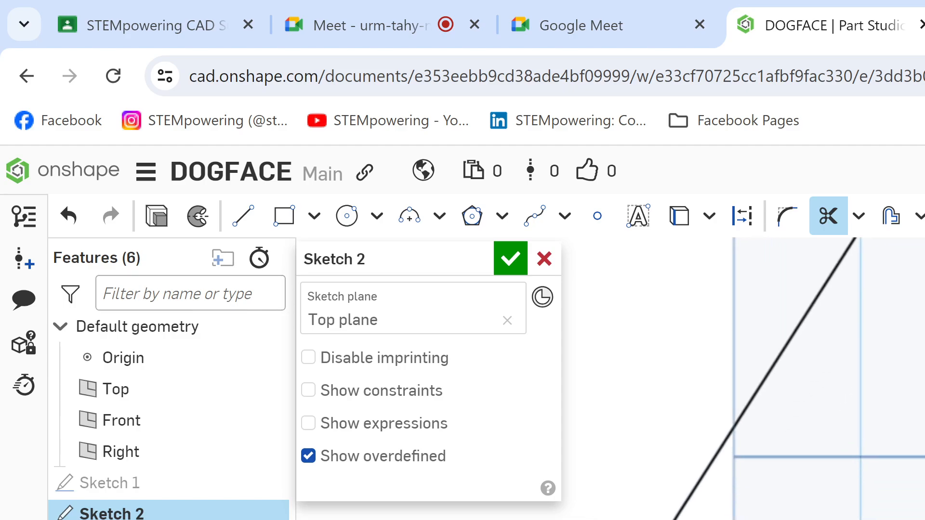
scroll(891, 462, "down", 1)
key("a")
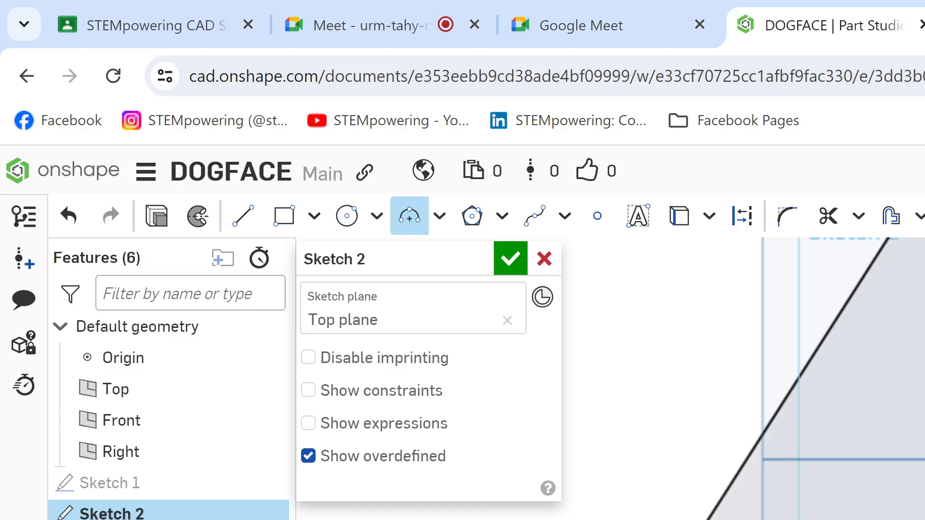
key("Escape")
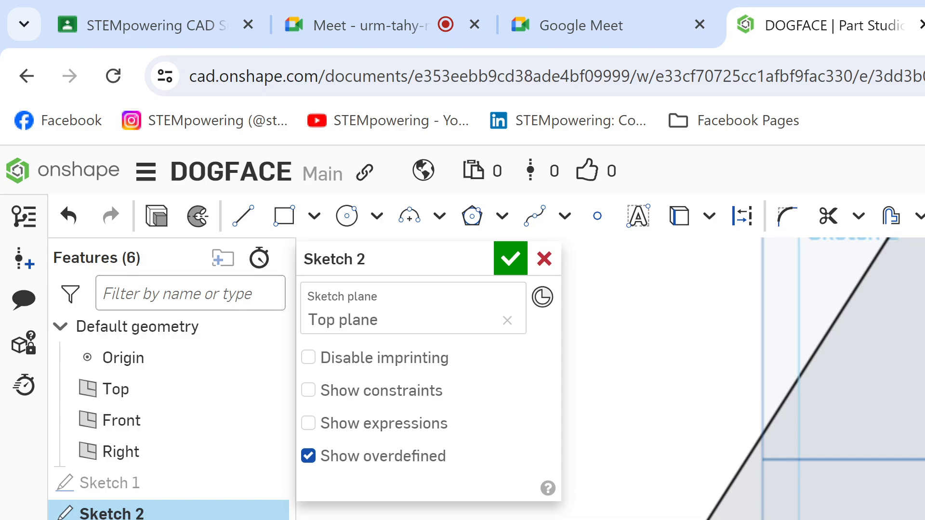
key("Delete")
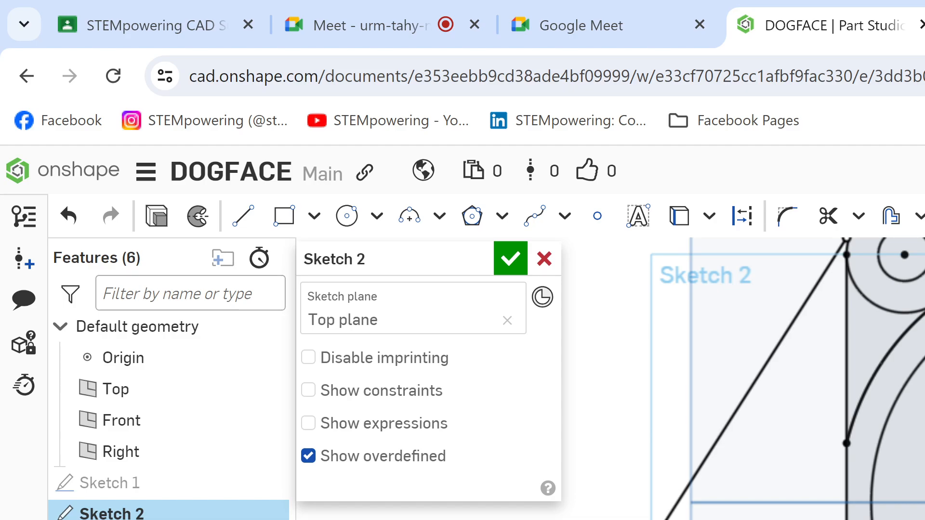
Step: Trim the larger concentric circle's remaining geometry around the lower part of the left vertical line
scroll(854, 515, "down", 2)
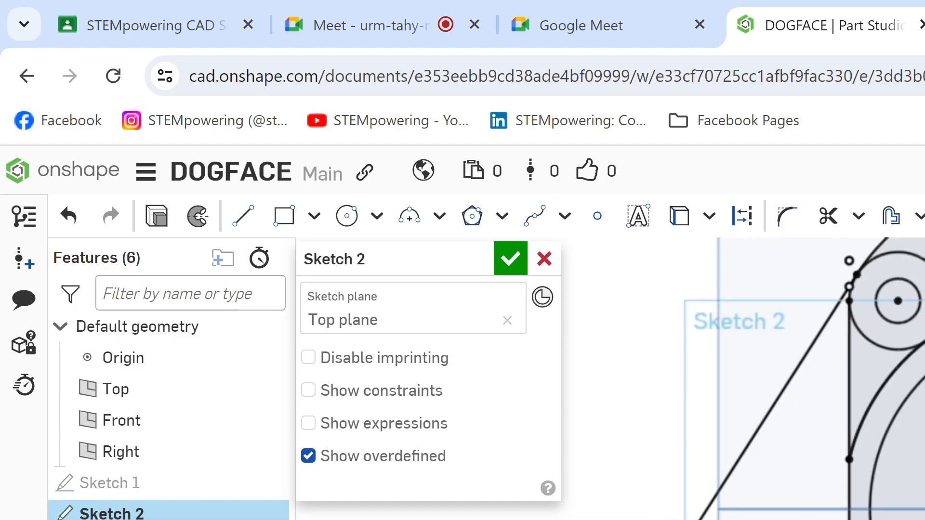
middle_click_drag(855, 513, 849, 517)
mouse_move(855, 476)
middle_mouse_down()
mouse_move(846, 517)
mouse_move(859, 461)
middle_mouse_up()
scroll(867, 515, "down", 1)
scroll(867, 515, "up", 2)
scroll(905, 510, "down", 1)
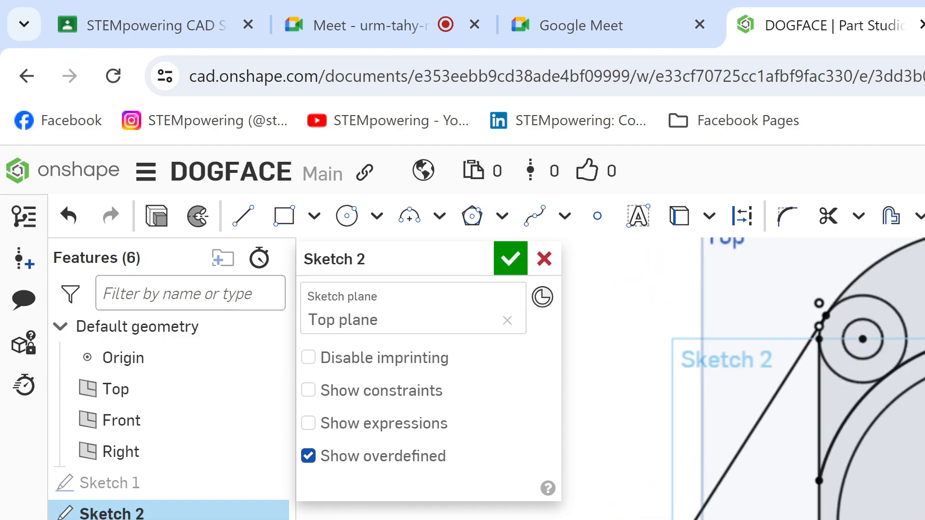
scroll(867, 510, "up", 3)
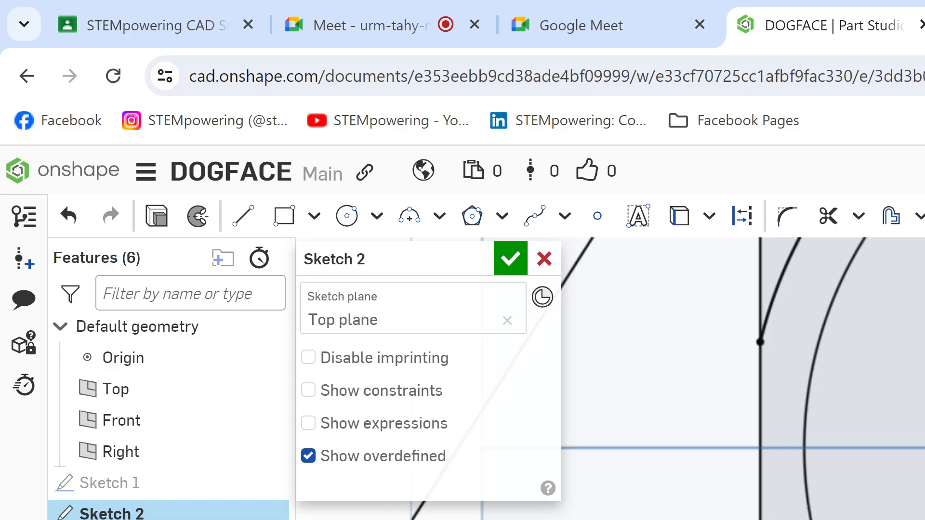
key("m")
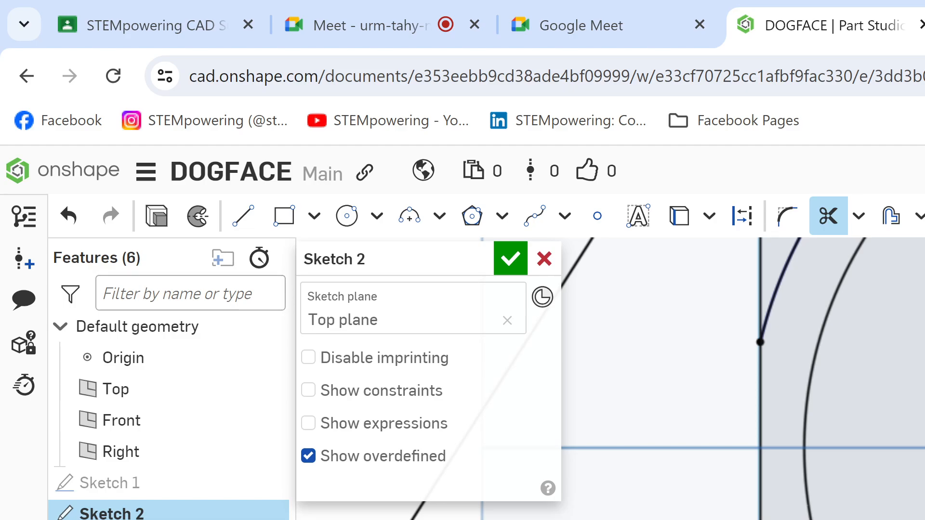
scroll(790, 385, "down", 3)
mouse_move(789, 386)
middle_mouse_down()
mouse_move(726, 365)
mouse_move(722, 398)
middle_mouse_up()
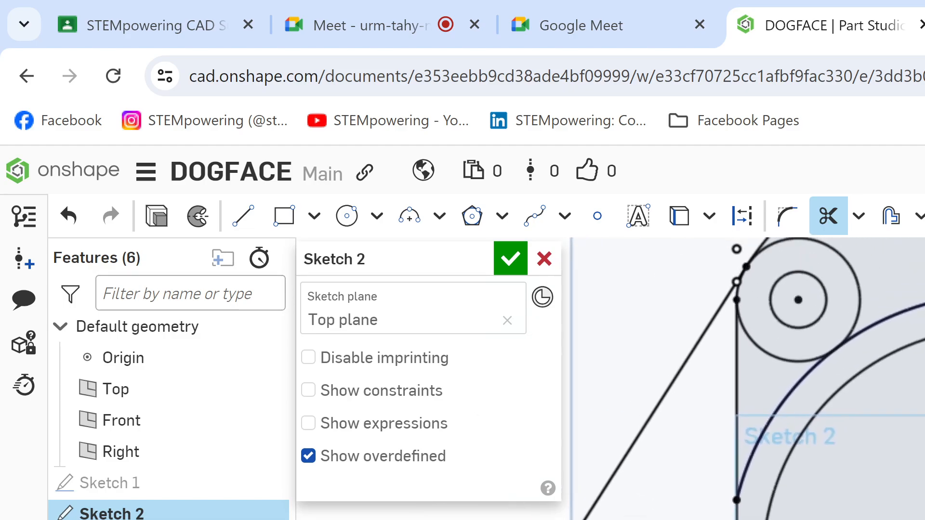
scroll(722, 398, "down", 1)
Step: Check the Google Meet call, return to the Onshape sketch and examine where the large arc meets the left vertical line
left_click(404, 29)
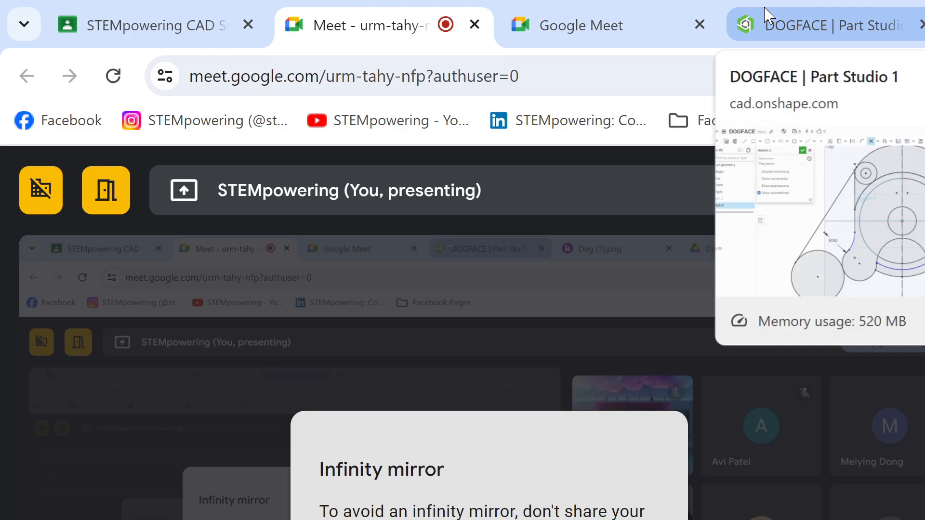
left_click(769, 13)
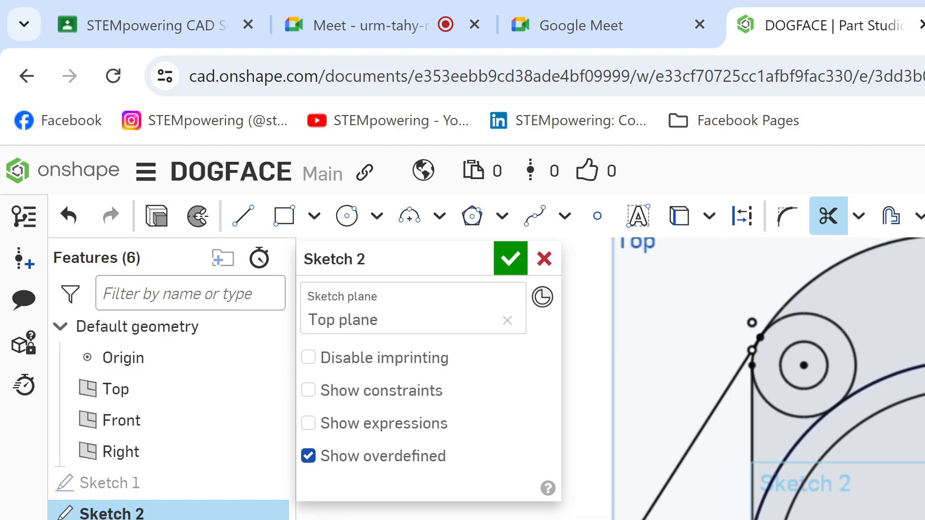
scroll(741, 378, "up", 2)
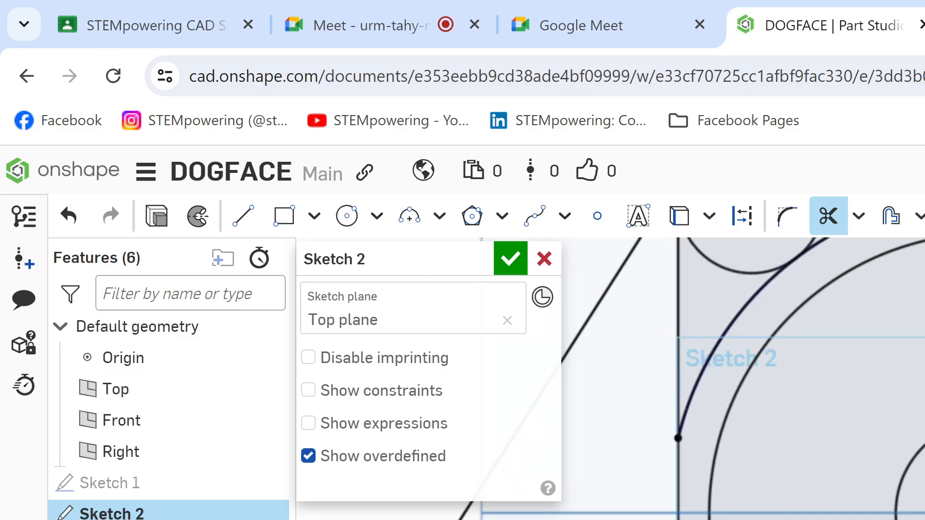
middle_click_drag(751, 433, 739, 326)
scroll(742, 379, "down", 1)
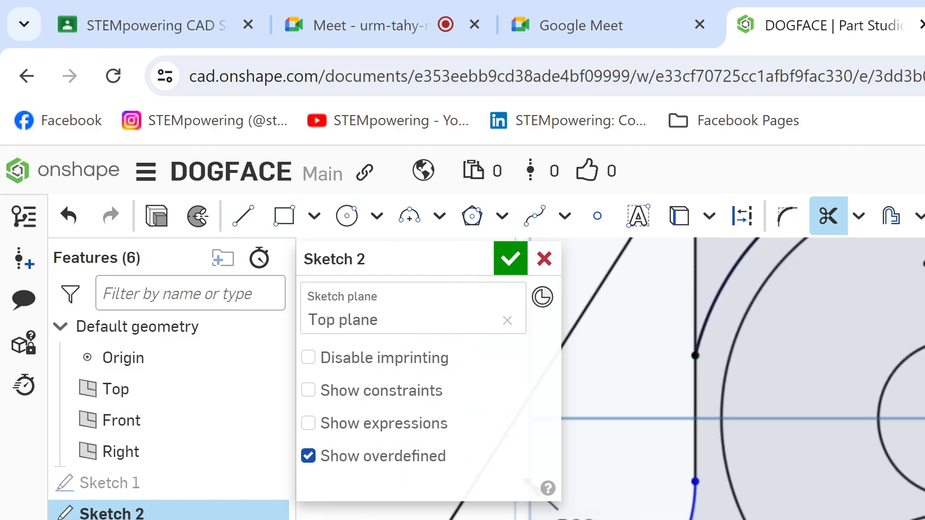
scroll(741, 378, "down", 3)
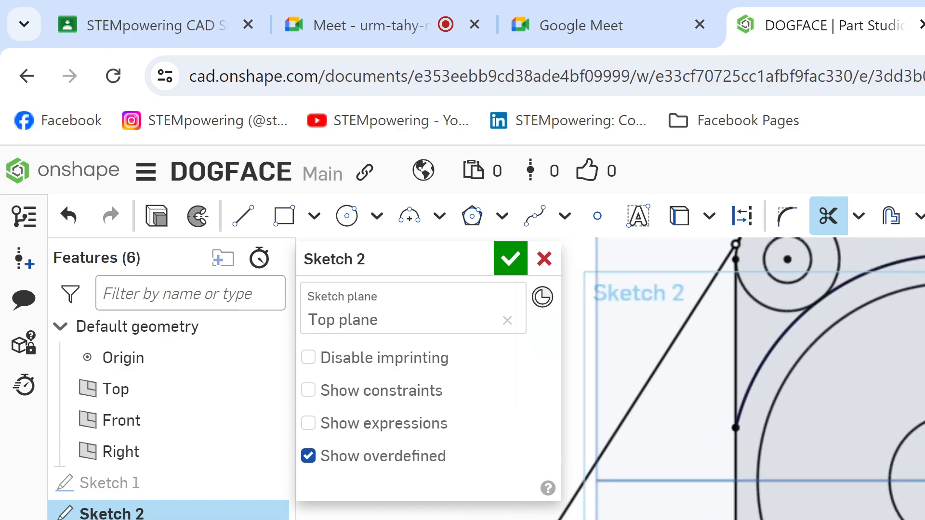
Step: Check the Ø22 circles and inner arcs in the Dog (1).png drawing, then return to Onshape and examine the sketch's upper left circle
key("ctrl+Tab")
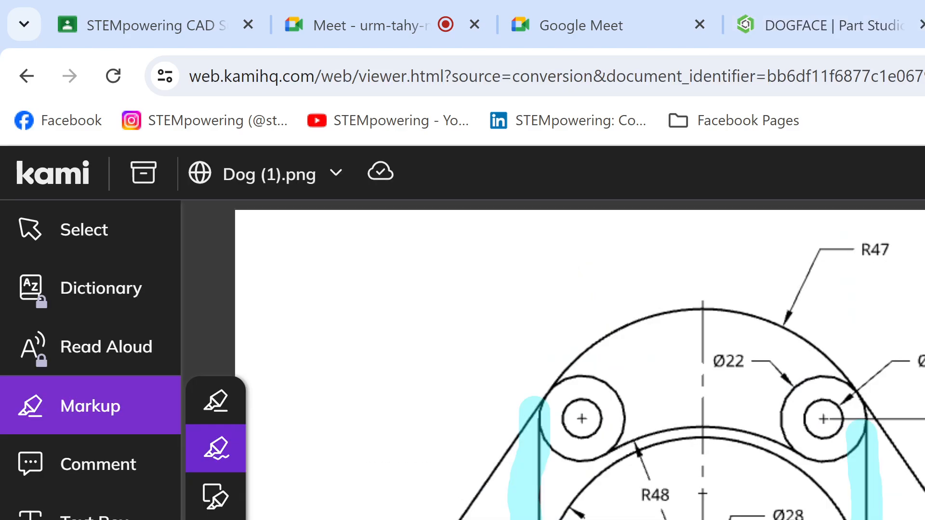
left_click(896, 25)
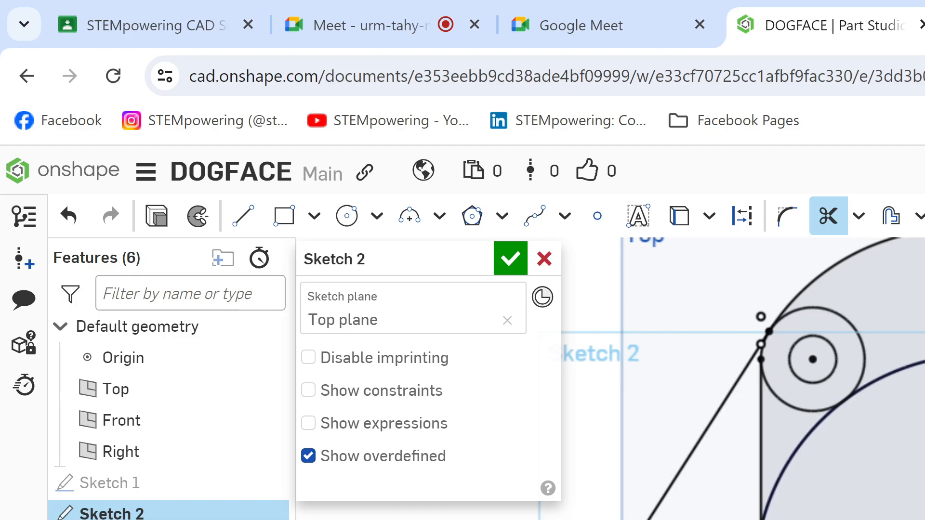
scroll(742, 378, "down", 3)
mouse_move(743, 379)
middle_mouse_down()
mouse_move(775, 386)
mouse_move(792, 357)
middle_mouse_up()
scroll(743, 378, "up", 6)
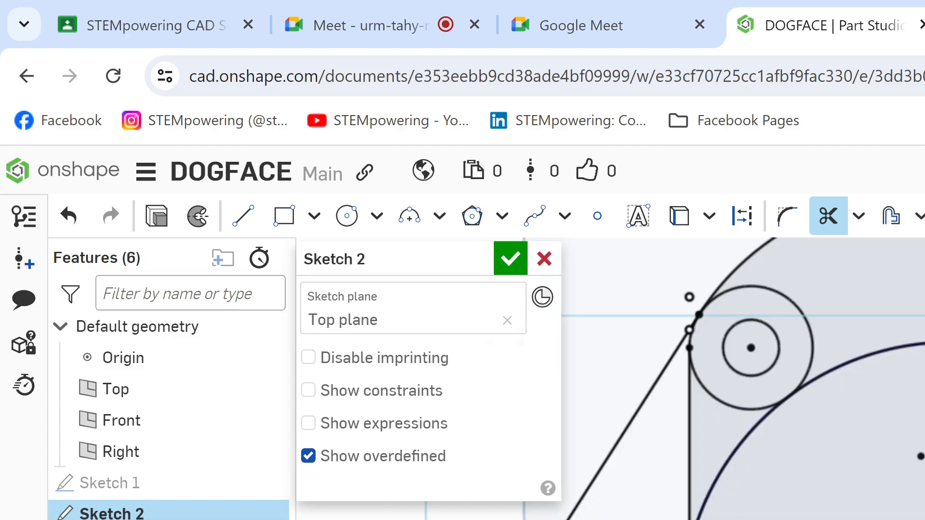
middle_click_drag(743, 289, 704, 506)
scroll(743, 379, "up", 4)
scroll(743, 378, "up", 5)
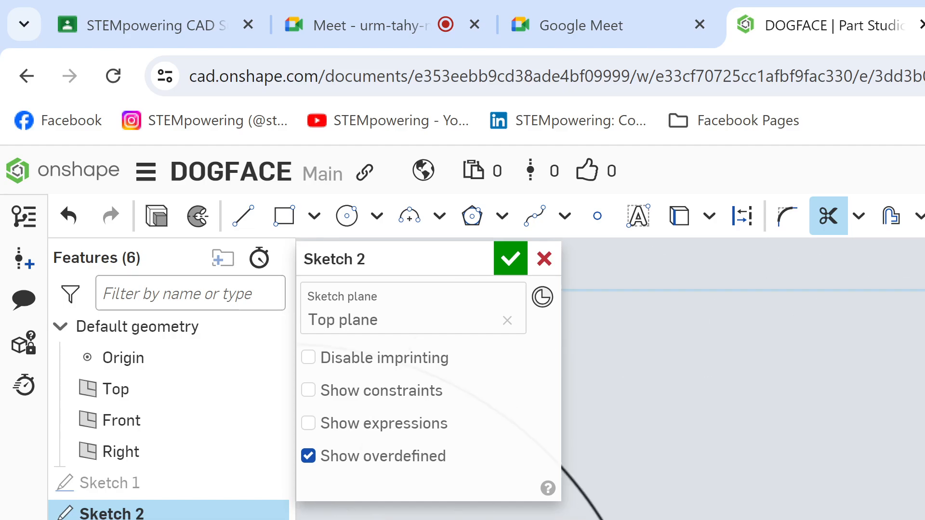
Step: Examine Sketch 2 around the central circle, the left Ø22 circle and the slanted left line for geometry still needing trimming
key("Escape")
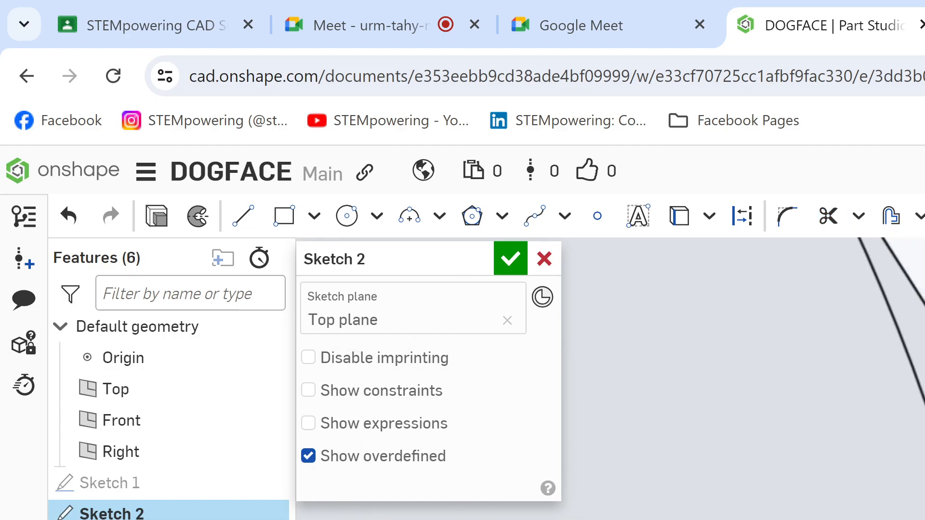
key("m")
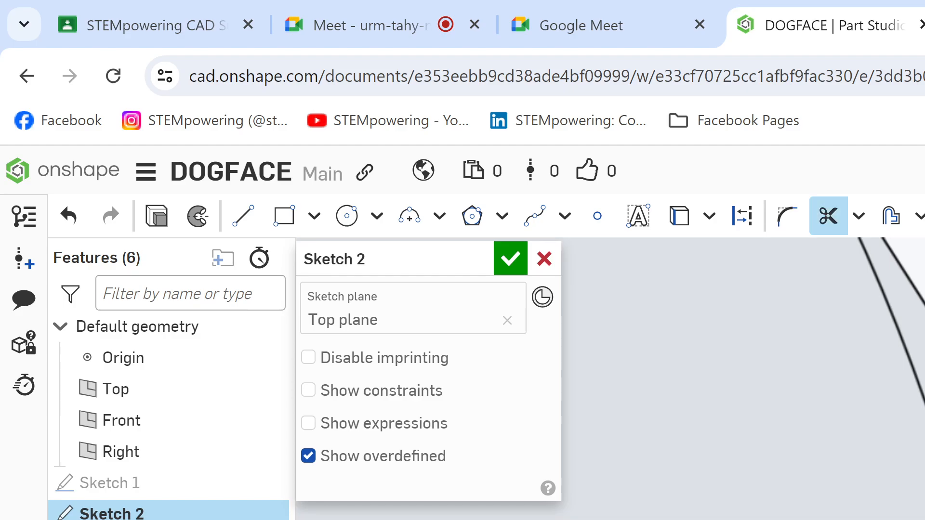
scroll(741, 381, "down", 10)
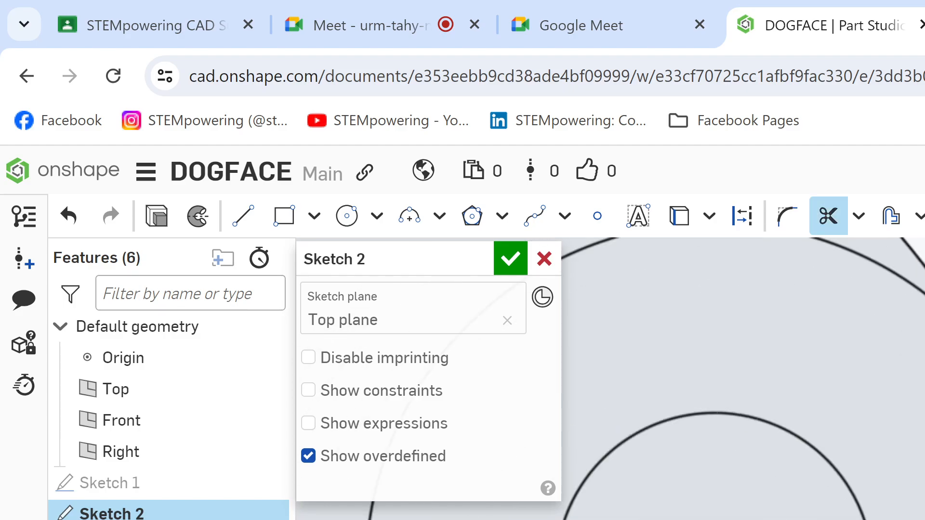
middle_click_drag(777, 407, 725, 241)
mouse_move(725, 501)
middle_mouse_down()
mouse_move(757, 386)
mouse_move(663, 265)
middle_mouse_up()
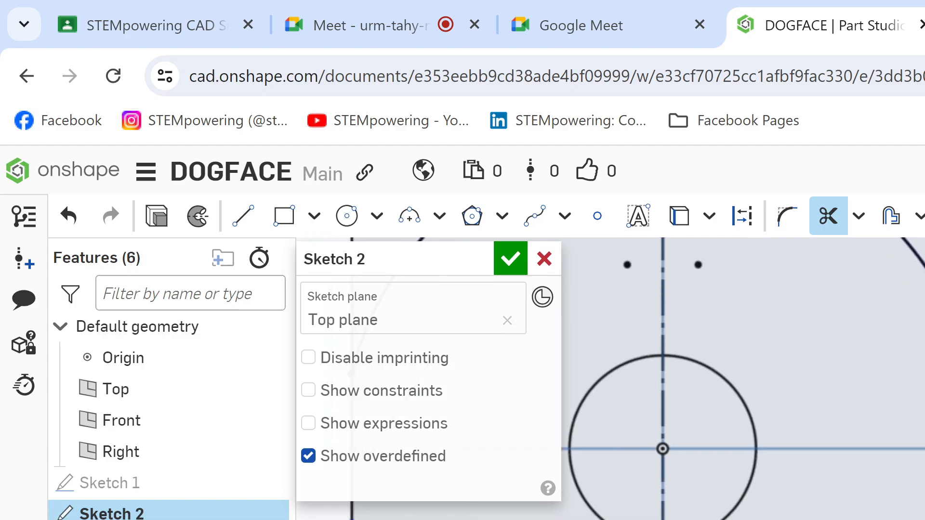
middle_click_drag(662, 448, 635, 310)
mouse_move(602, 239)
middle_mouse_down()
mouse_move(658, 444)
mouse_move(713, 505)
mouse_move(891, 519)
middle_mouse_up()
middle_click_drag(712, 366, 765, 387)
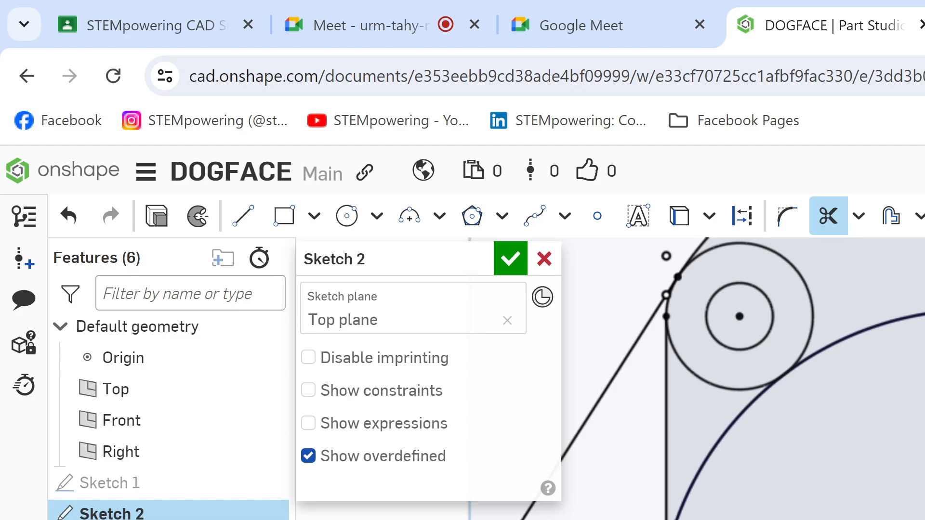
middle_click_drag(612, 409, 907, 295)
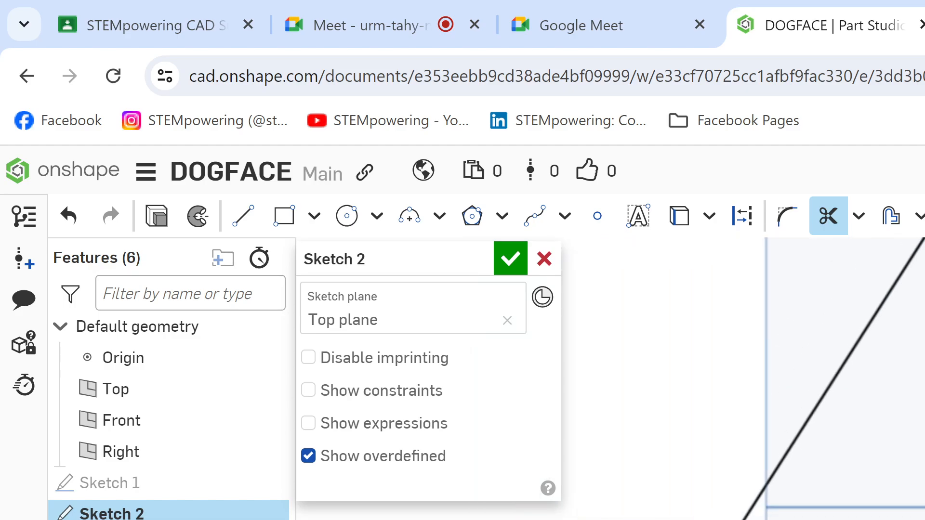
mouse_move(698, 366)
middle_mouse_down()
mouse_move(760, 403)
mouse_move(760, 422)
middle_mouse_up()
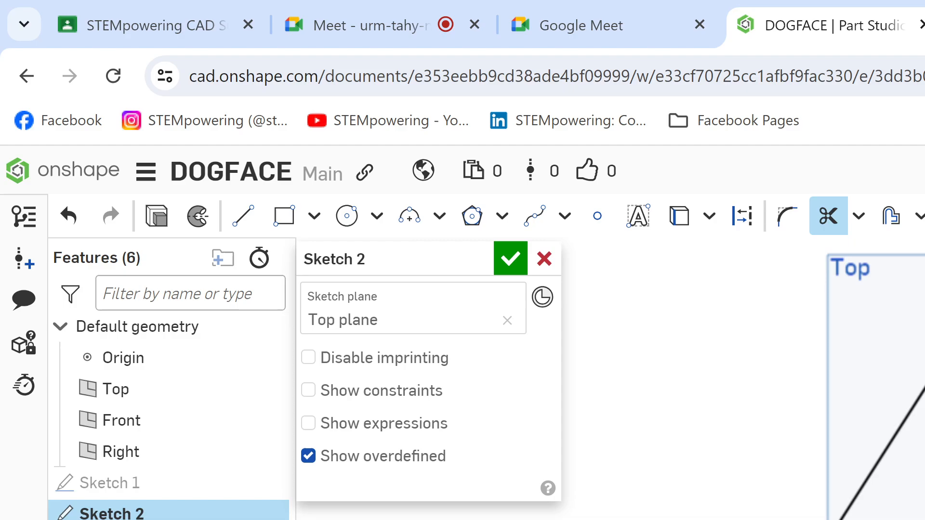
mouse_move(922, 366)
middle_mouse_down()
mouse_move(894, 370)
mouse_move(894, 388)
middle_mouse_up()
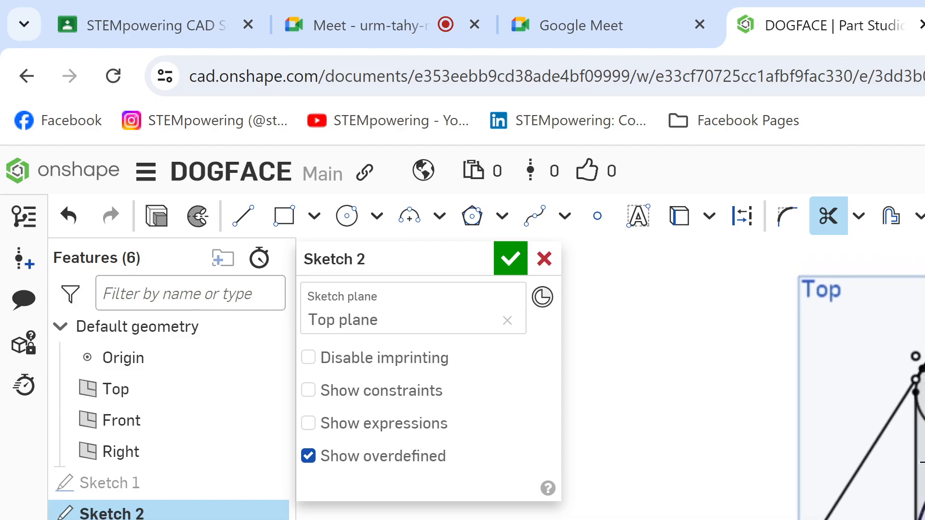
scroll(904, 327, "up", 7)
middle_click_drag(713, 376, 910, 385)
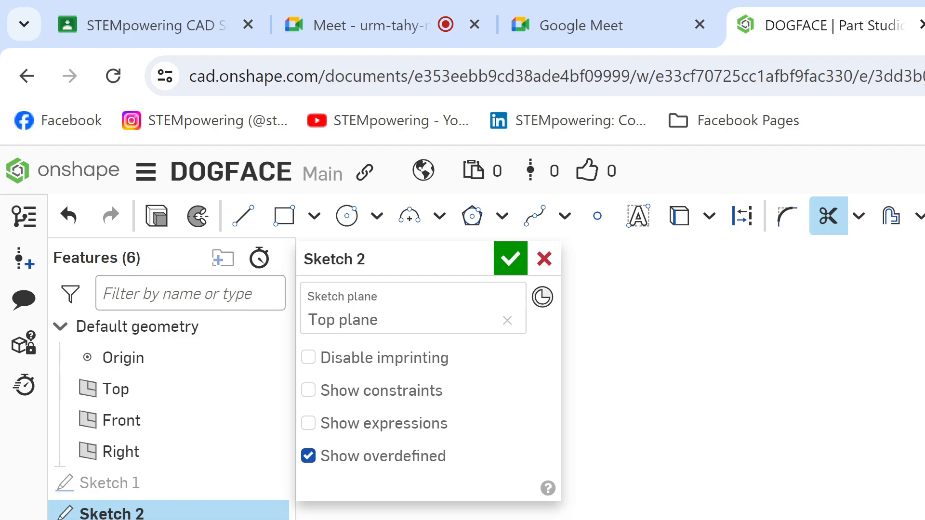
scroll(742, 380, "up", 10)
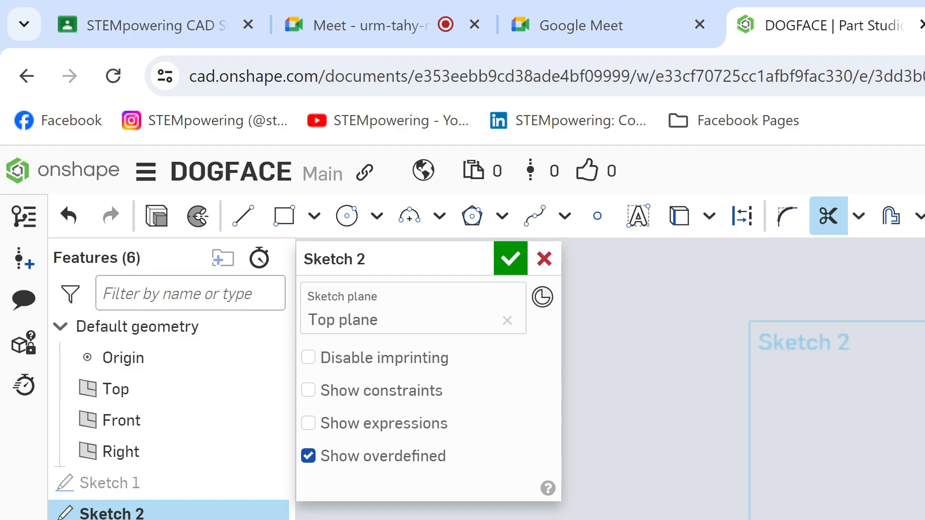
scroll(741, 380, "up", 3)
scroll(742, 381, "down", 5)
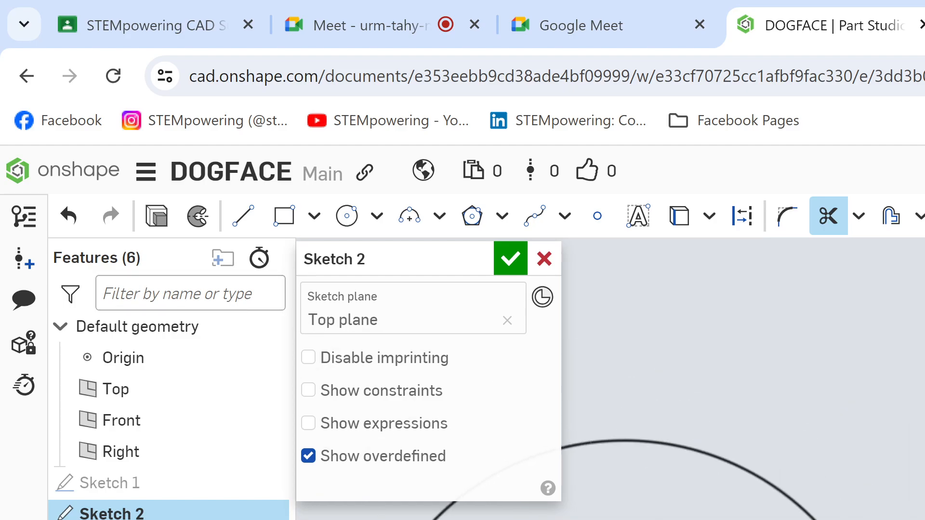
Step: Trim away the upper outer arc of the dog head in Sketch 2
key("l")
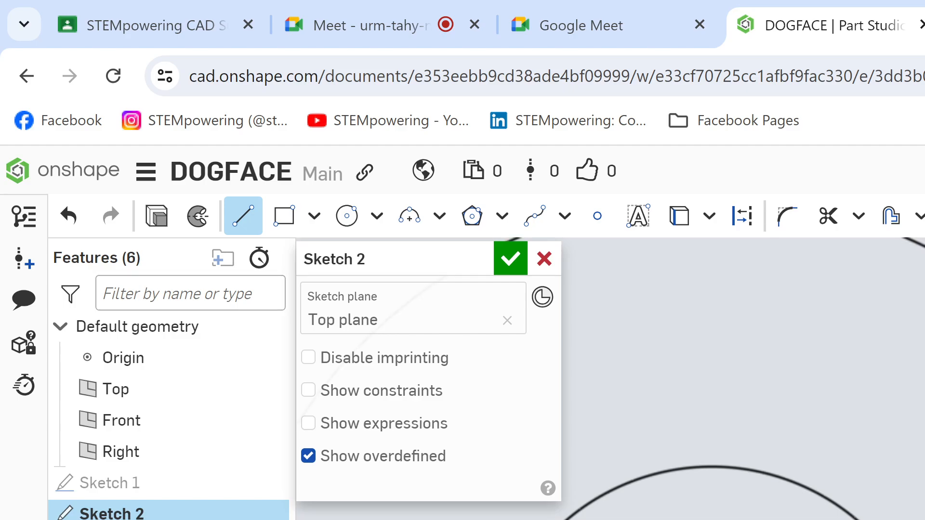
scroll(742, 380, "down", 10)
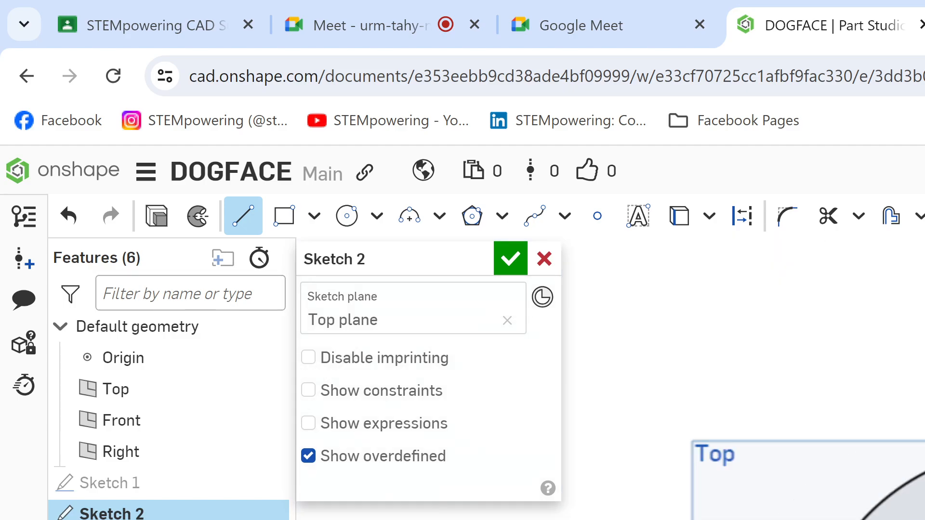
scroll(741, 381, "down", 3)
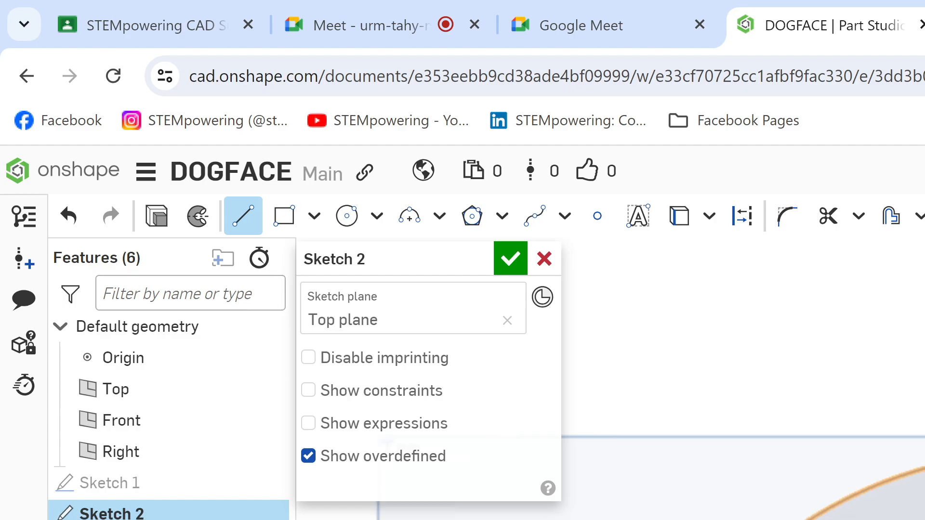
key("m")
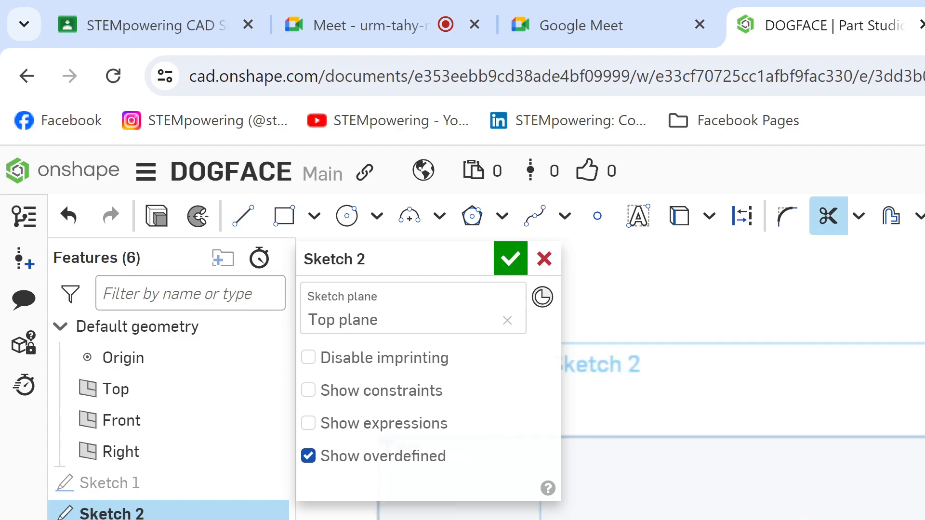
Step: Redraw the head's upper outer edge as a three-point arc and undo the last change made to the sketch
key("a")
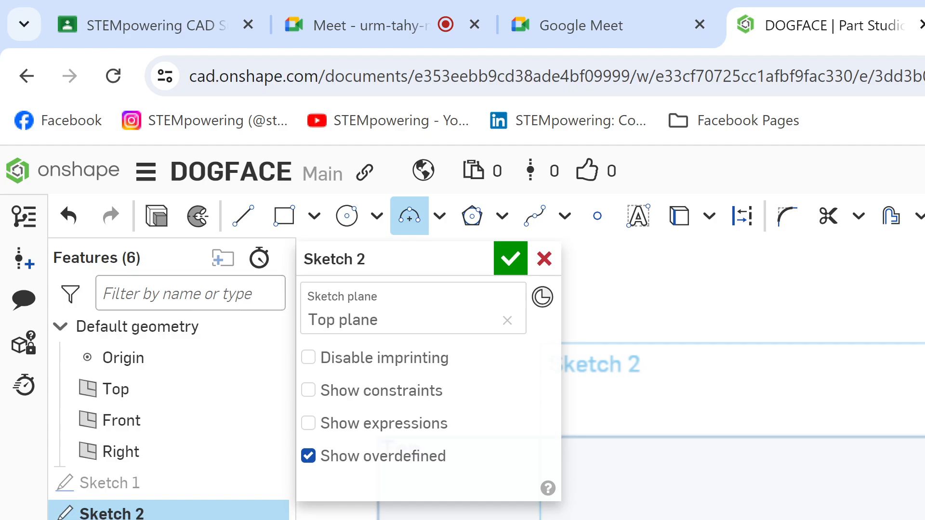
key("Escape")
key("l")
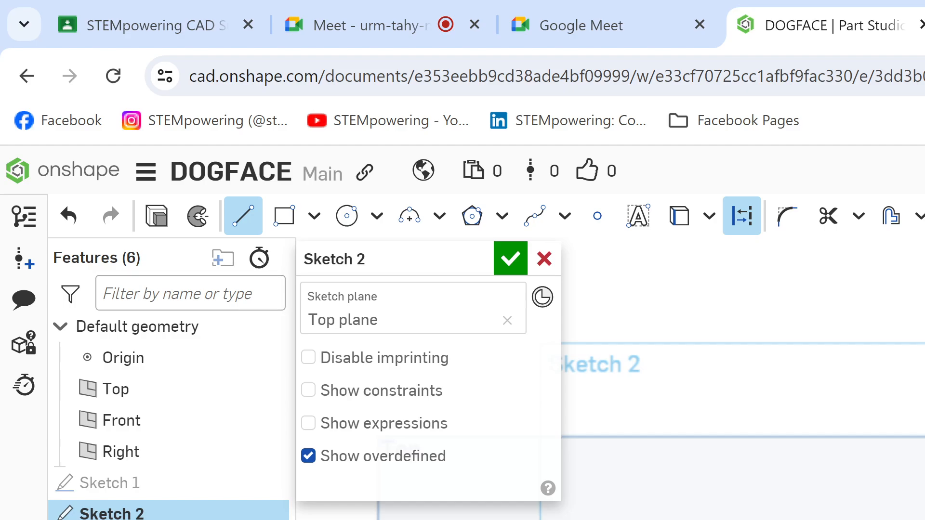
key("Escape")
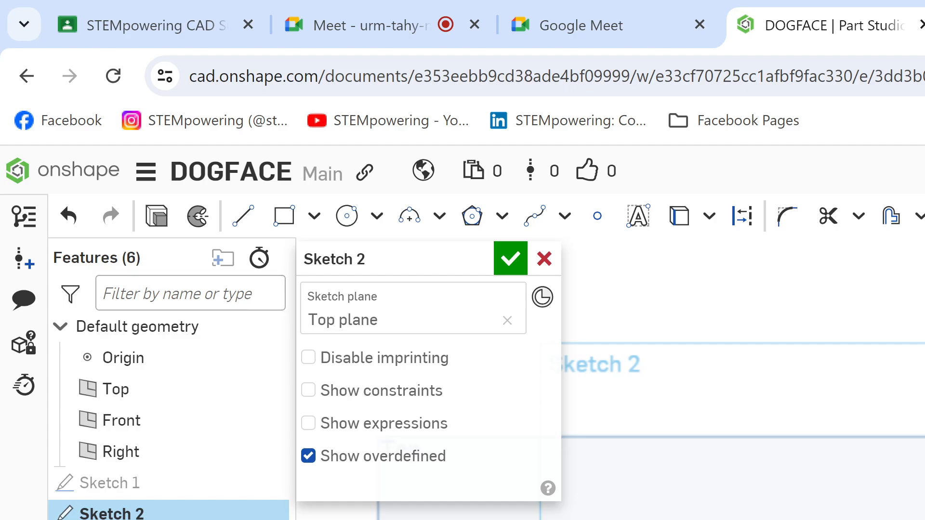
key("a")
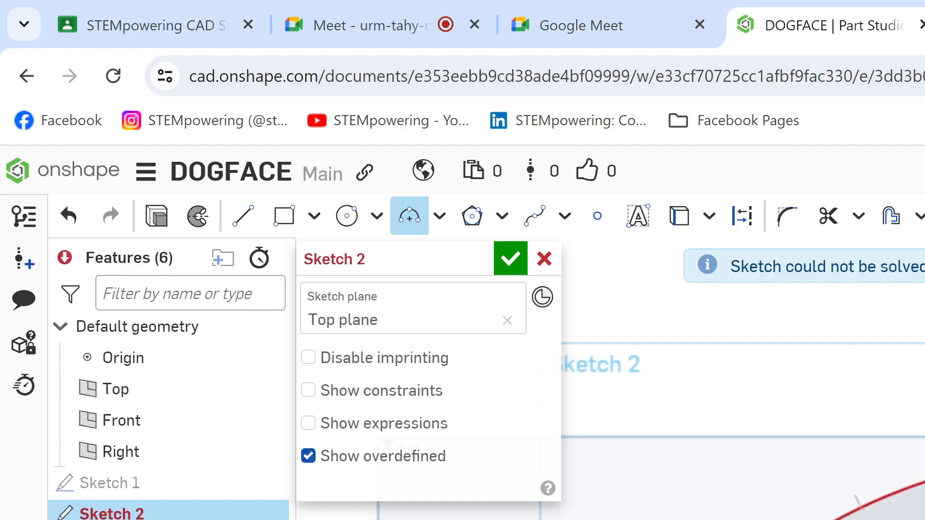
key("ctrl+z")
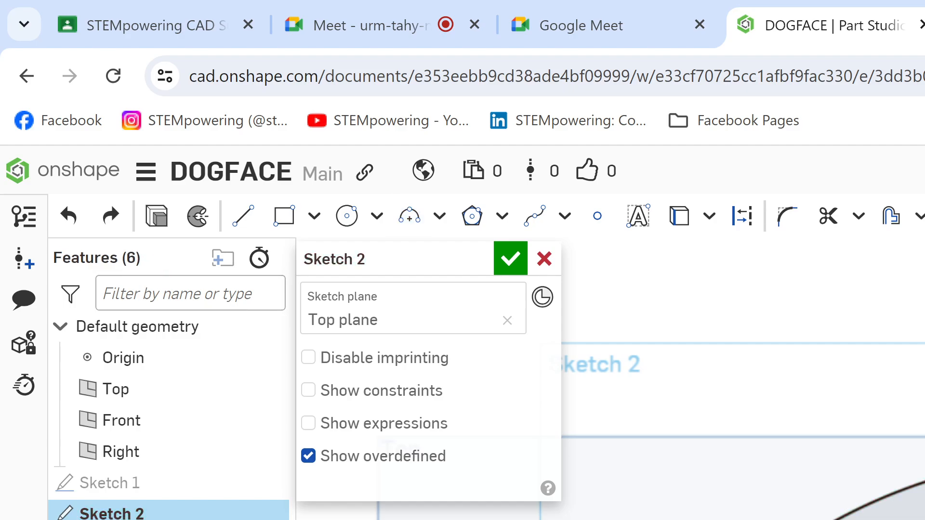
Step: Trim the large arc where it meets the right vertical line in Sketch 2
scroll(922, 468, "down", 2)
scroll(923, 505, "down", 2)
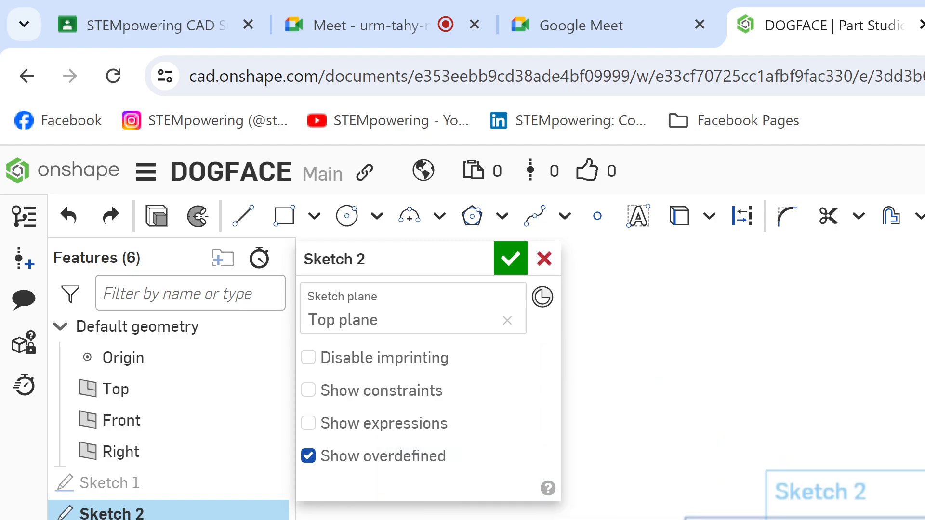
middle_click_drag(924, 519, 841, 344)
scroll(840, 344, "down", 1)
mouse_move(898, 444)
middle_mouse_down()
mouse_move(907, 375)
mouse_move(923, 411)
mouse_move(919, 518)
mouse_move(922, 453)
middle_mouse_up()
scroll(923, 410, "down", 2)
scroll(922, 511, "up", 3)
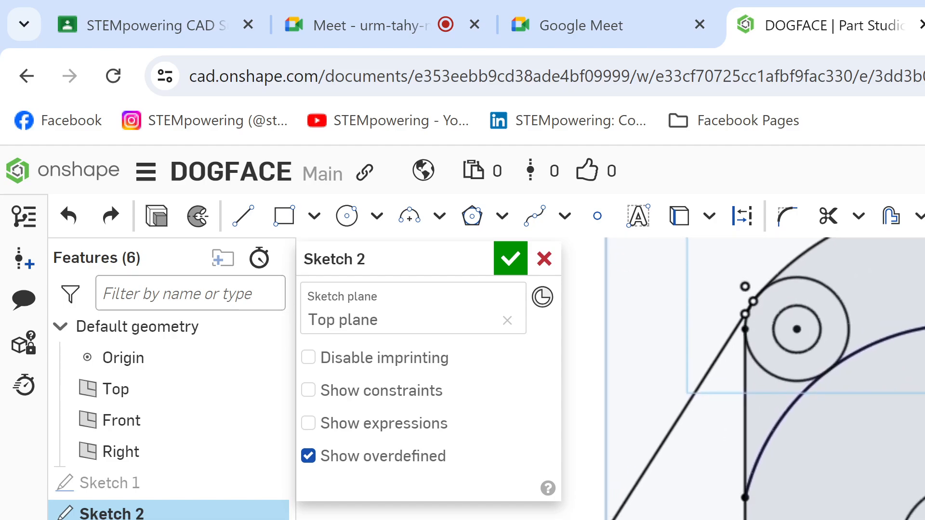
scroll(922, 455, "down", 1)
scroll(922, 433, "up", 5)
scroll(922, 434, "down", 5)
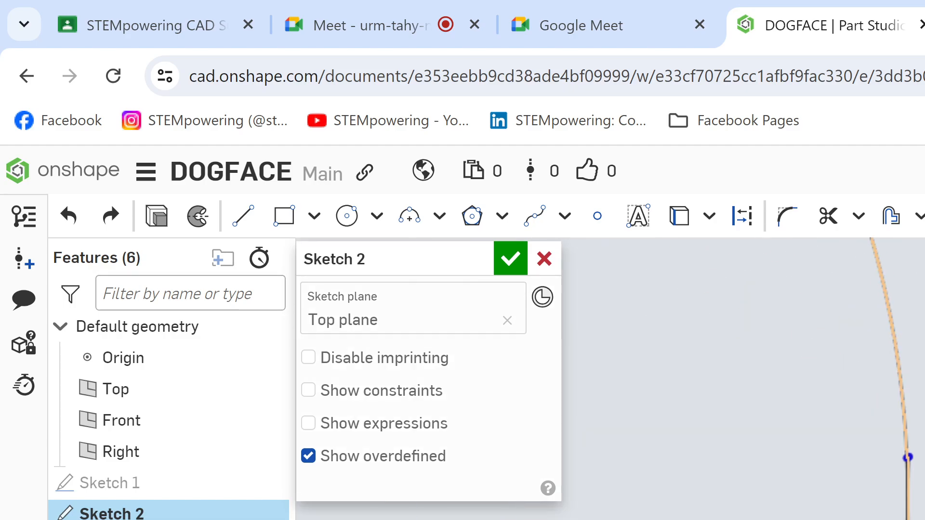
key("m")
scroll(850, 490, "down", 8)
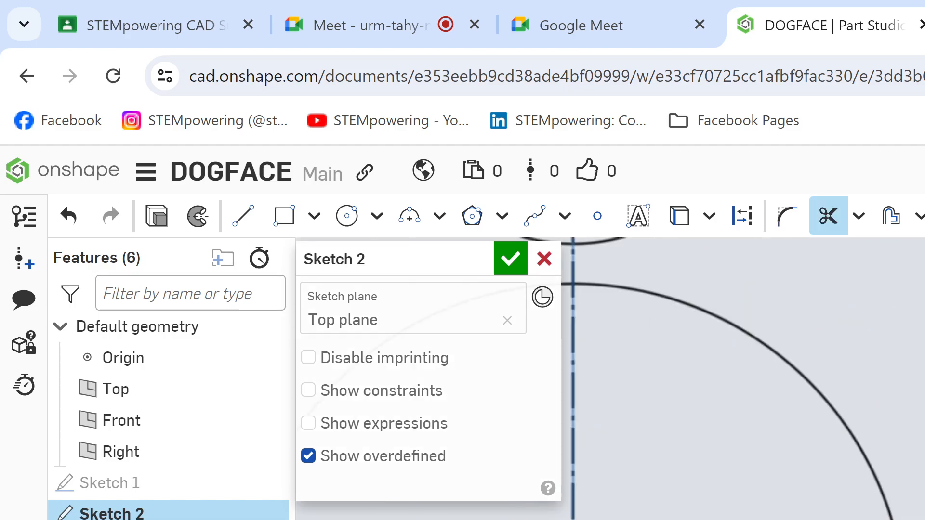
middle_click_drag(849, 463, 922, 516)
scroll(922, 515, "down", 1)
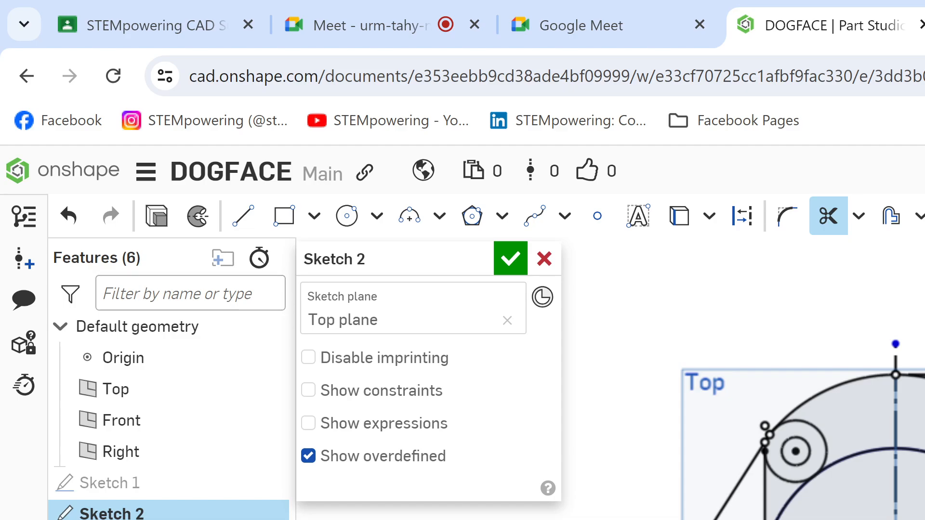
Step: Examine the outline around the left Ø22 circle, then switch to the Google Meet call to check on the class
scroll(922, 419, "up", 1)
scroll(922, 390, "down", 1)
middle_click_drag(886, 388, 922, 330)
scroll(922, 421, "up", 2)
middle_click_drag(860, 424, 922, 418)
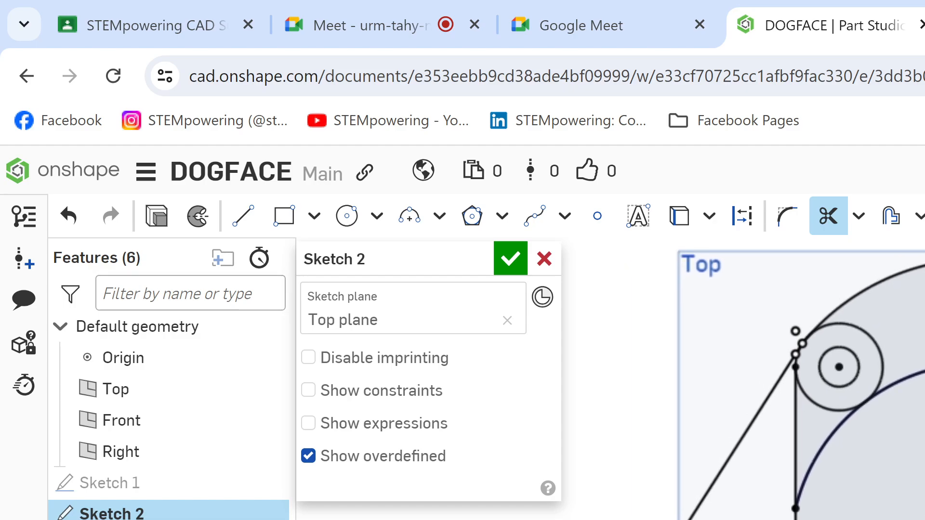
left_click(645, 8)
left_click(781, 11)
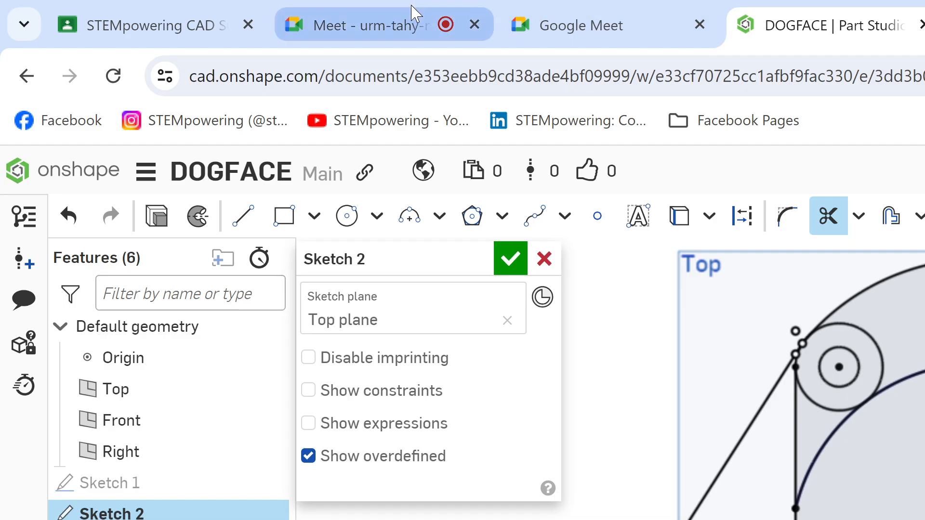
left_click(407, 24)
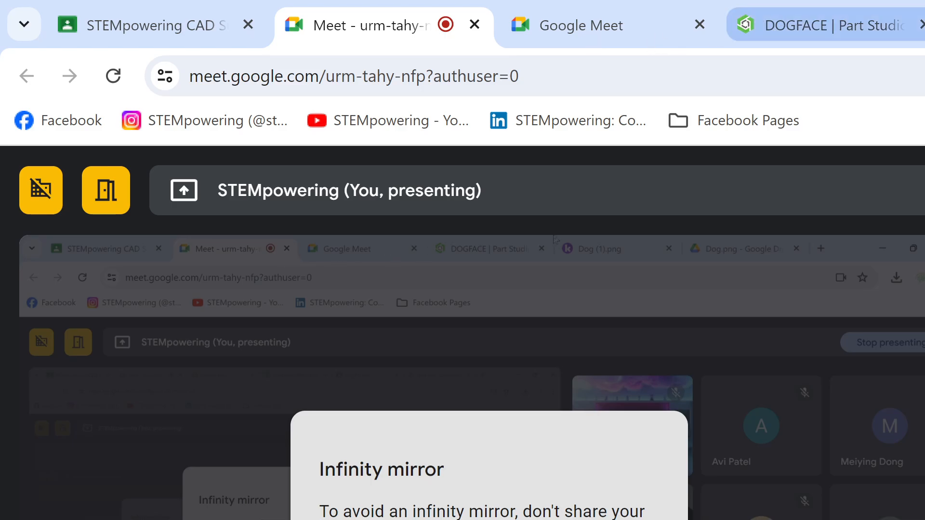
mouse_move(744, 33)
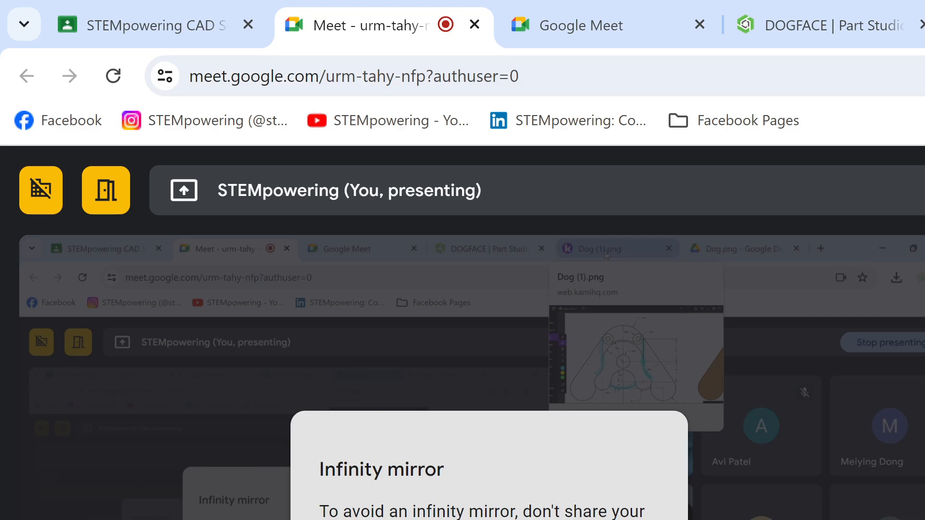
Step: Switch to the Dog (1).png drawing in Kami and examine its Ø22 circles and R42 and R48 arcs
key("ctrl+5")
scroll(422, 387, "down", 5)
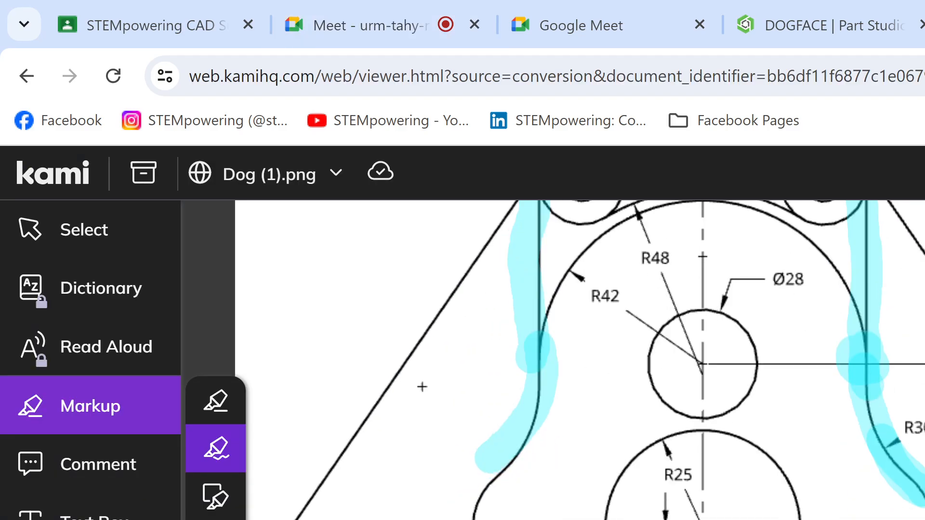
scroll(578, 362, "up", 2)
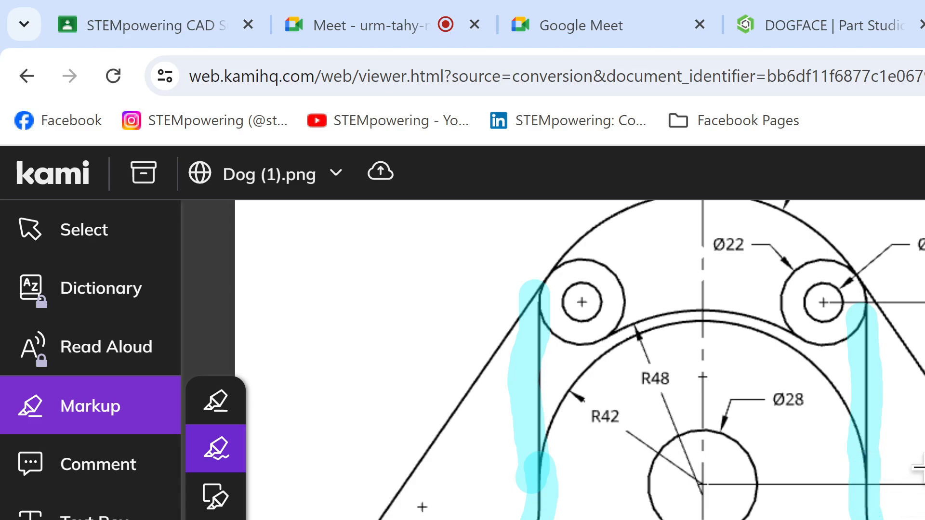
Step: Highlight the R48 arc between the two Ø22 circles in the Dog (1).png drawing
scroll(887, 446, "up", 3)
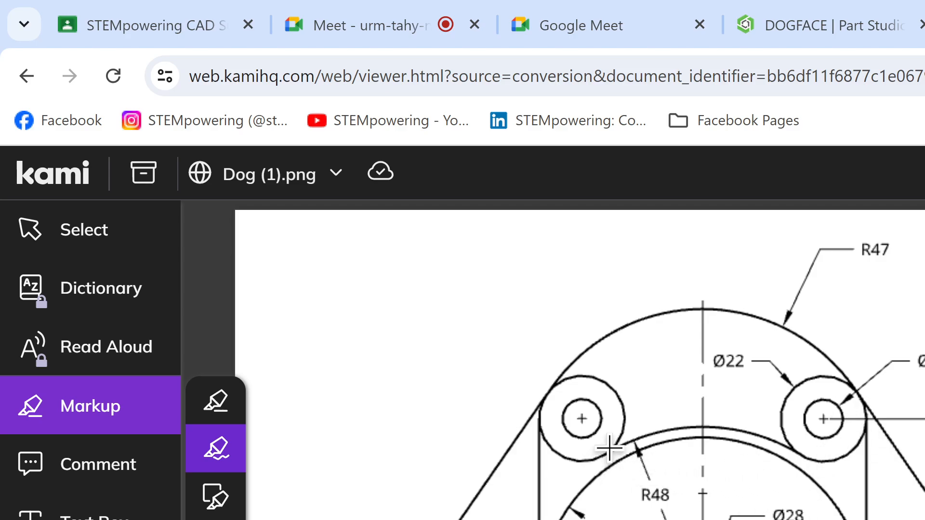
mouse_move(609, 448)
left_mouse_down()
mouse_move(649, 428)
mouse_move(764, 427)
mouse_move(785, 442)
left_mouse_up()
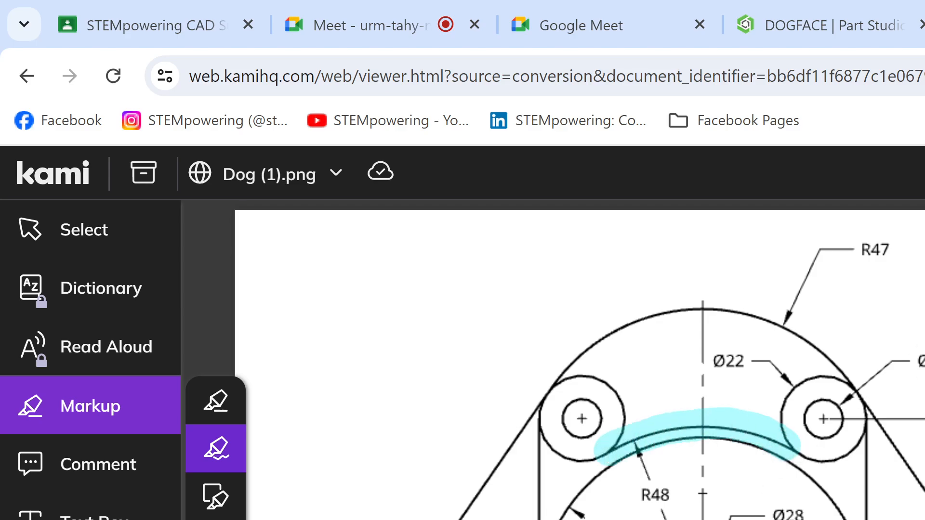
Step: Switch to the DOGFACE Part Studio in Onshape and trim the large arc between the left vertical line and the left Ø22 circle
left_click(834, 28)
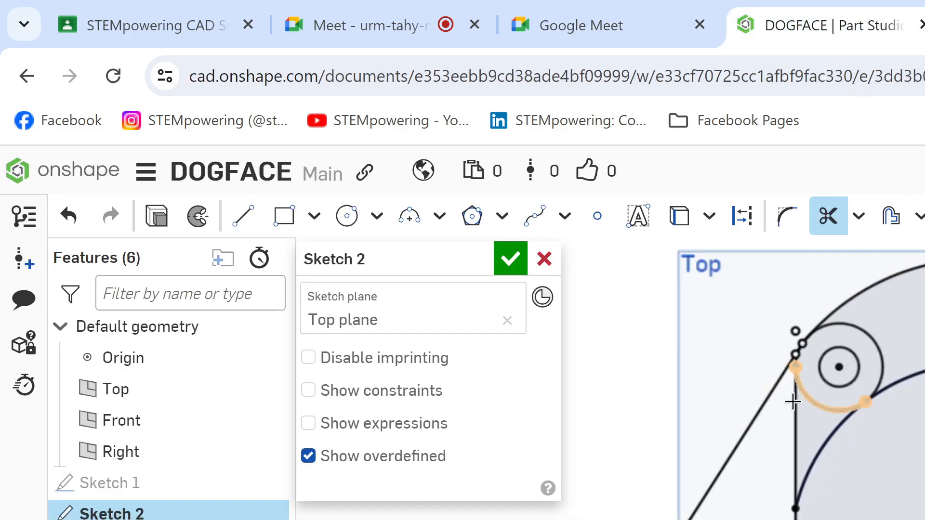
key("Escape")
left_click_drag(811, 413, 851, 516)
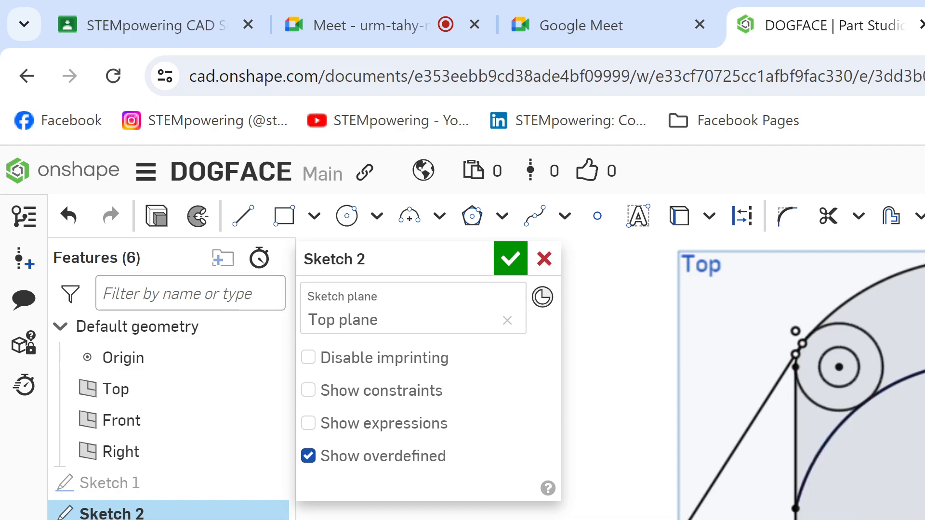
key("m")
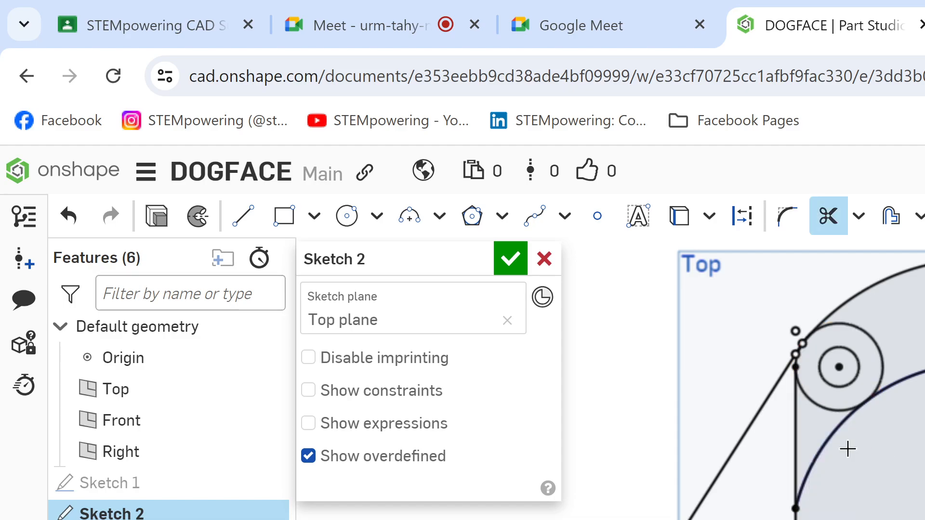
left_click(828, 427)
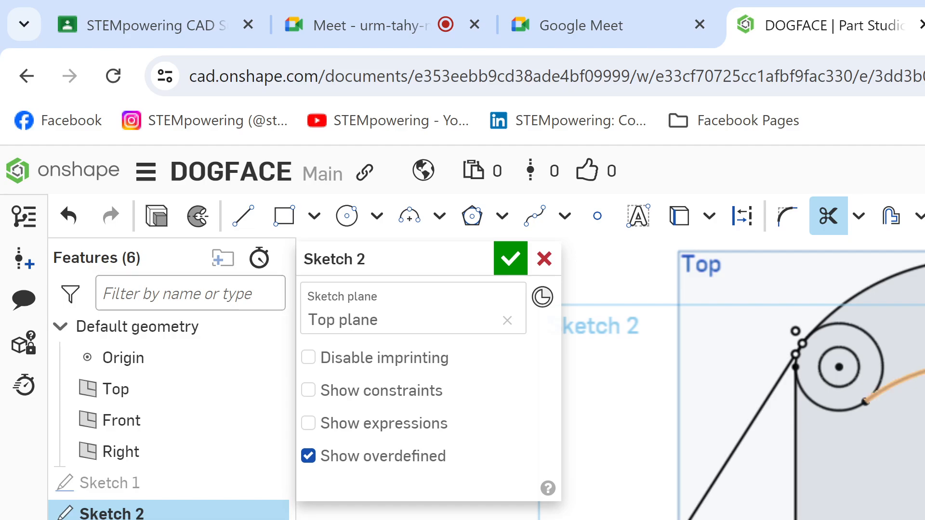
Step: Check the R48 and R42 arcs in the Kami drawing and draw a circle inside the large arc in Onshape's Sketch 2
left_click(916, 10)
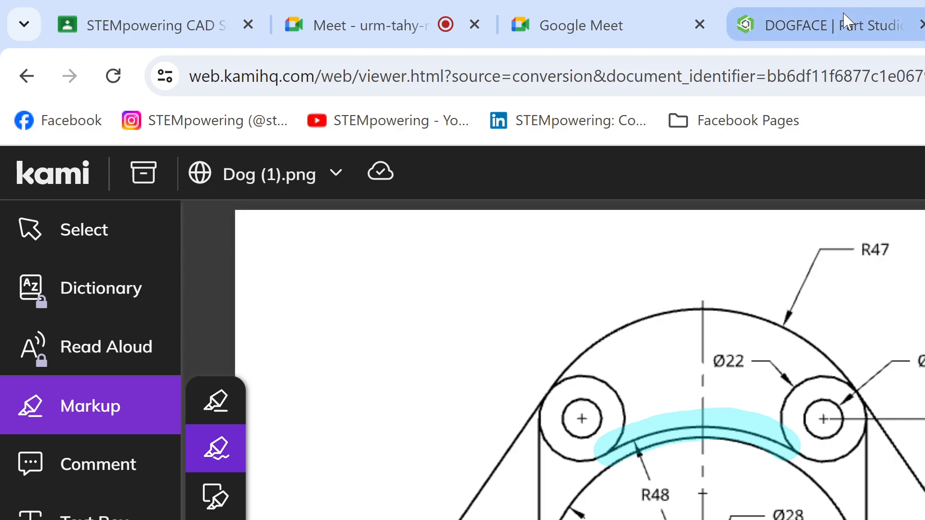
mouse_move(844, 15)
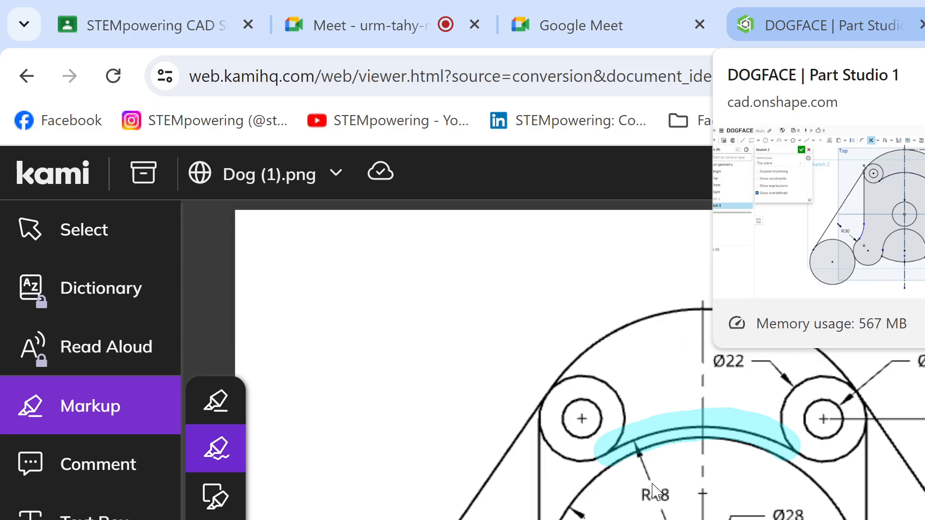
left_click(891, 19)
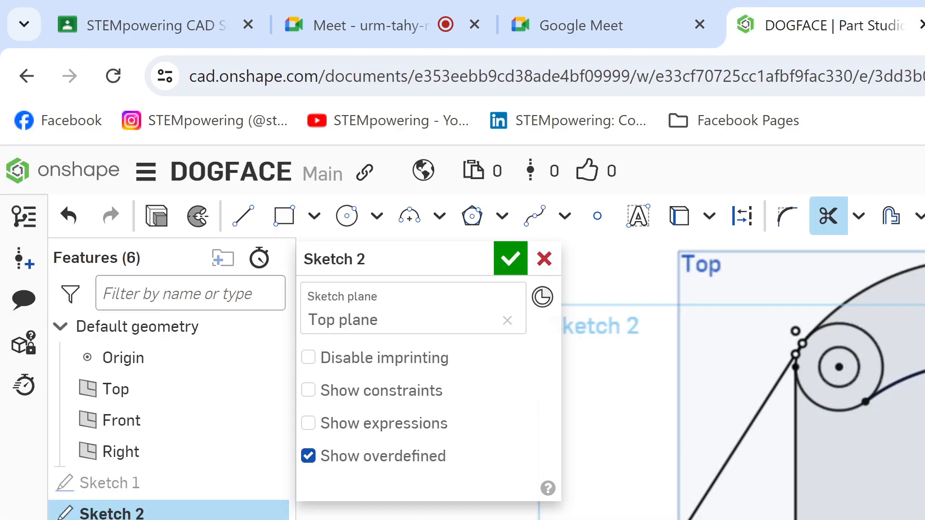
key("c")
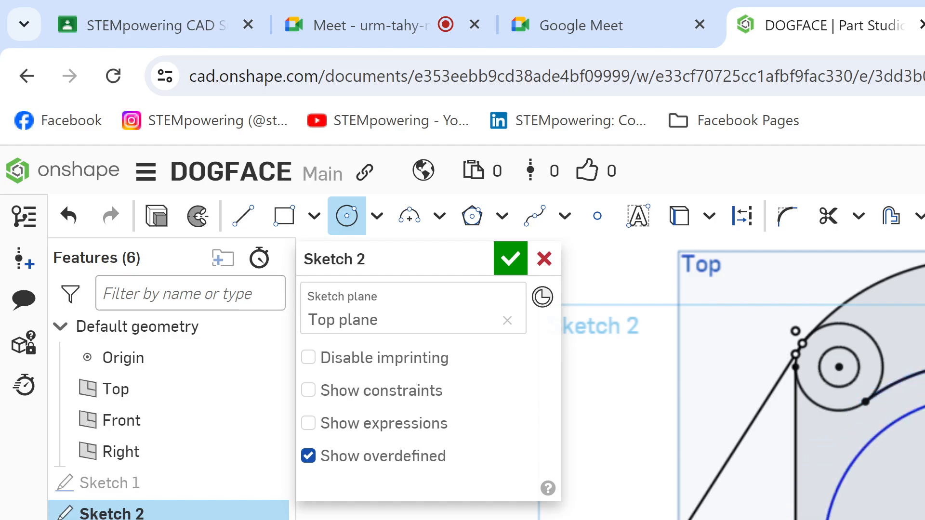
key("Return")
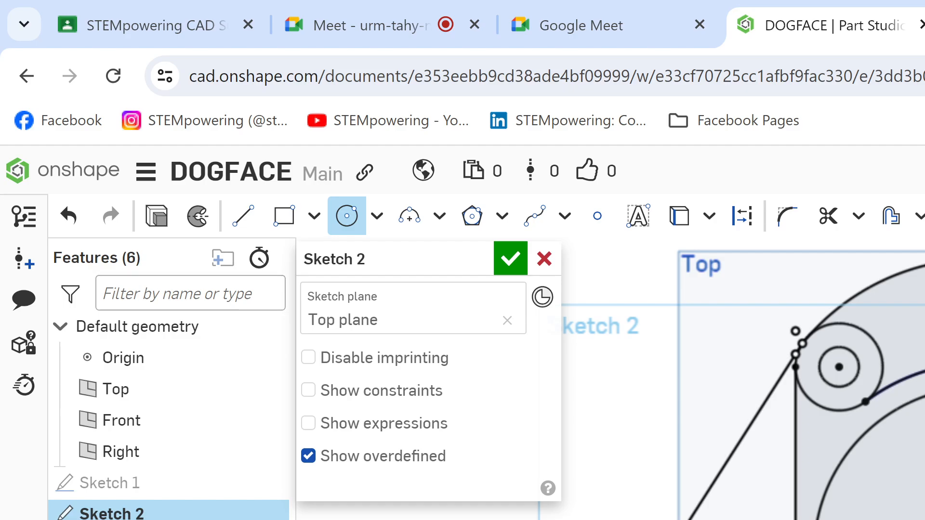
key("t")
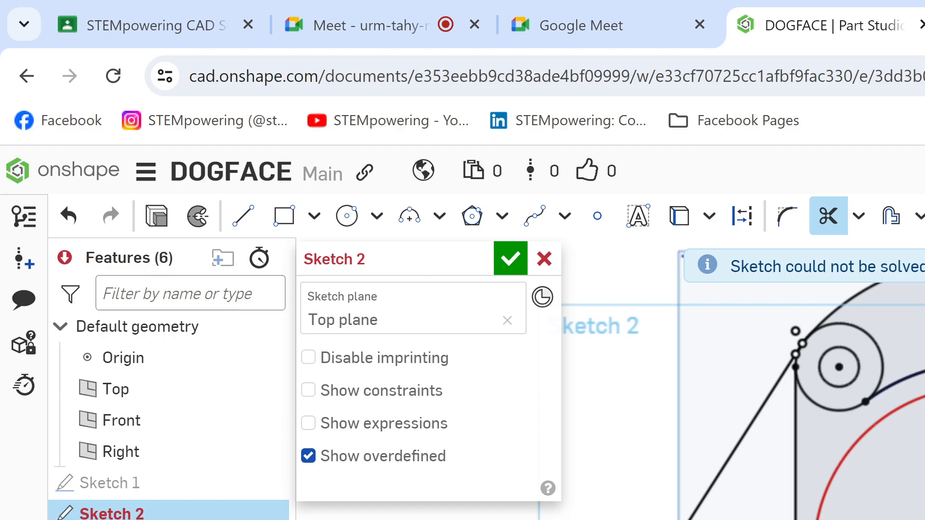
Step: Compare the Dog (1).png drawing in Kami with Sketch 2 in Onshape, then check the Google Meet call
left_click(620, 10)
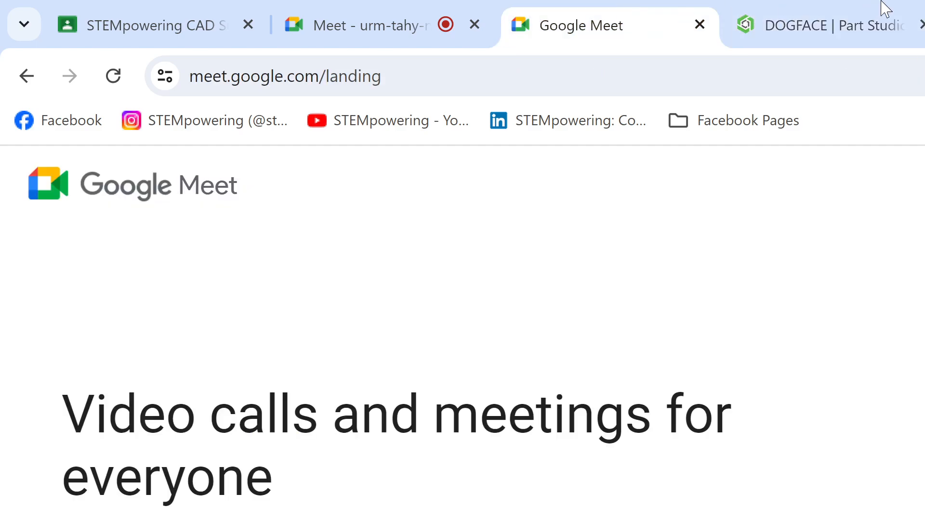
key("ctrl+Tab")
key("ctrl+Tab")
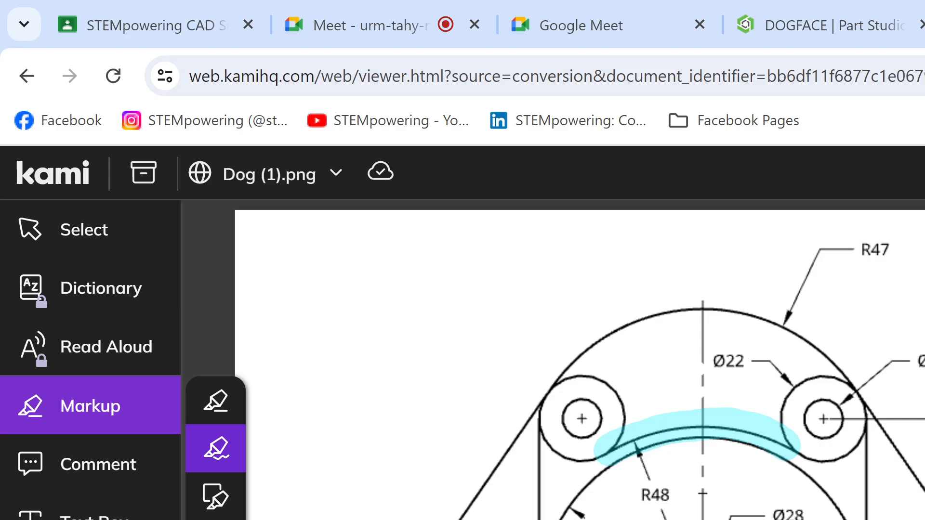
left_click(853, 28)
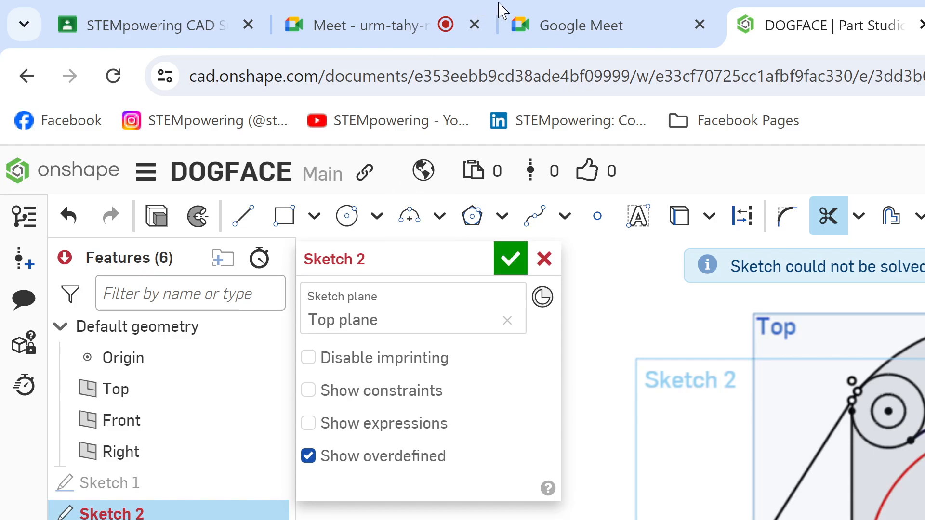
left_click(552, 10)
left_click(380, 18)
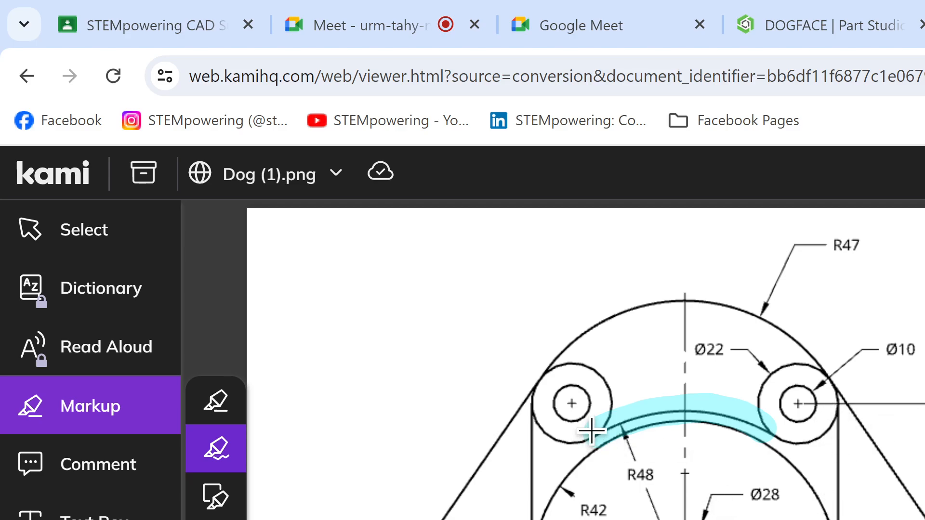
Step: Highlight the R48 arc in the Kami drawing again and switch to the Google Meet call to view the presented sketch
left_click_drag(589, 430, 749, 412)
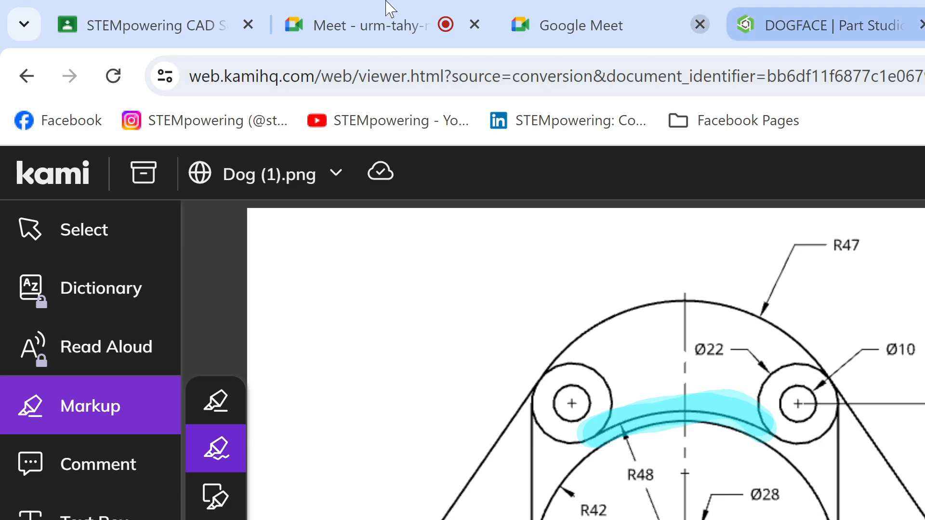
left_click(379, 22)
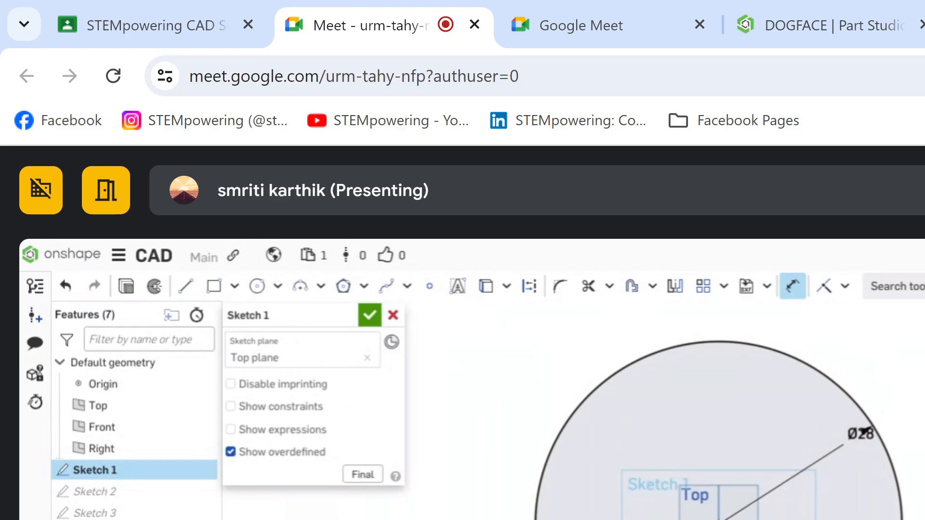
Step: Switch to the Dog (1).png drawing in Kami and delete the highlight over the R48 arc
left_click(924, 24)
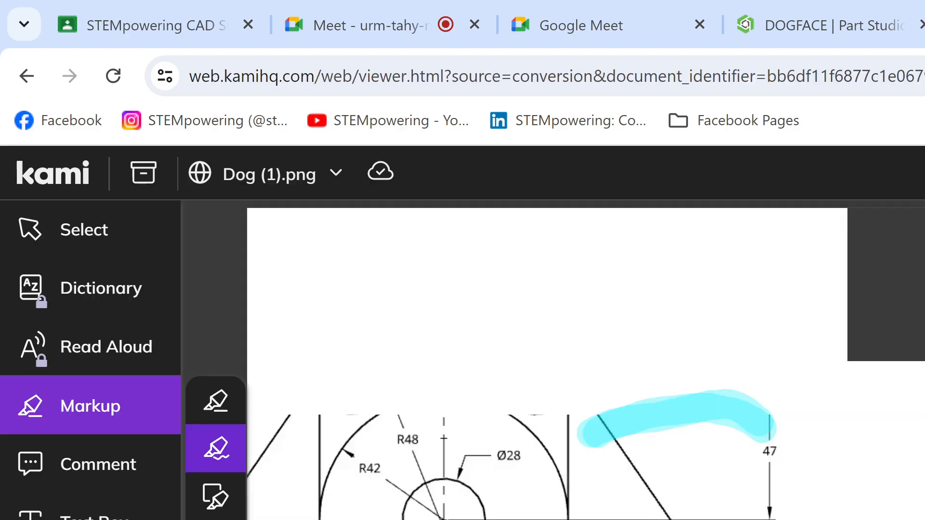
scroll(611, 455, "down", 2)
scroll(597, 490, "up", 2)
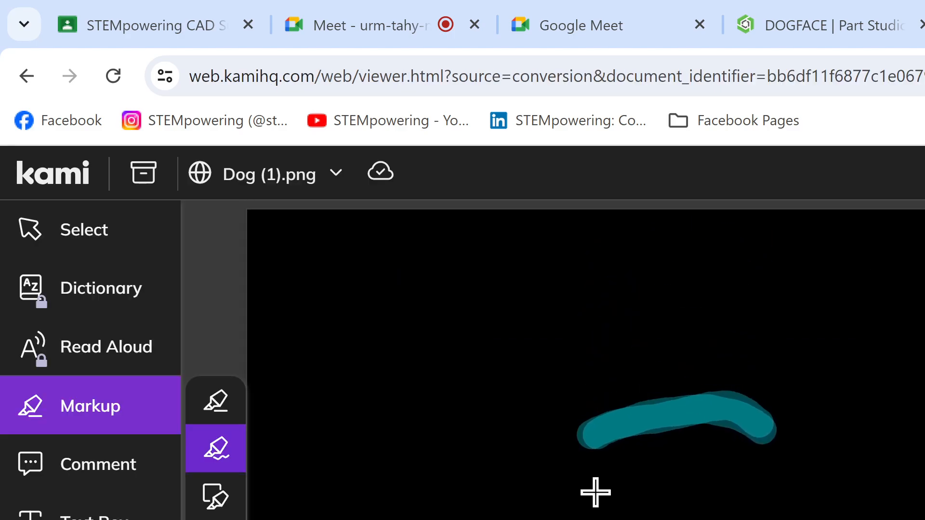
scroll(588, 489, "down", 2)
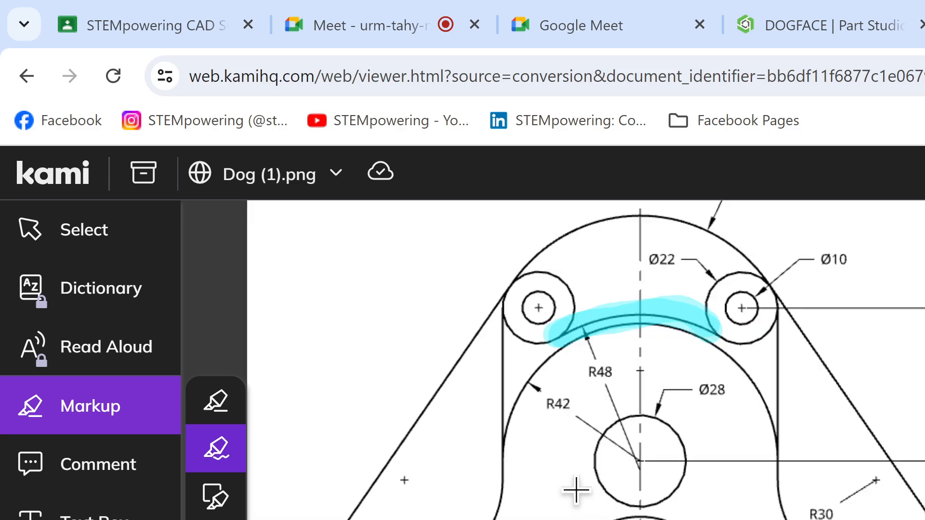
scroll(641, 393, "up", 2)
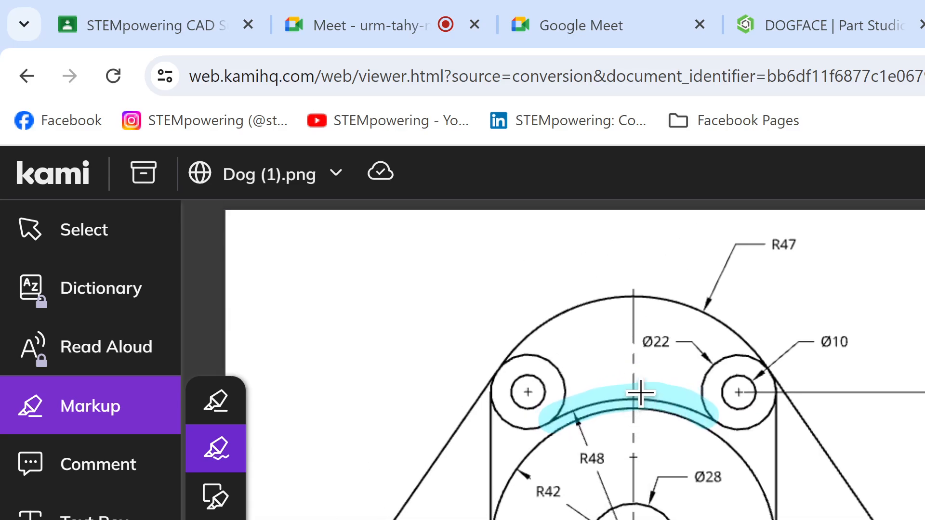
left_click(640, 392)
key("Delete")
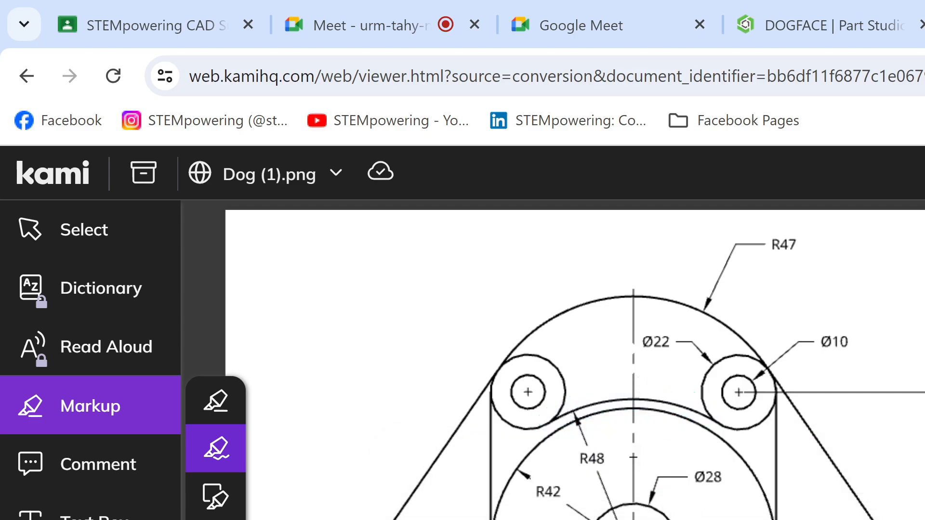
Step: Highlight the Ø28 circle and the large arc around it in the drawing, and undo both highlights
mouse_move(670, 517)
left_mouse_down()
mouse_move(599, 499)
mouse_move(583, 519)
left_mouse_up()
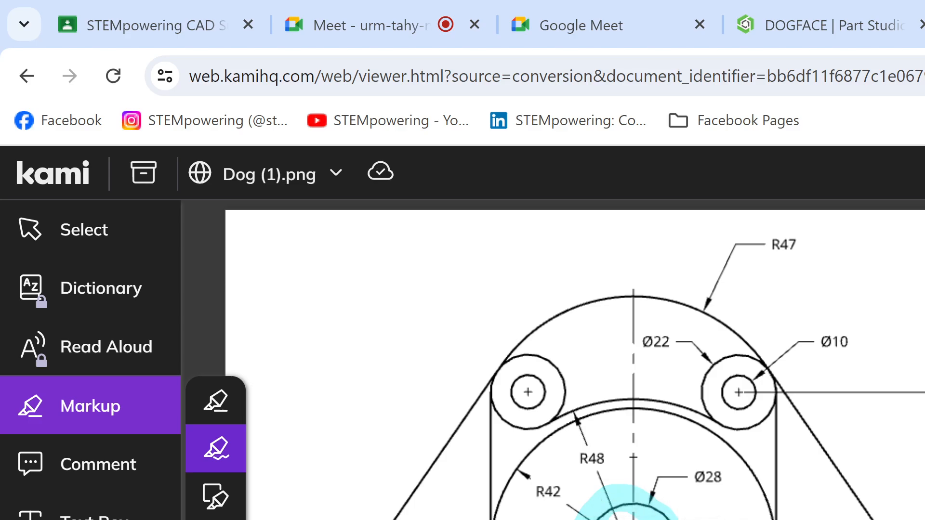
mouse_move(771, 518)
left_mouse_down()
mouse_move(753, 466)
mouse_move(714, 429)
mouse_move(652, 411)
mouse_move(588, 415)
mouse_move(533, 442)
mouse_move(491, 500)
mouse_move(499, 499)
mouse_move(496, 518)
left_mouse_up()
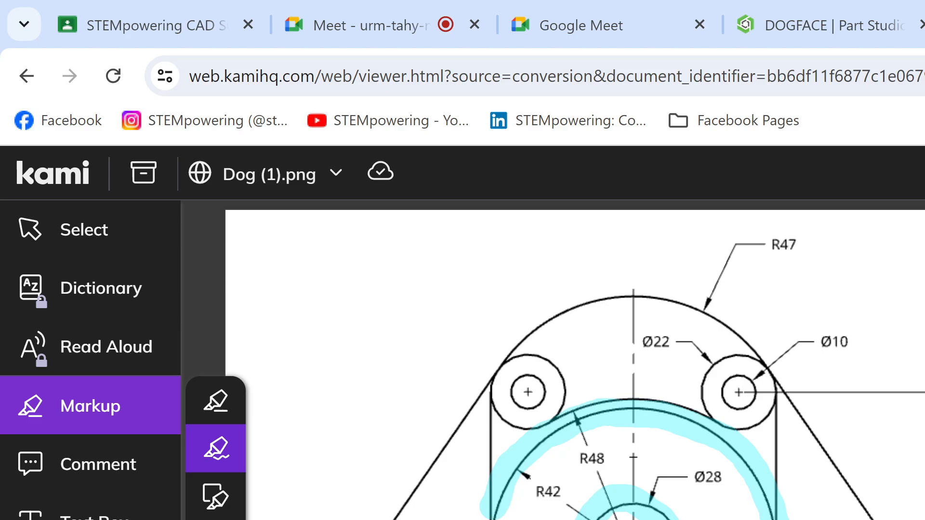
key("ctrl+z")
key("ctrl+z")
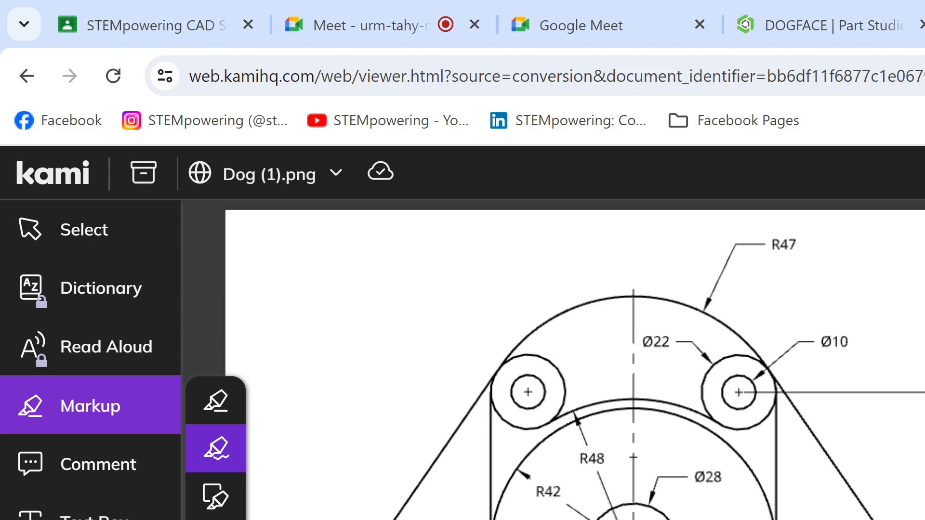
Step: Highlight the R42 arc and the R48 arc between the Ø22 circles in the drawing, and remove both highlights
mouse_move(500, 518)
left_mouse_down()
mouse_move(489, 510)
mouse_move(543, 427)
mouse_move(626, 411)
mouse_move(693, 434)
mouse_move(776, 499)
left_mouse_up()
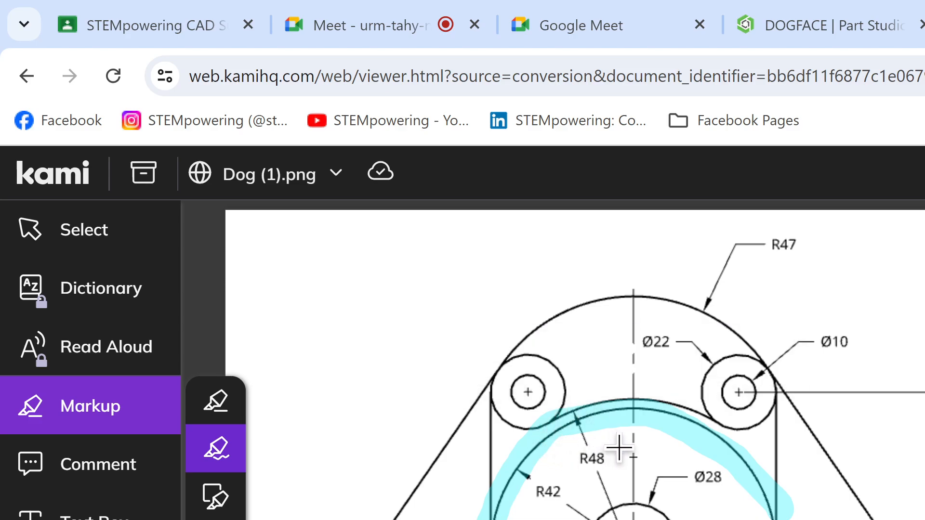
mouse_move(546, 417)
left_click_drag(546, 417, 737, 423)
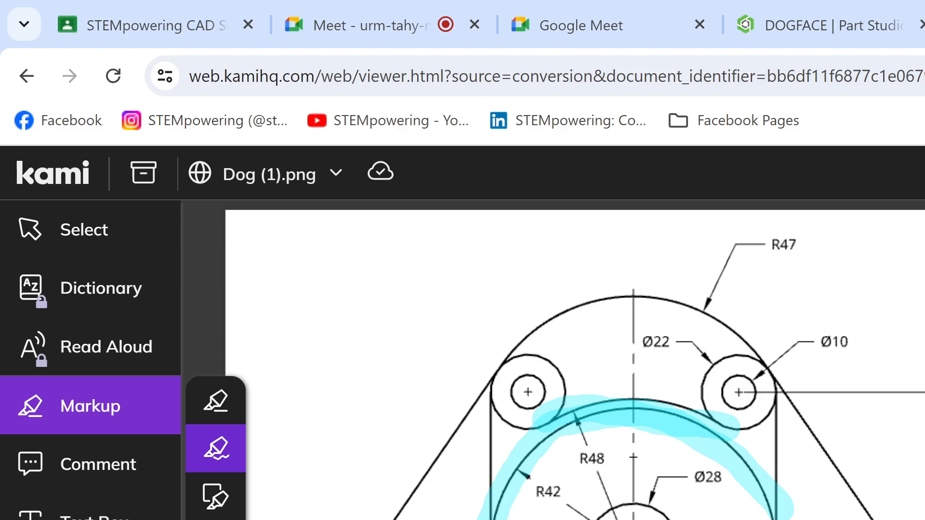
mouse_move(622, 417)
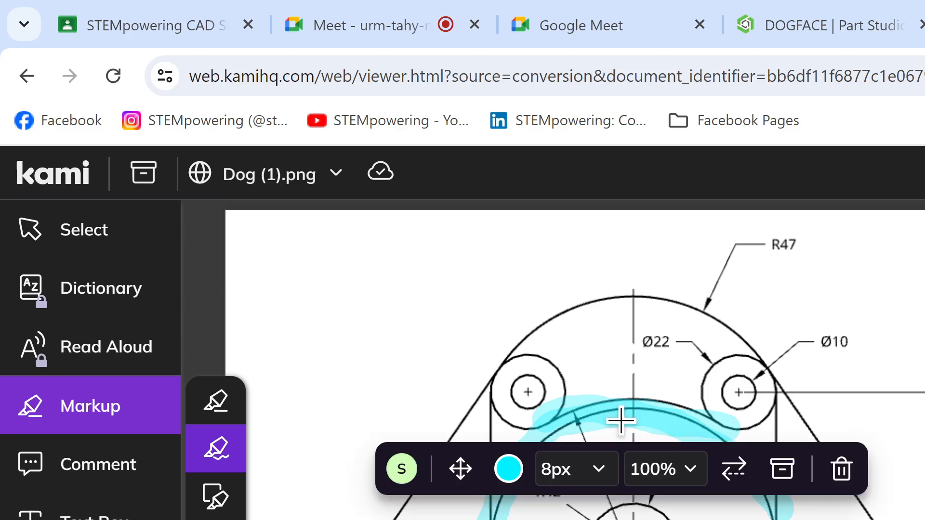
key("Delete")
key("ctrl+z")
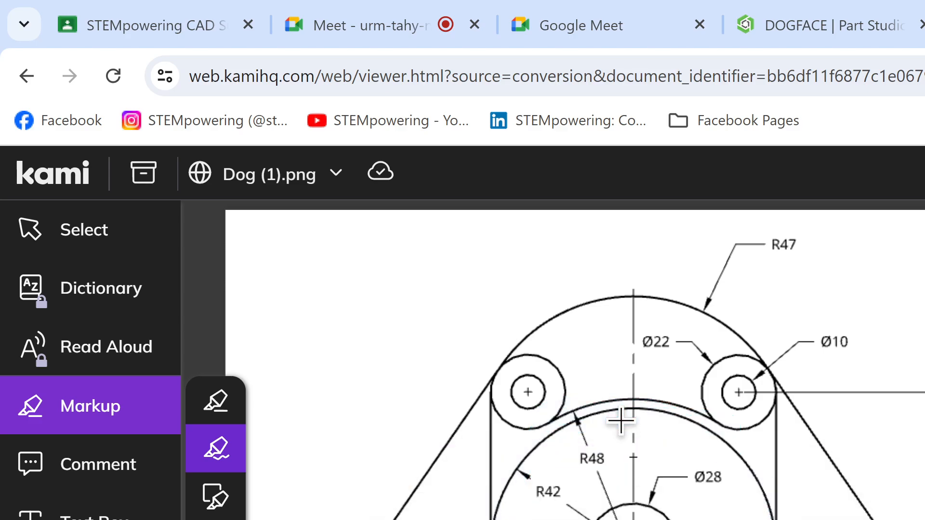
Step: Switch to the DOGFACE Part Studio in Onshape, undo the last change in Sketch 2, and recheck it against the Kami drawing
left_click(815, 20)
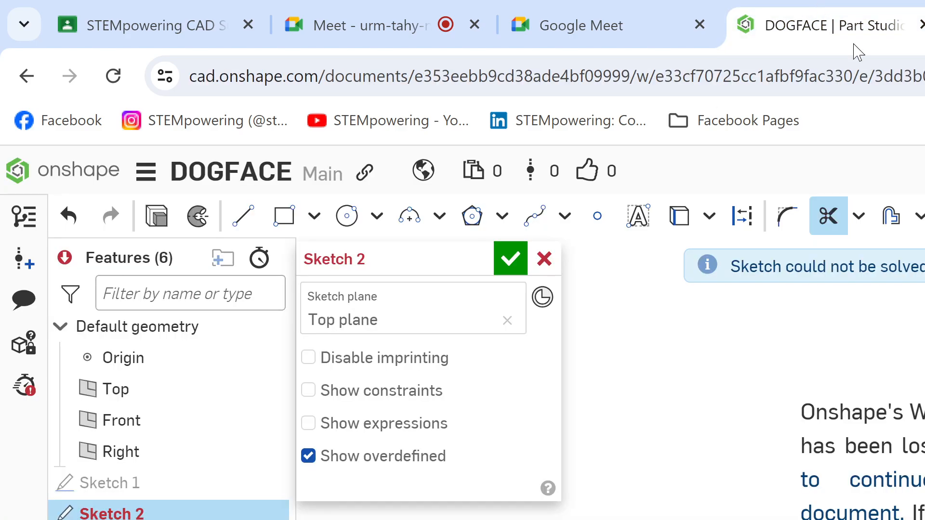
key("ctrl+Tab")
left_click(858, 4)
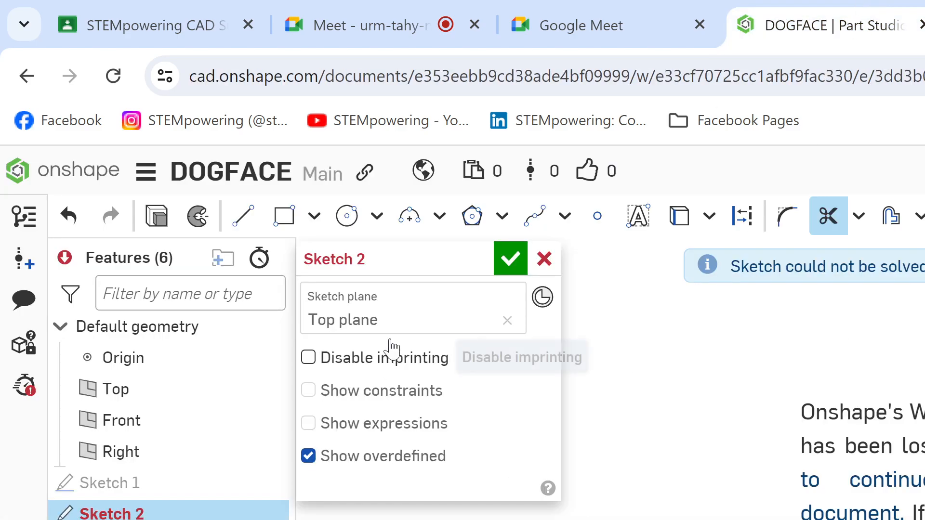
key("ctrl+z")
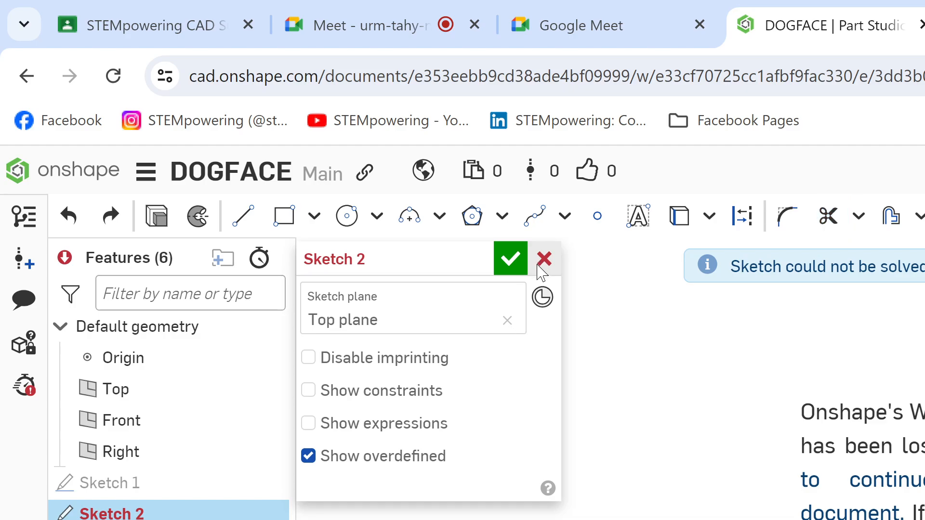
key("ctrl+Tab")
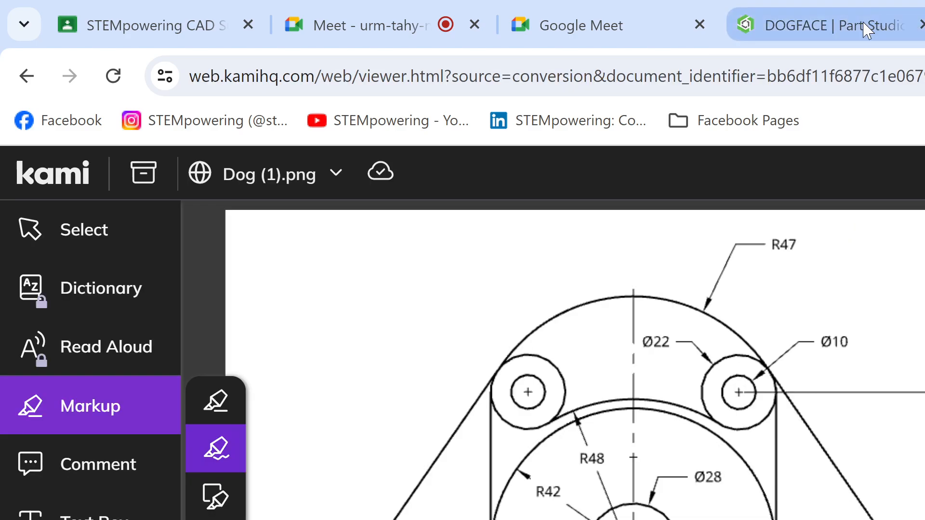
left_click(884, 15)
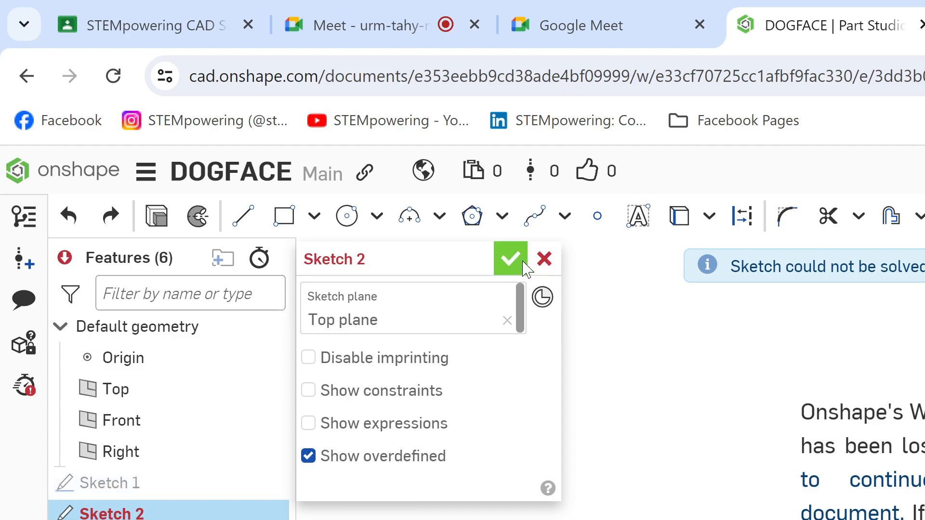
Step: Cancel Sketch 2, reload the DOGFACE Part Studio page, and open Sketch 1 for editing
left_click(542, 263)
double_click(116, 482)
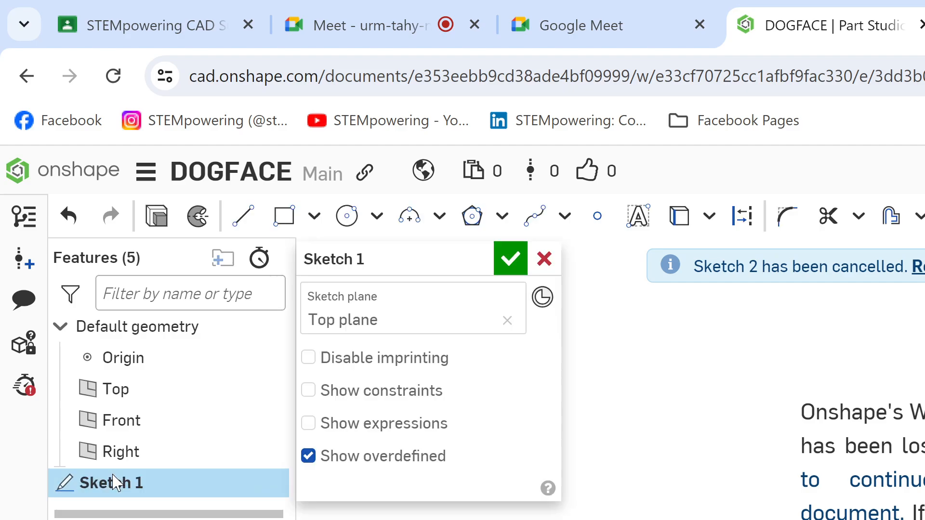
left_click(113, 76)
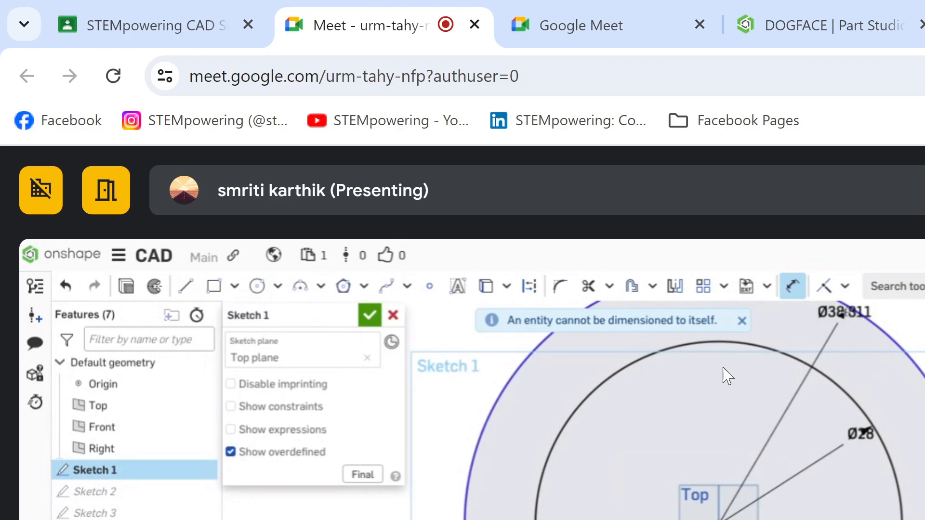
left_click(817, 8)
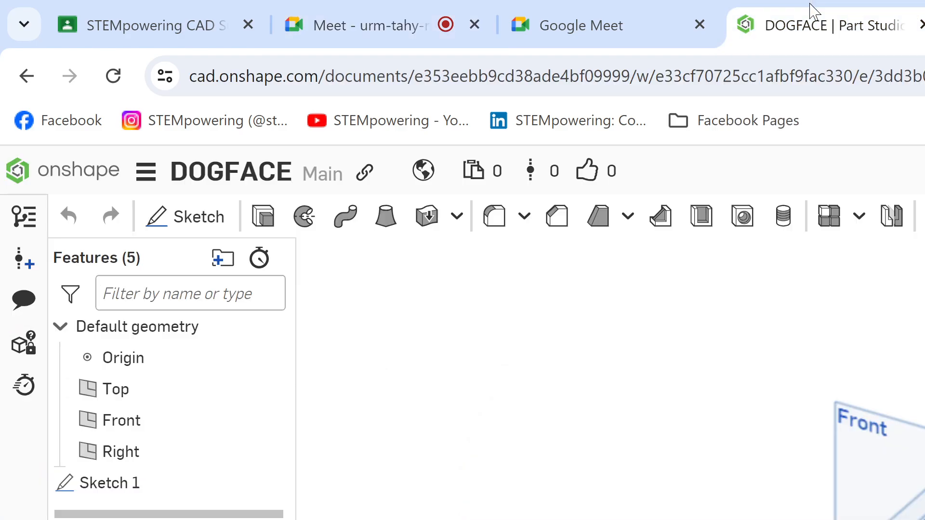
double_click(144, 496)
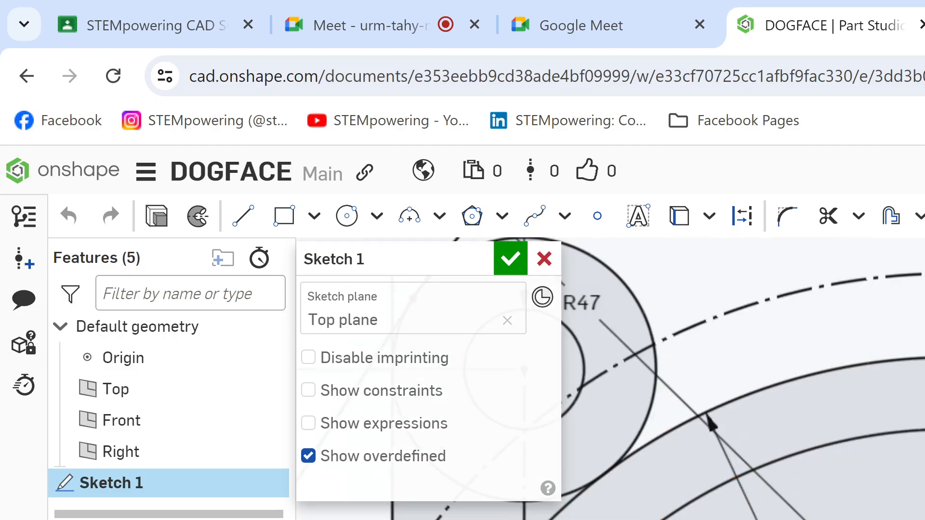
Step: Trim the large outer arc that touches the lower side of the Ø22 circle in Sketch 1
left_click(922, 431)
scroll(919, 460, "down", 2)
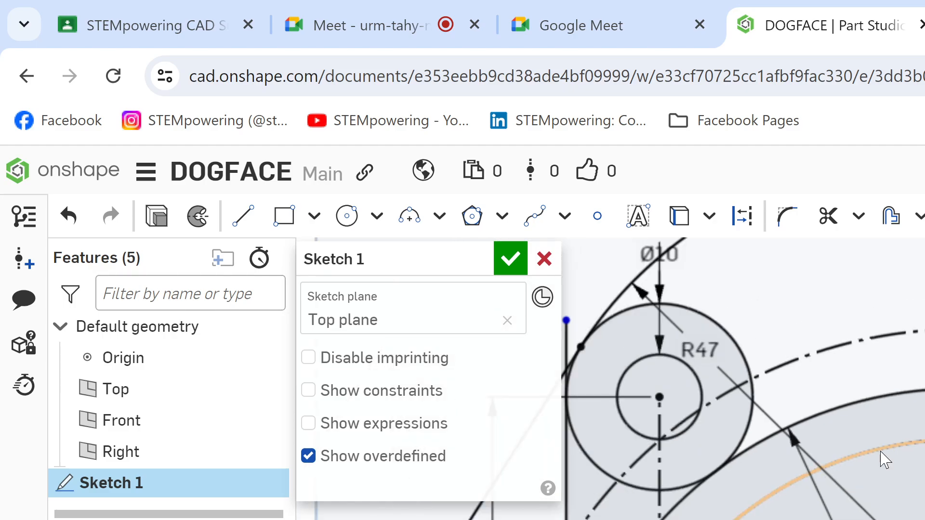
key("m")
mouse_move(801, 409)
left_mouse_down()
mouse_move(764, 459)
mouse_move(654, 519)
left_mouse_up()
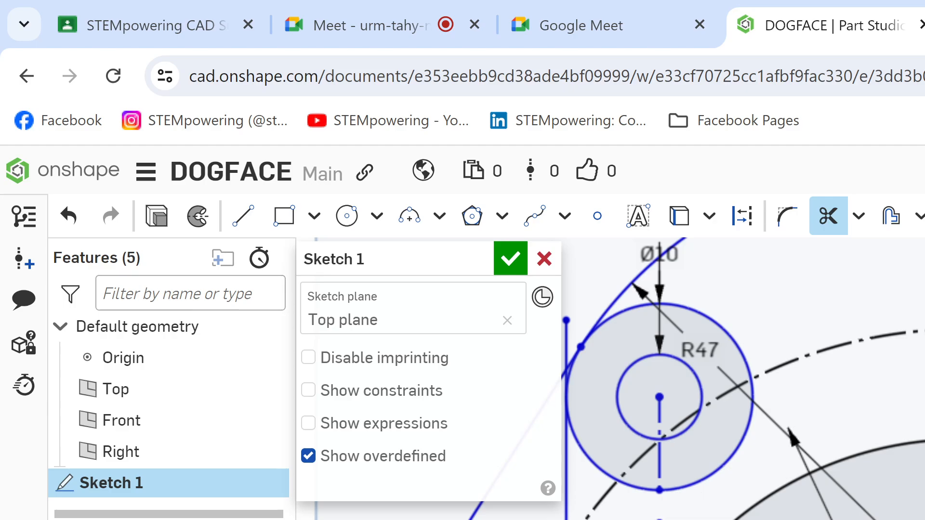
scroll(741, 378, "down", 3)
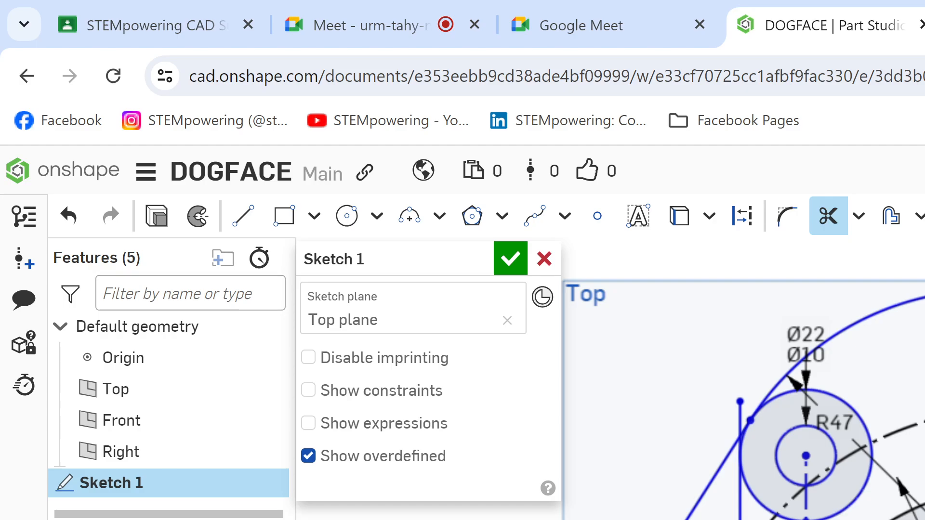
key("Escape")
Step: Examine the remaining arcs and vertical line around the Ø22 circle in Sketch 1, including up close
left_click_drag(806, 457, 813, 424)
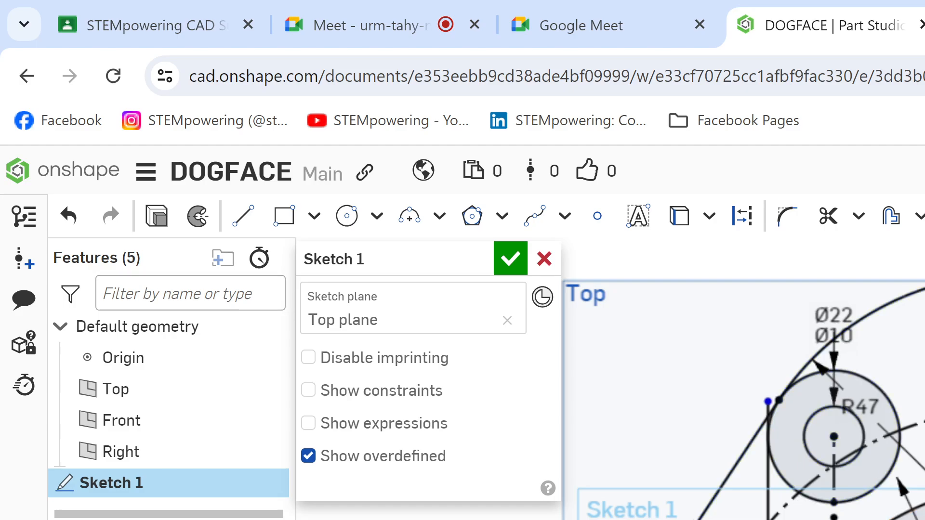
scroll(744, 381, "down", 1)
middle_click_drag(751, 481, 785, 322)
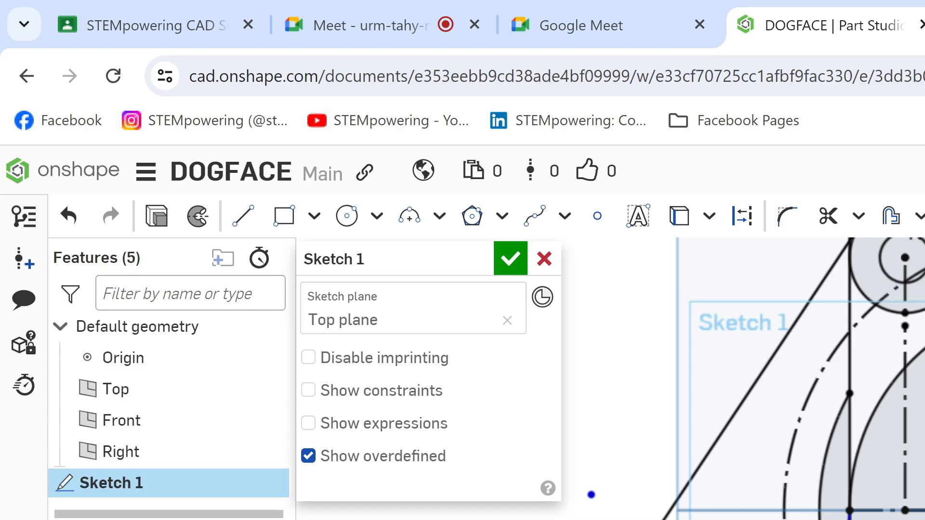
scroll(744, 380, "up", 8)
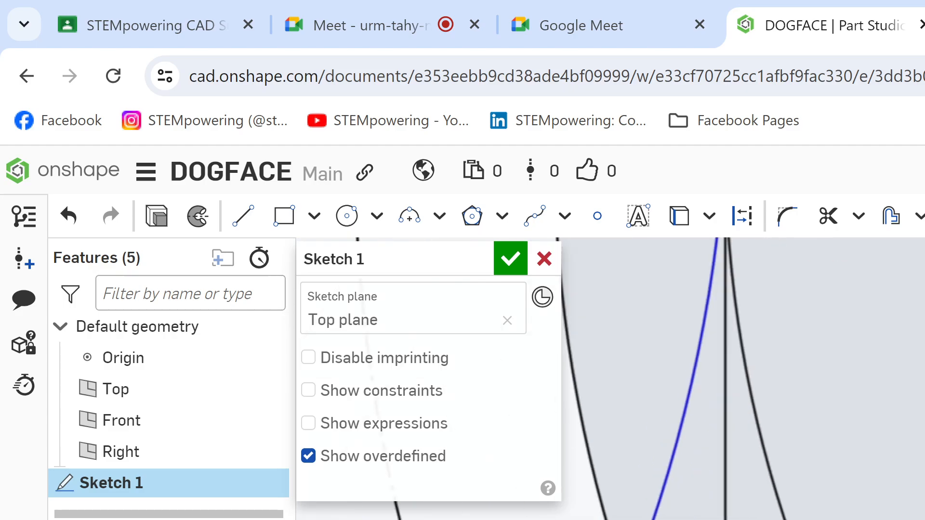
scroll(744, 380, "down", 2)
scroll(744, 381, "down", 5)
middle_click_drag(819, 337, 766, 476)
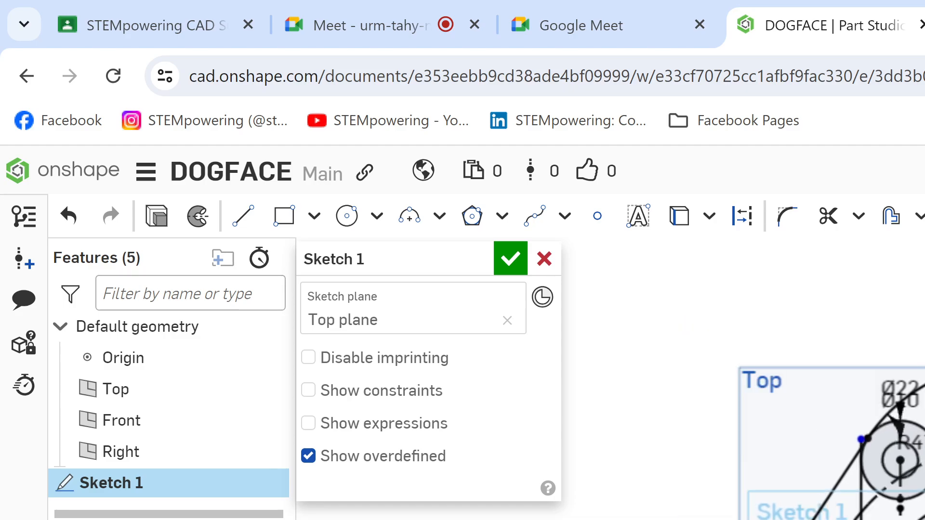
scroll(744, 380, "up", 4)
scroll(744, 381, "up", 4)
scroll(744, 381, "down", 1)
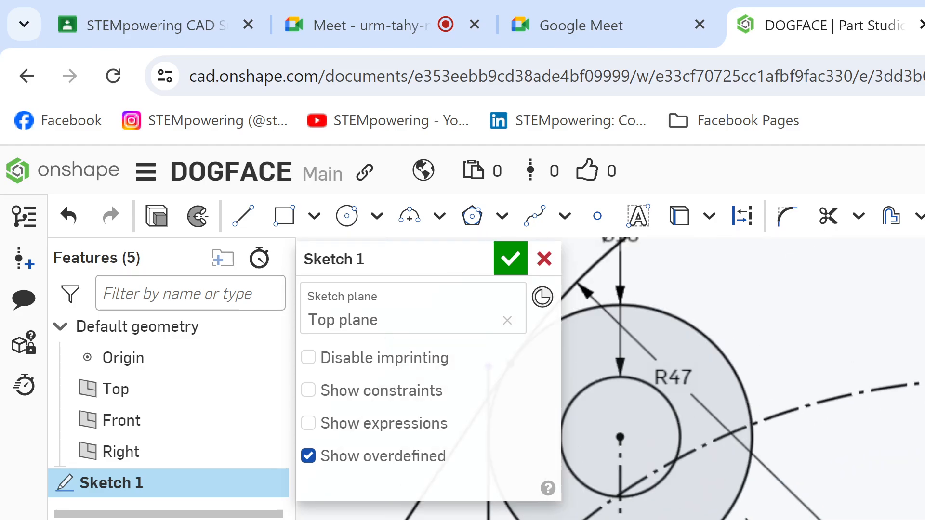
key("a")
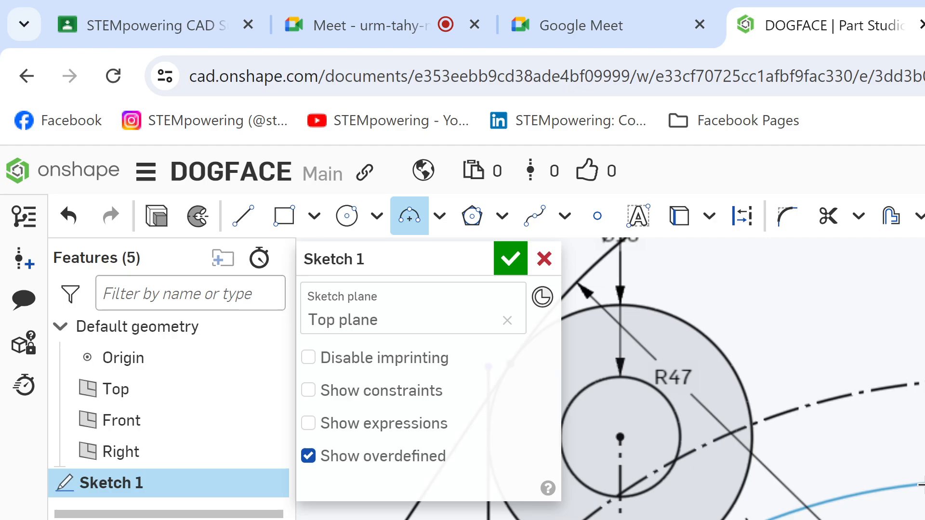
left_click(394, 7)
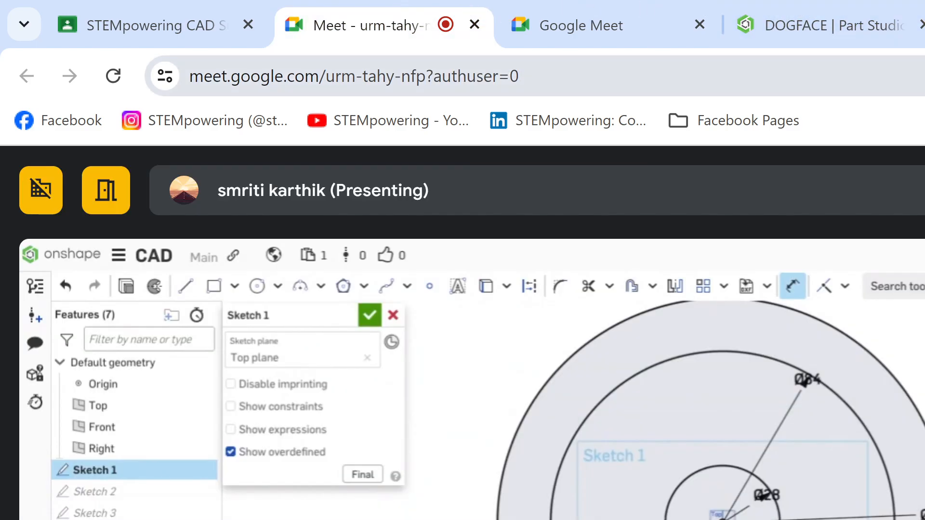
Step: Switch to the Dog (1).png drawing in Kami, highlight the area below the R42 outline's left side, and return to Onshape DOGFACE
left_click(924, 21)
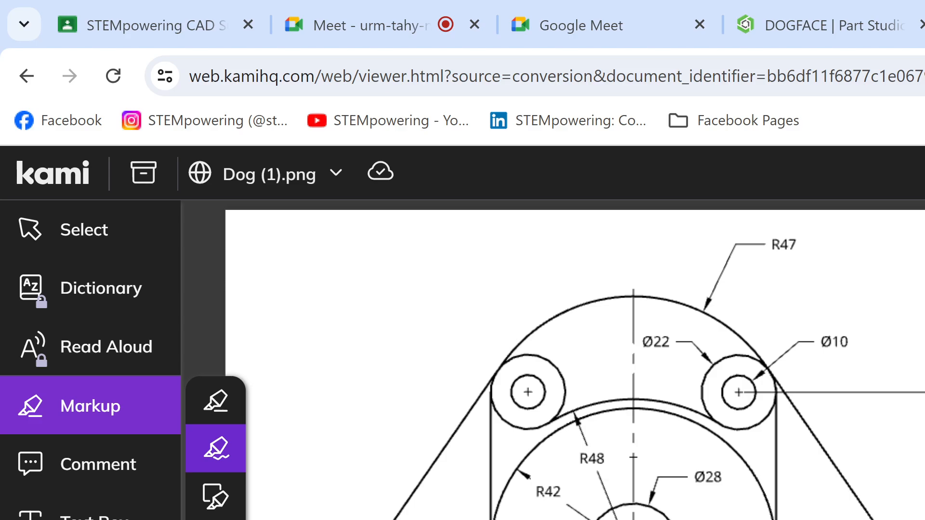
scroll(383, 450, "down", 3)
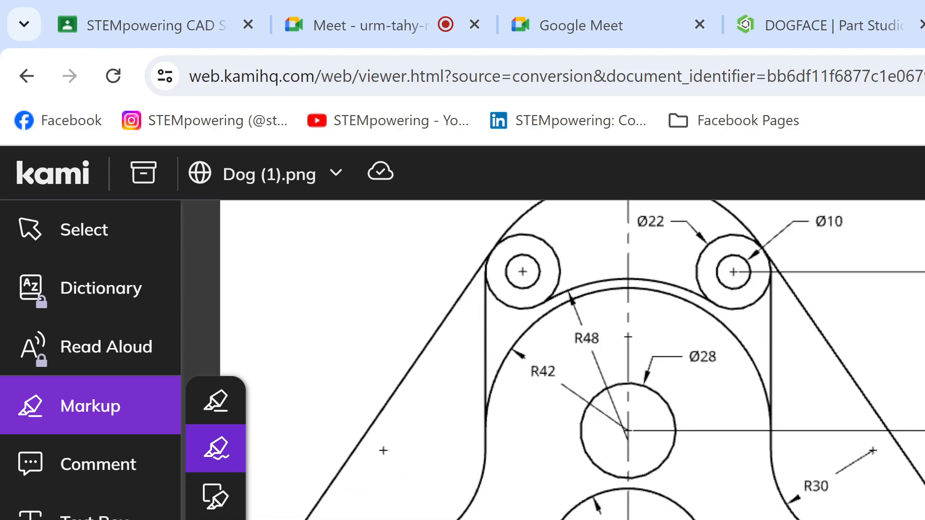
mouse_move(478, 516)
left_mouse_down()
mouse_move(471, 501)
mouse_move(416, 519)
mouse_move(438, 514)
mouse_move(427, 519)
left_mouse_up()
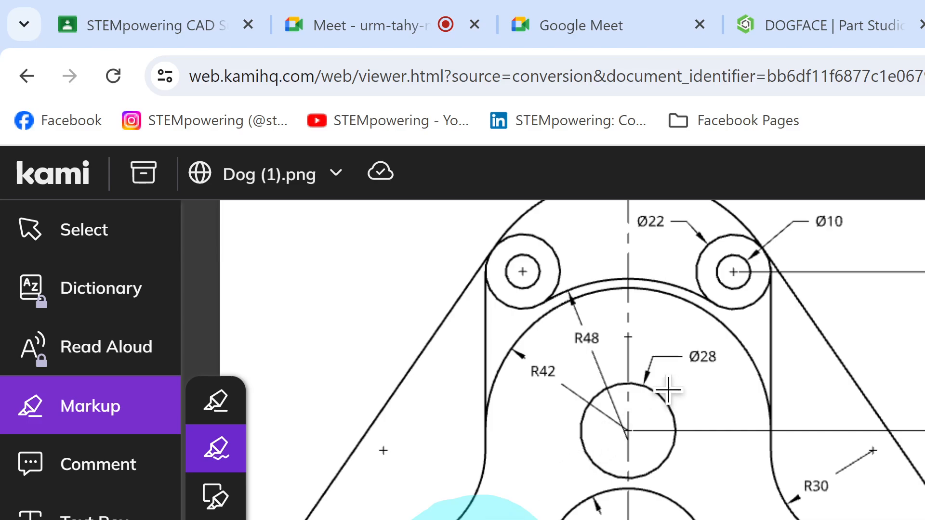
left_click(828, 36)
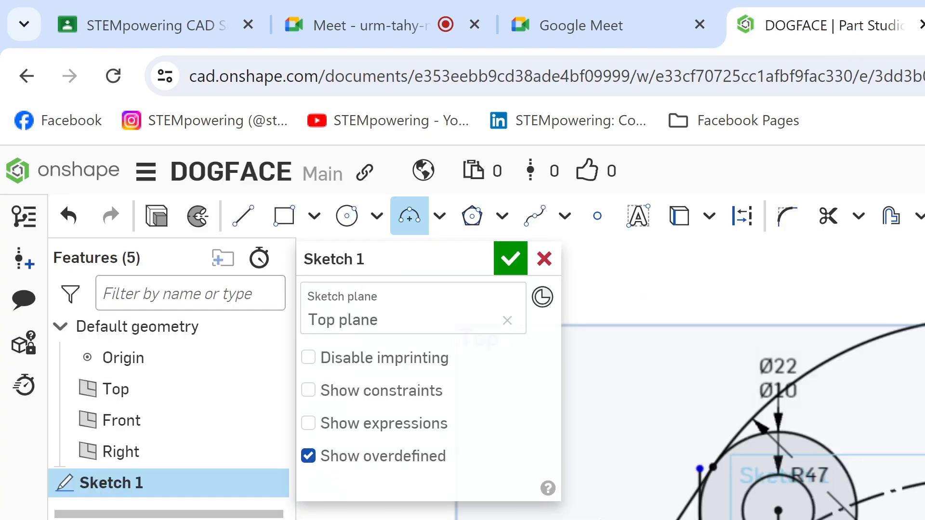
key("ctrl+Tab")
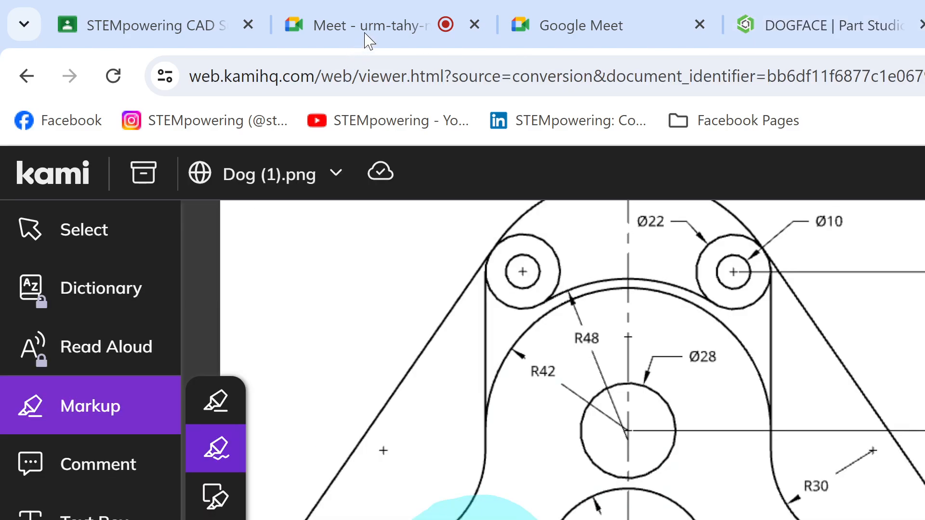
left_click(784, 15)
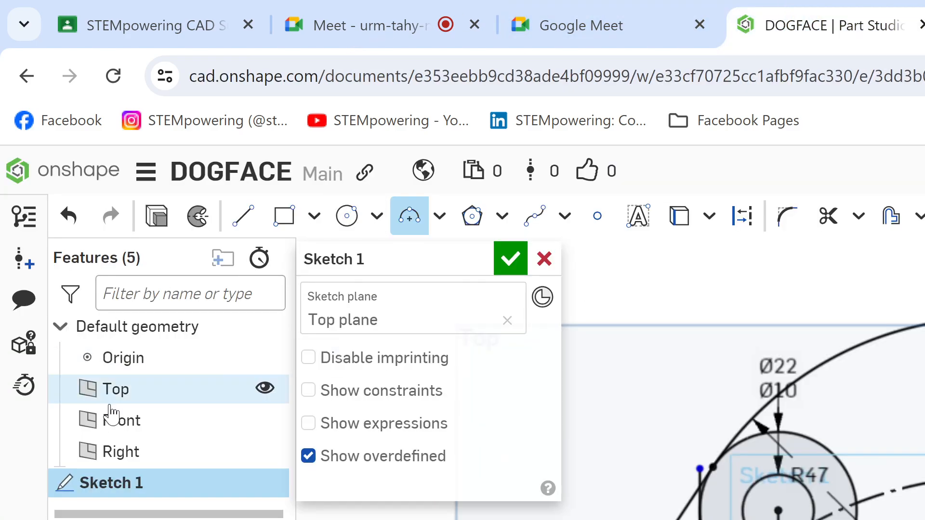
Step: Accept and hide Sketch 1, and start a new sketch on the Top plane
left_click(504, 262)
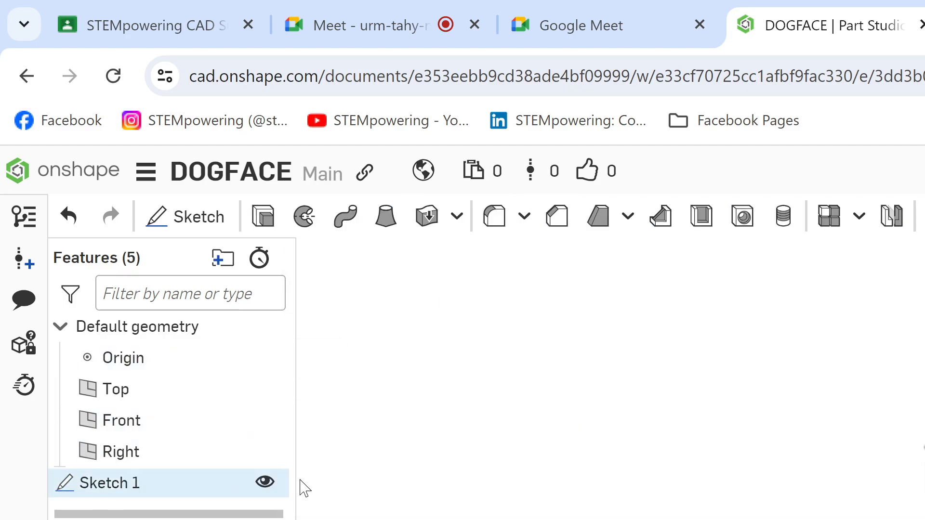
left_click(265, 479)
left_click(180, 219)
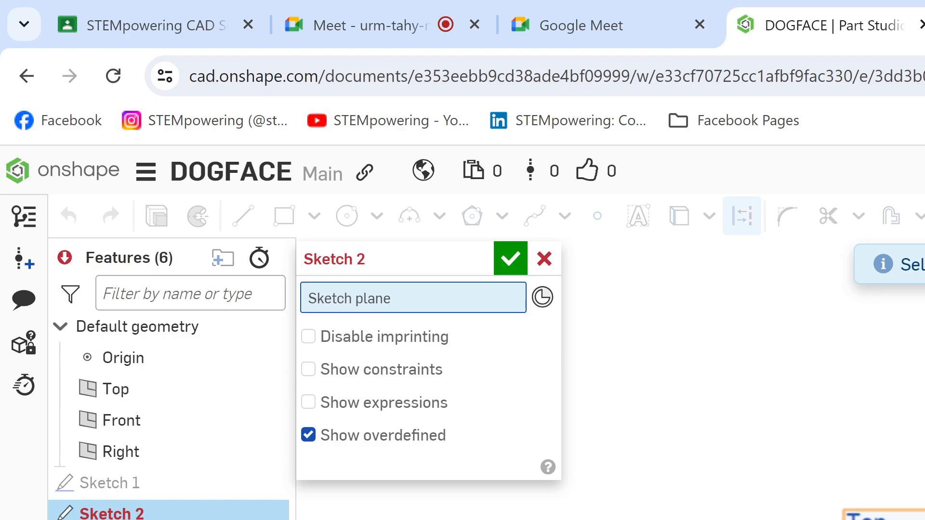
left_click(867, 516)
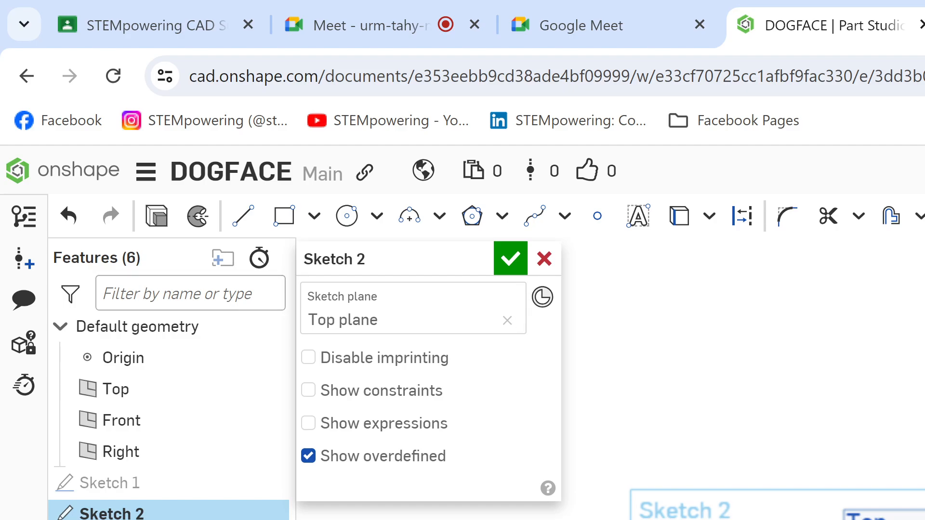
key("g")
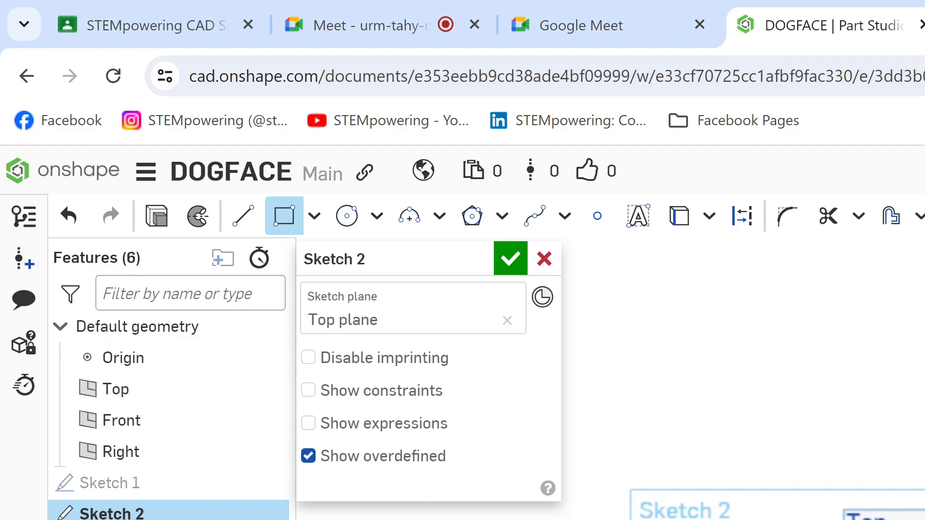
key("ctrl+z")
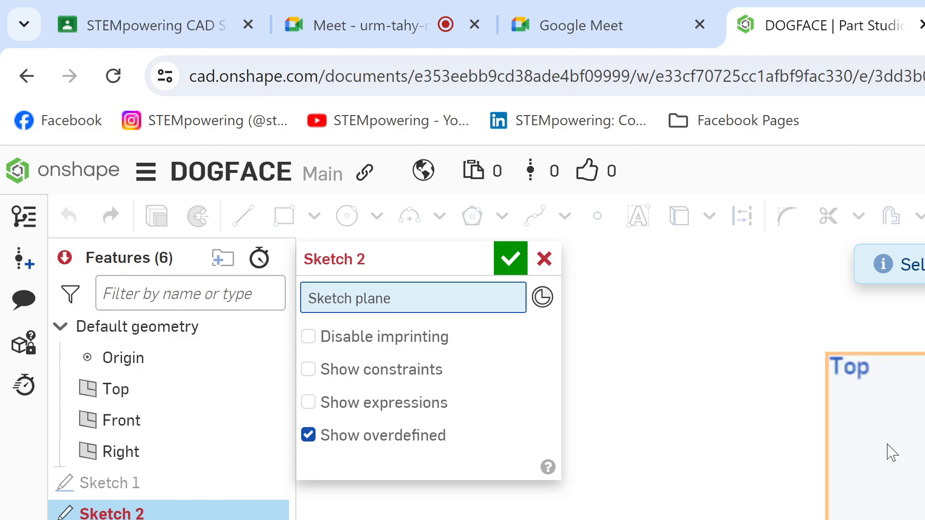
left_click(887, 445)
key("l")
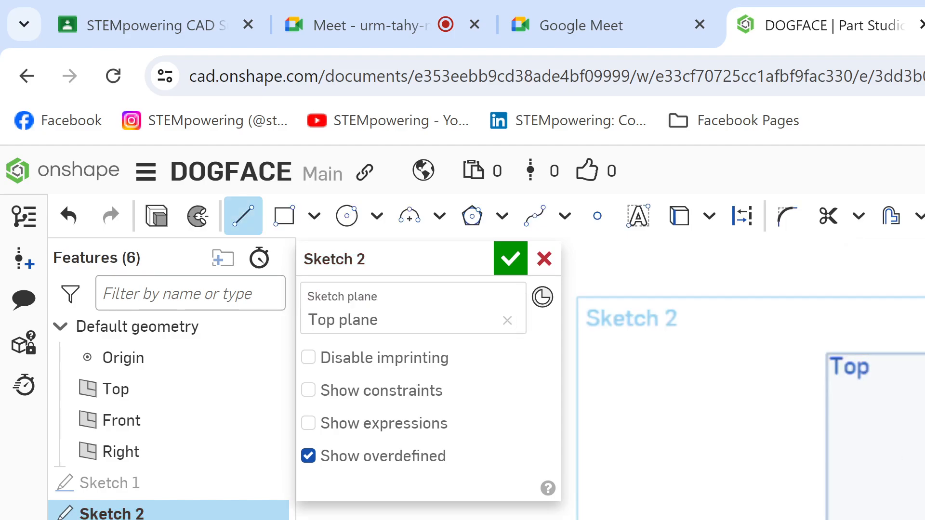
left_click(244, 216)
left_click(252, 224)
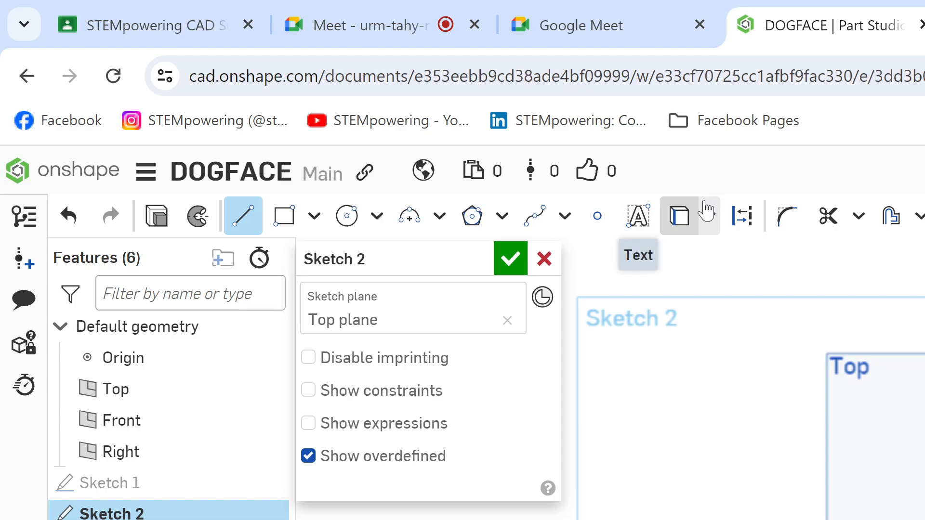
left_click(741, 218)
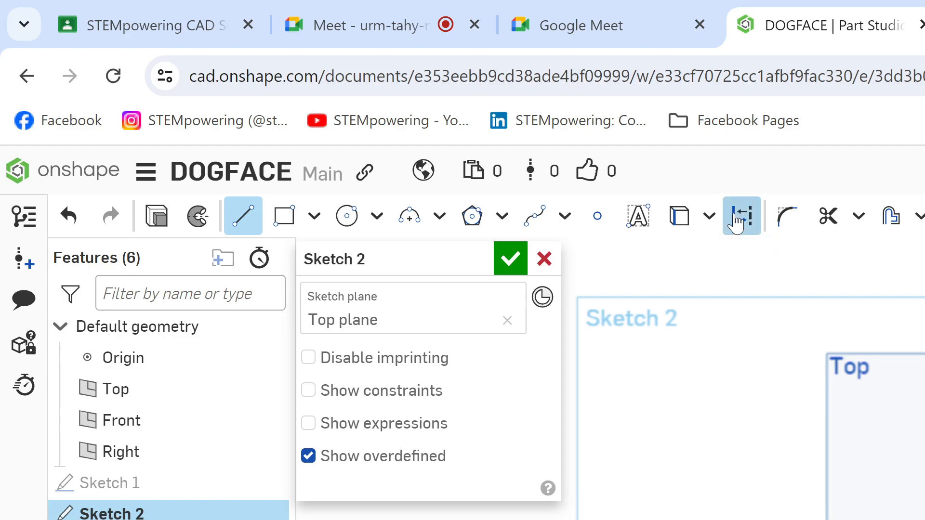
key("Escape")
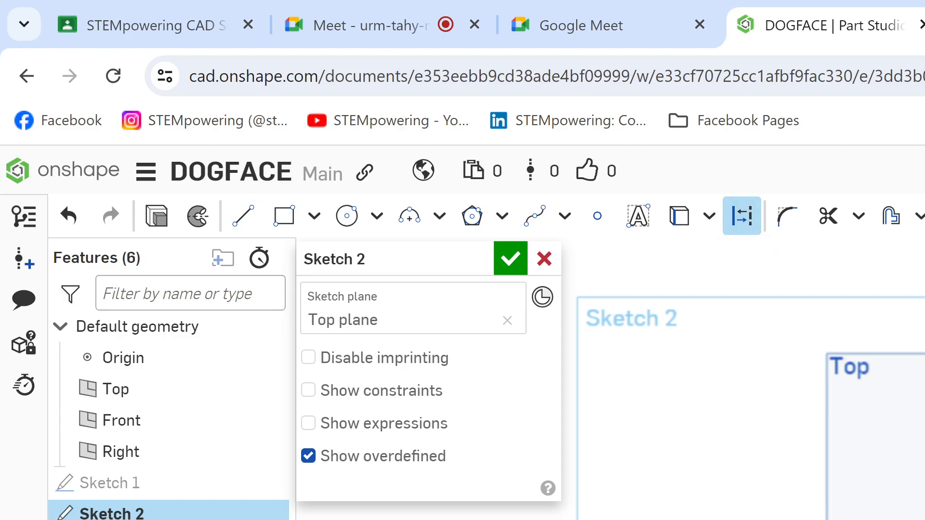
key("l")
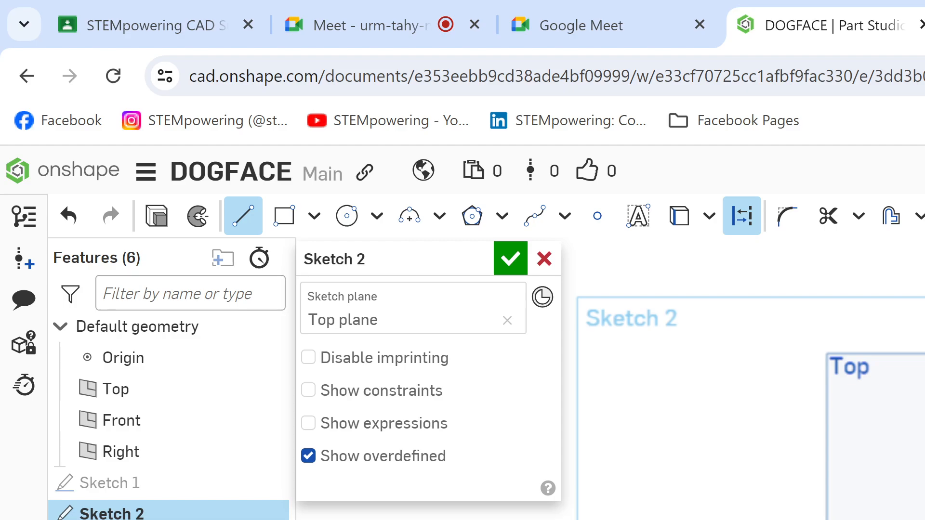
key("c")
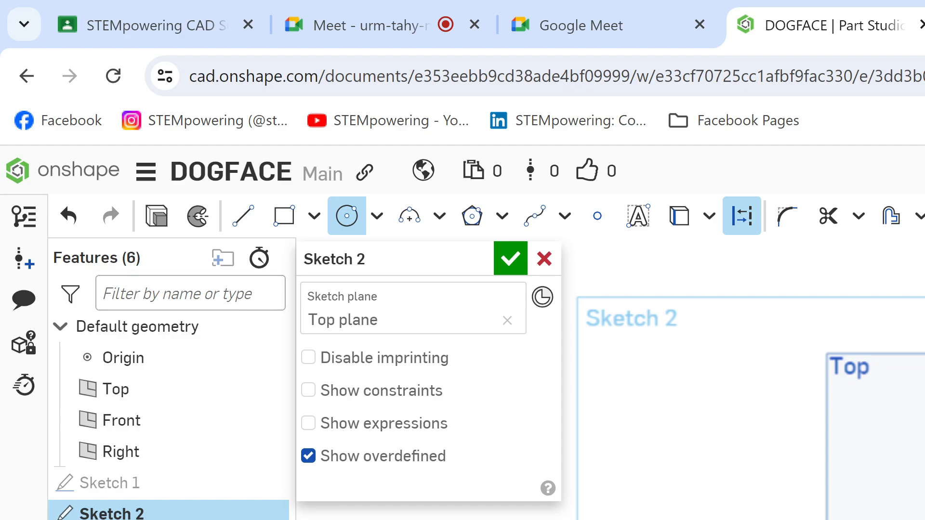
key("Escape")
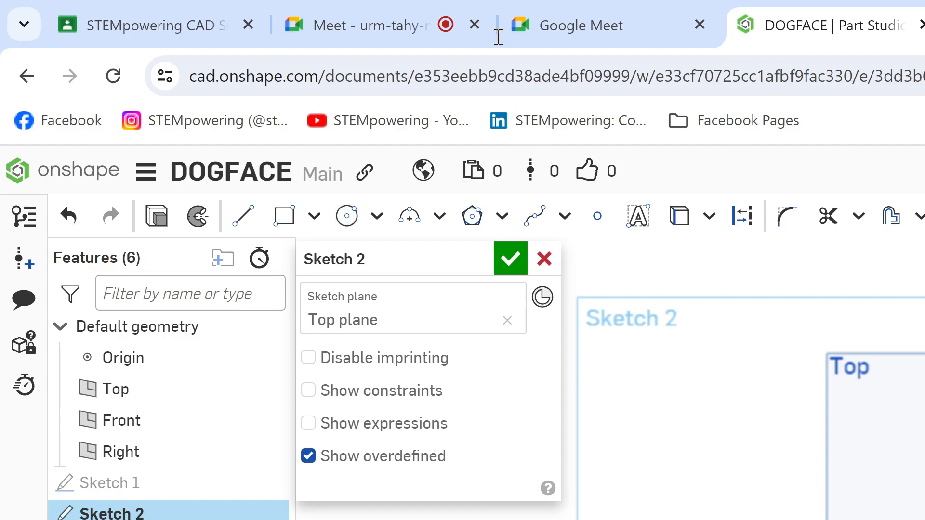
Step: Highlight over the already marked area of the Dog (1).png drawing in Kami, and switch back to the DOGFACE Part Studio in Onshape
left_click(442, 7)
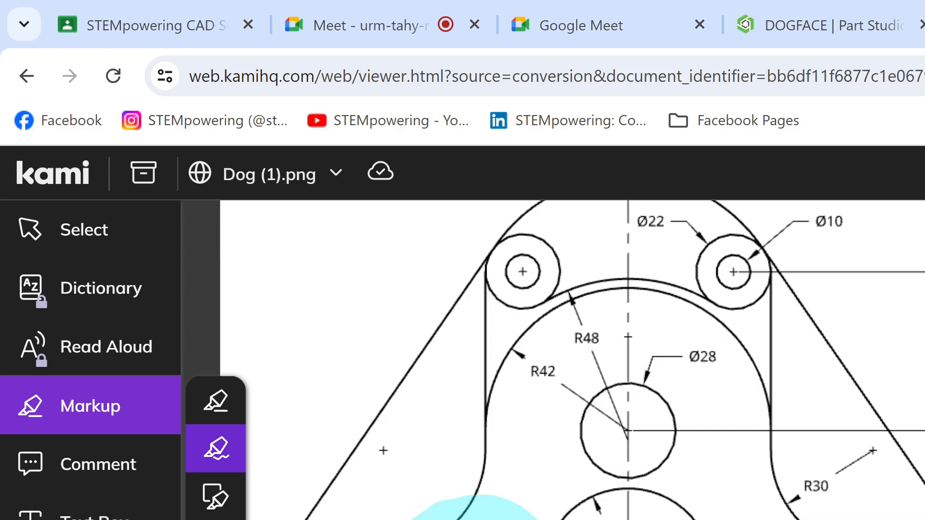
mouse_move(534, 519)
left_mouse_down()
mouse_move(438, 518)
mouse_move(475, 519)
left_mouse_up()
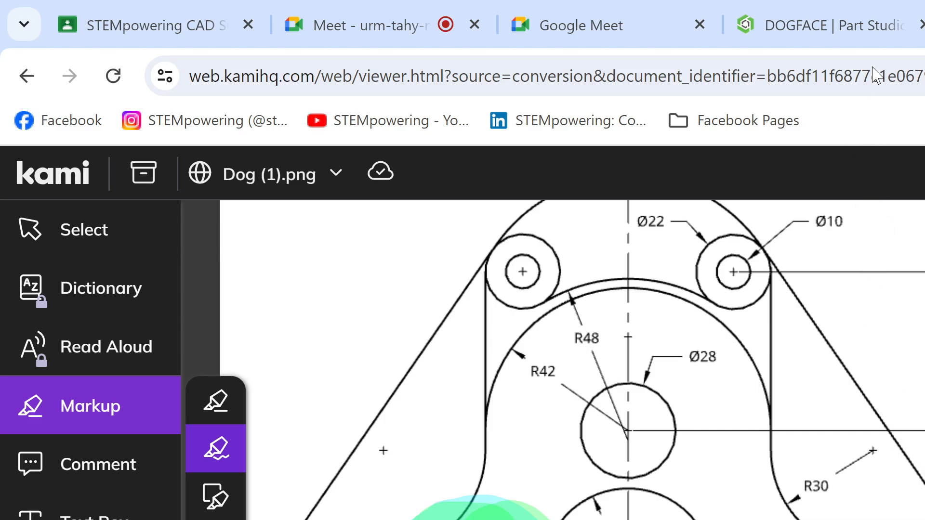
left_click(833, 34)
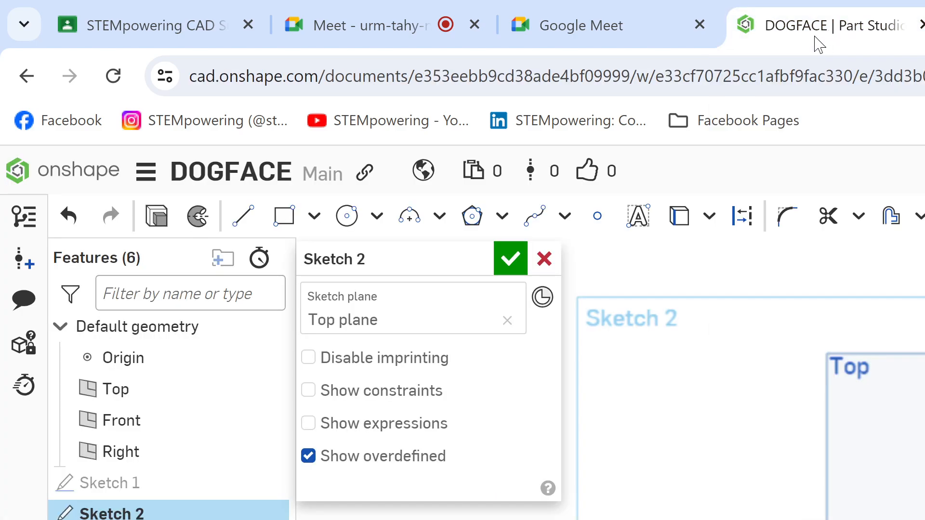
Step: Check the student's shared Sketch 1 in the Google Meet call, and return to the DOGFACE Part Studio by way of the Kami drawing
left_click(366, 27)
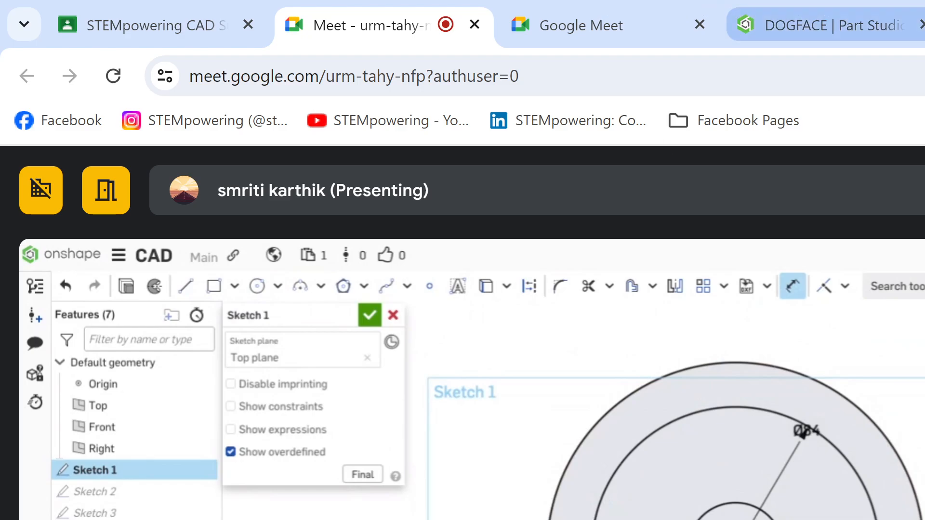
left_click(924, 24)
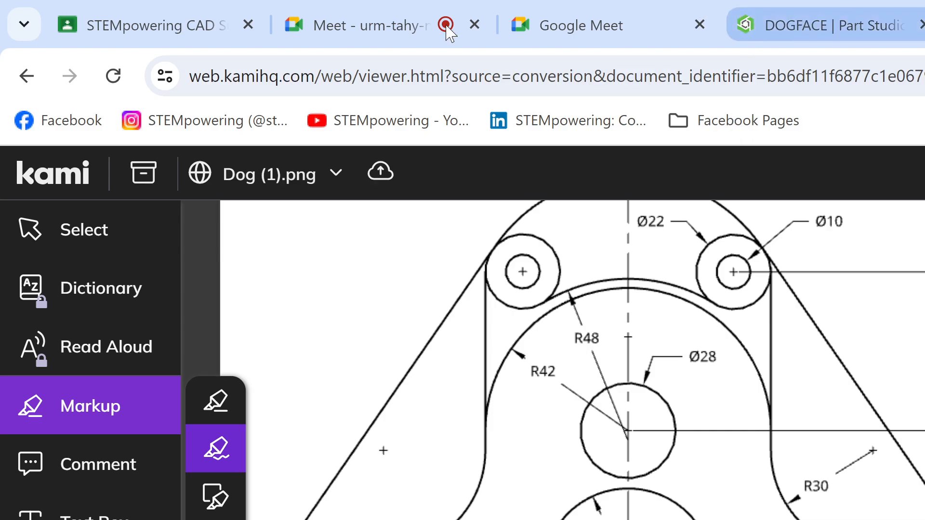
left_click(809, 7)
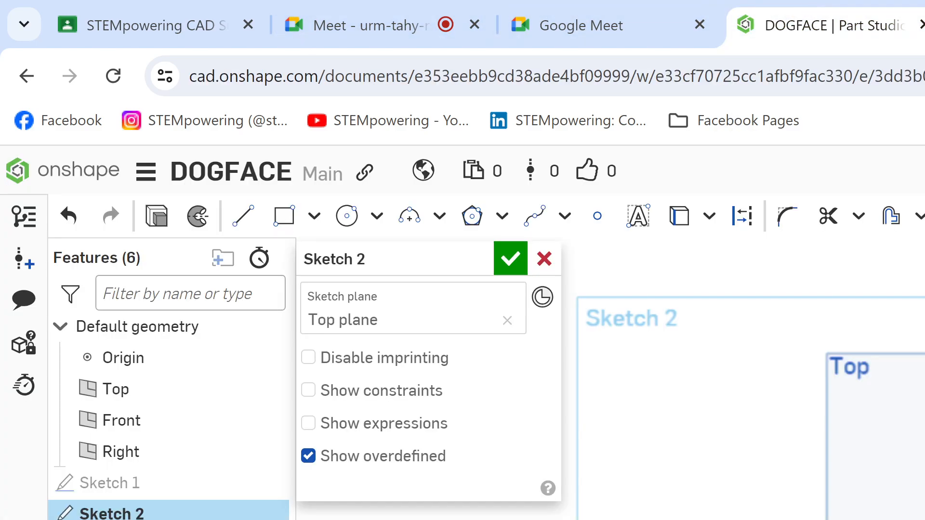
key("l")
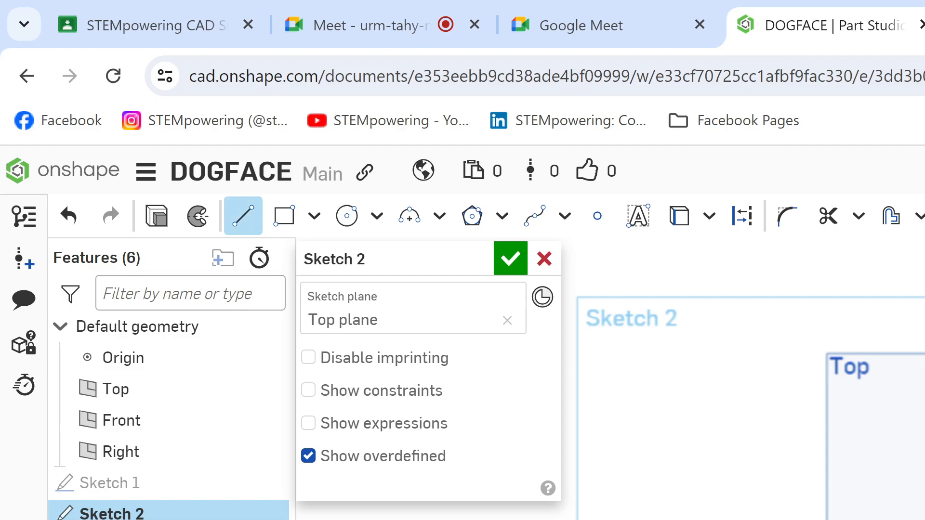
key("q")
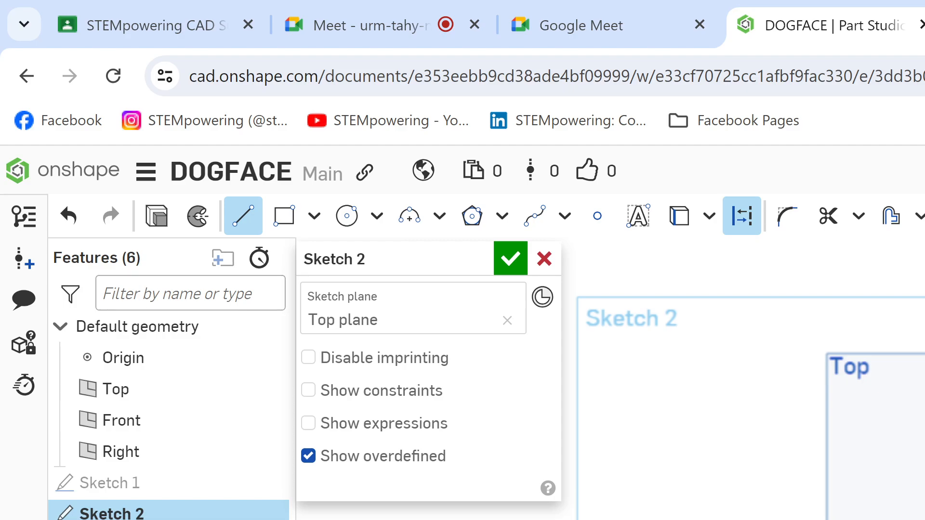
key("Escape")
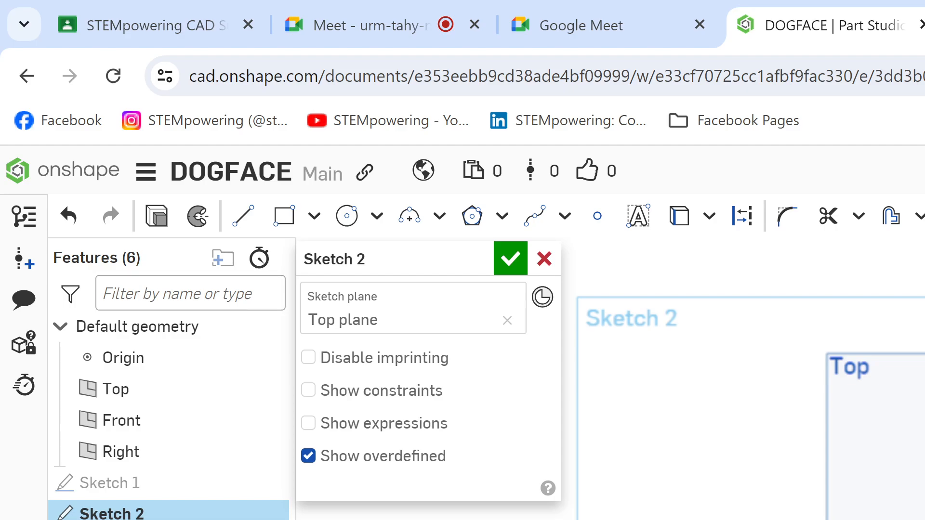
Step: Look again at the student's presentation in the Google Meet call and the Dog (1).png drawing in Kami, and return to DOGFACE
left_click(588, 10)
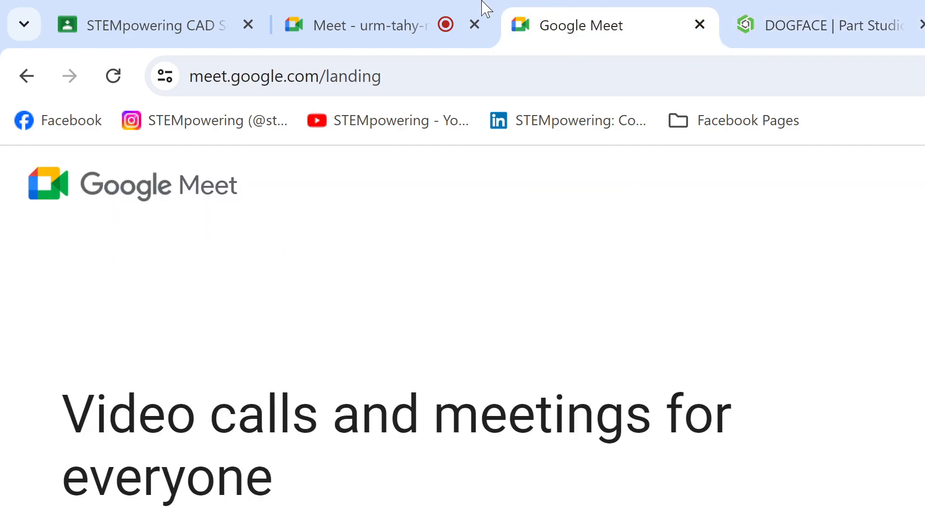
left_click(339, 7)
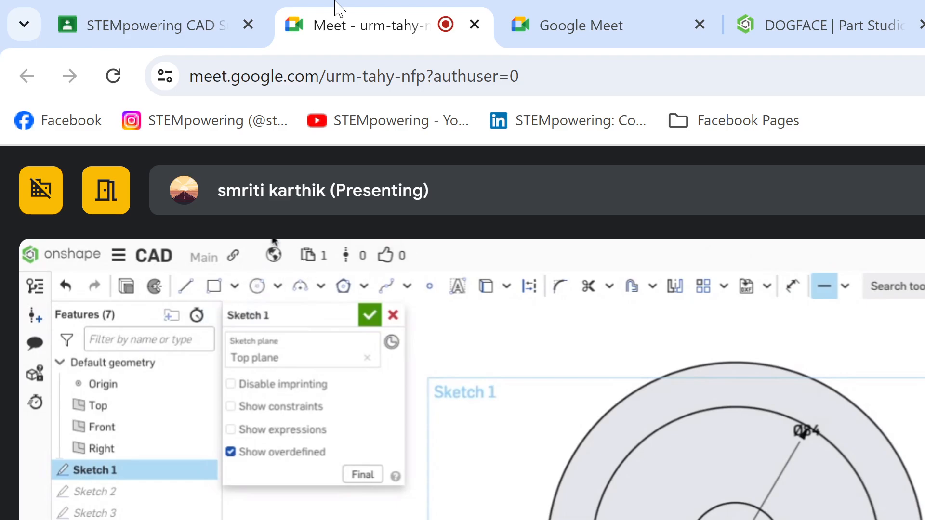
left_click(924, 4)
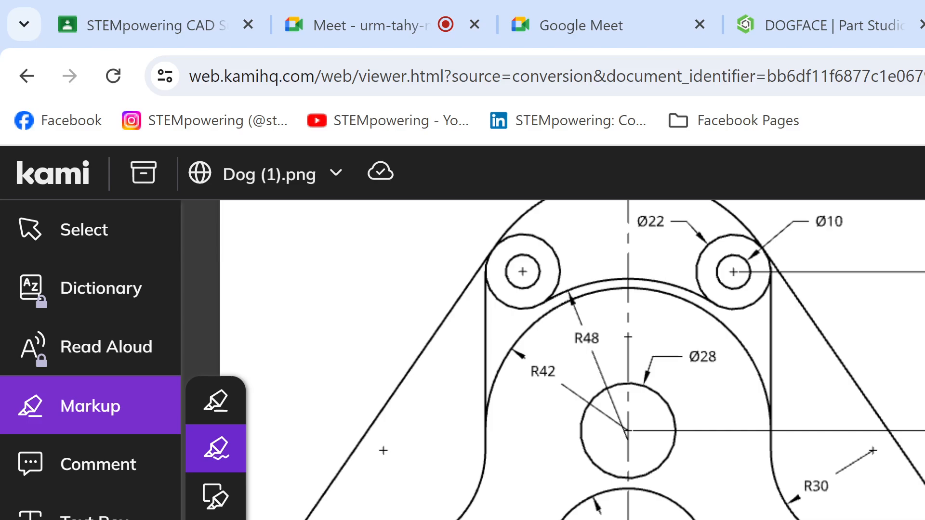
left_click(830, 31)
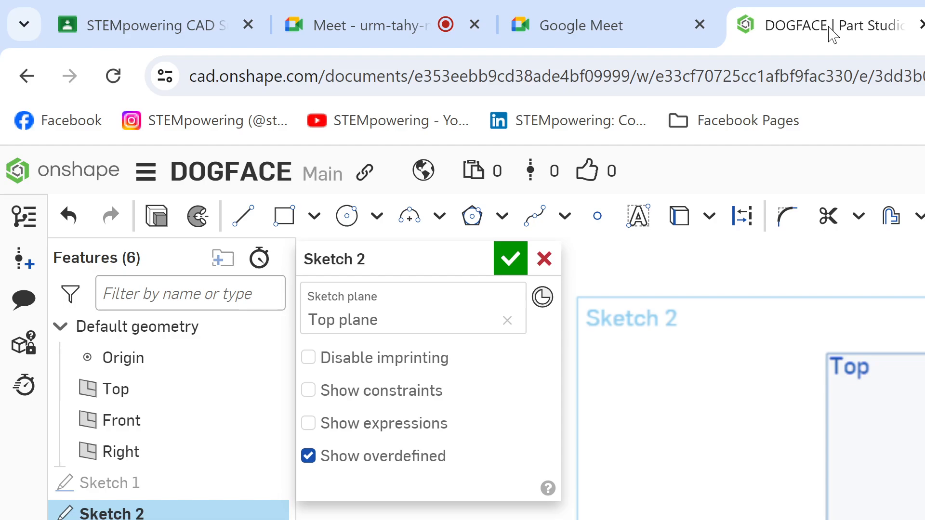
Step: Reopen Sketch 1 to compare it with the dog drawing in Kami and Google Drive, and close it without saving changes
double_click(169, 484)
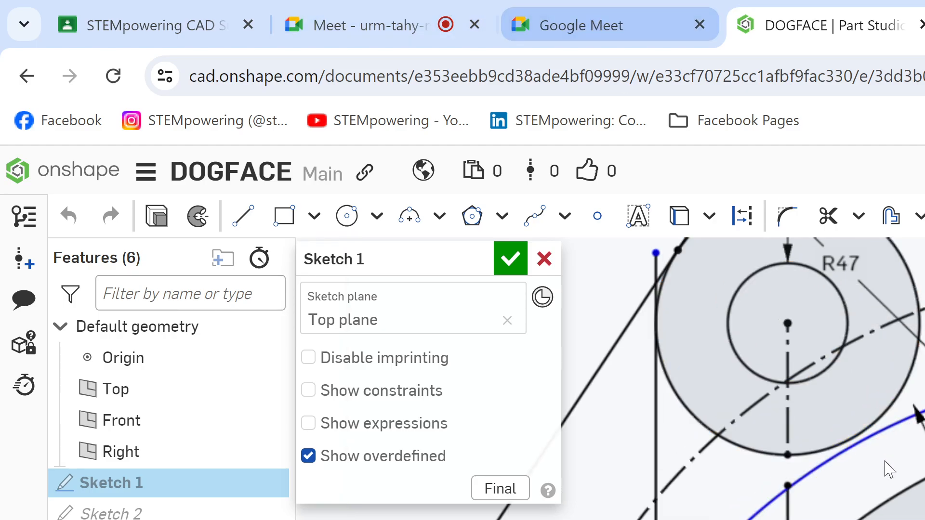
scroll(885, 467, "down", 5)
scroll(882, 459, "down", 1)
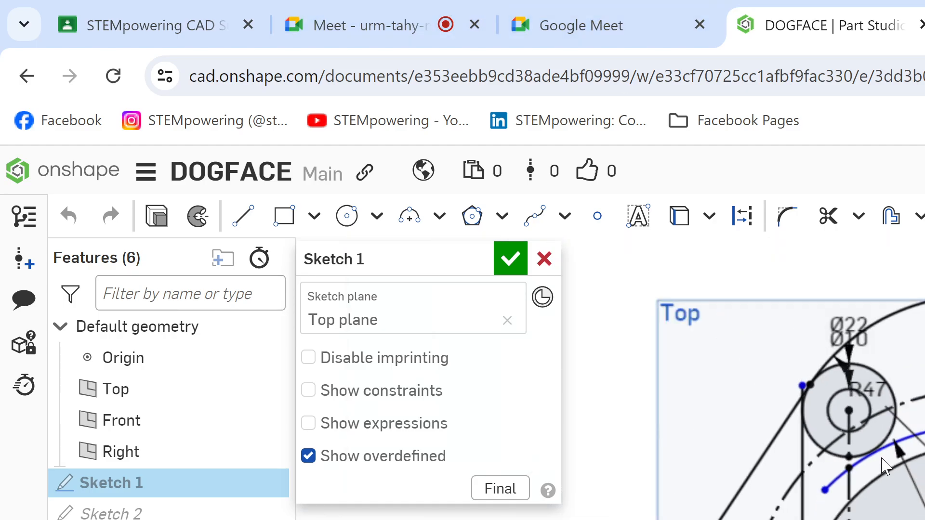
left_click(625, 16)
left_click(375, 7)
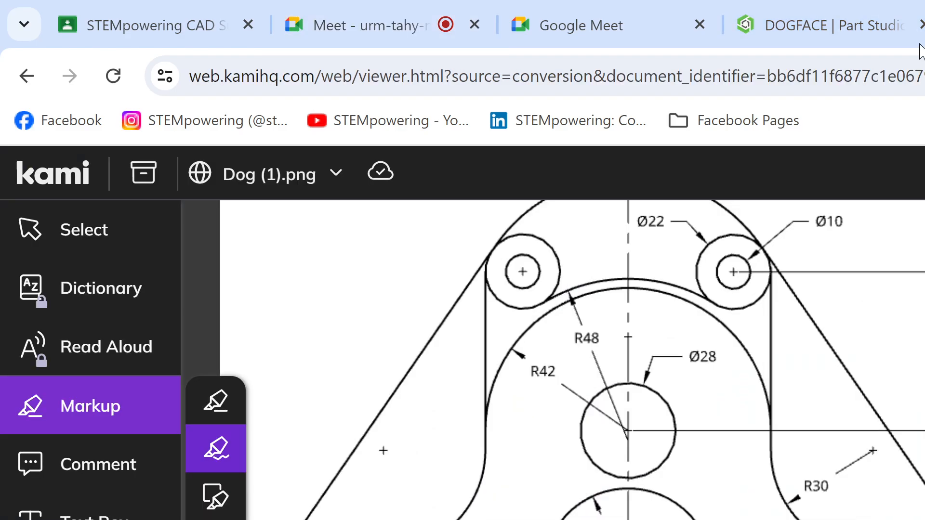
left_click(839, 18)
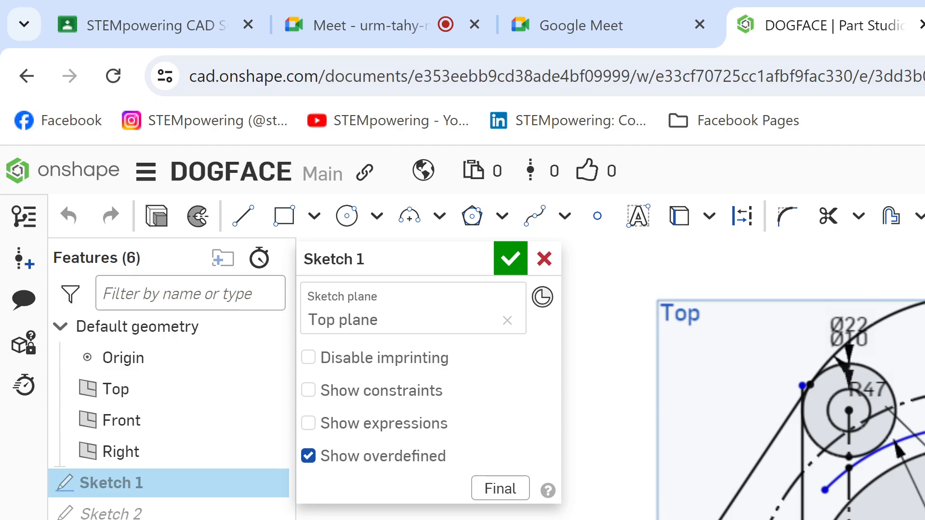
key("ctrl+Tab")
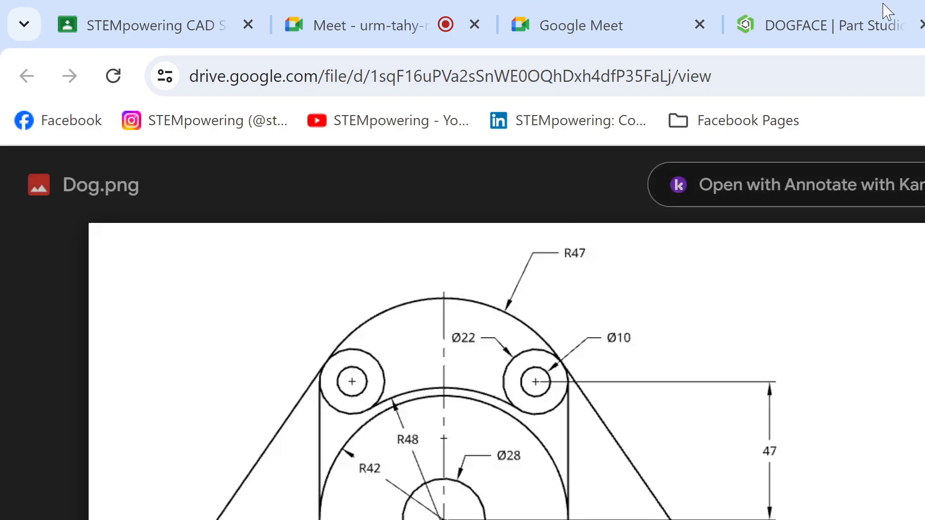
left_click(846, 15)
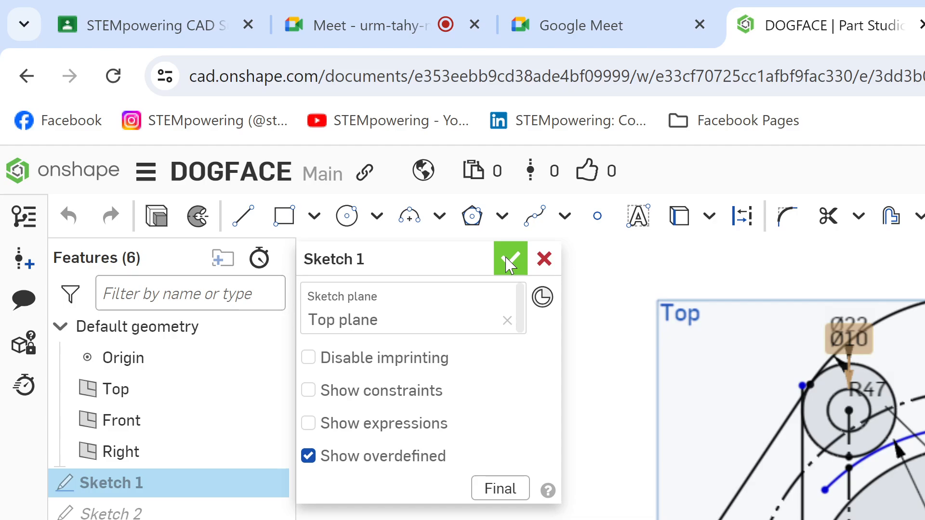
left_click(543, 259)
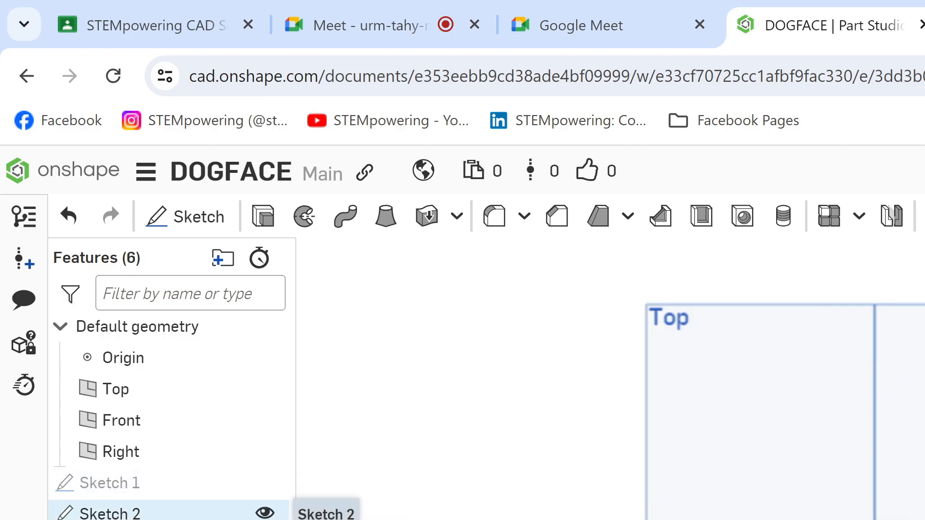
Step: Reopen Sketch 2 for editing and set the circle's diameter to 34 mm
double_click(140, 512)
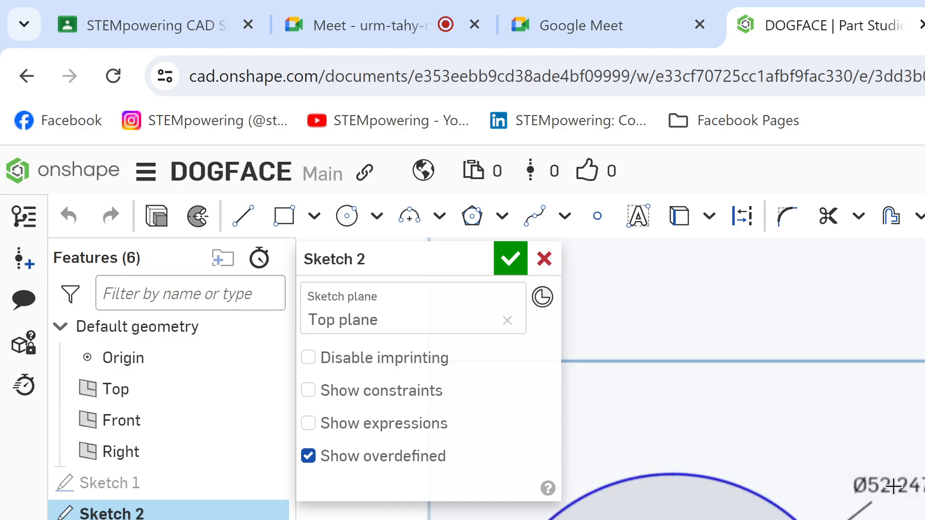
double_click(893, 486)
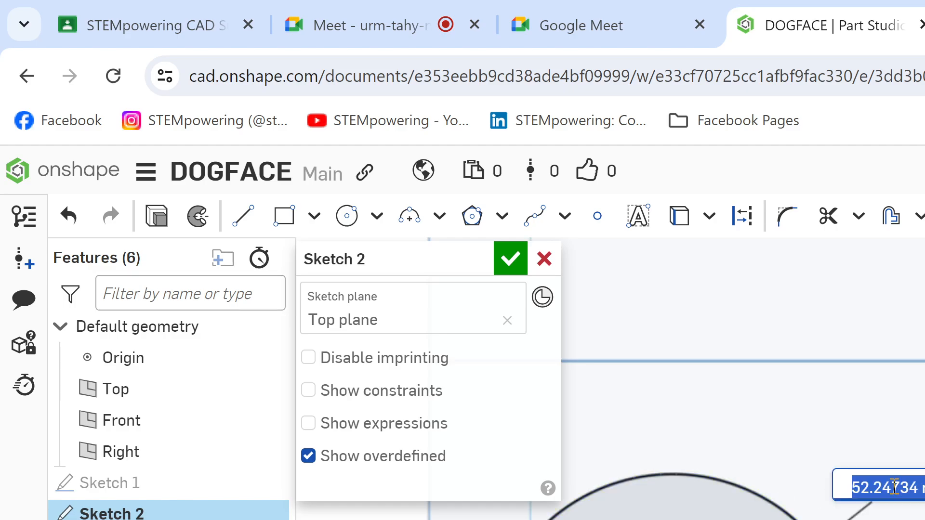
type("34")
key("Return")
scroll(790, 379, "down", 5)
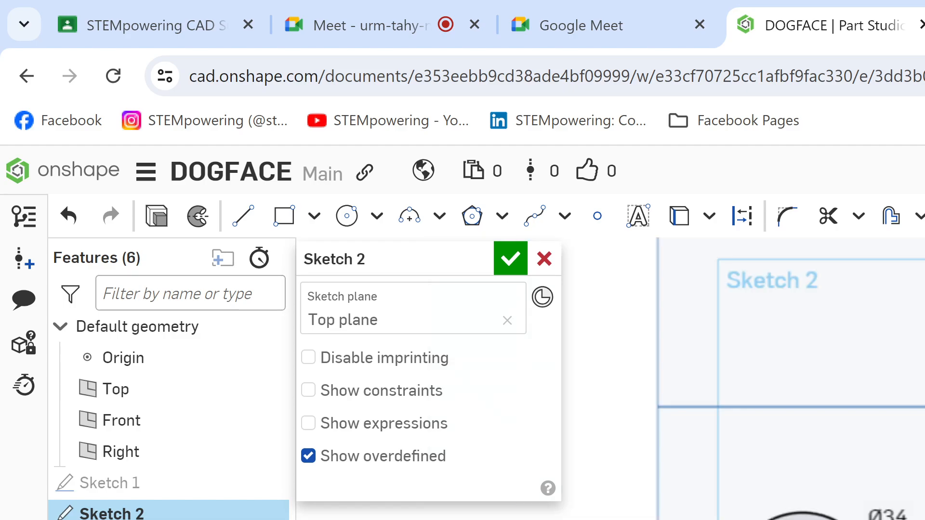
Step: Draw two concentric circles in Sketch 2, sized to match the drawing's Ø28 hole and R42 arc
scroll(755, 379, "up", 3)
middle_click_drag(755, 378, 752, 410)
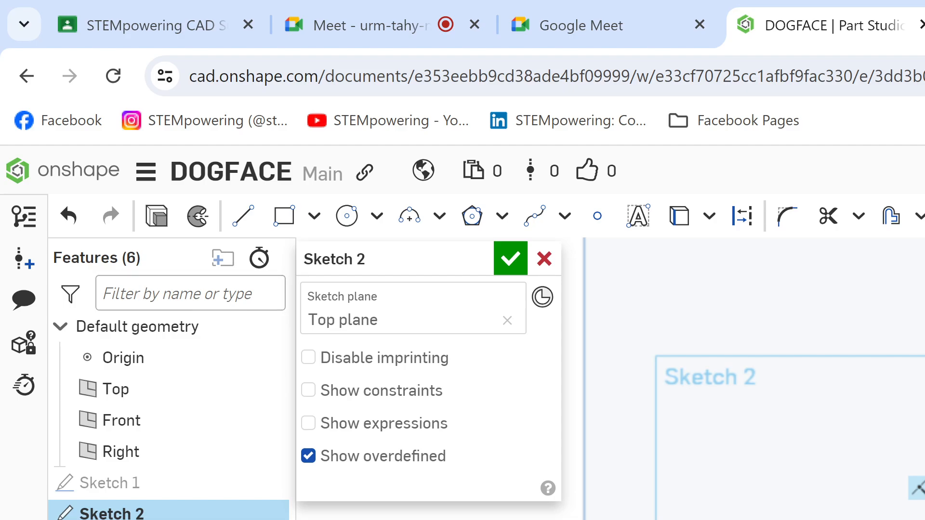
key("c")
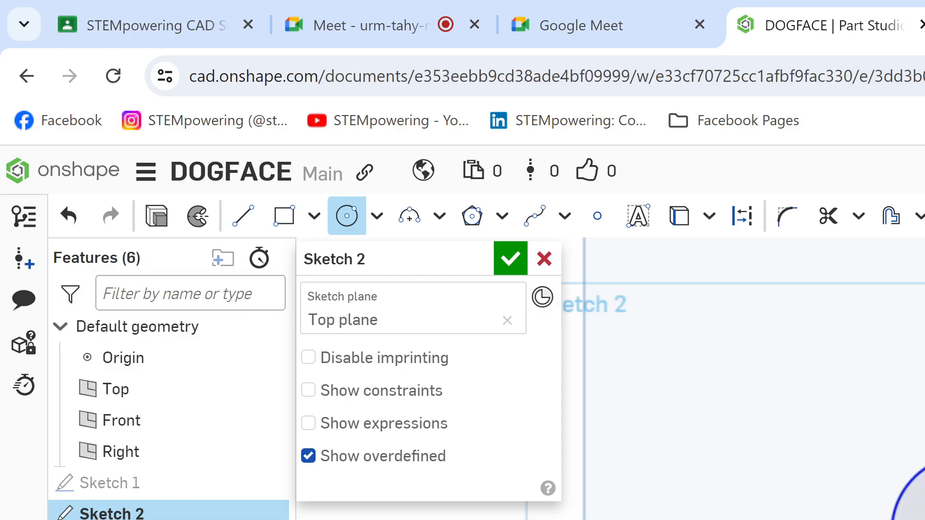
key("Return")
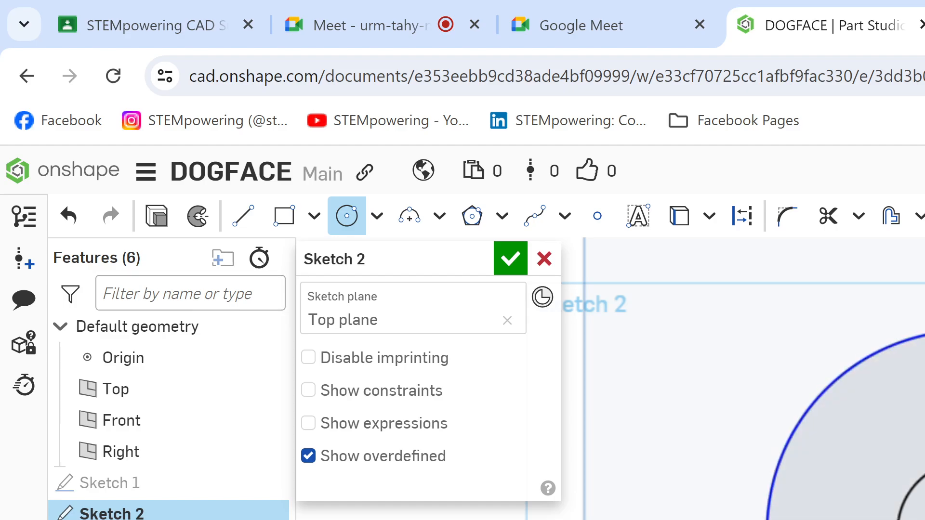
key("Return")
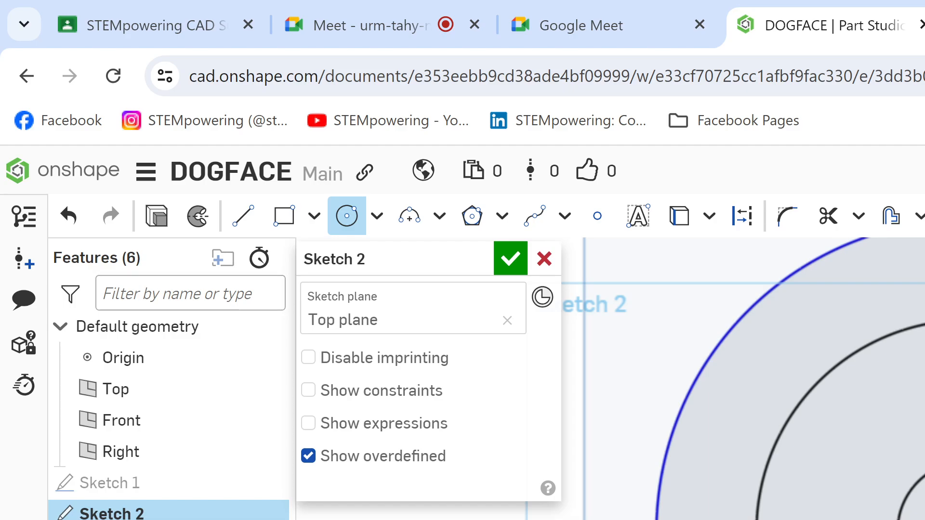
Step: Try a third concentric circle for the drawing's R48 arc, and undo the circle together with its dimension
key("Return")
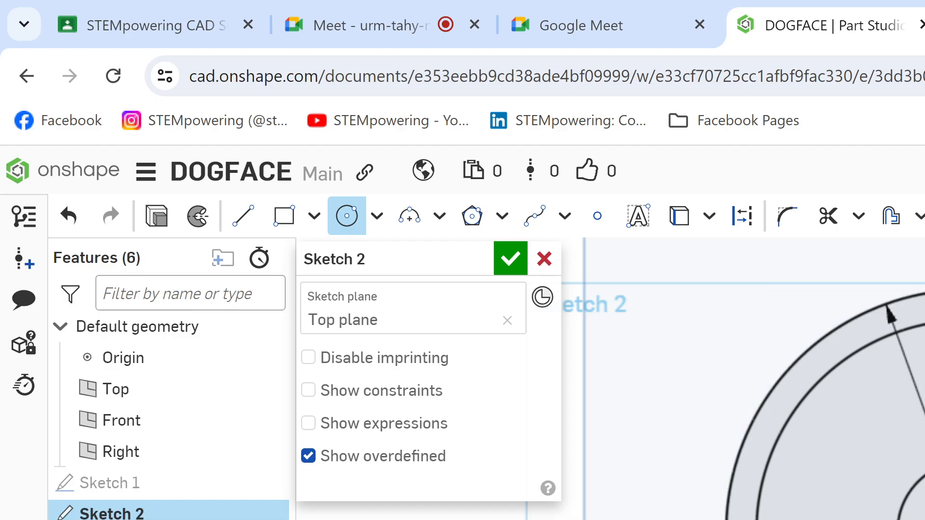
scroll(741, 380, "down", 4)
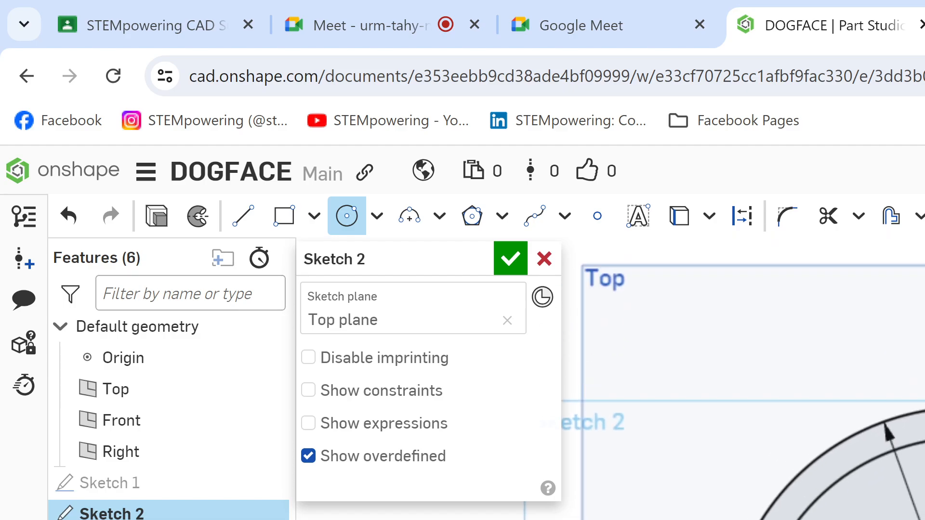
key("ctrl+z")
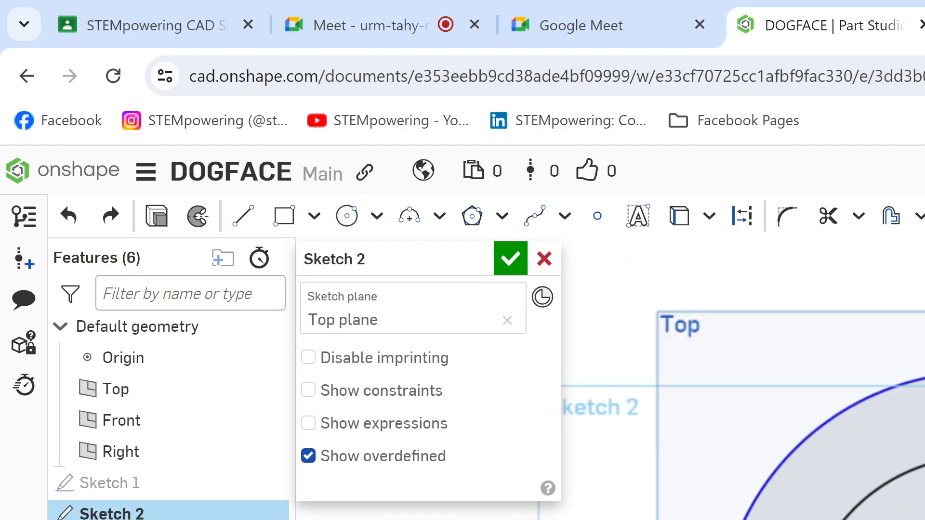
key("ctrl+z")
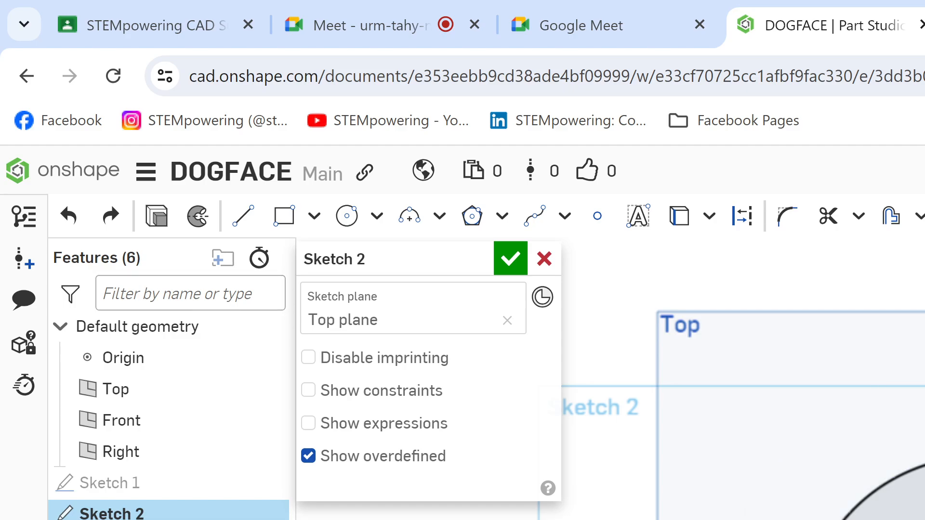
Step: Start a construction line in Sketch 2, and switch to the Dog.png drawing in Google Drive
key("l")
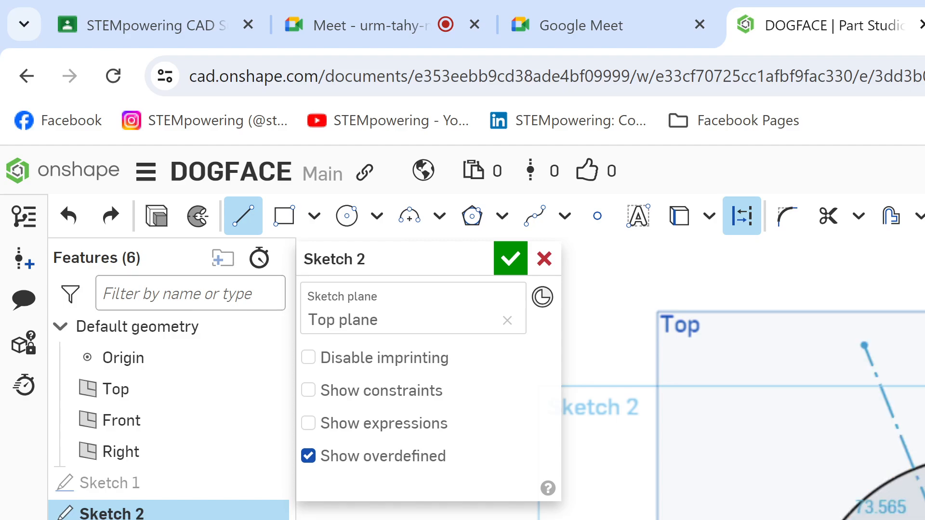
key("ctrl+Tab")
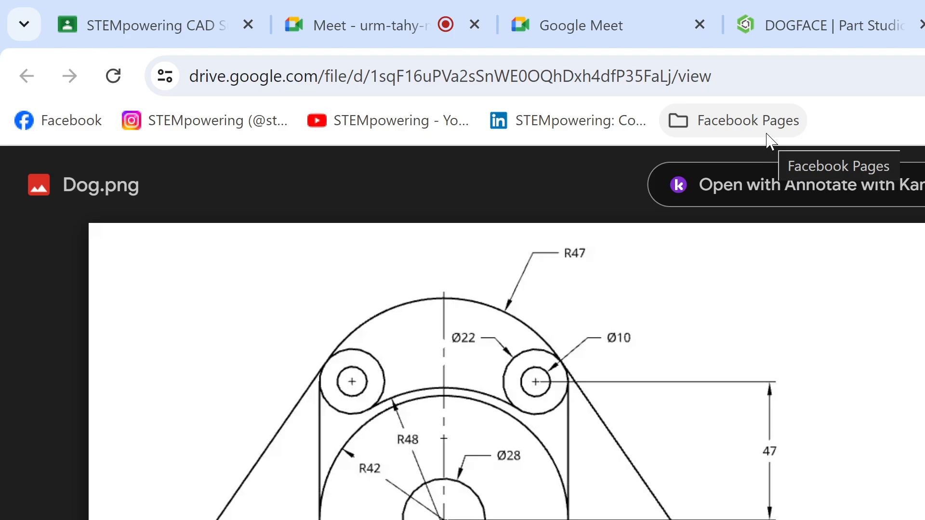
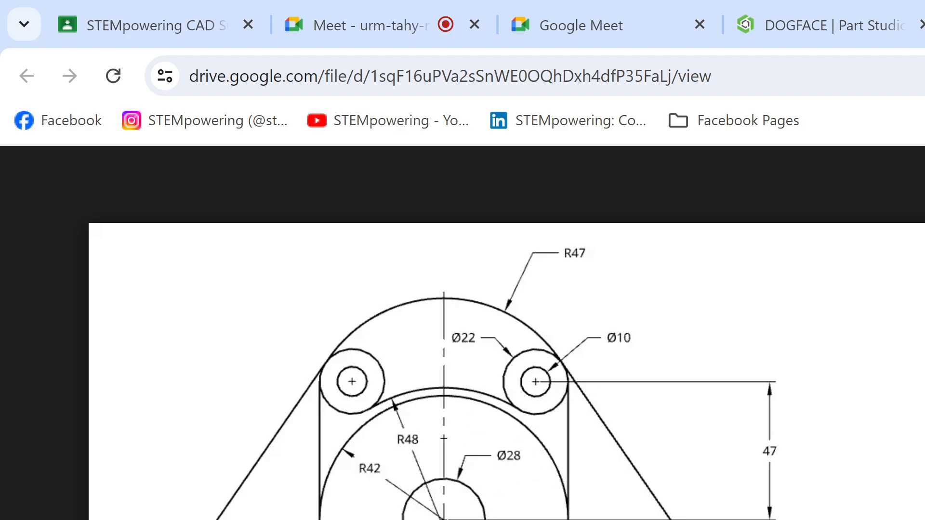
Step: Switch back to Onshape and draw a vertical construction line about 50 mm long upward from the horizontal construction line
left_click(790, 21)
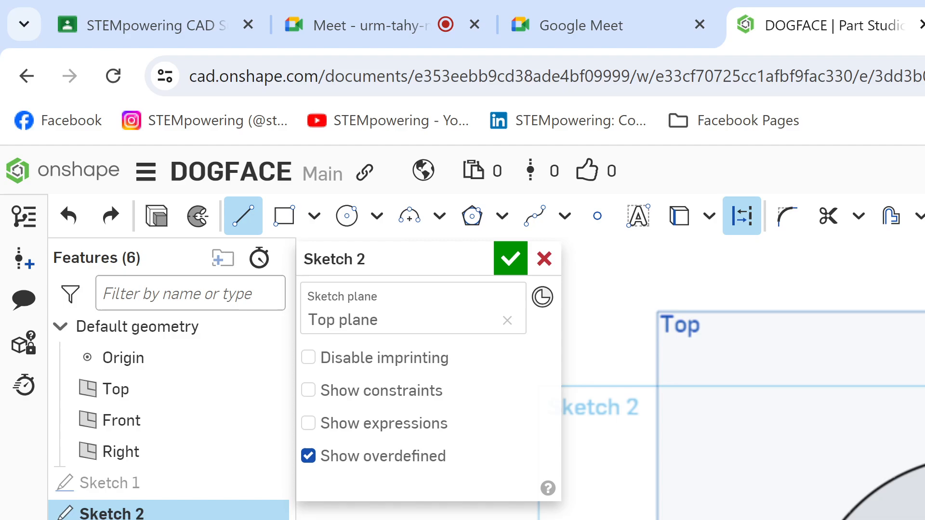
left_click(738, 515)
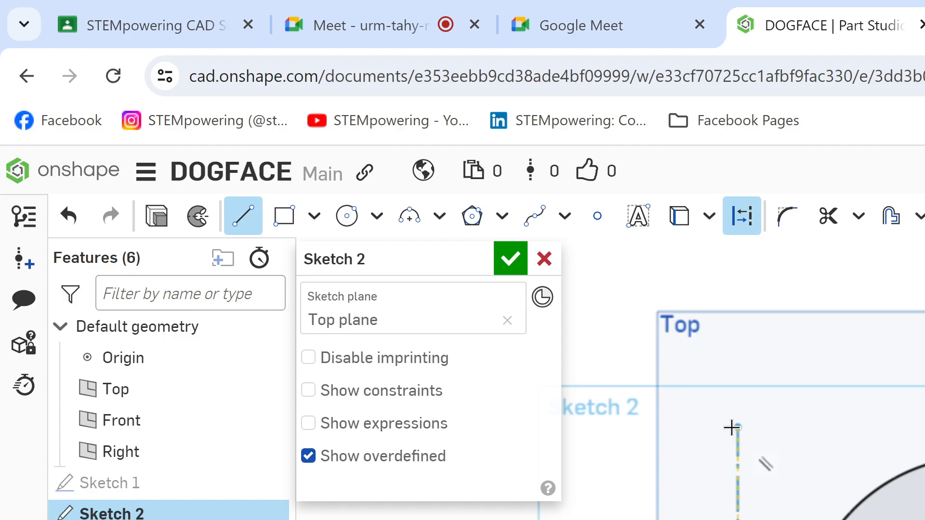
left_click(734, 424)
key("Escape")
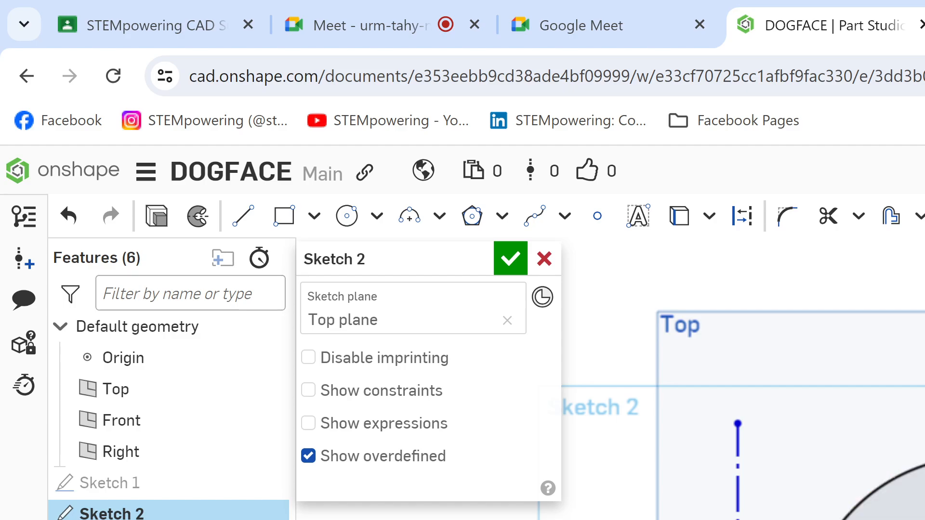
mouse_move(738, 515)
left_mouse_down()
mouse_move(836, 515)
mouse_move(640, 515)
mouse_move(856, 516)
mouse_move(706, 515)
mouse_move(781, 515)
mouse_move(742, 515)
left_mouse_up()
Step: Dimension the vertical construction line's length to 47 mm
key("d")
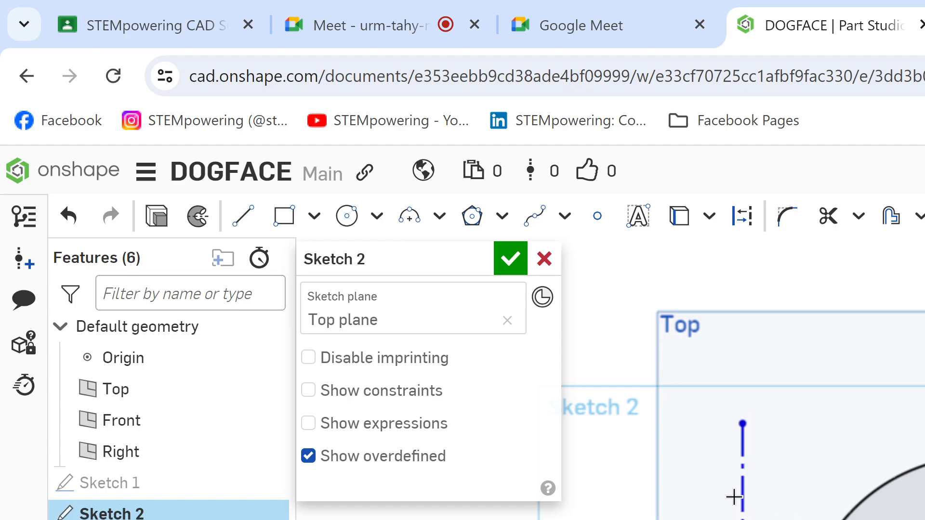
left_click(740, 496)
left_click(665, 512)
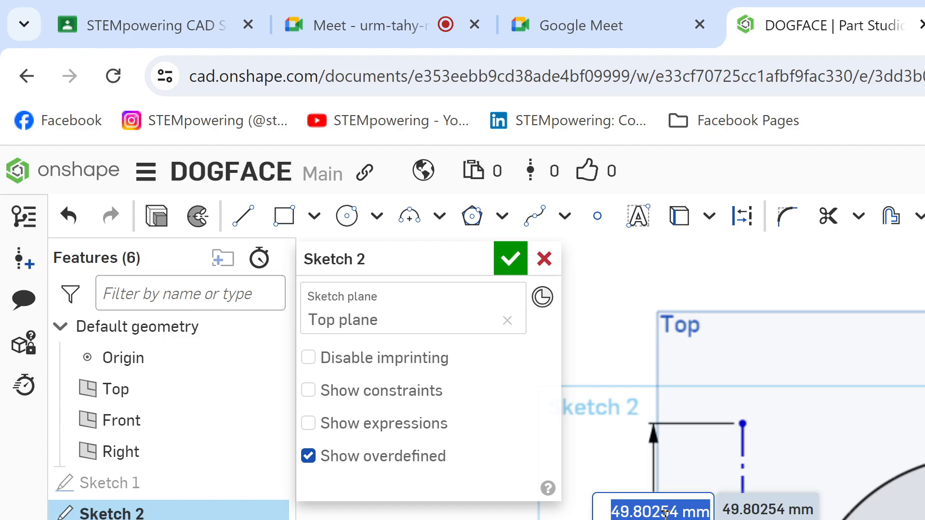
type("47")
key("Return")
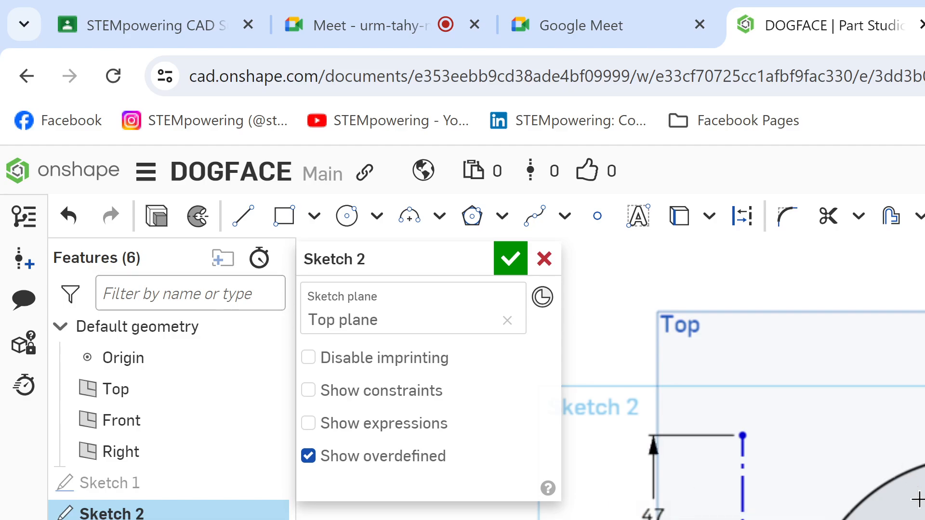
Step: Draw a 10 mm diameter circle centred on the upper end of the vertical construction line
key("c")
left_click(742, 435)
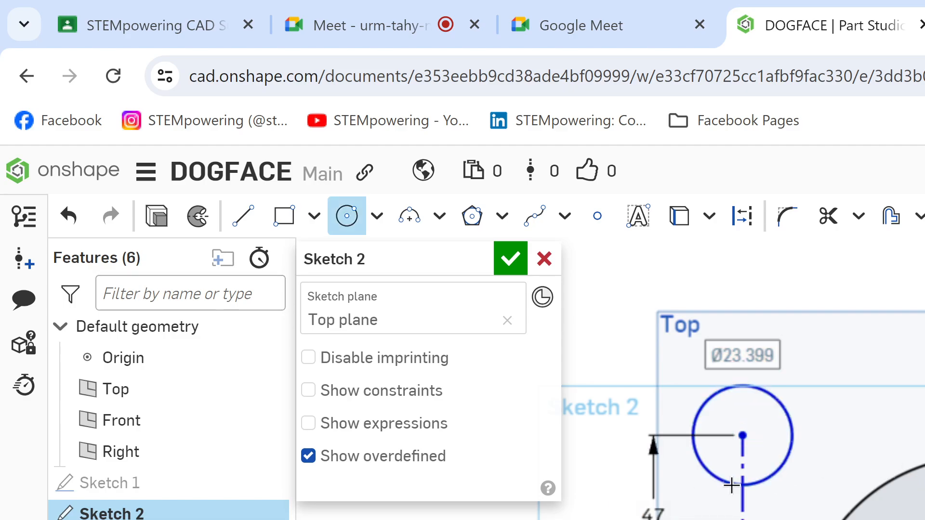
left_click(731, 485)
type("10")
key("Return")
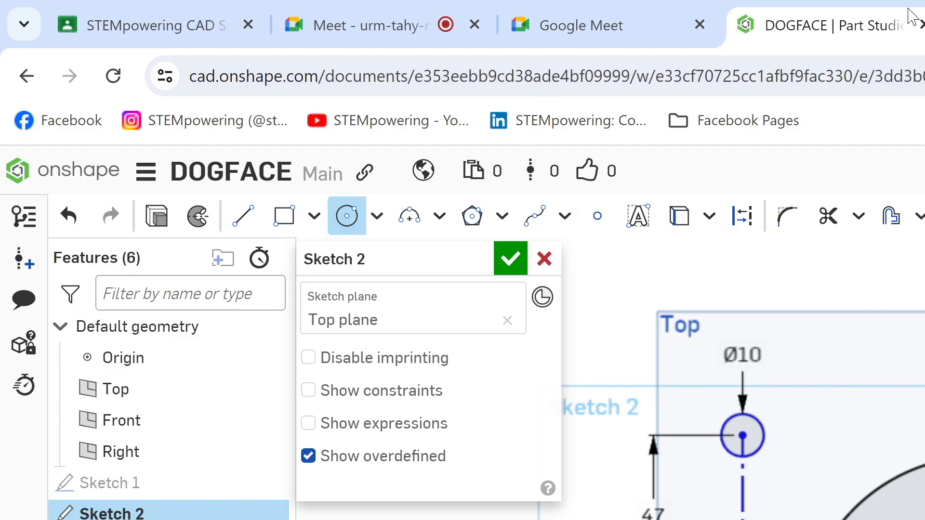
Step: Check the ear circle sizes on the Kami drawing, and draw a concentric 22 mm diameter circle around the Ø10 circle in Sketch 2
left_click(924, 25)
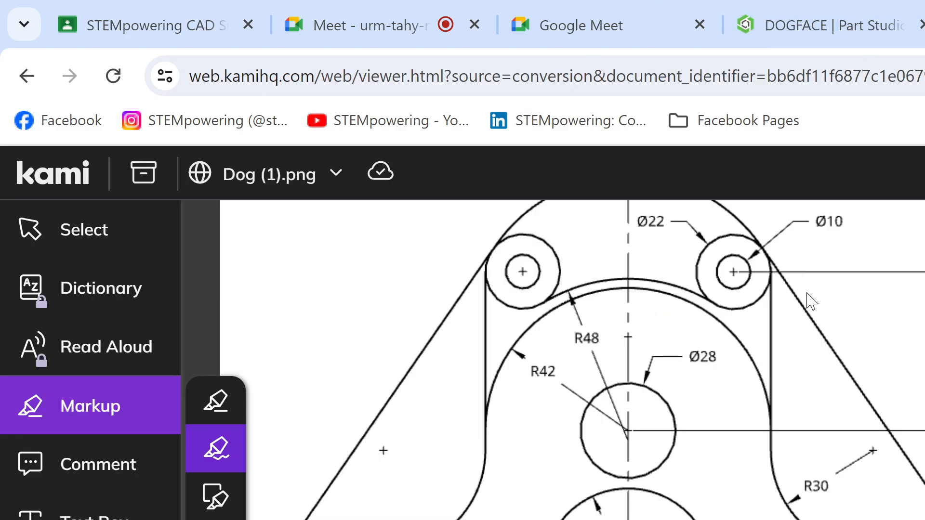
scroll(808, 299, "up", 2)
left_click(845, 25)
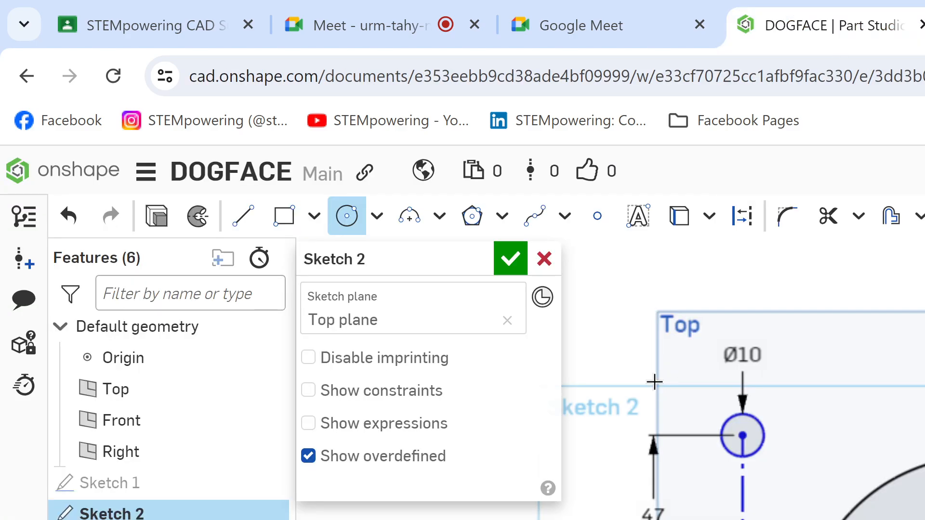
left_click(740, 440)
type("2")
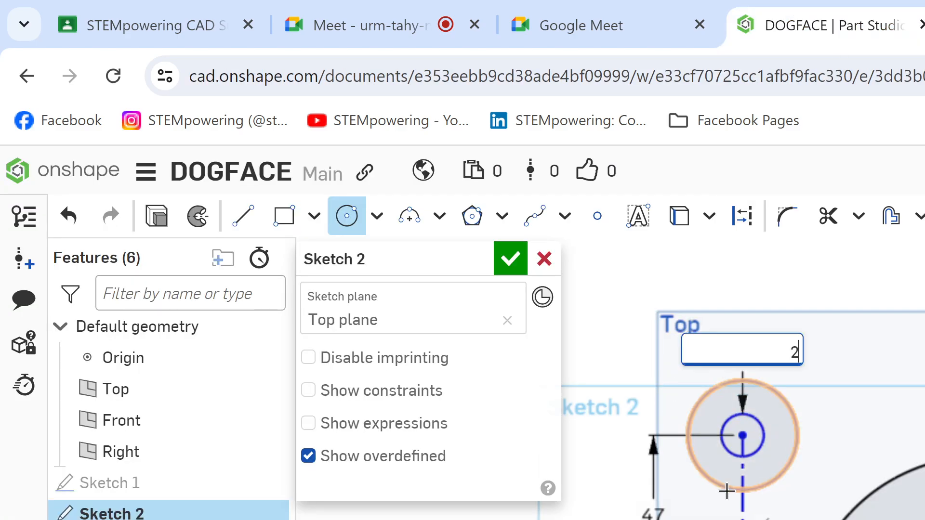
type("2")
key("Return")
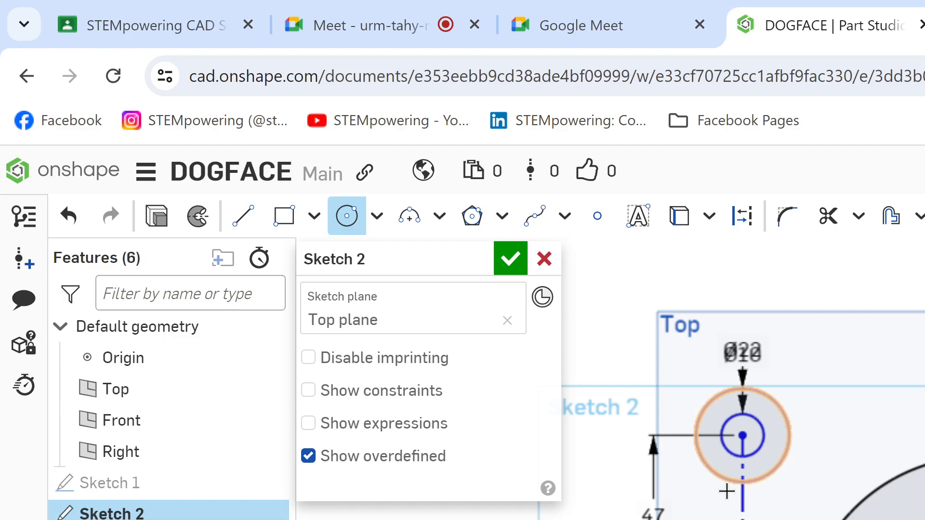
key("Escape")
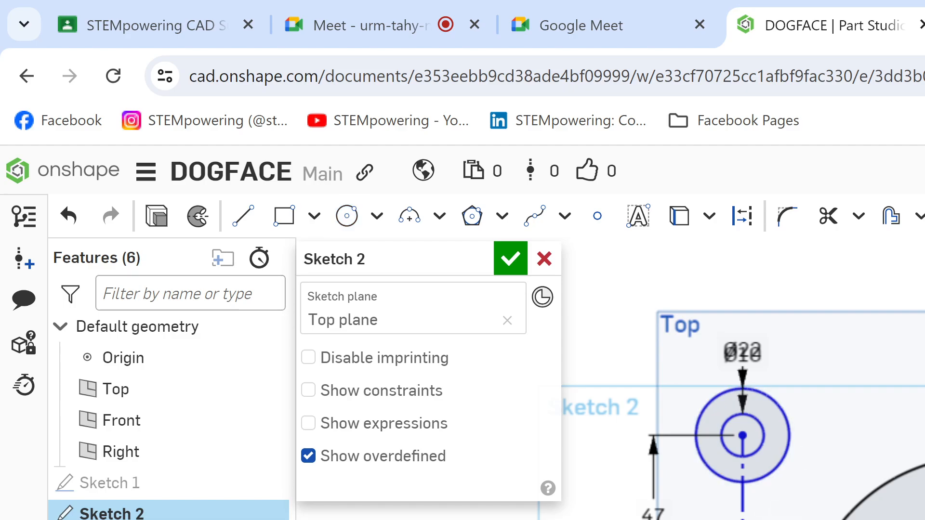
Step: Move the vertical construction line with its two circles closer to the large circle, and compare the layout with the Kami drawing
mouse_move(742, 519)
left_mouse_down()
mouse_move(783, 519)
mouse_move(469, 519)
mouse_move(806, 518)
left_mouse_up()
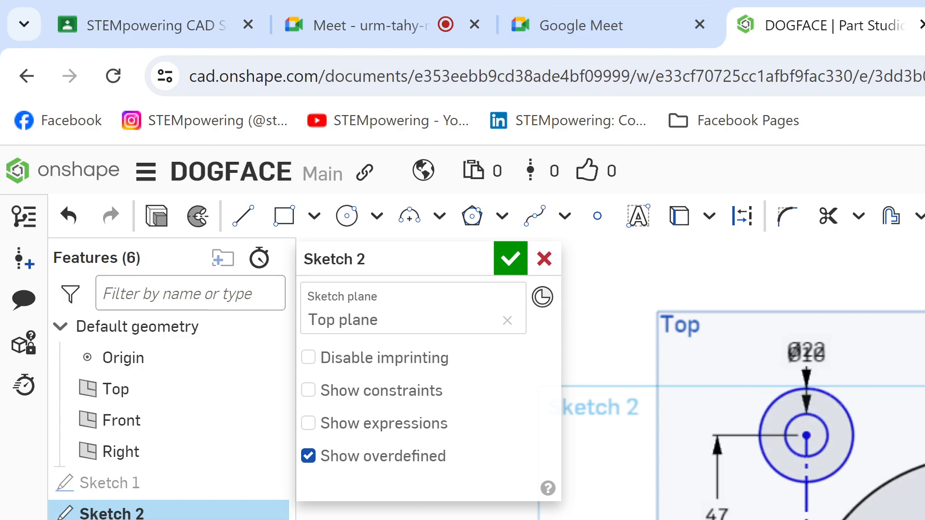
left_click(924, 24)
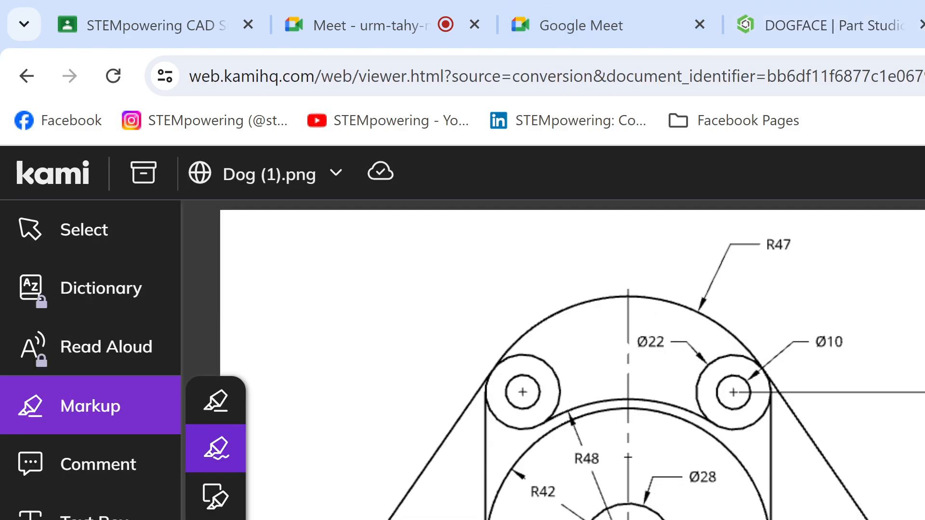
left_click(822, 27)
Step: Draw a vertical line on the outer side of the ear circles and make it tangent to the Ø22 circle
key("l")
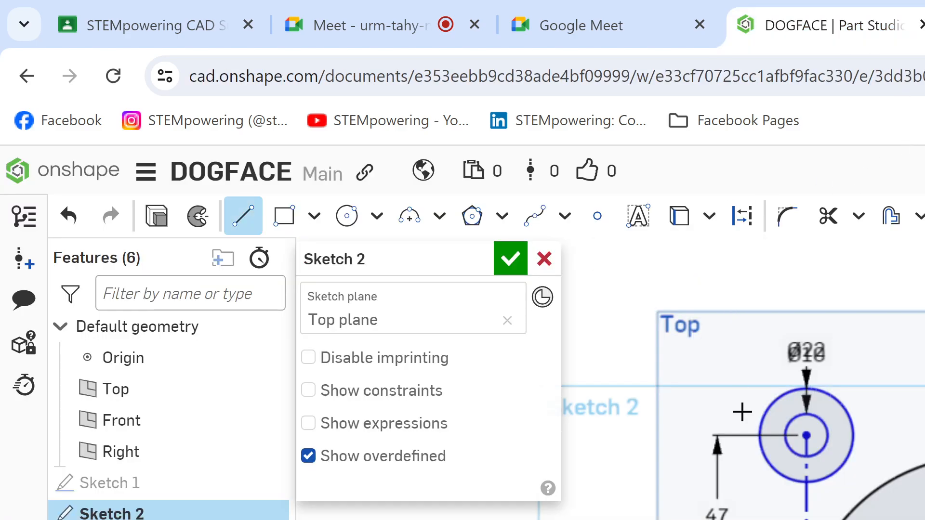
key("d")
key("l")
left_click(706, 397)
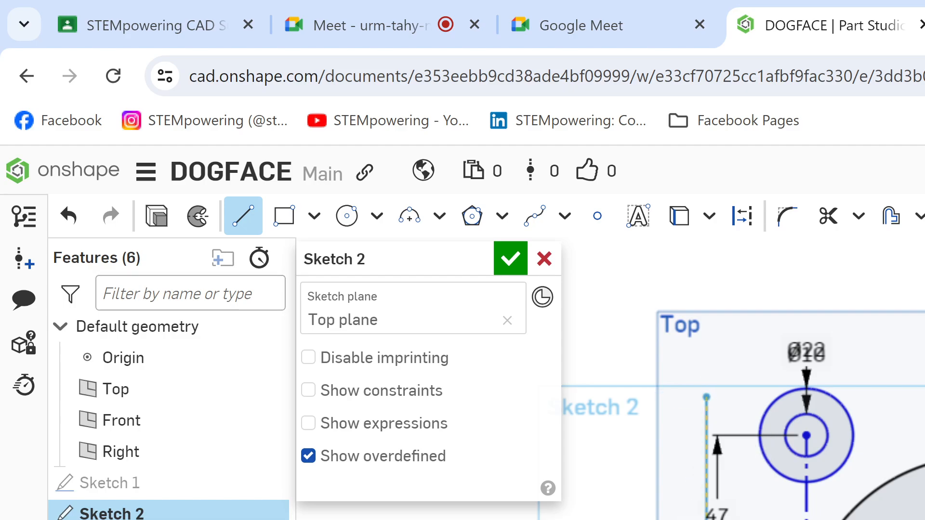
left_click(706, 519)
key("Escape")
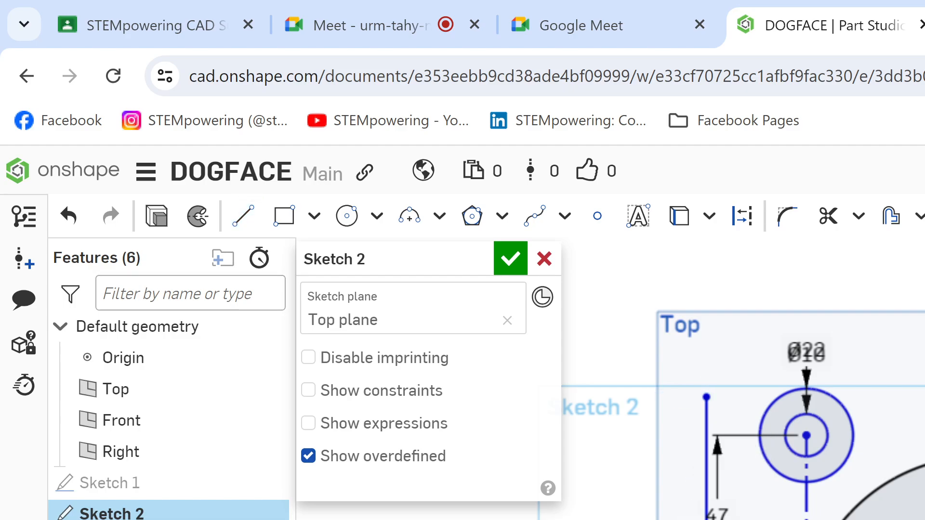
left_click(706, 481)
left_click(769, 461)
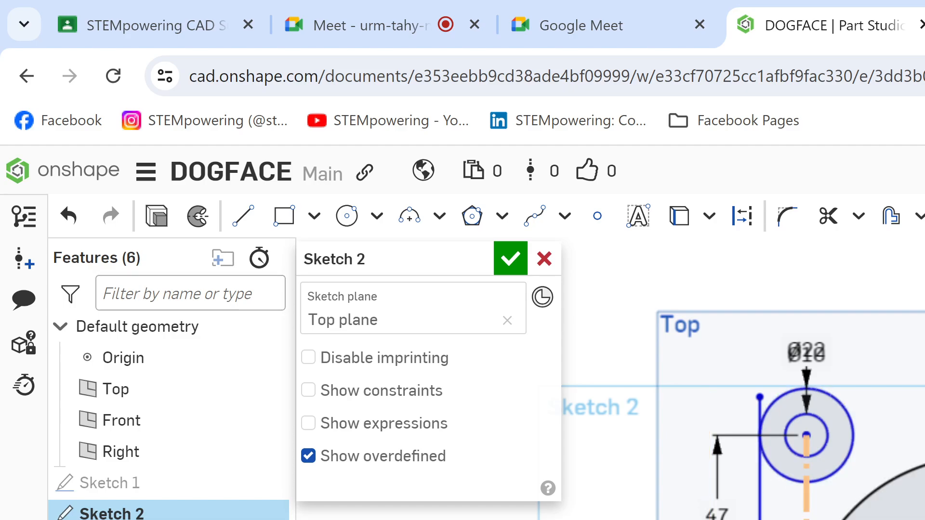
Step: Try trimming the vertical line below its tangent point on the Ø22 circle, and undo the trim
key("m")
left_click(759, 519)
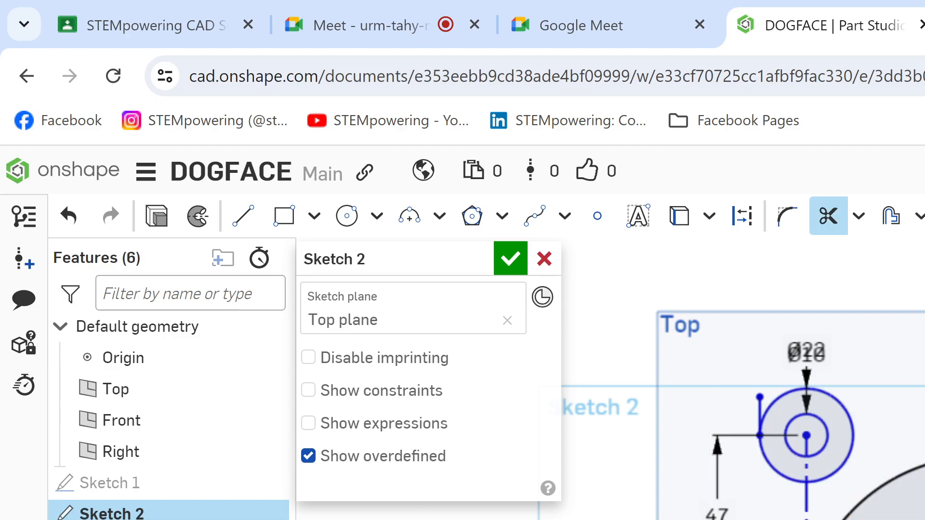
scroll(759, 519, "up", 5)
scroll(751, 510, "down", 8)
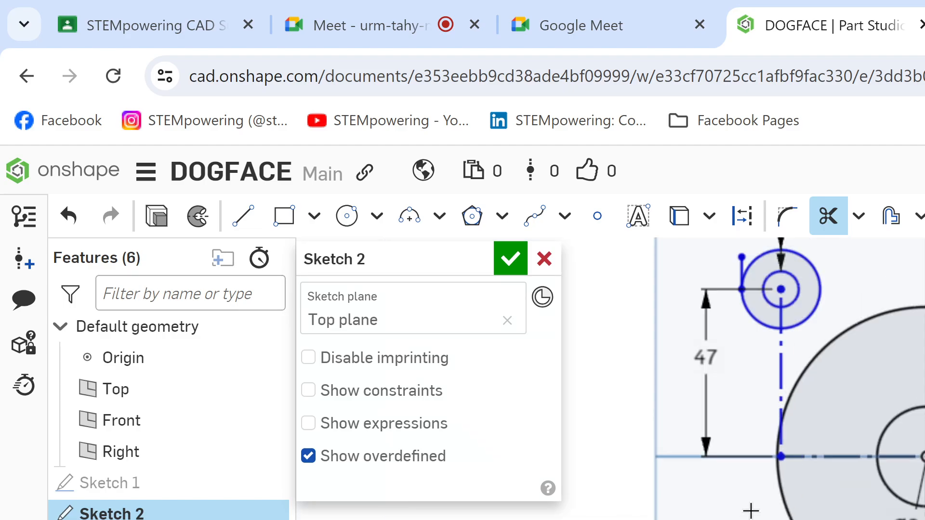
scroll(736, 516, "up", 3)
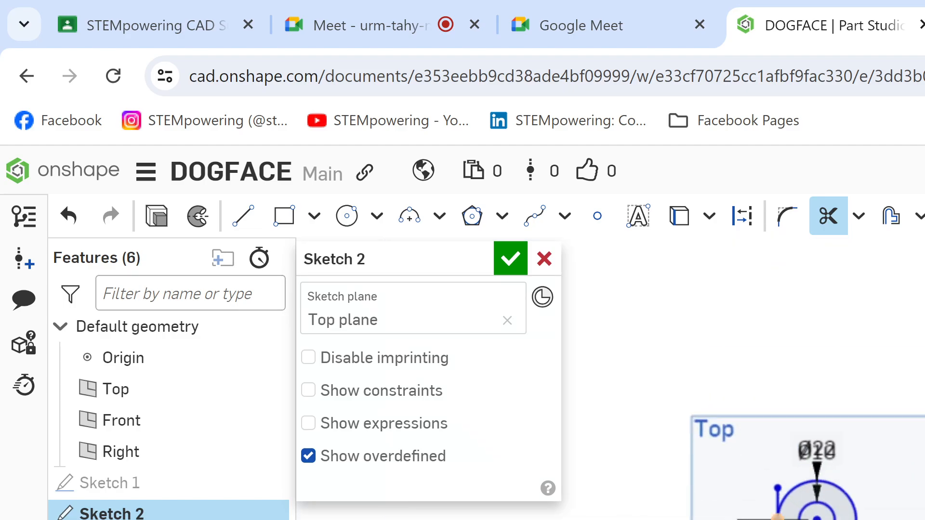
key("ctrl+z")
Step: Trim off the part of the vertical line that extends above its tangent point on the Ø22 circle
scroll(736, 519, "up", 8)
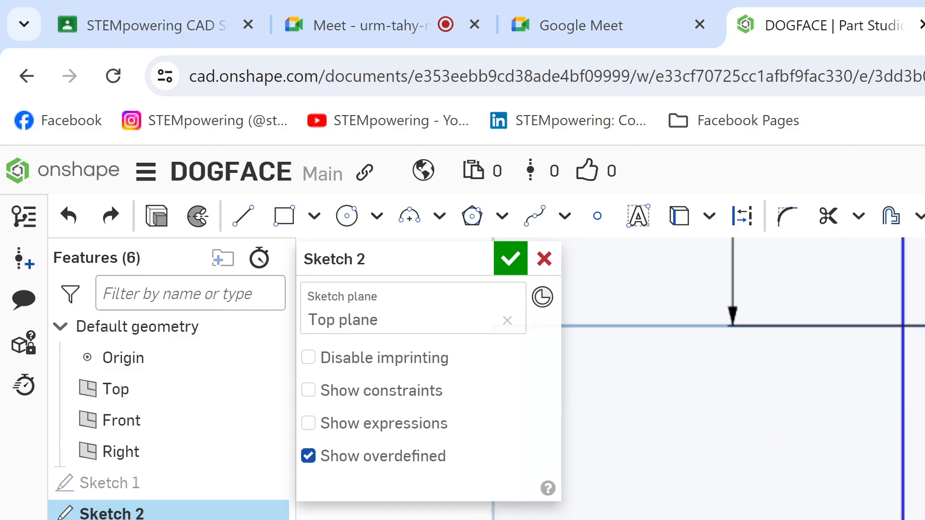
key("m")
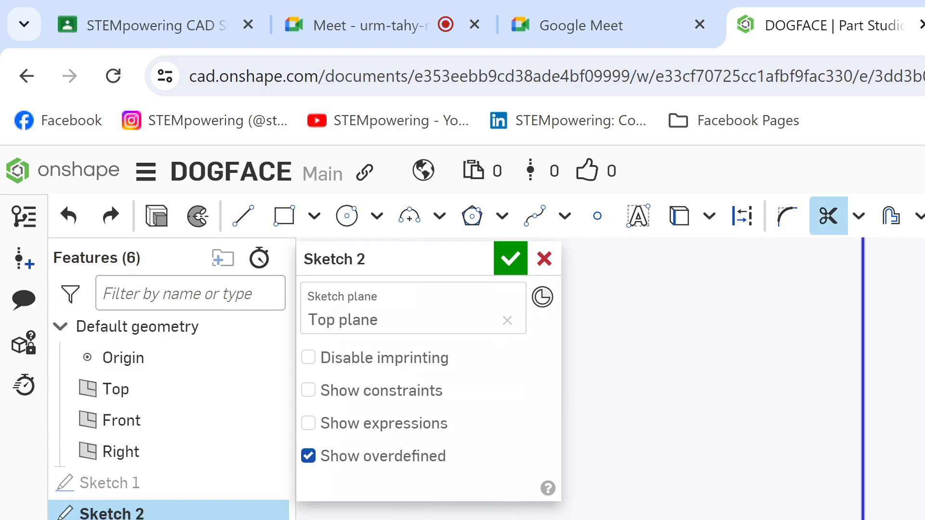
scroll(743, 516, "down", 6)
scroll(743, 515, "up", 1)
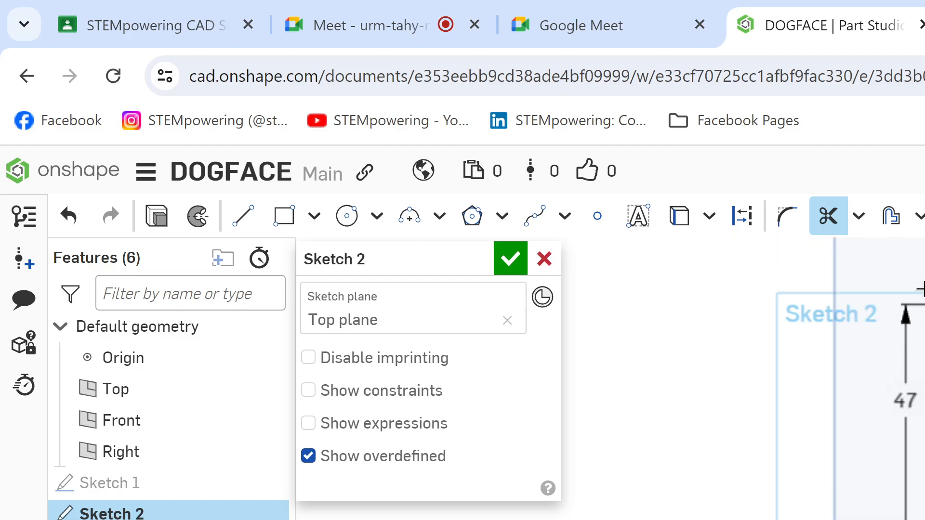
scroll(922, 515, "up", 1)
scroll(609, 518, "down", 1)
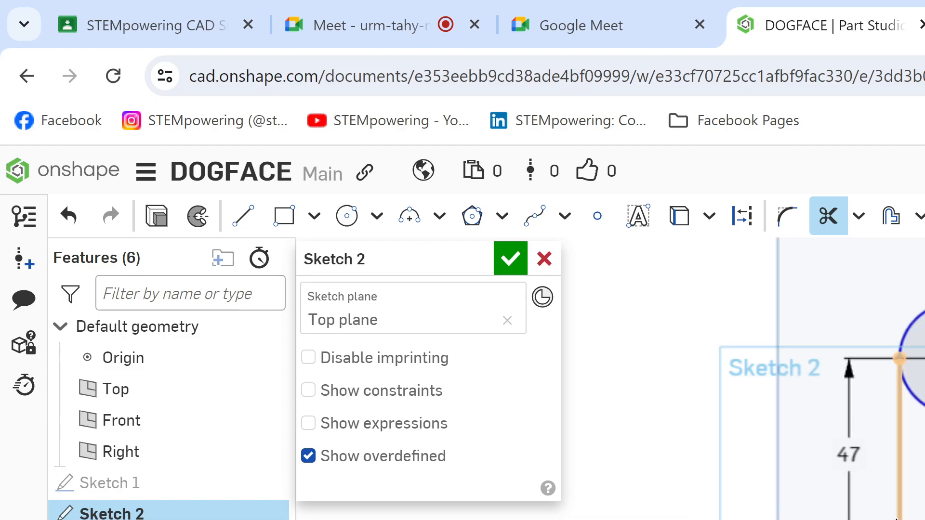
Step: Make the trimmed vertical line tangent to the large R42 circle, and restart the Trim tool
key("Escape")
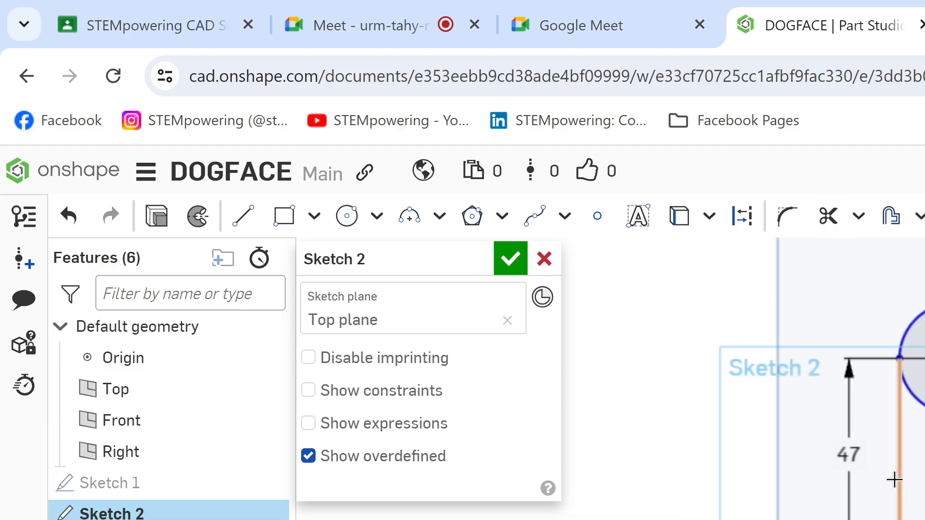
left_click(898, 482)
key("Delete")
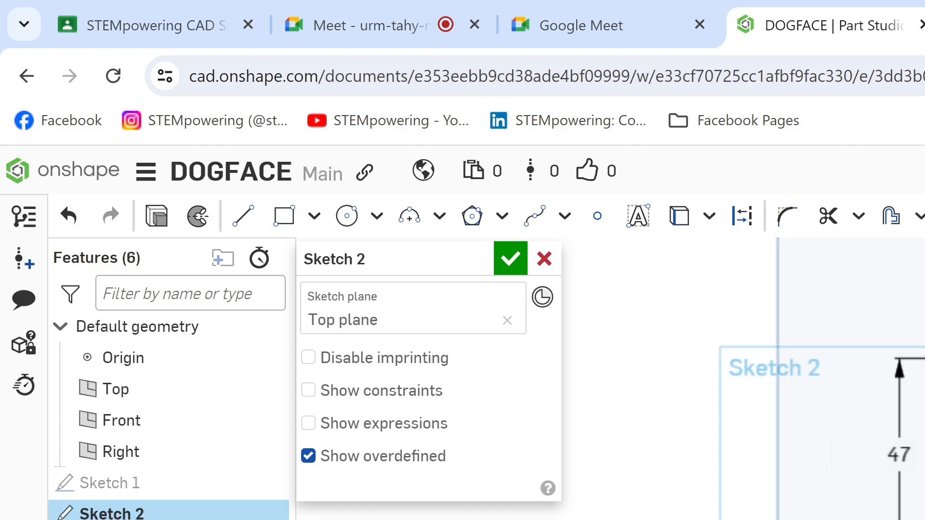
scroll(793, 378, "up", 1)
mouse_move(793, 427)
middle_mouse_down()
mouse_move(785, 378)
mouse_move(797, 346)
middle_mouse_up()
scroll(796, 347, "up", 2)
key("m")
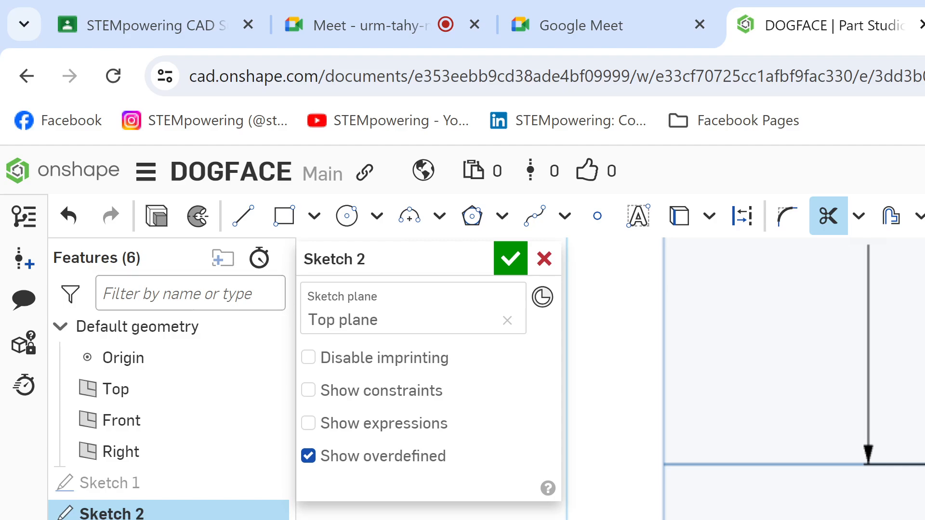
Step: Highlight the vertical edge, Ø22 circle and R42 arc on Dog (1).png in Kami, undo the highlights and return to Onshape
key("ctrl+Tab")
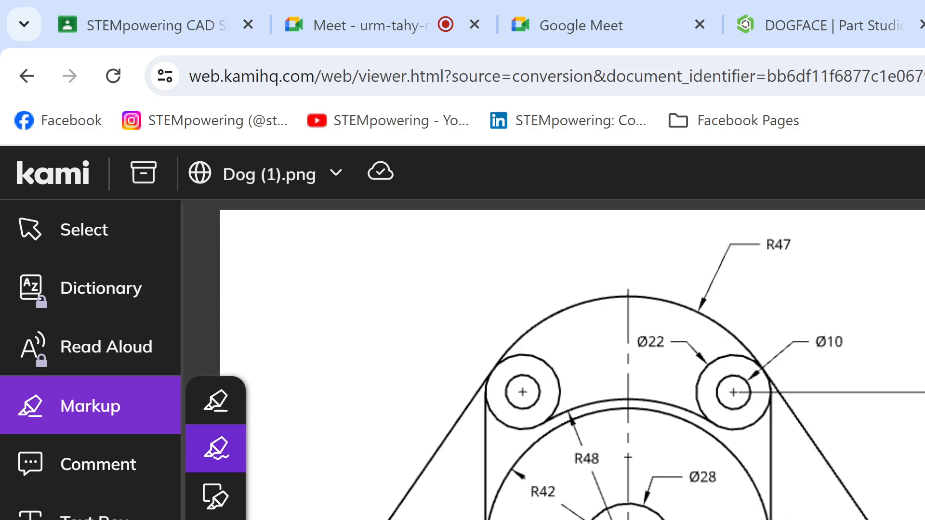
mouse_move(780, 517)
left_mouse_down()
mouse_move(764, 495)
mouse_move(765, 504)
mouse_move(772, 461)
mouse_move(760, 384)
mouse_move(772, 380)
mouse_move(781, 518)
left_mouse_up()
key("ctrl+z")
mouse_move(757, 385)
left_mouse_down()
mouse_move(764, 376)
mouse_move(712, 414)
mouse_move(765, 376)
mouse_move(770, 385)
left_mouse_up()
mouse_move(764, 496)
left_mouse_down()
mouse_move(675, 413)
mouse_move(580, 435)
mouse_move(491, 519)
left_mouse_up()
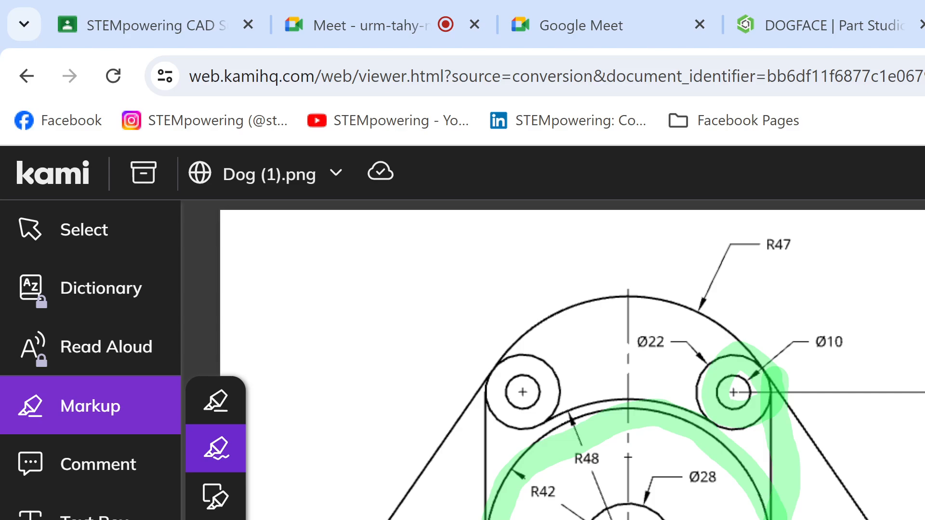
key("ctrl+z")
key("ctrl+z")
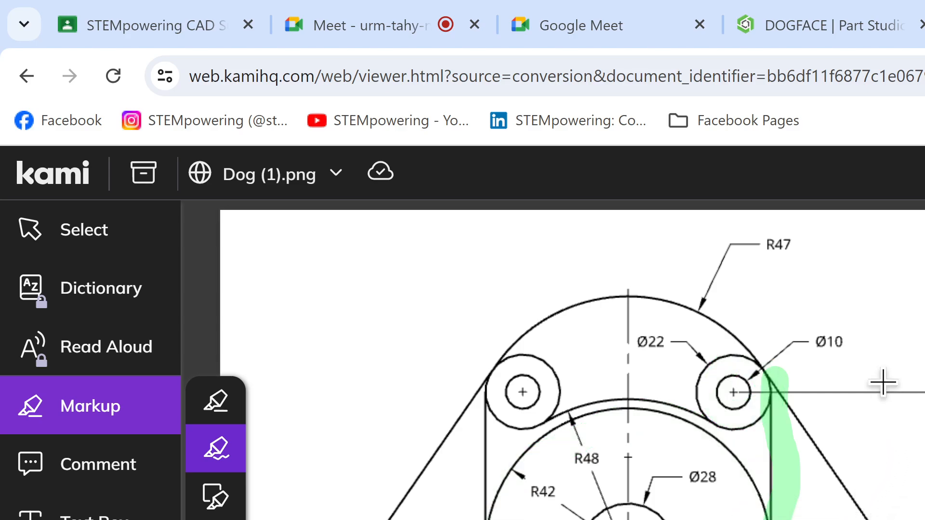
key("ctrl+z")
left_click(807, 25)
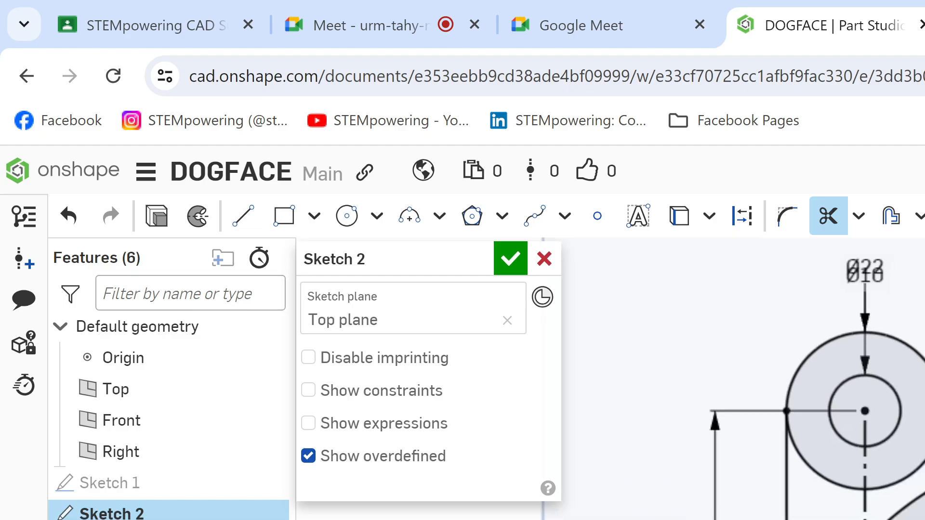
key("l")
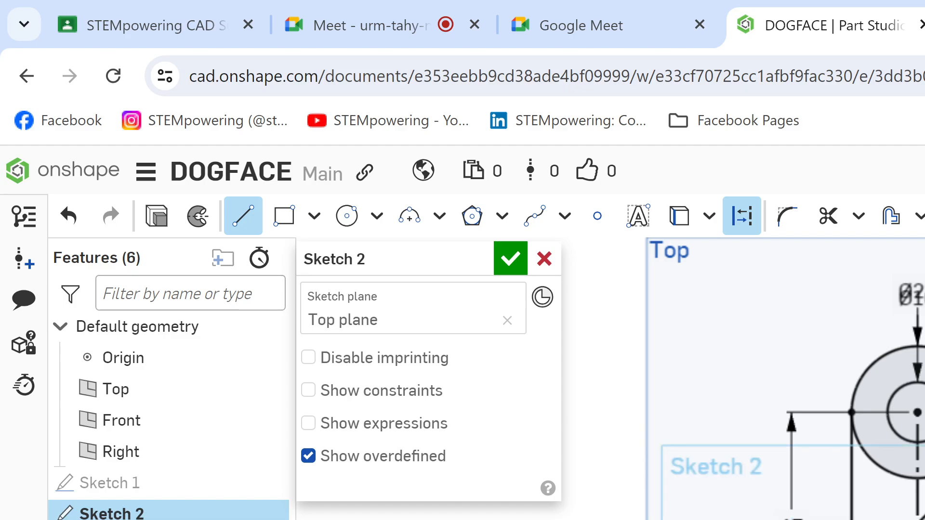
key("Escape")
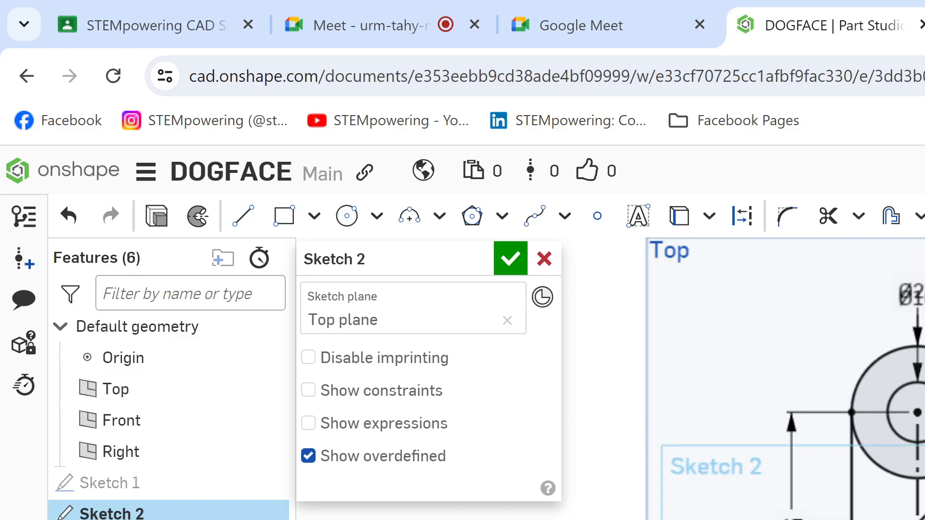
Step: Sketch an arc beside the Ø22 circle, running up over the large circle
key("a")
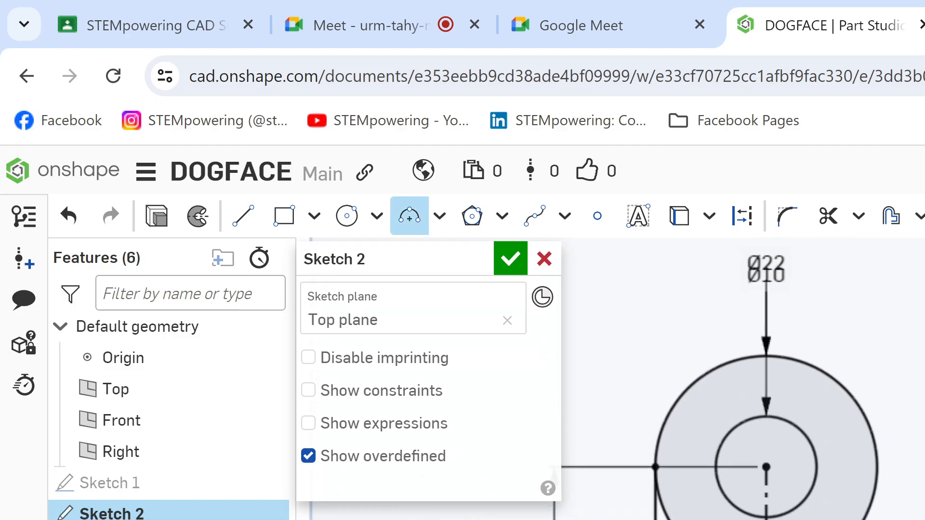
key("Escape")
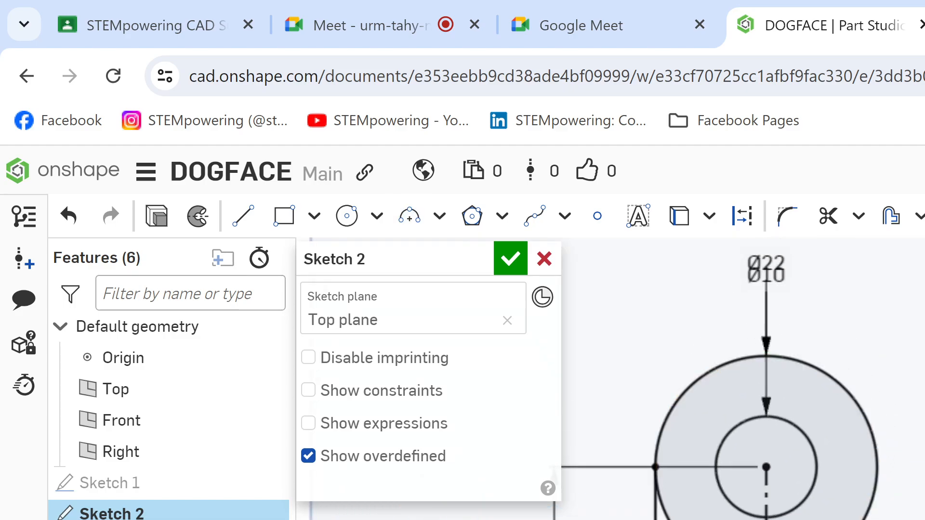
key("a")
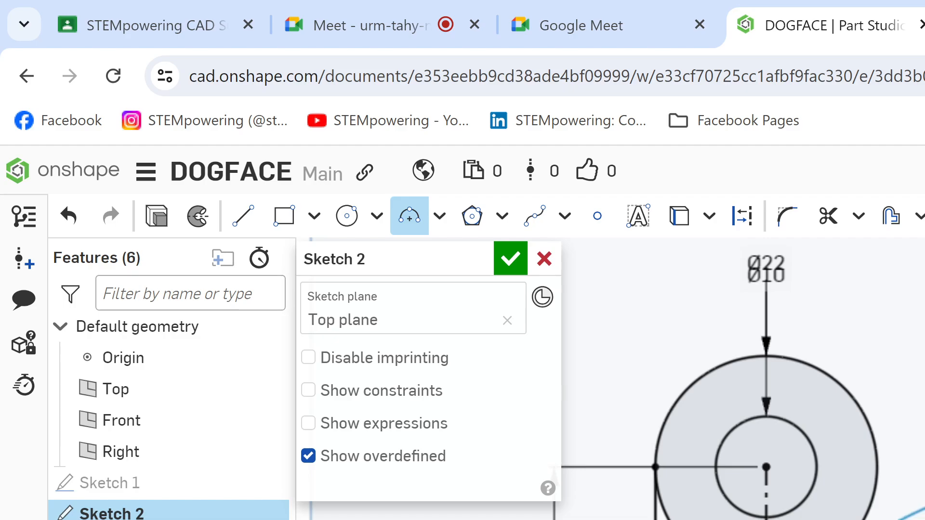
Step: Draw a construction line starting just above the newly sketched arc
key("l")
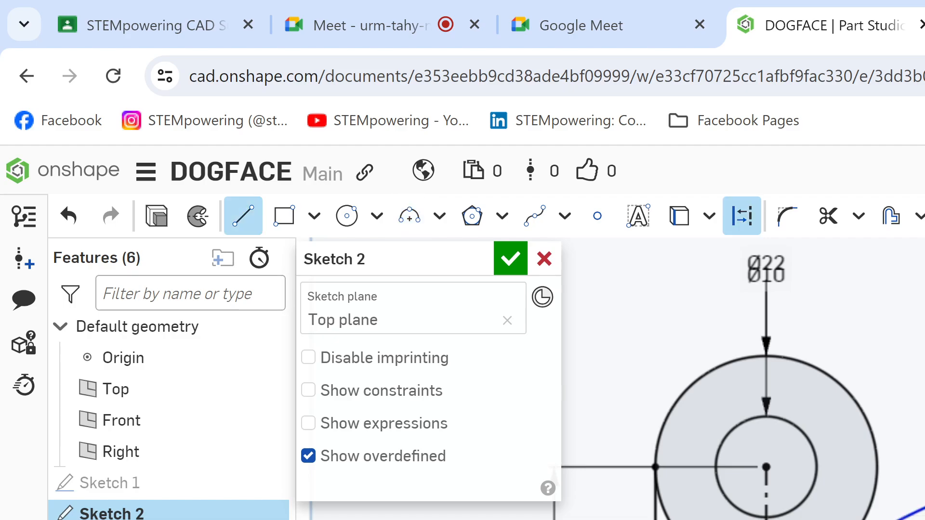
key("Escape")
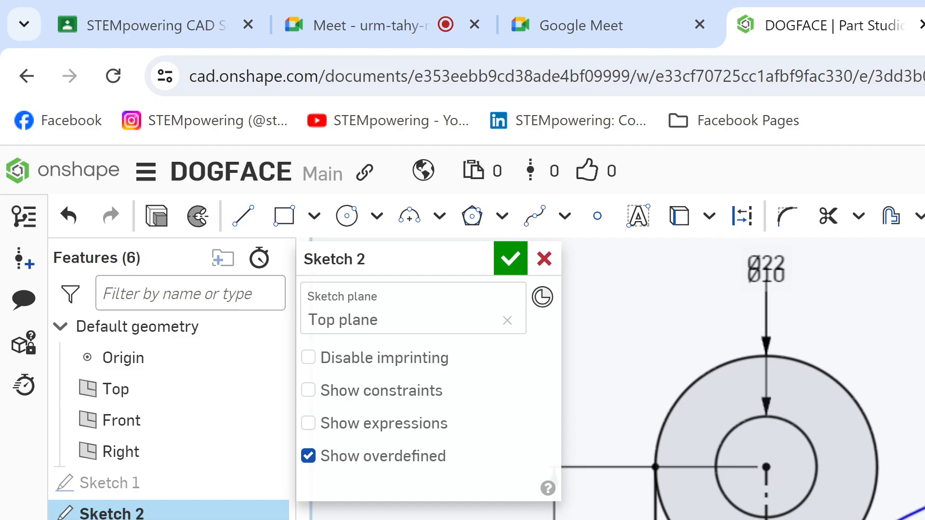
key("l")
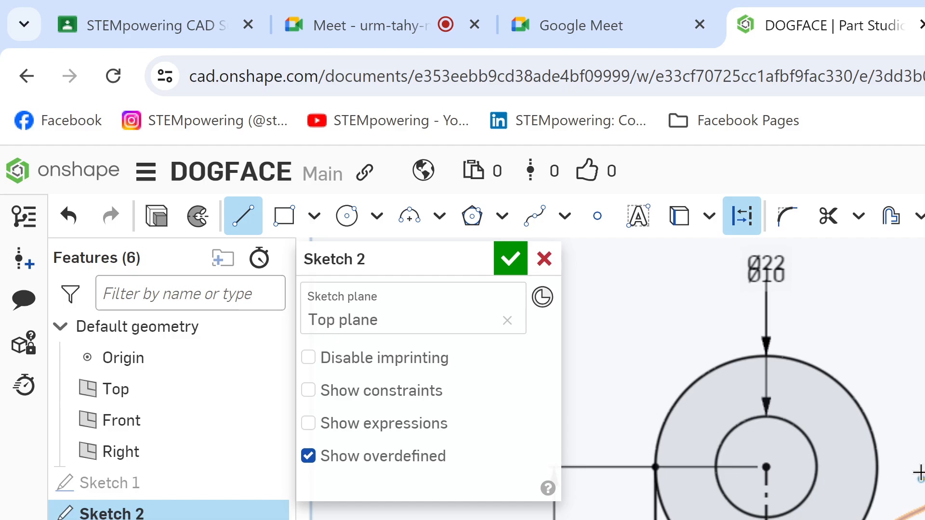
key("Escape")
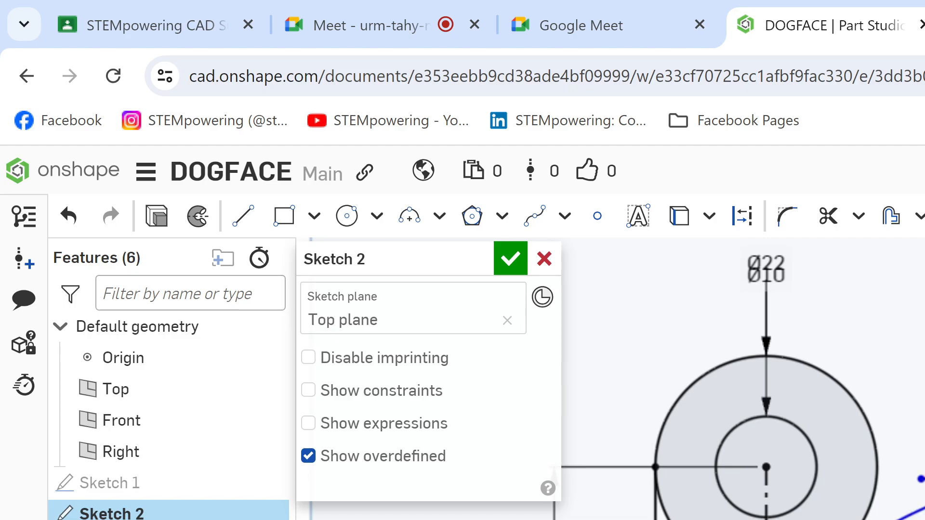
Step: Check the student's shared Onshape screen in Google Meet, and return to the DOGFACE Part Studio
scroll(742, 380, "down", 3)
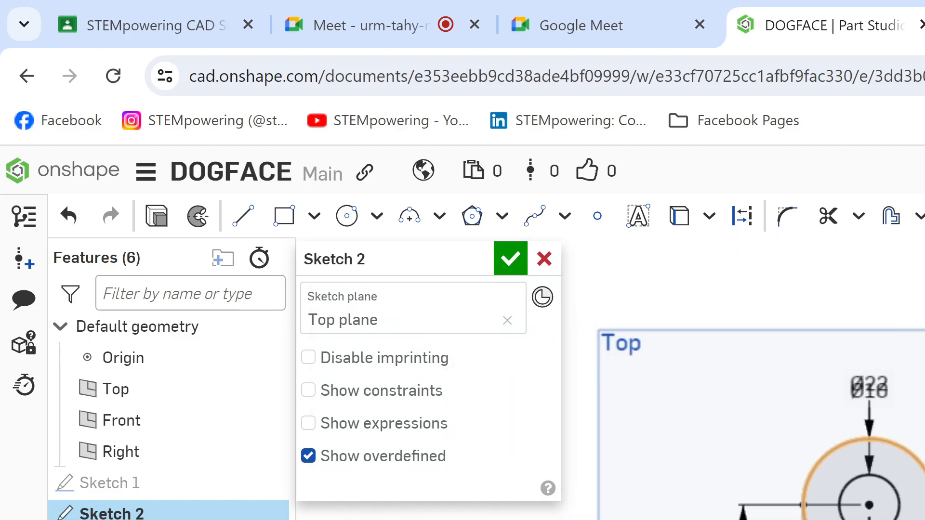
middle_click_drag(819, 433, 840, 411)
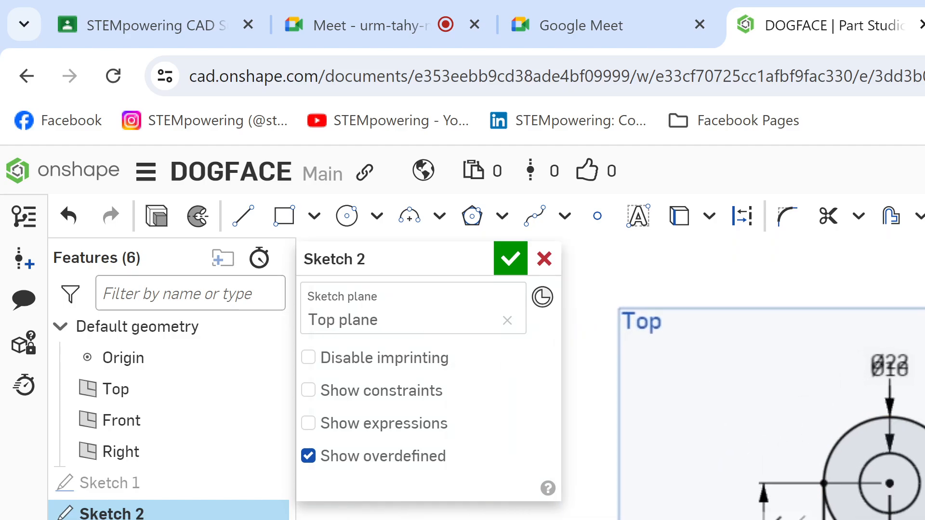
left_click(427, 4)
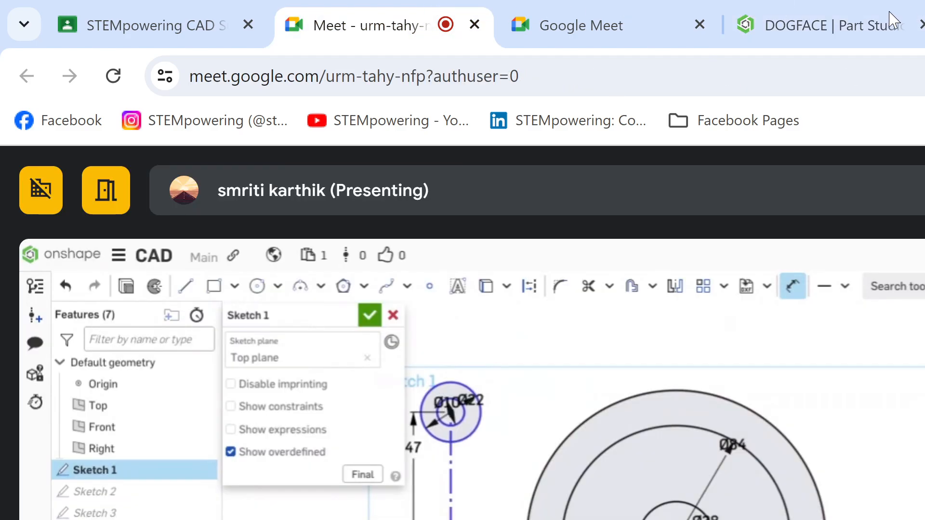
left_click(787, 26)
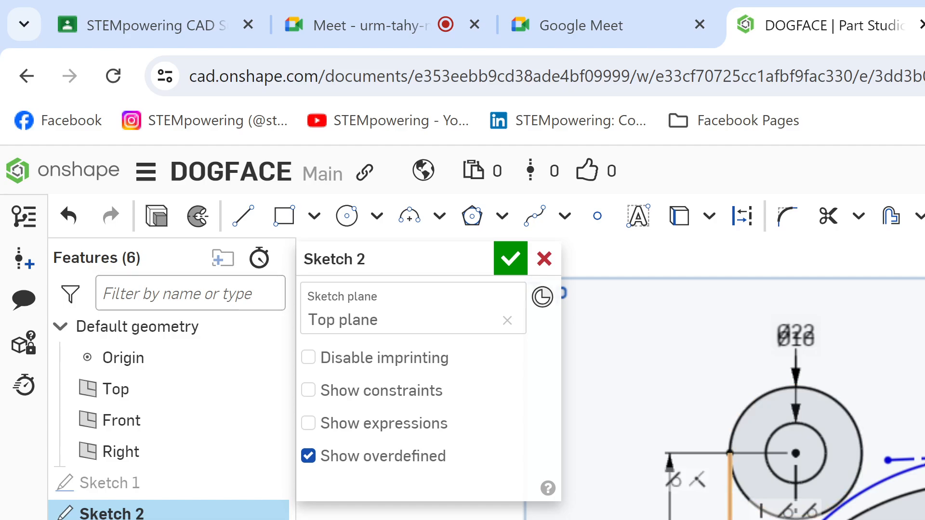
Step: Trim away the vertical line beside the Ø22 circle, and shift the Ø22 circle's centre slightly
key("m")
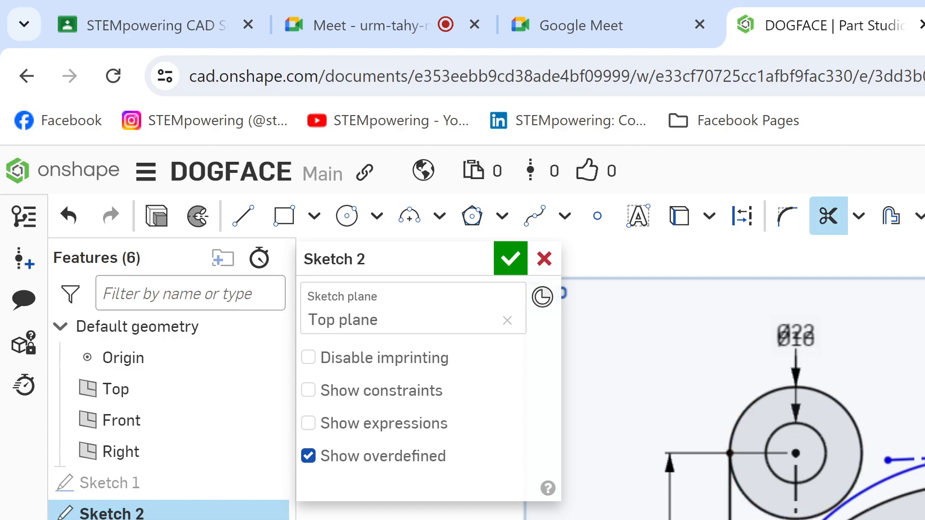
left_click(729, 519)
key("Escape")
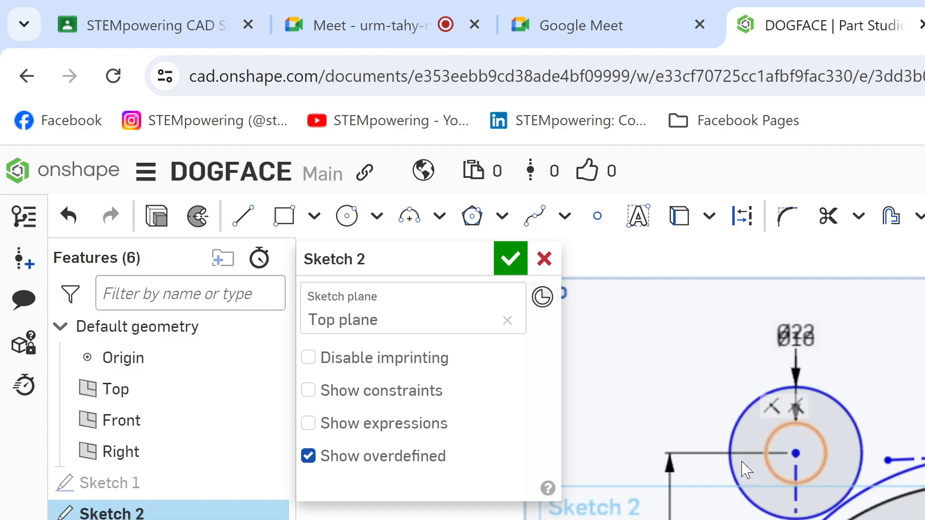
mouse_move(796, 454)
left_mouse_down()
mouse_move(629, 454)
mouse_move(836, 452)
mouse_move(652, 450)
mouse_move(793, 453)
left_mouse_up()
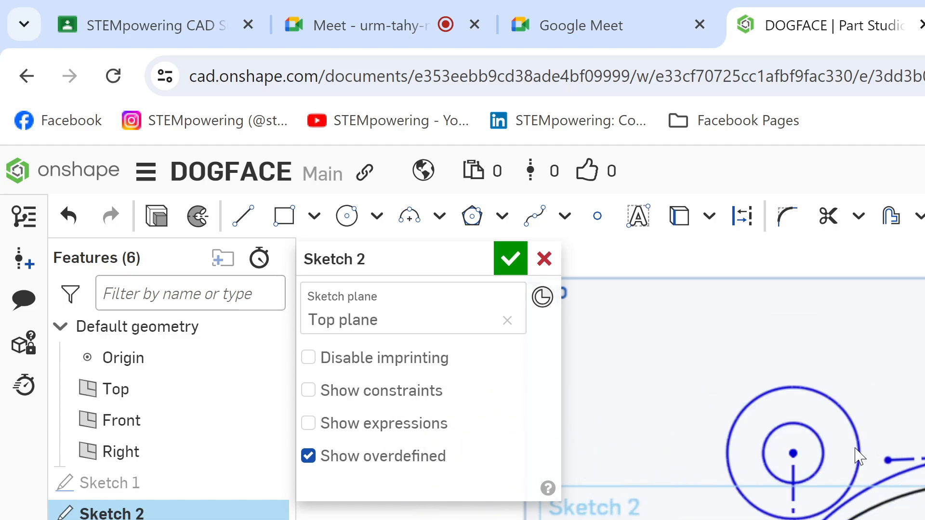
mouse_move(859, 455)
left_mouse_down()
mouse_move(673, 433)
mouse_move(729, 480)
mouse_move(757, 480)
mouse_move(670, 470)
left_mouse_up()
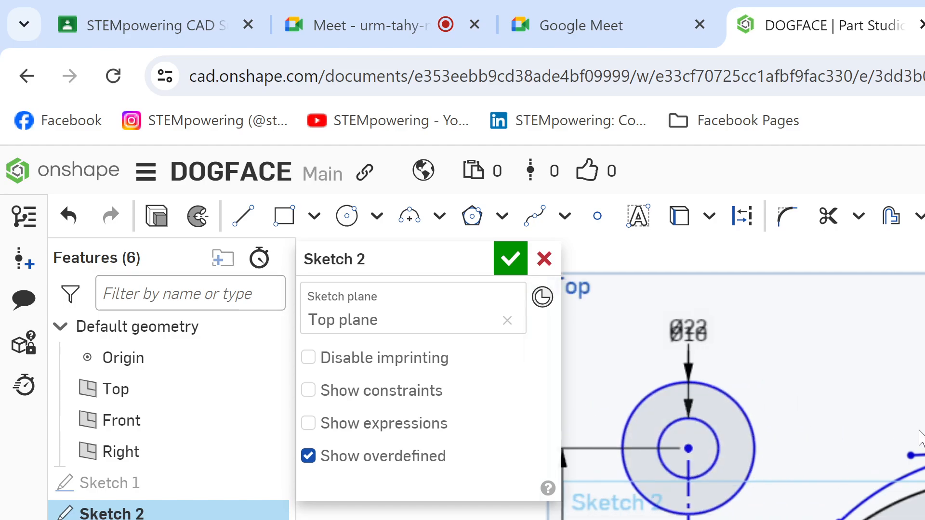
Step: Draw a vertical line to the left of the Ø22 circle, and make it tangent to that circle
key("l")
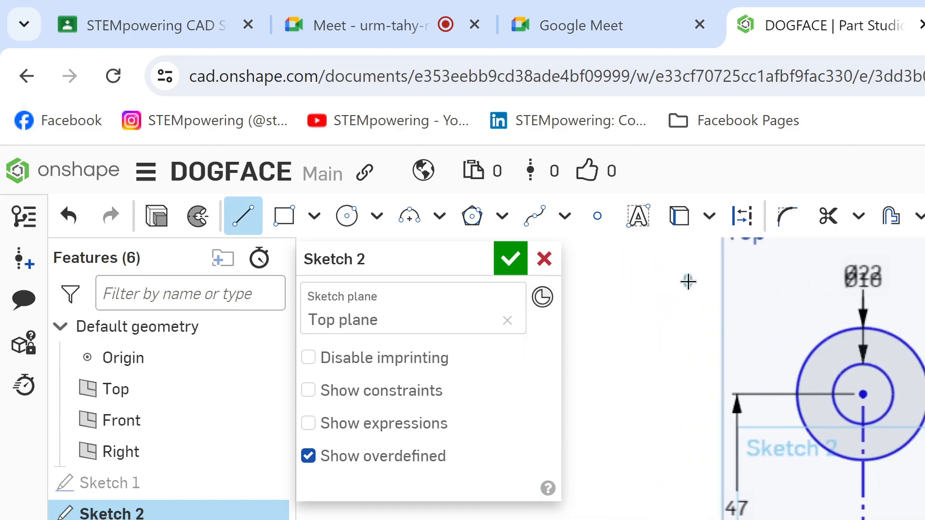
left_click(687, 281)
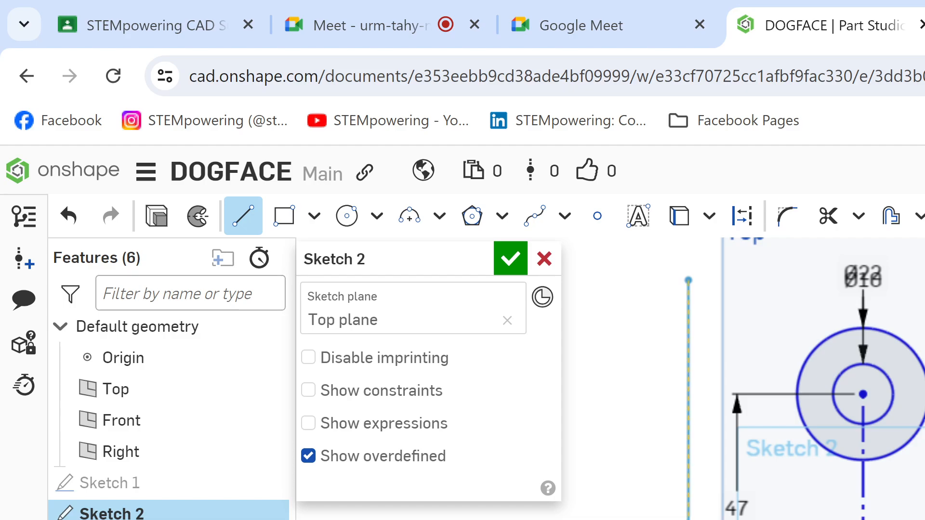
key("Escape")
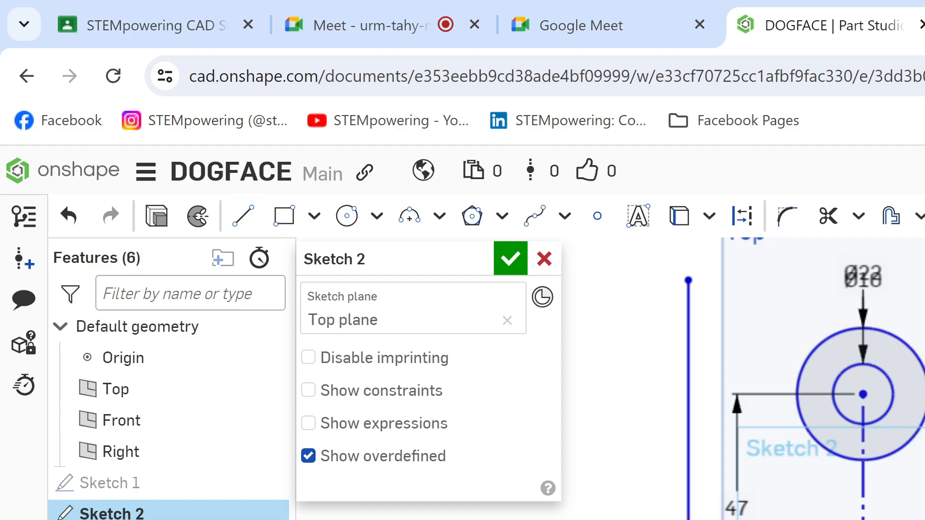
left_click(689, 518)
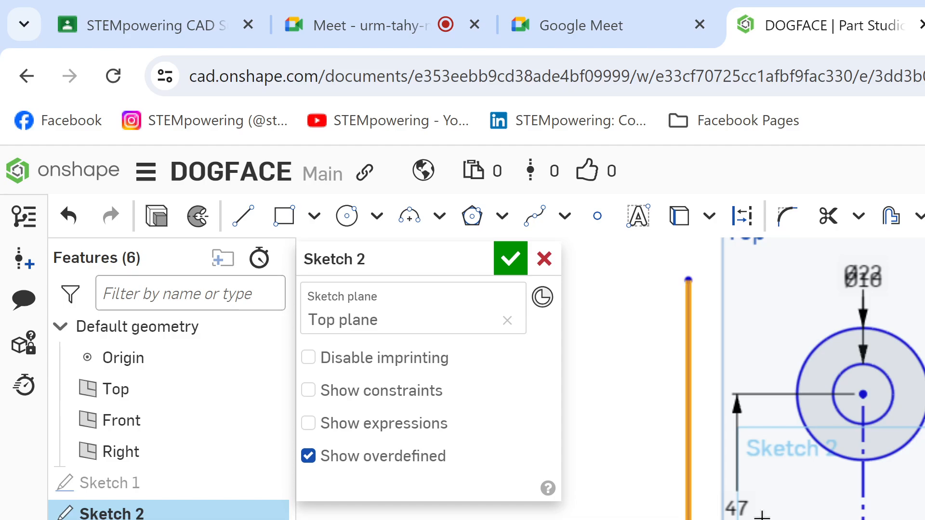
left_click(798, 408)
key("t")
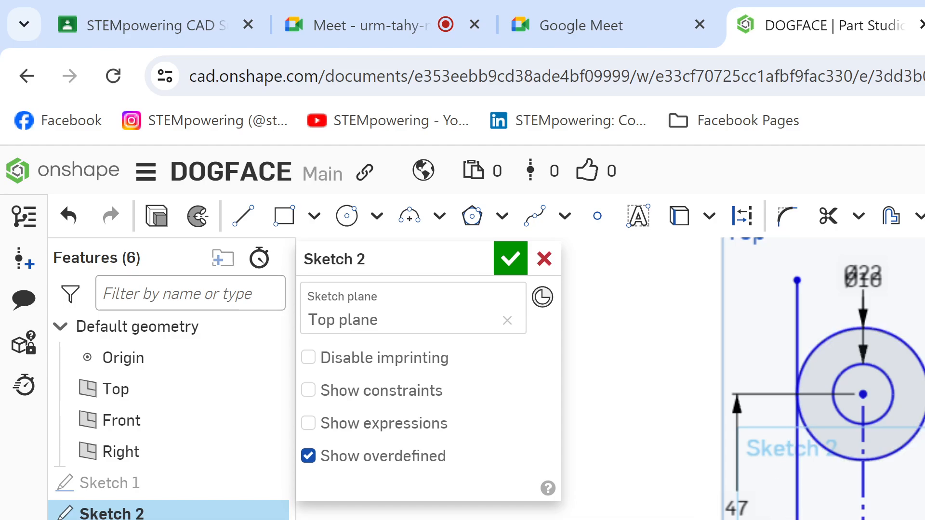
Step: Trim off the part of the new vertical line above its tangent point on the Ø22 circle
key("m")
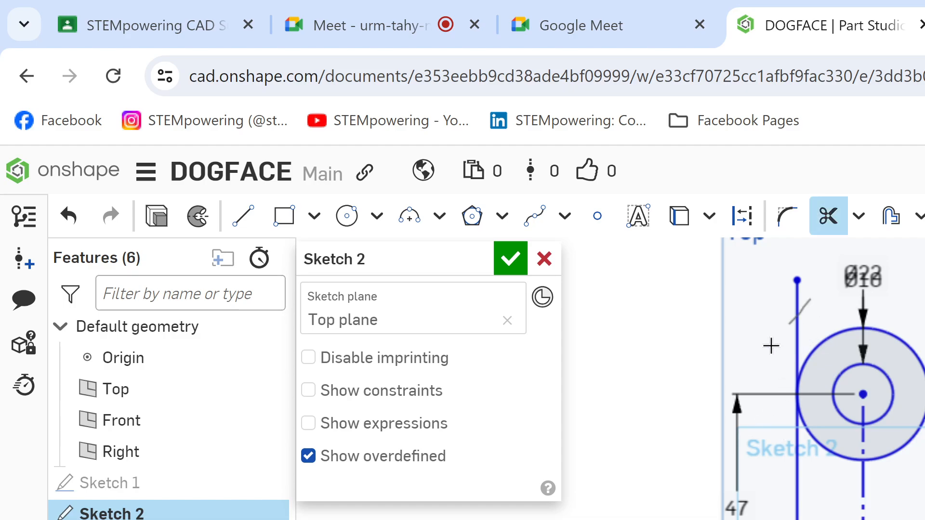
left_click(797, 337)
key("Escape")
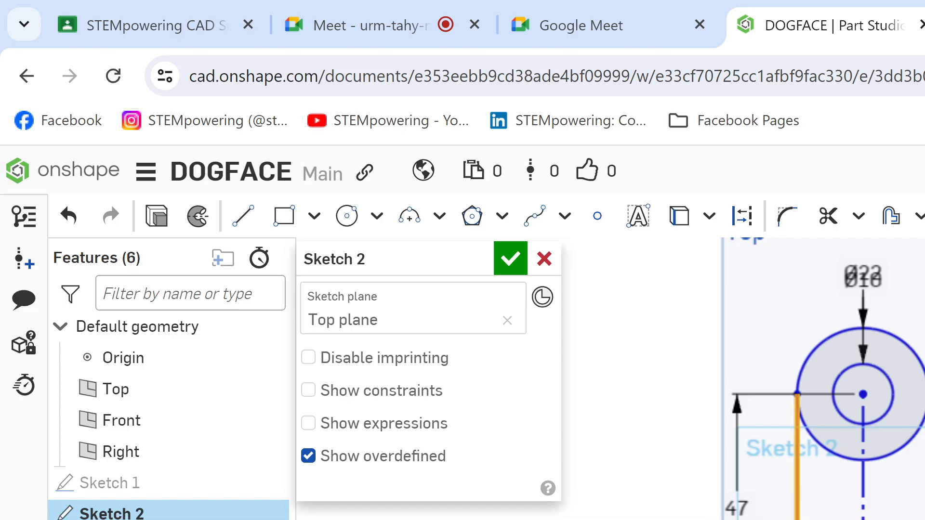
Step: Constrain the trimmed vertical line to the large R42 circle, and restart the Trim tool
key("i")
scroll(828, 384, "up", 4)
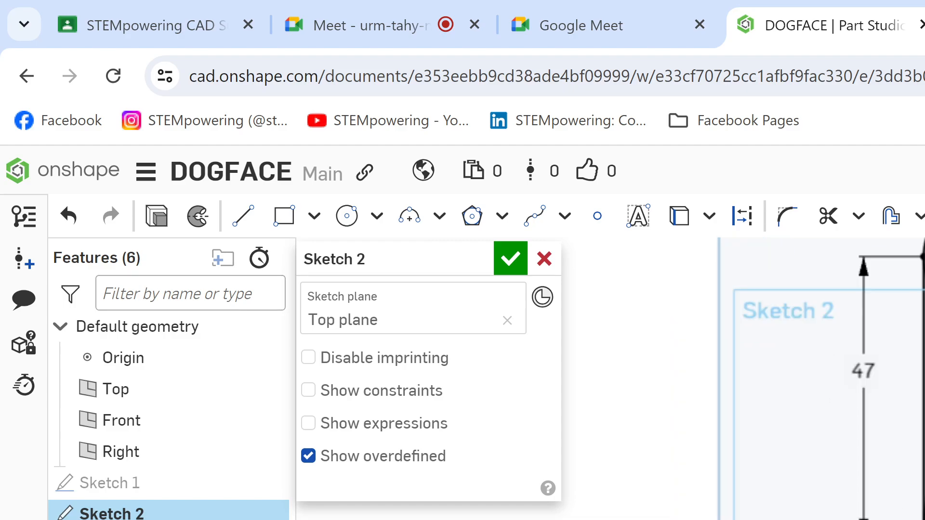
key("m")
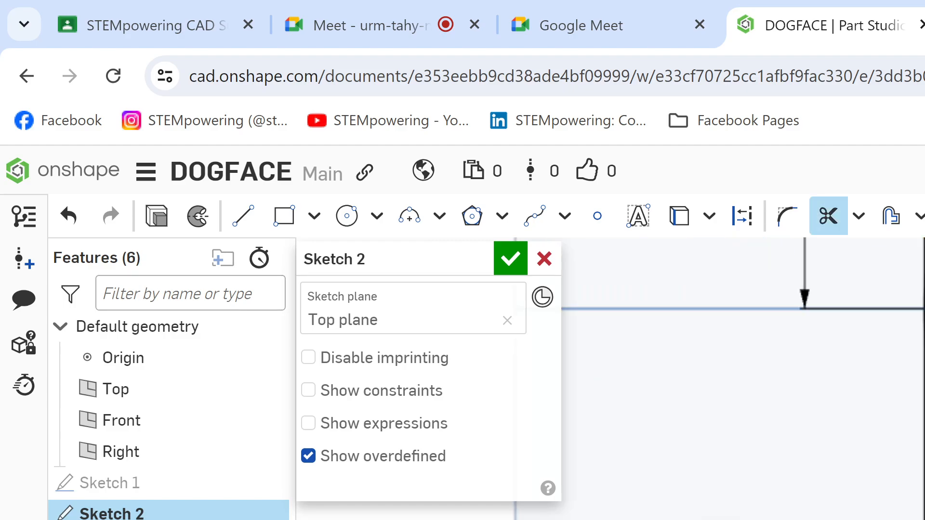
scroll(841, 399, "down", 7)
middle_click_drag(906, 409, 852, 489)
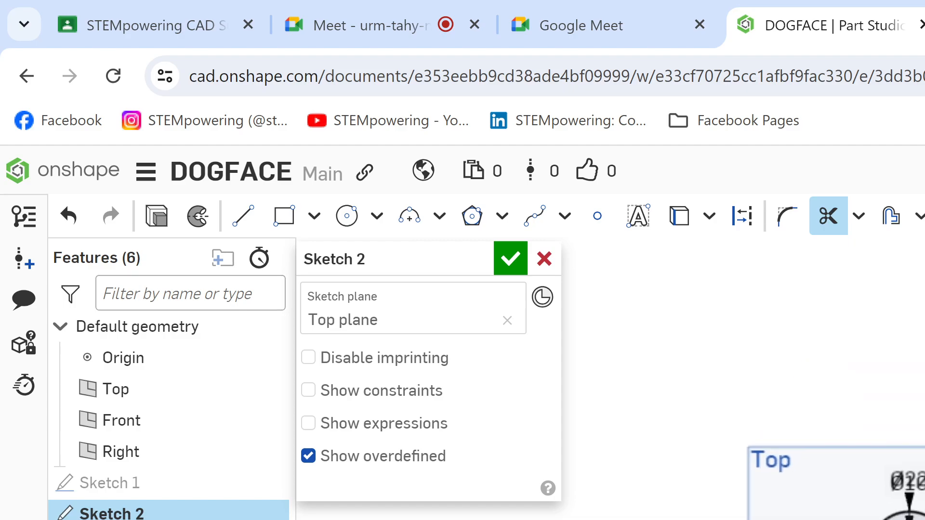
scroll(905, 496, "up", 4)
scroll(915, 513, "up", 2)
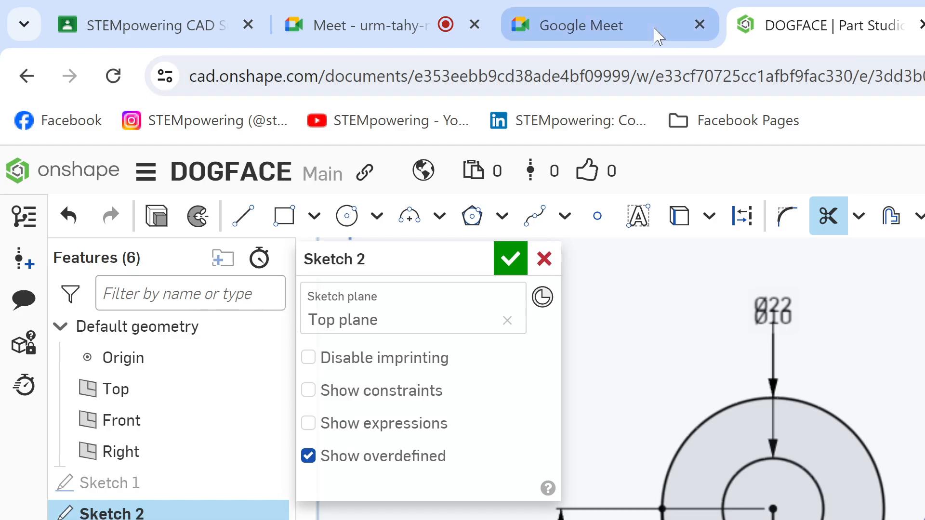
Step: Check the student's shared sketch in Google Meet, and switch to Dog (1).png in Kami
mouse_move(389, 22)
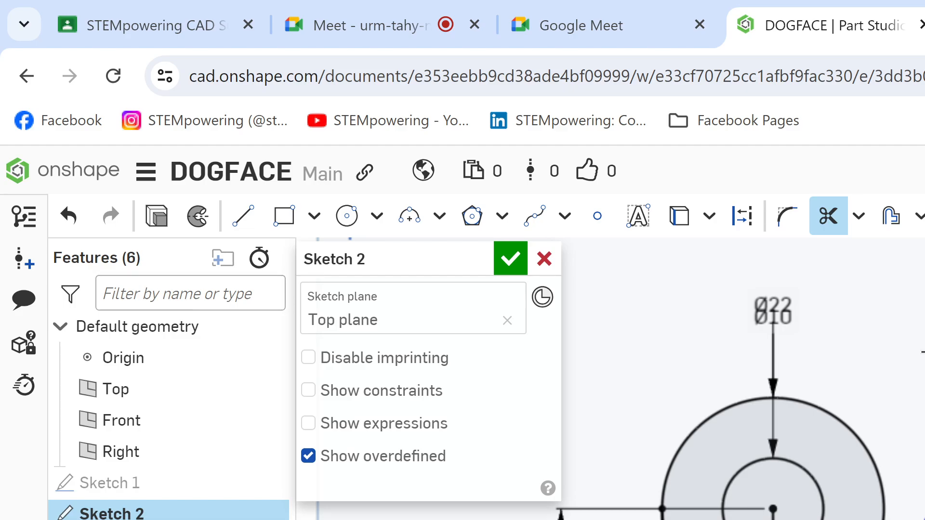
left_click(350, 29)
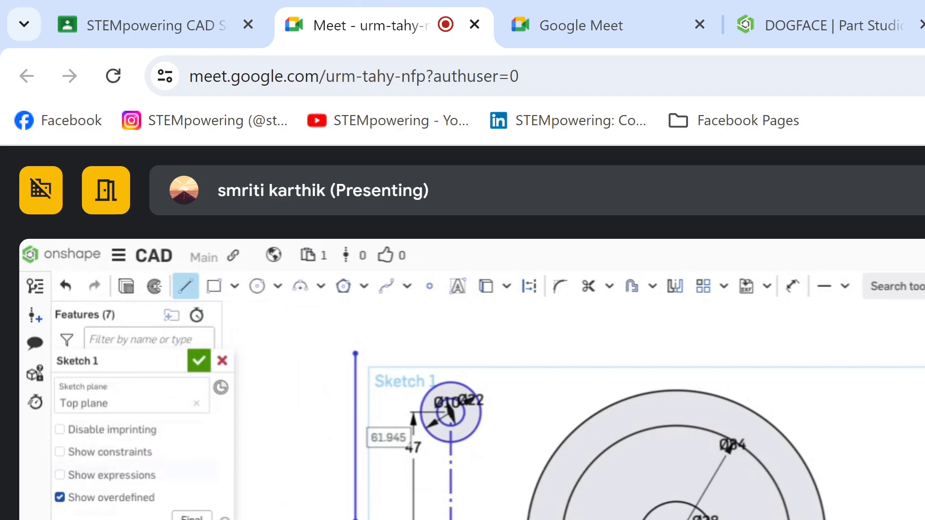
key("ctrl+Tab")
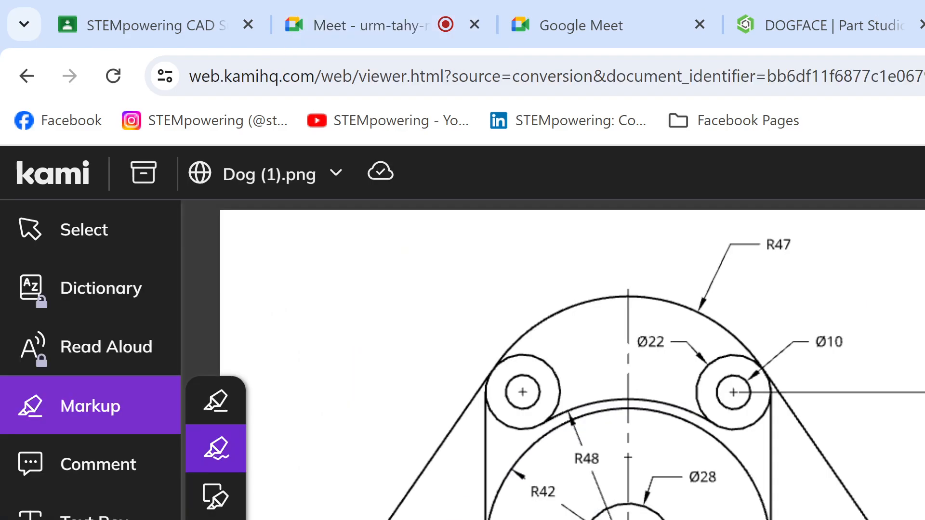
Step: Highlight the right-hand Ø22 circle on the drawing, undo the stroke and highlight the circle again
mouse_move(755, 355)
left_mouse_down()
mouse_move(741, 434)
mouse_move(750, 354)
left_mouse_up()
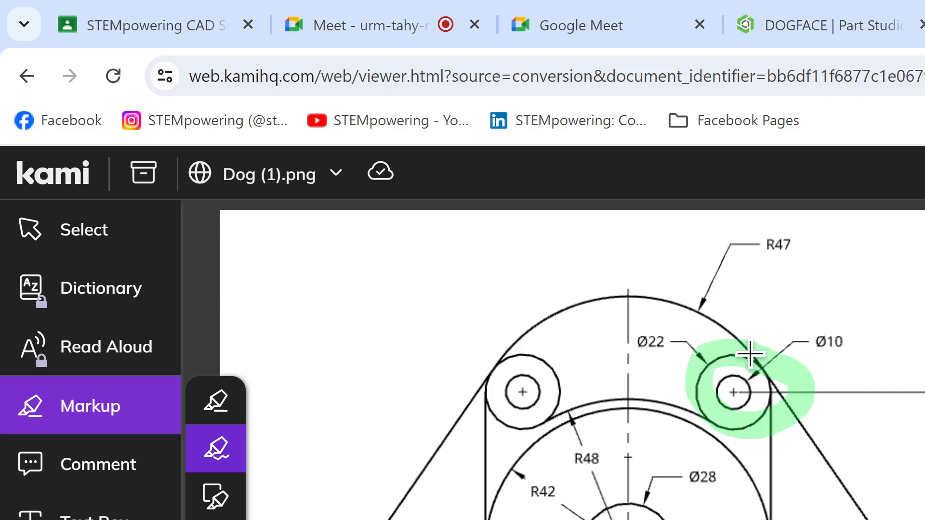
key("ctrl+z")
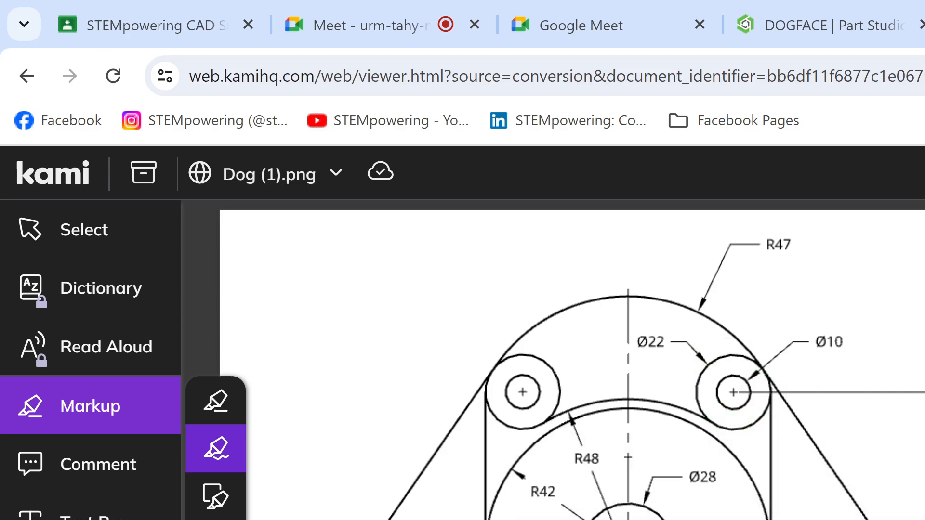
mouse_move(768, 389)
left_mouse_down()
mouse_move(707, 374)
mouse_move(780, 388)
mouse_move(754, 356)
left_mouse_up()
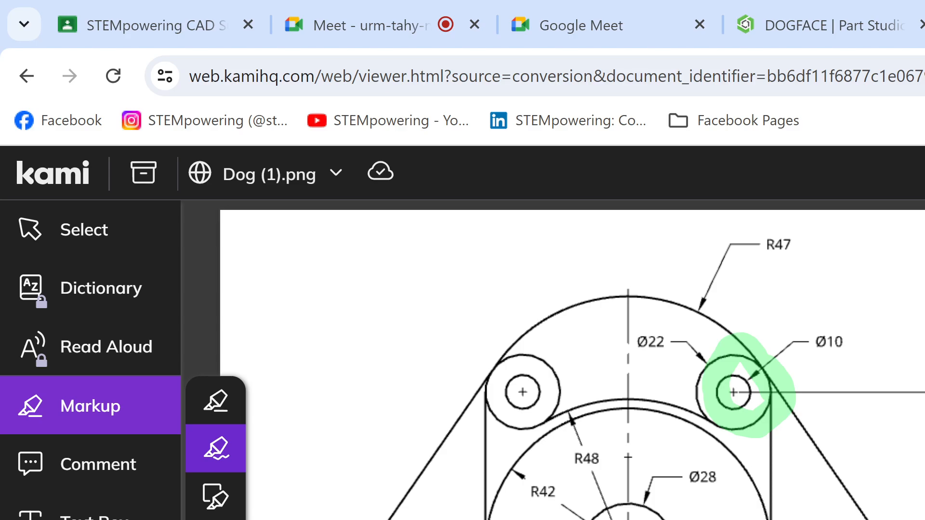
Step: Recheck the student's shared sketch in Google Meet after a look at Onshape, and switch back to Dog (1).png in Kami
left_click(843, 26)
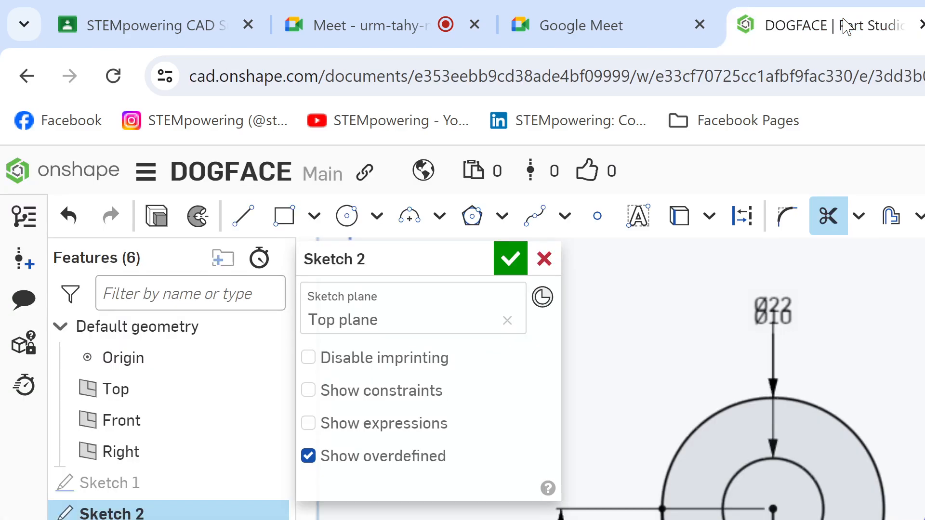
left_click(379, 26)
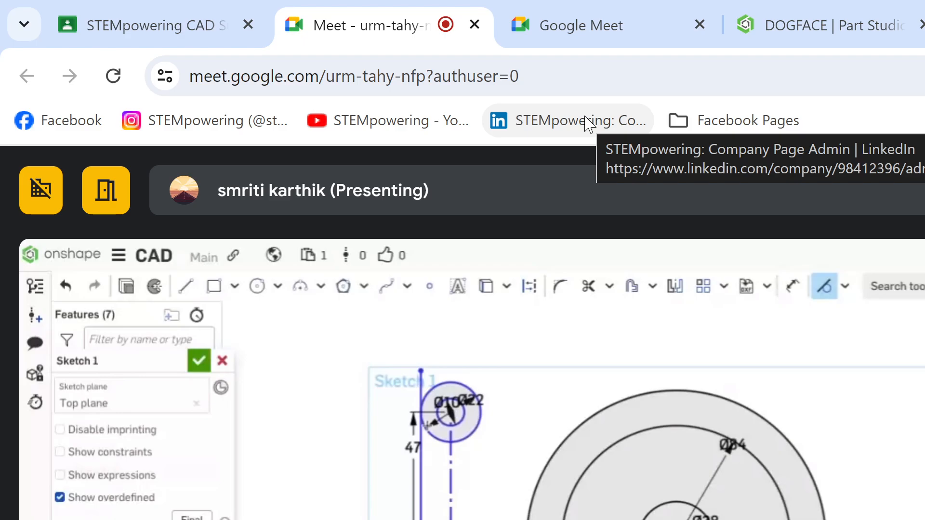
left_click(783, 4)
key("ctrl+Tab")
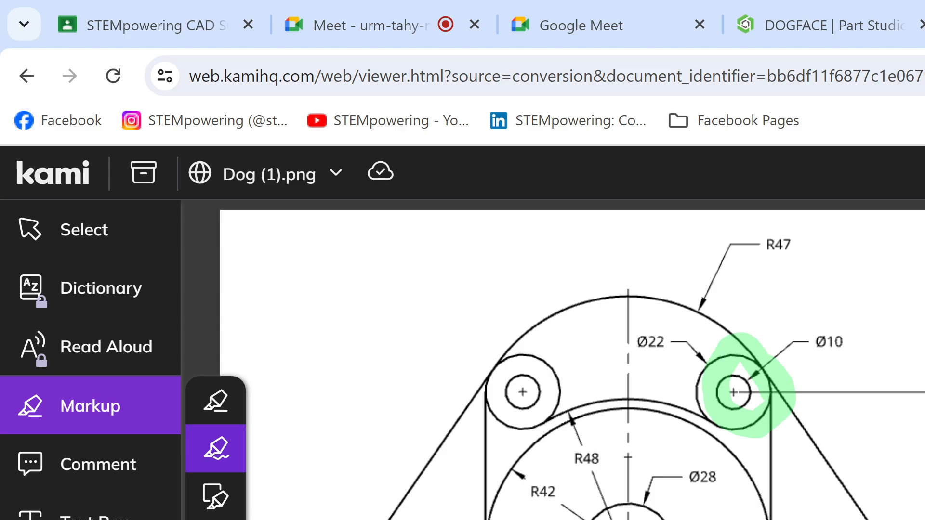
Step: Undo the highlight on the right-hand Ø22 circle in Kami, and return to Sketch 2 in Onshape after rechecking the drawing
key("ctrl+z")
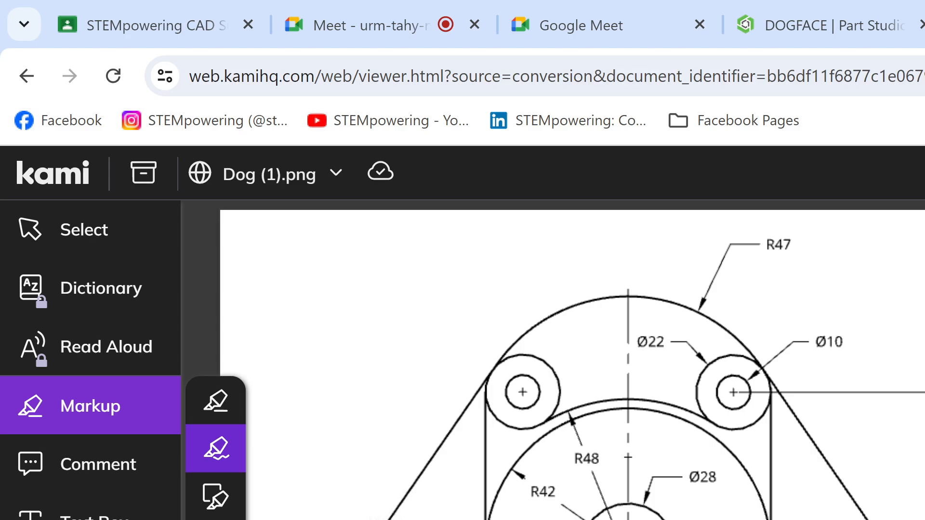
left_click(654, 17)
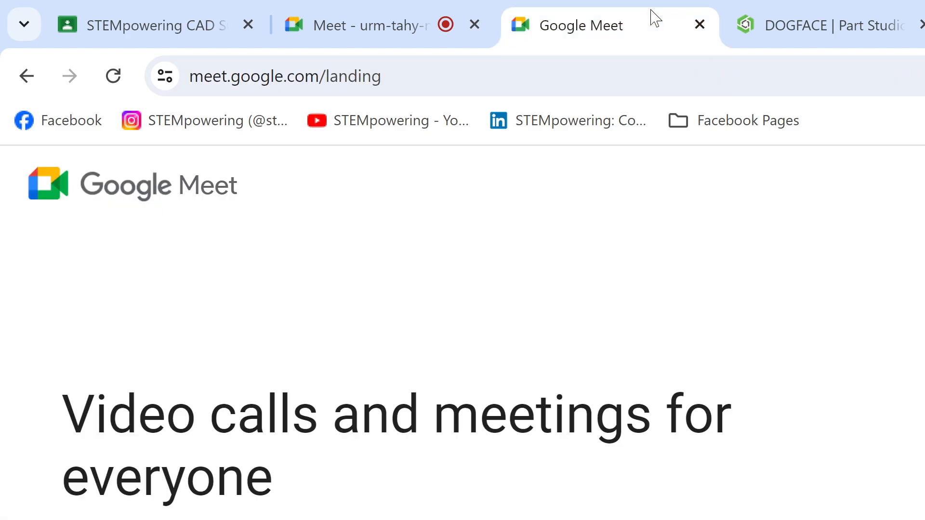
left_click(757, 22)
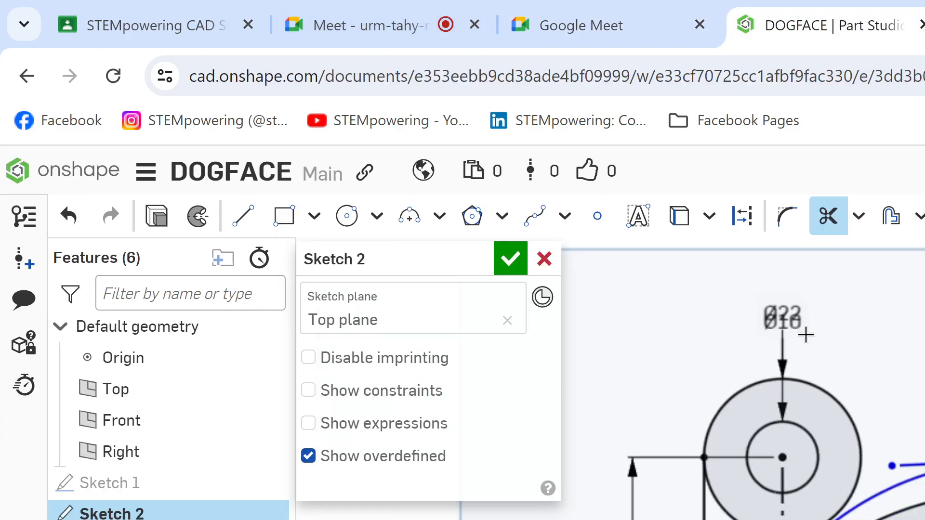
scroll(806, 334, "up", 2)
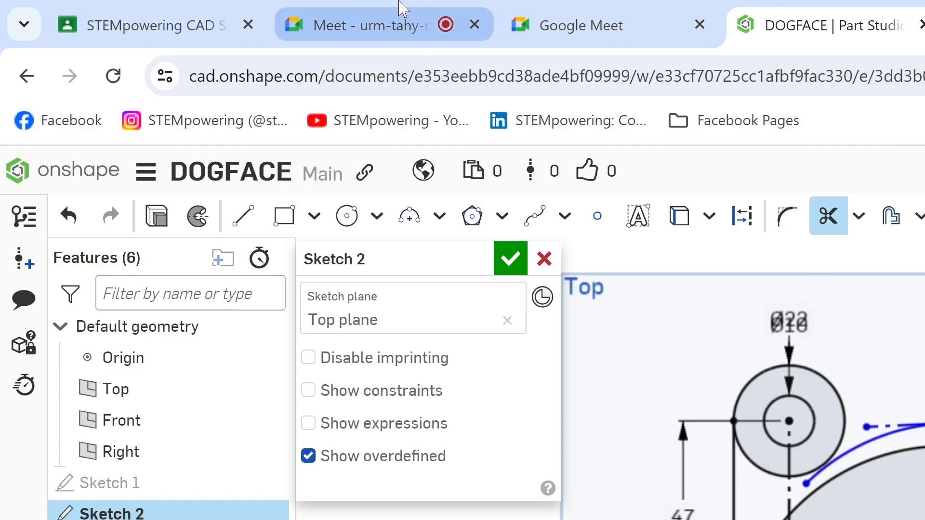
key("ctrl+Tab")
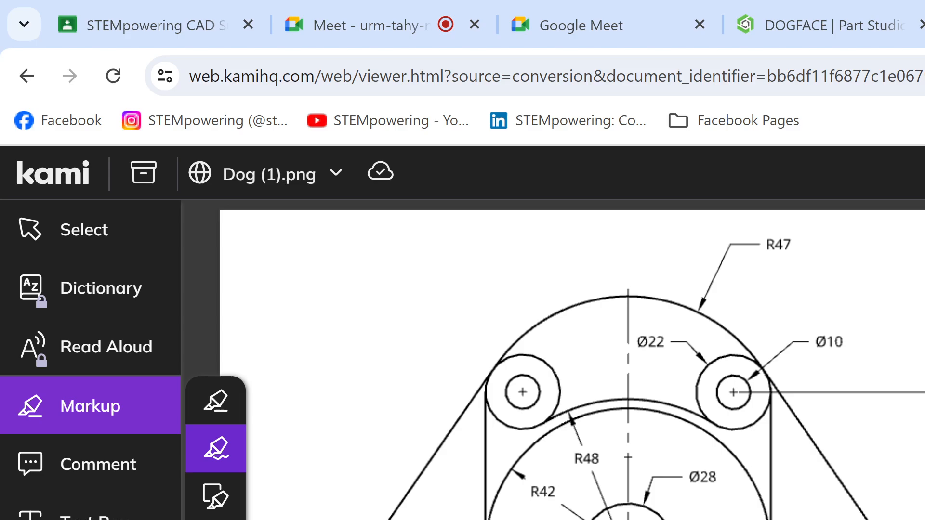
left_click(790, 22)
scroll(786, 415, "down", 1)
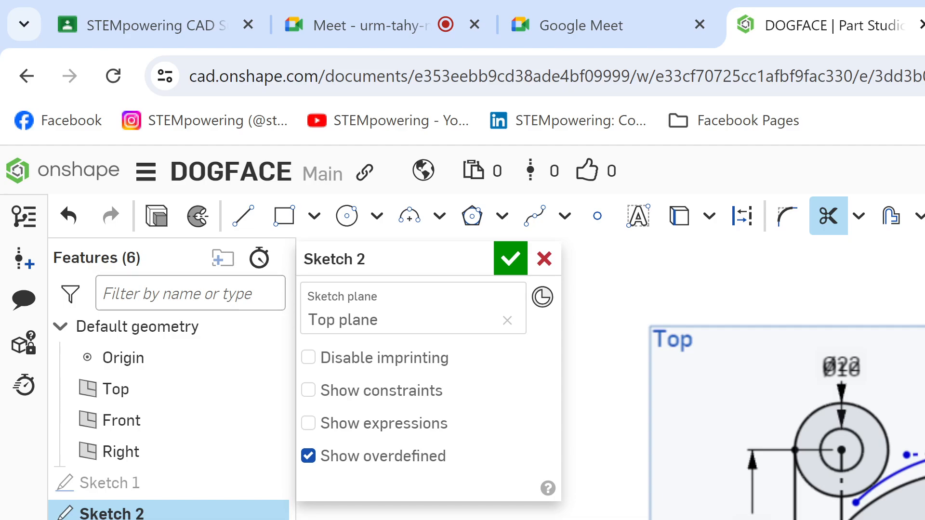
key("l")
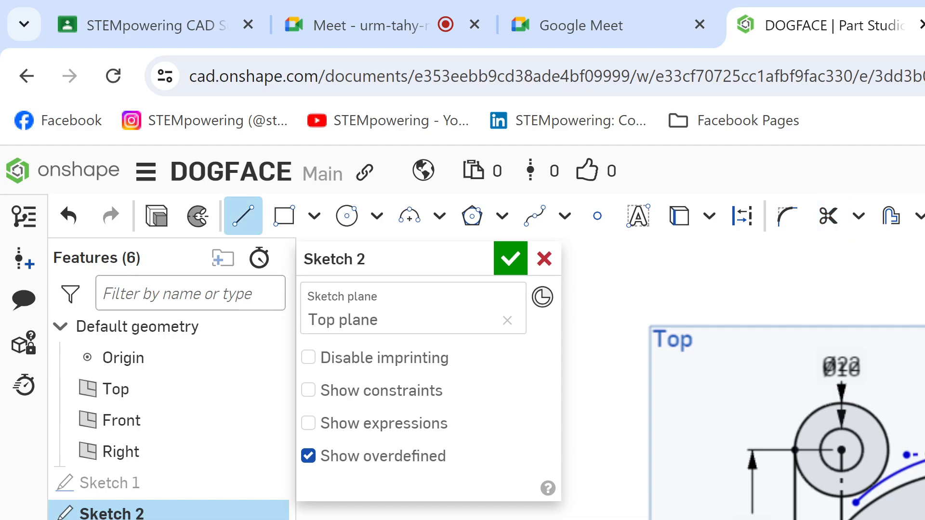
key("q")
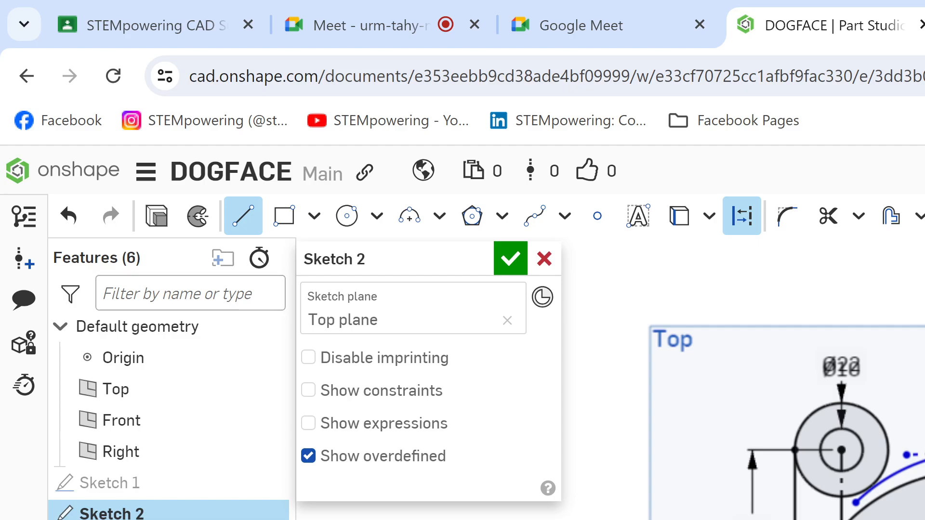
key("Escape")
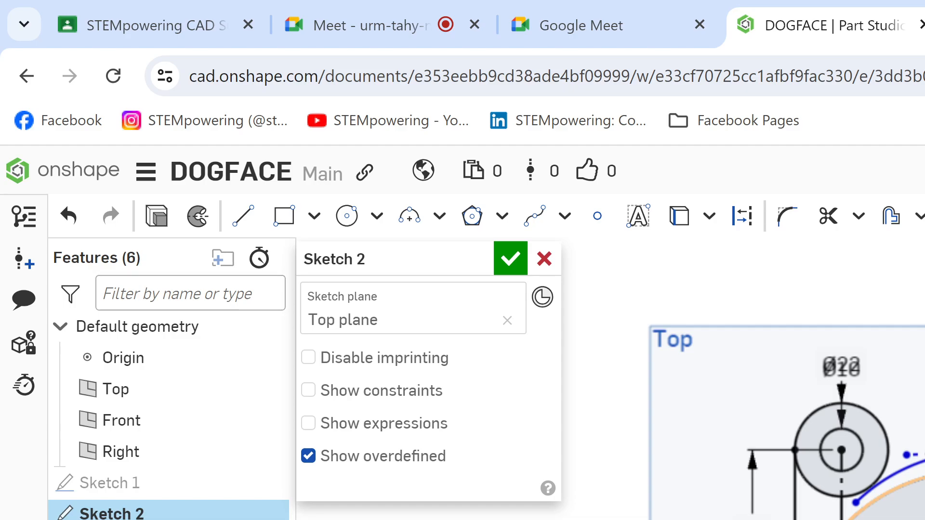
key("l")
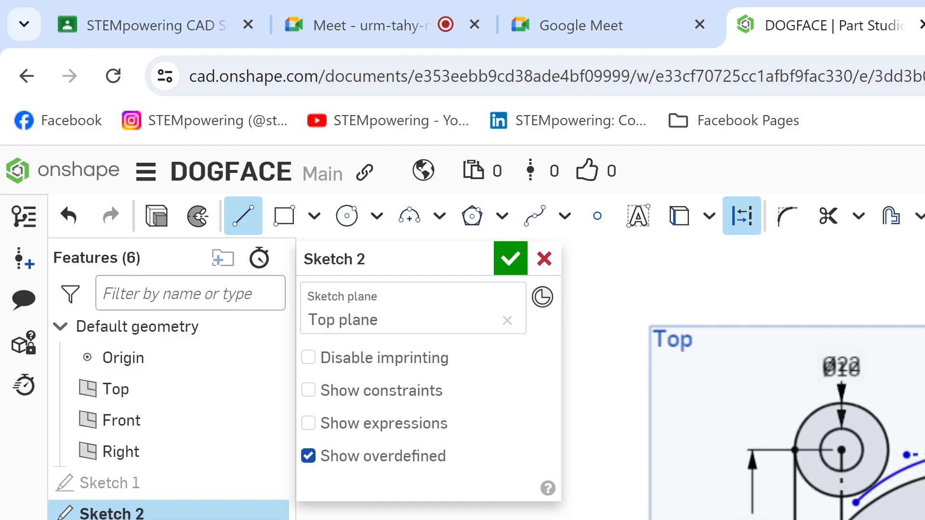
key("Escape")
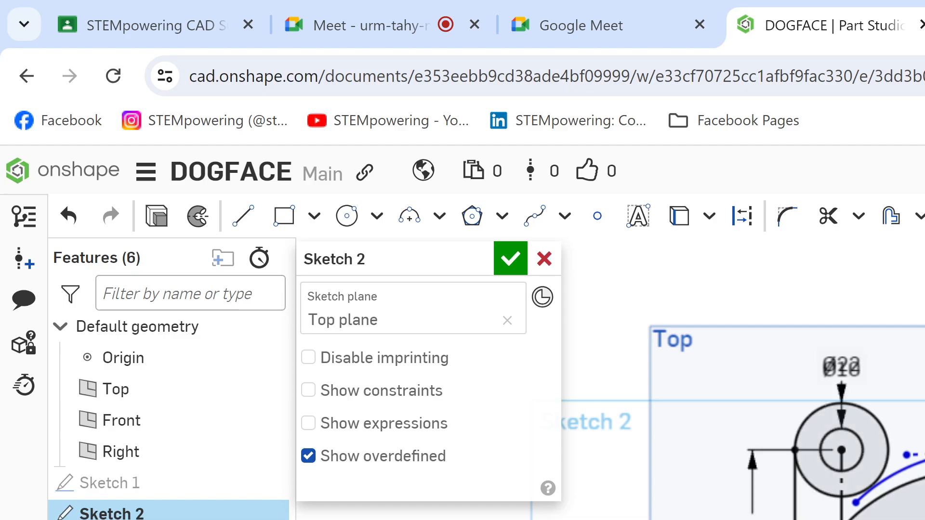
Step: Check the student's shared sketch in Google Meet, and return to the DOGFACE sketch in Onshape
left_click(409, 8)
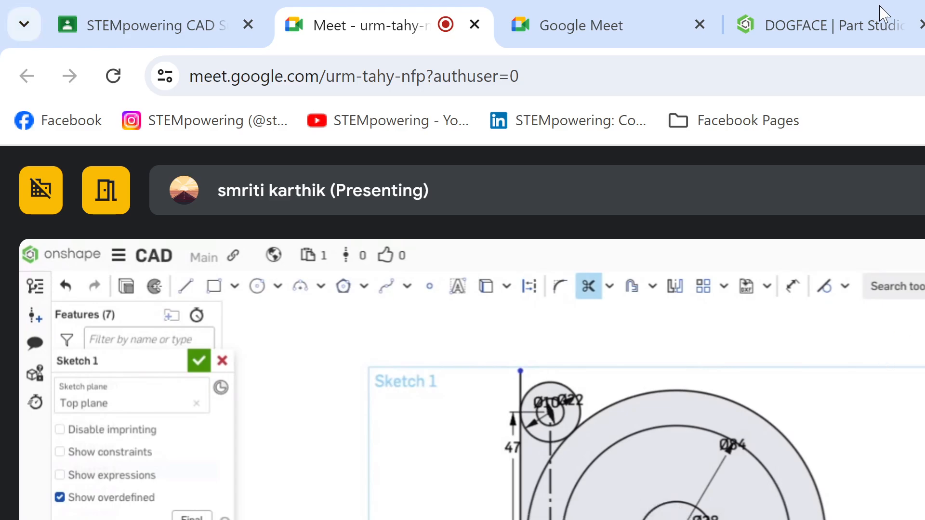
left_click(872, 21)
scroll(741, 381, "up", 4)
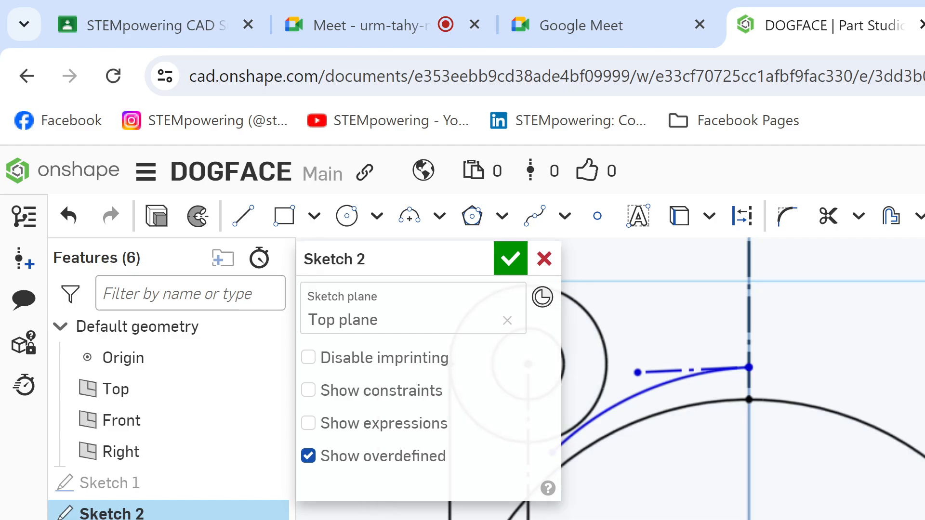
Step: Highlight the horizontal extension line from the right-hand Ø10 circle's centre on Dog (1).png in Kami, and return to Onshape
key("l")
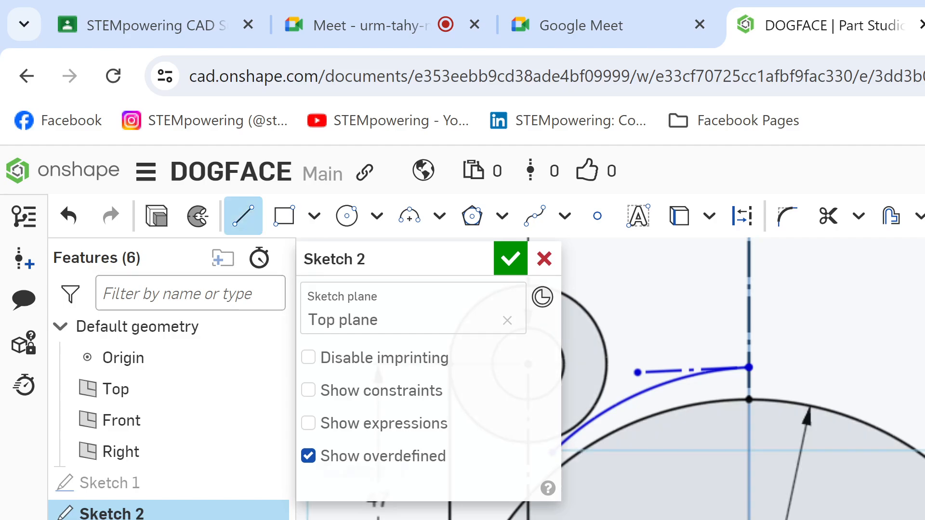
key("q")
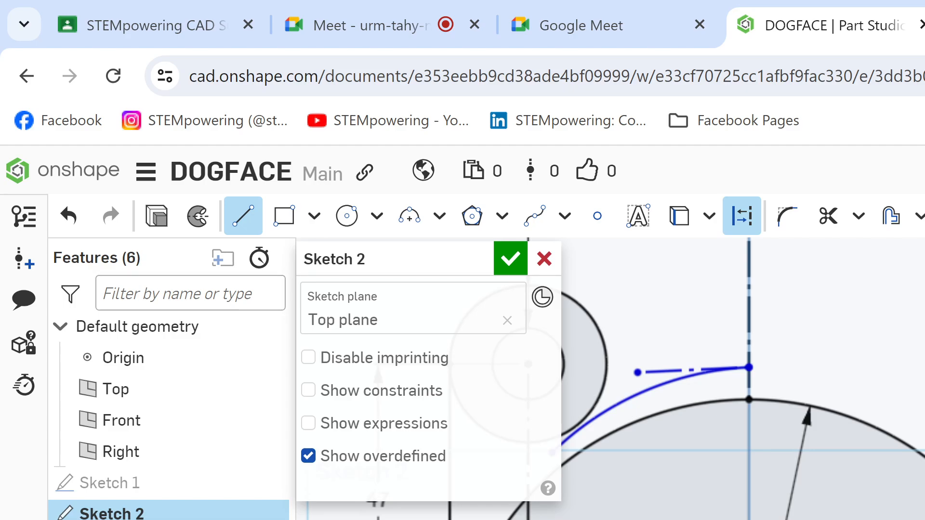
key("ctrl+Tab")
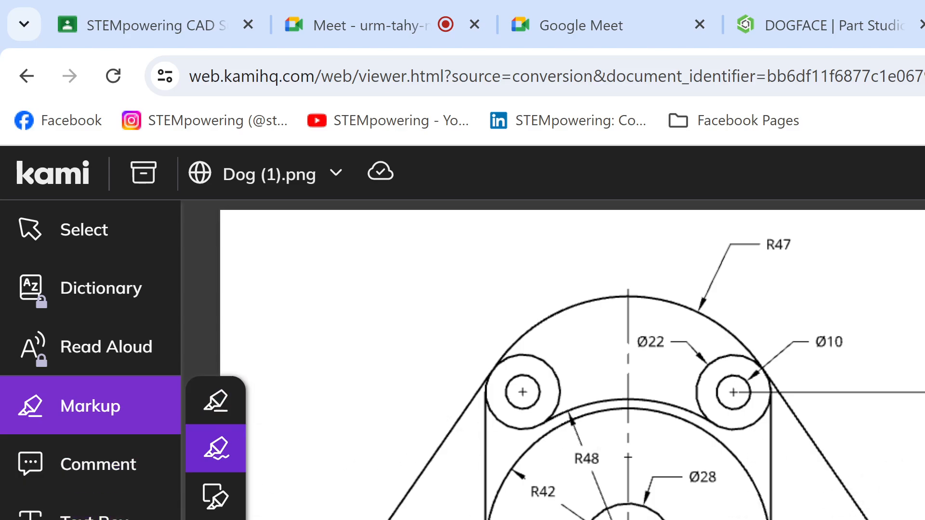
left_click_drag(919, 384, 710, 391)
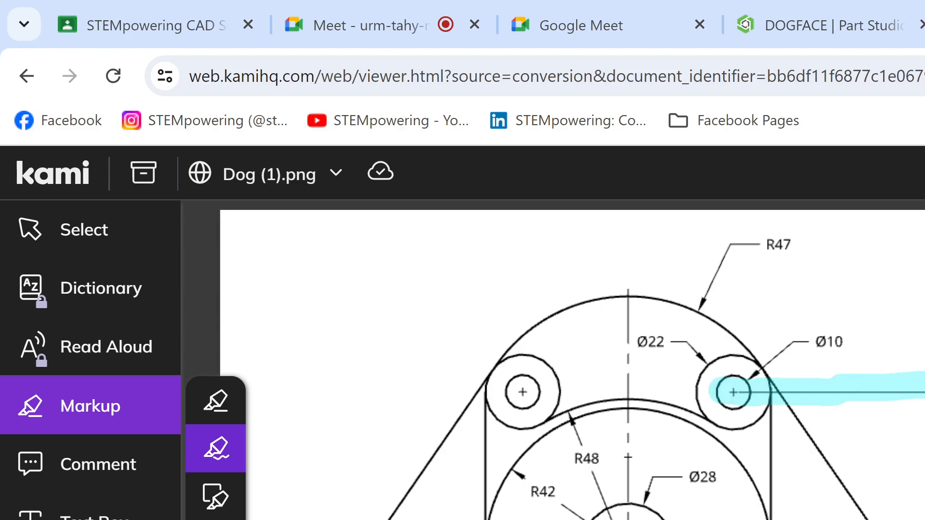
left_click(766, 9)
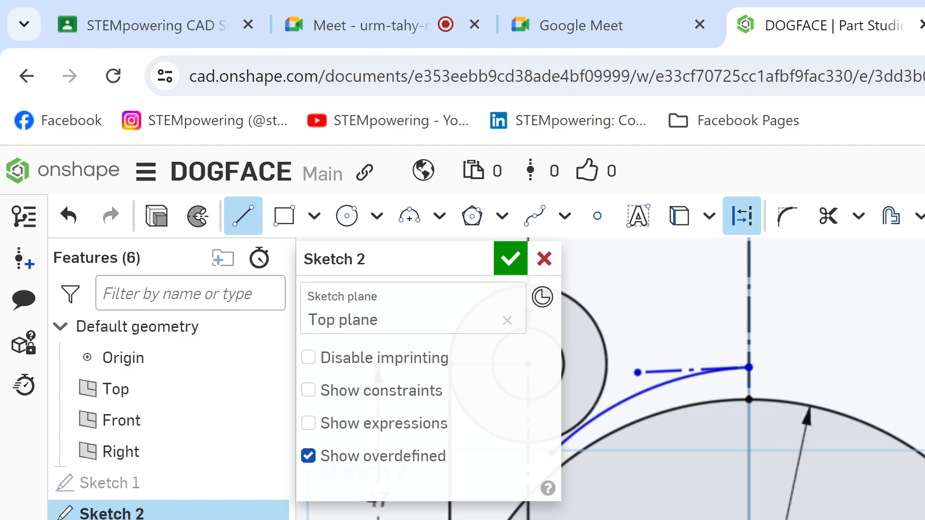
key("Escape")
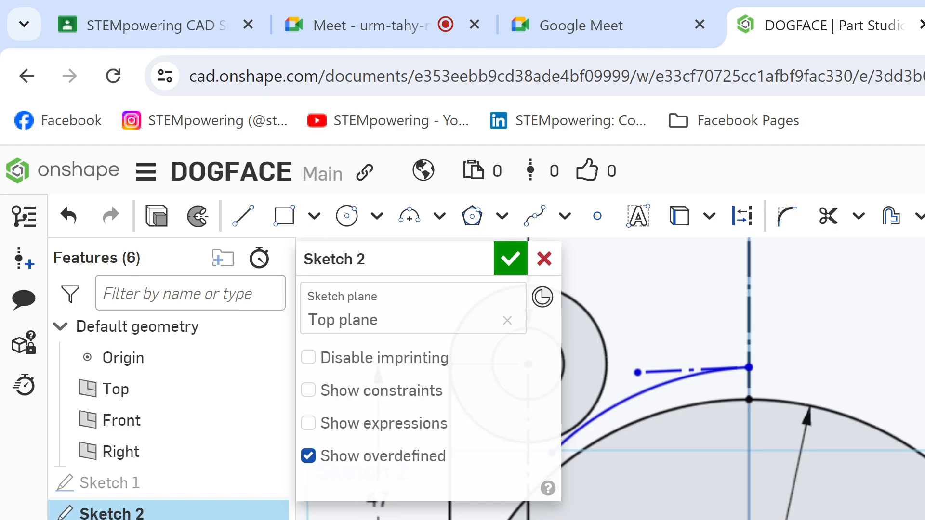
key("c")
key("ctrl+Tab")
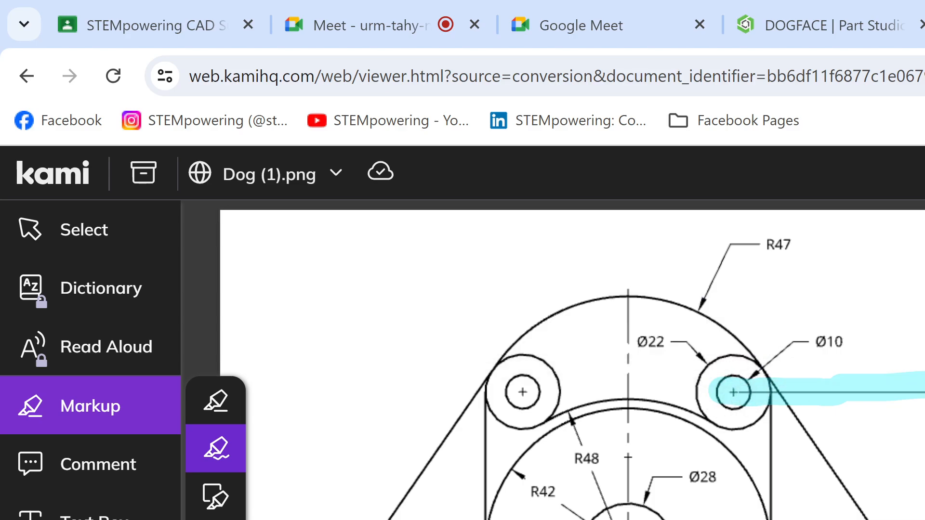
left_click(856, 22)
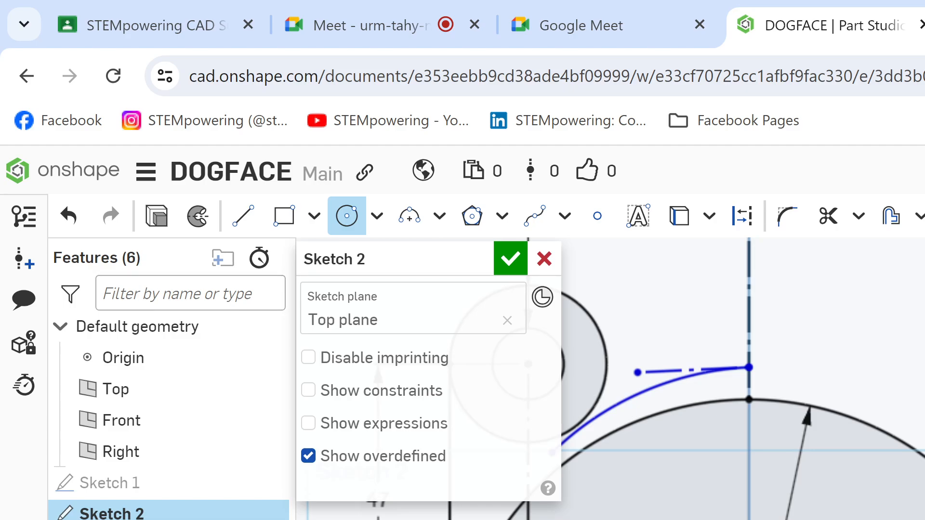
key("Escape")
scroll(742, 378, "down", 3)
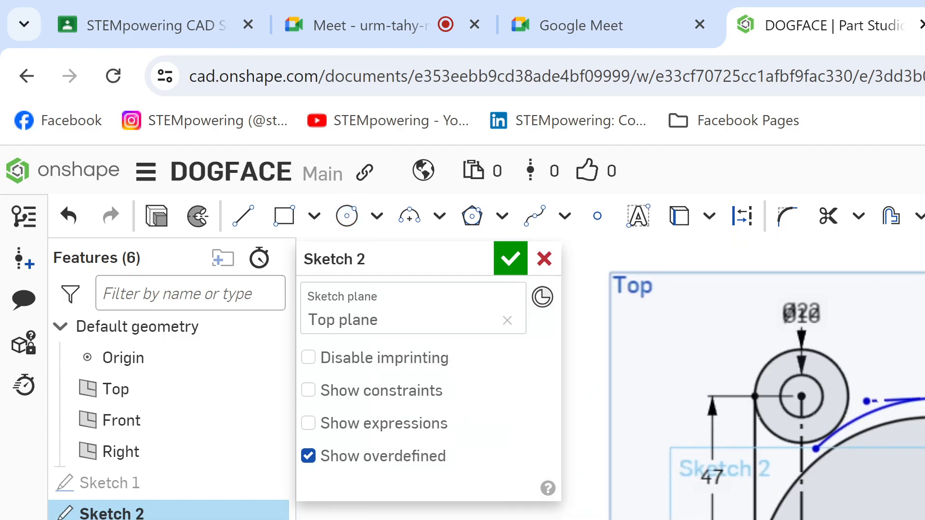
scroll(742, 378, "down", 1)
key("l")
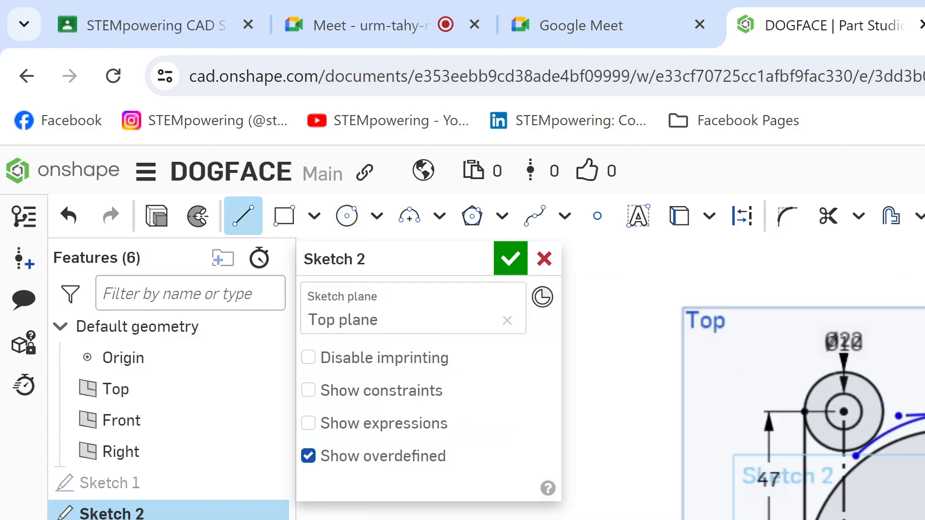
key("Escape")
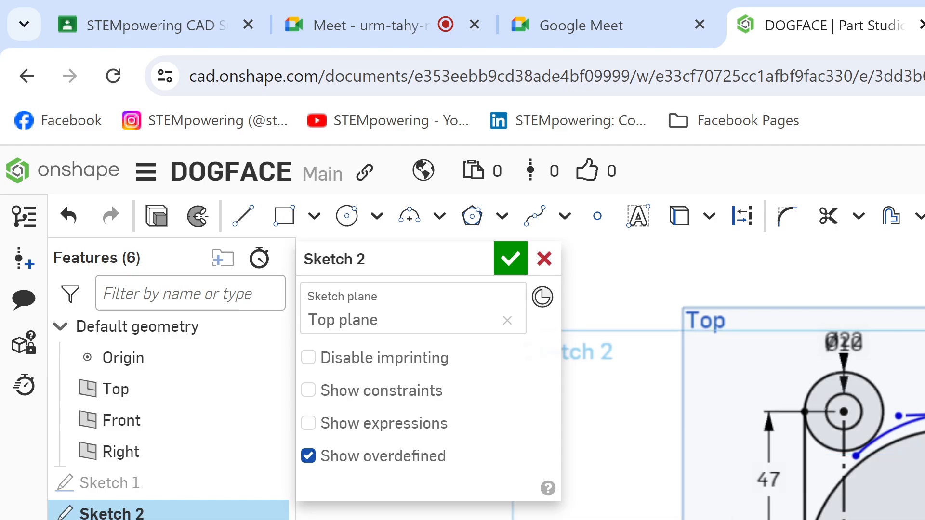
Step: Undo the horizontal highlight in Kami, highlight the vertical line beside the right-hand Ø22 circle instead, and return to Onshape
key("ctrl+Tab")
key("ctrl+z")
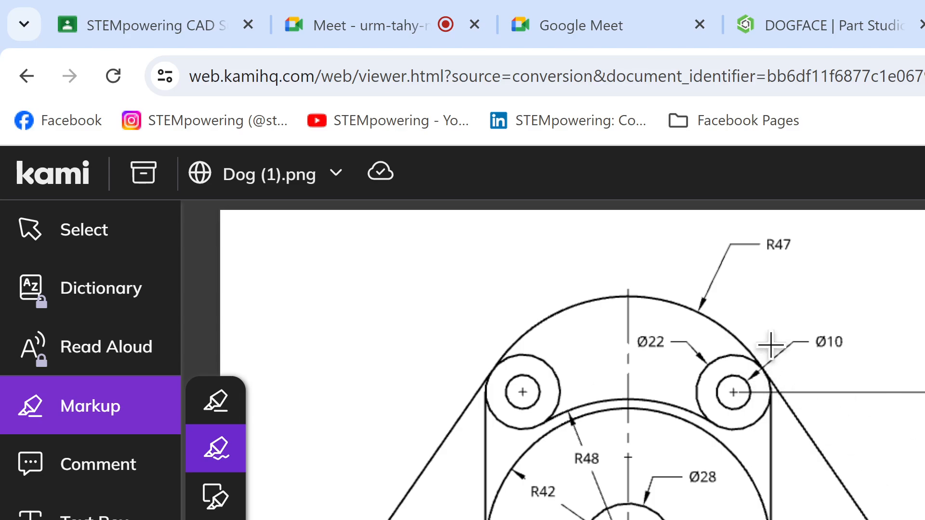
mouse_move(779, 296)
left_mouse_down()
mouse_move(764, 382)
mouse_move(775, 457)
mouse_move(766, 519)
left_mouse_up()
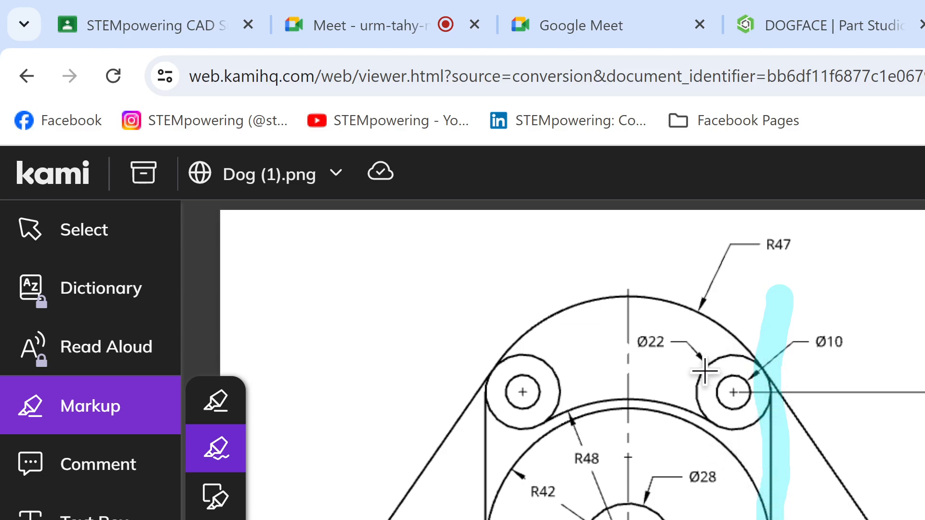
left_click(859, 34)
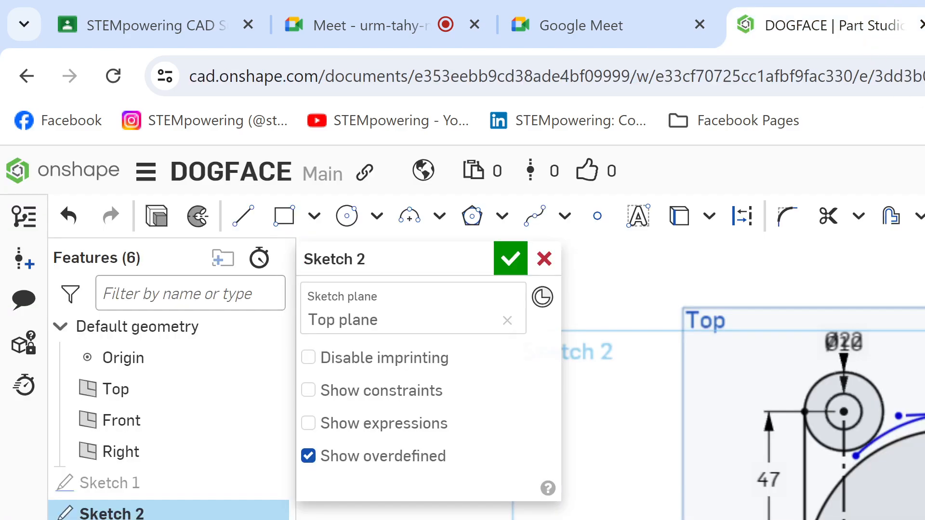
key("l")
key("q")
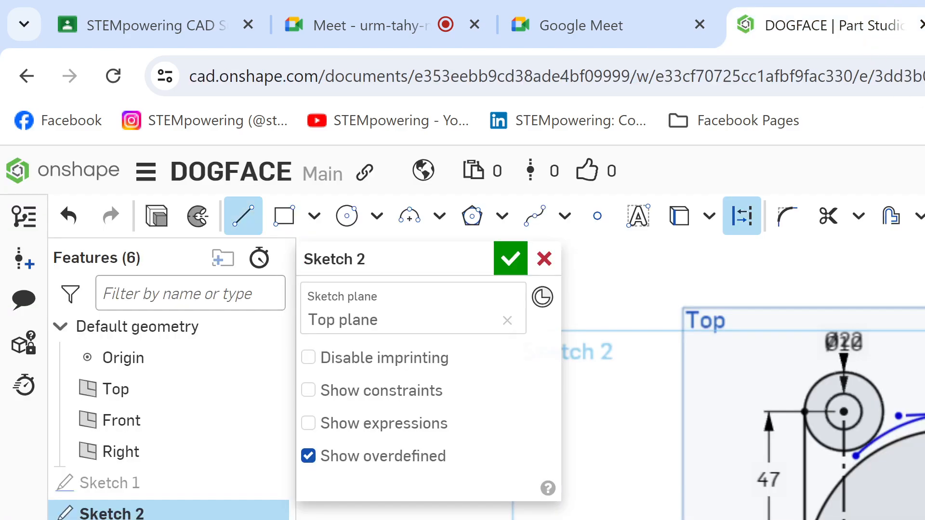
key("q")
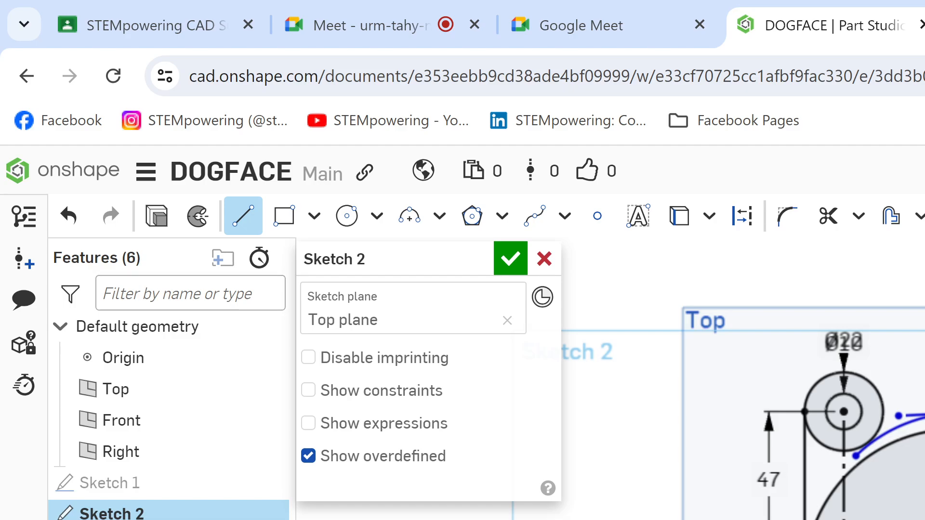
key("Escape")
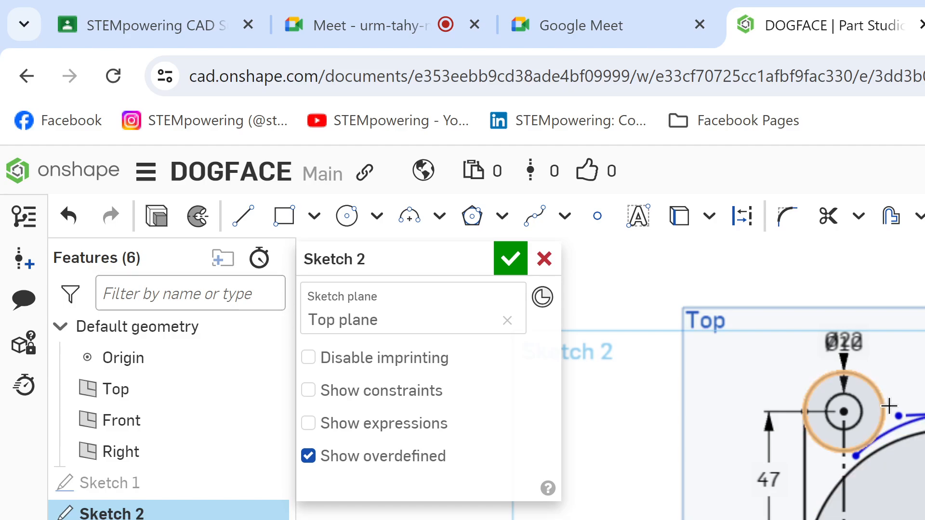
Step: Examine the left-hand ear circles of Sketch 2 up close, and compare them with the student's shared sketch in Google Meet
scroll(875, 408, "up", 5)
scroll(885, 419, "up", 3)
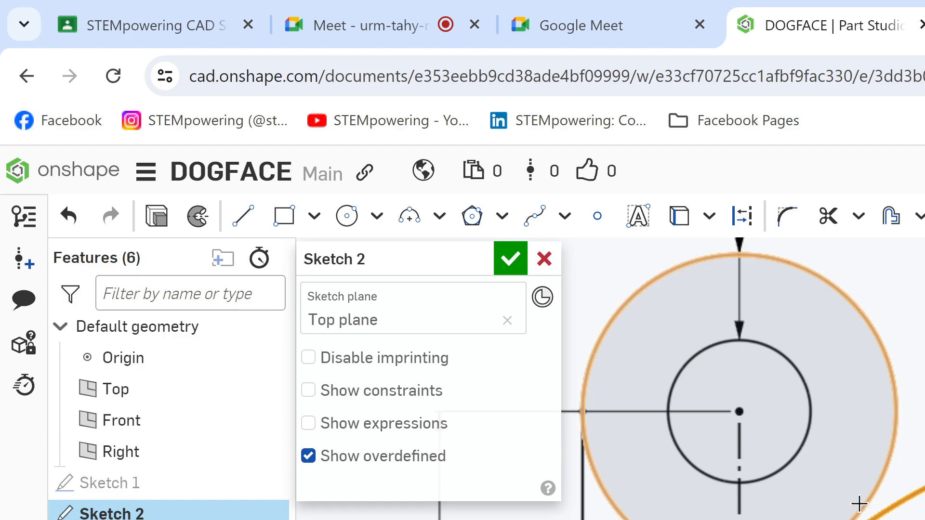
left_click(412, 19)
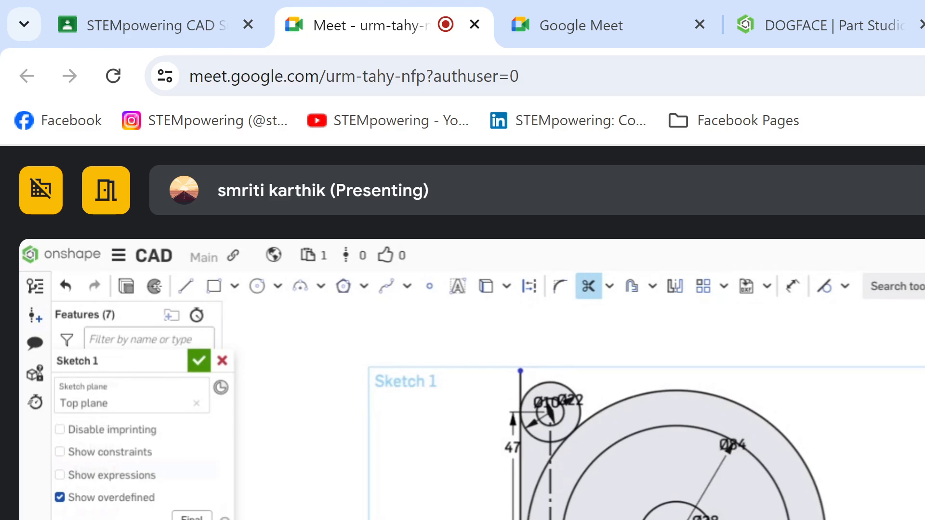
left_click(924, 9)
left_click(798, 9)
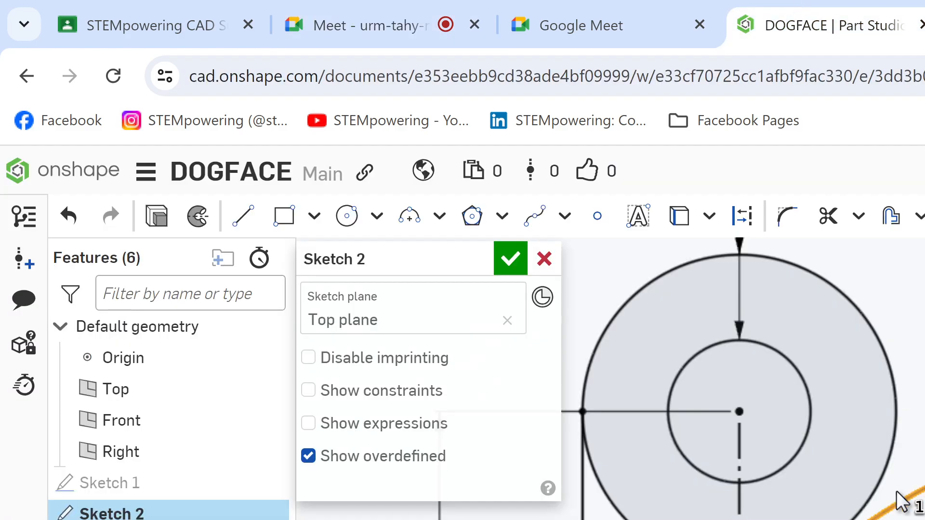
scroll(908, 507, "down", 2)
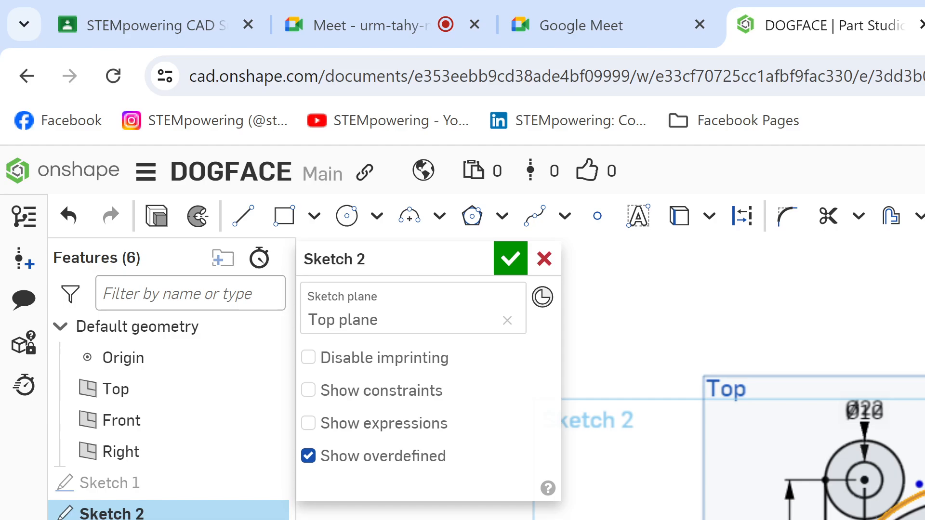
left_click(563, 8)
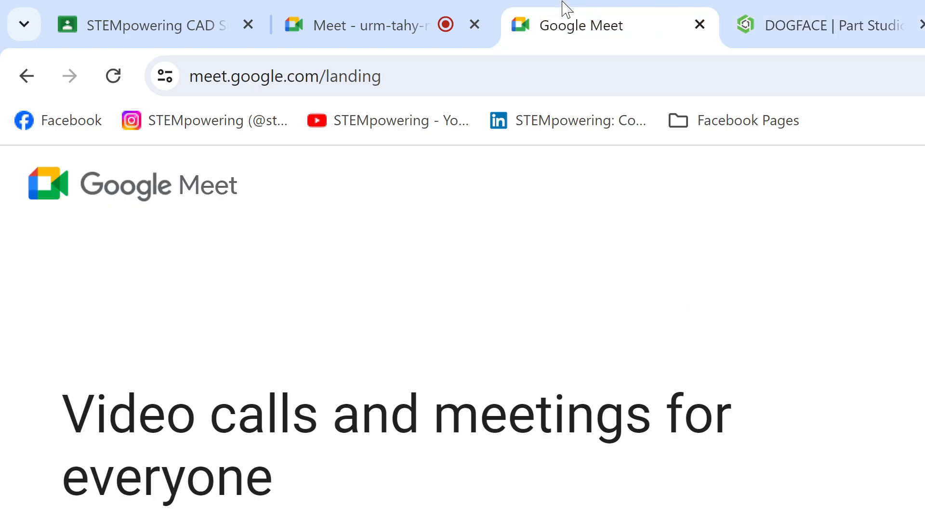
Step: Switch to the Google Meet call, show the constraints of Sketch 1 in the student's shared model, and return to DOGFACE in Onshape
left_click(340, 9)
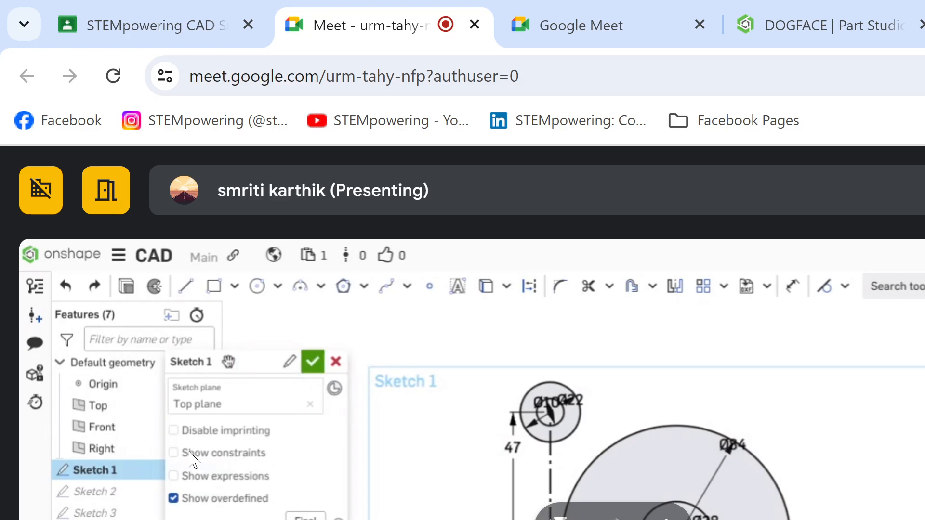
left_click(211, 455)
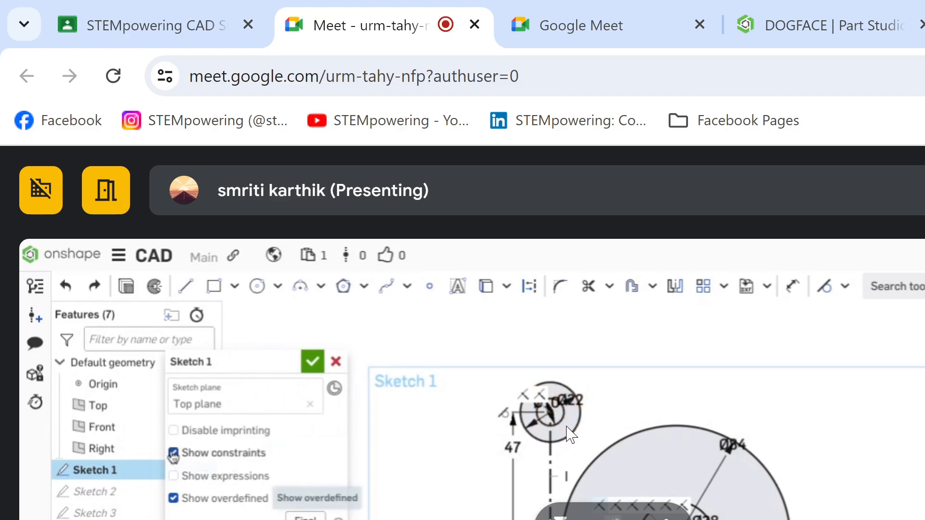
left_click(783, 32)
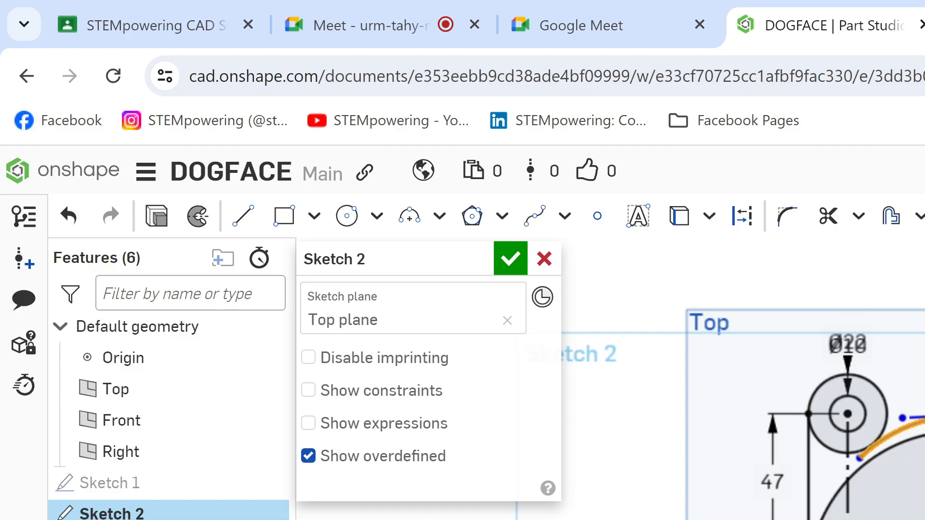
Step: Examine the left-hand ear circles and the adjoining arc of Sketch 2 up close, and return to the Google Meet call
scroll(924, 418, "up", 7)
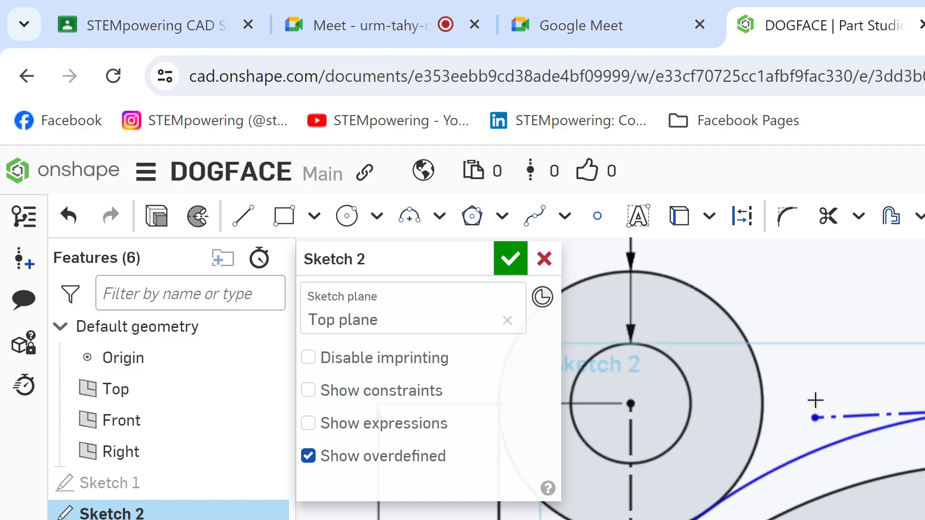
scroll(815, 400, "down", 2)
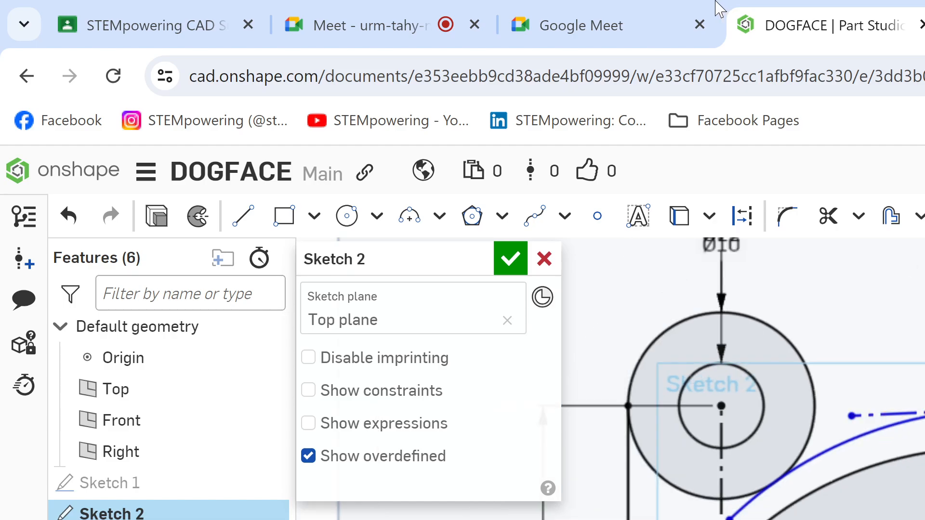
left_click(661, 10)
left_click(375, 8)
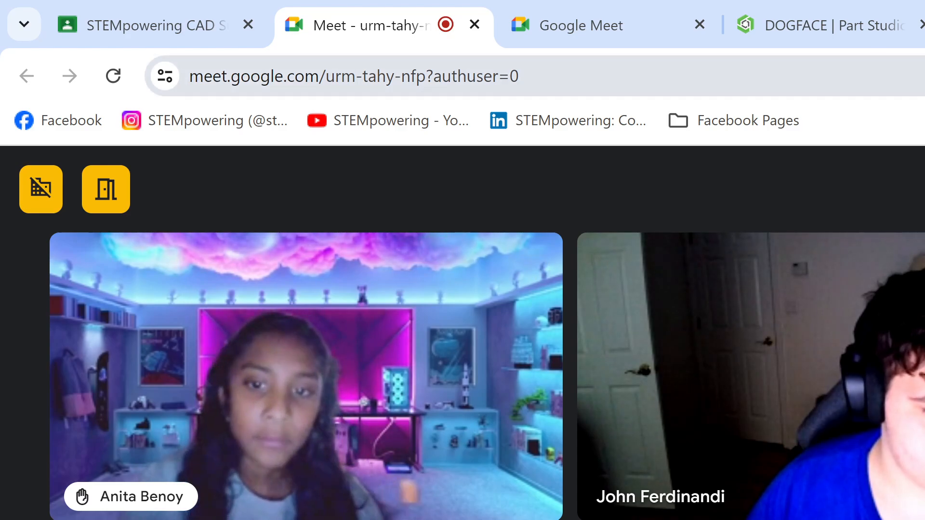
Step: Switch to DOGFACE in Onshape and demonstrate activating the Line and Circle tools in Sketch 2 without drawing anything
left_click(787, 22)
scroll(742, 378, "down", 5)
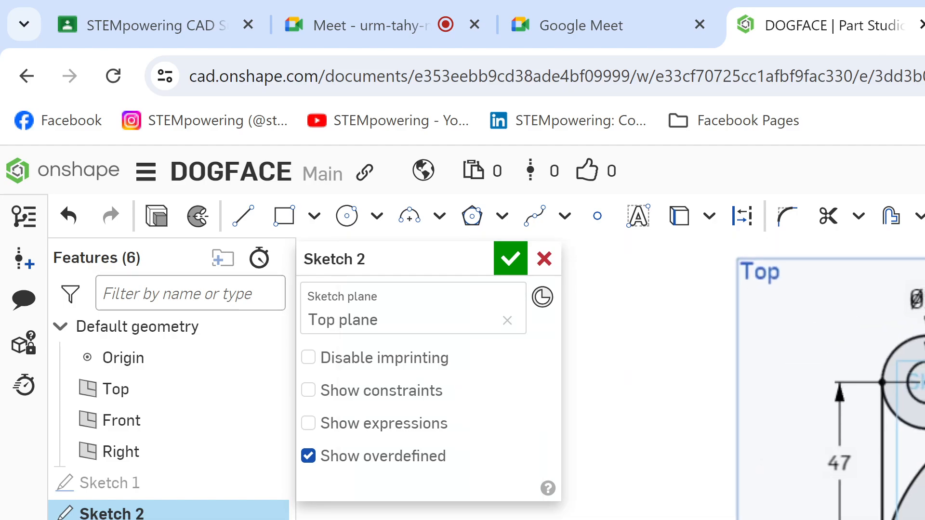
key("l")
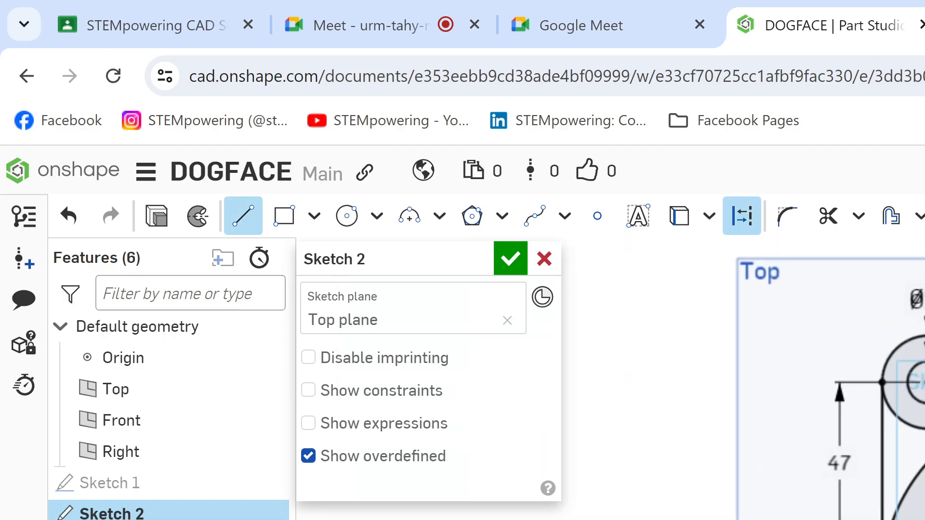
middle_click_drag(842, 334, 462, 419)
scroll(462, 419, "down", 1)
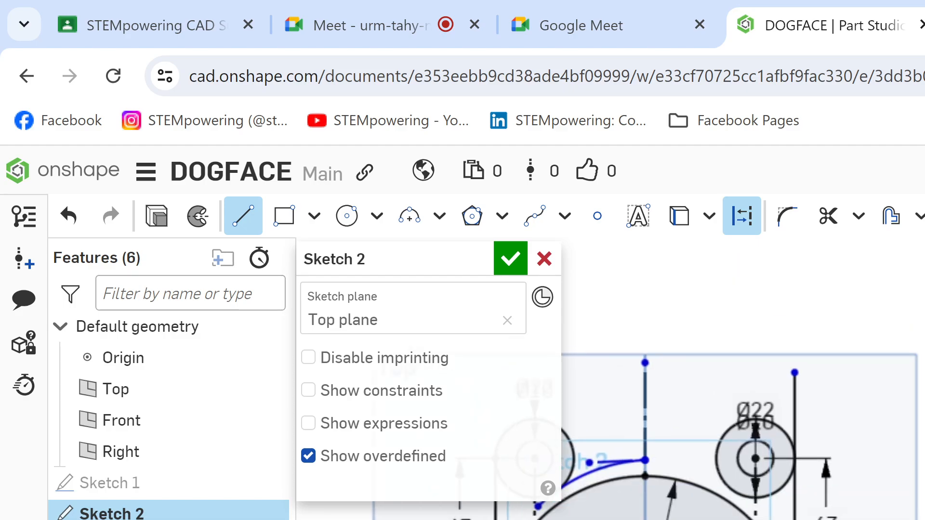
key("Escape")
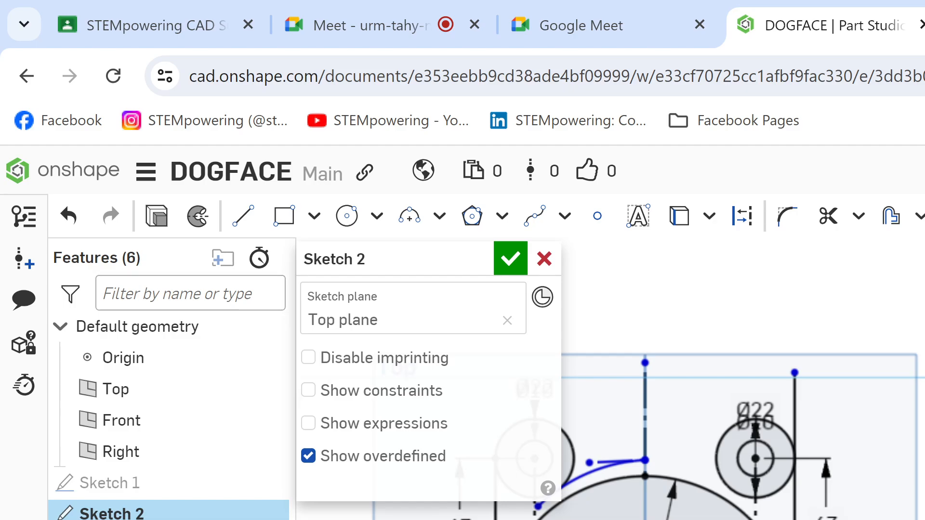
key("l")
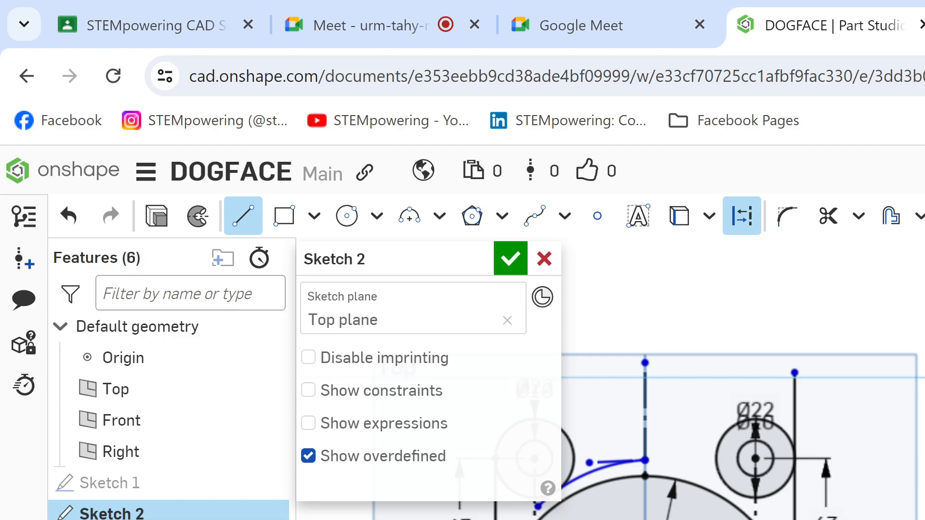
key("Escape")
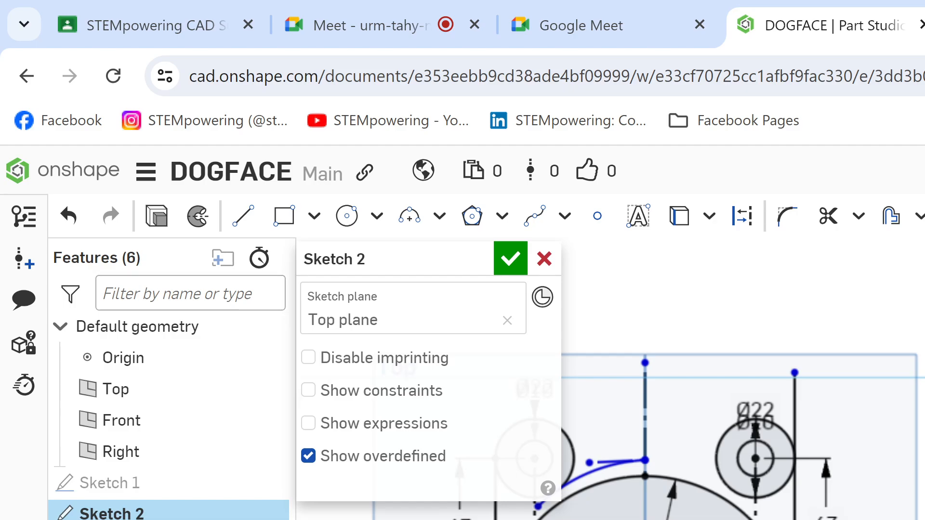
key("c")
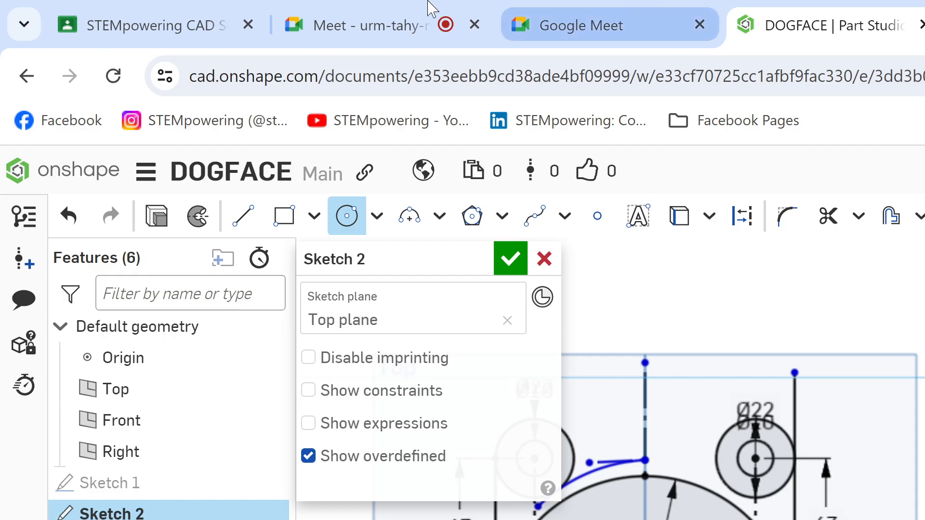
Step: Switch to the Google Meet call and dimension the vertical line beside the circles in the student's shared Sketch 1 at 47 in
left_click(378, 9)
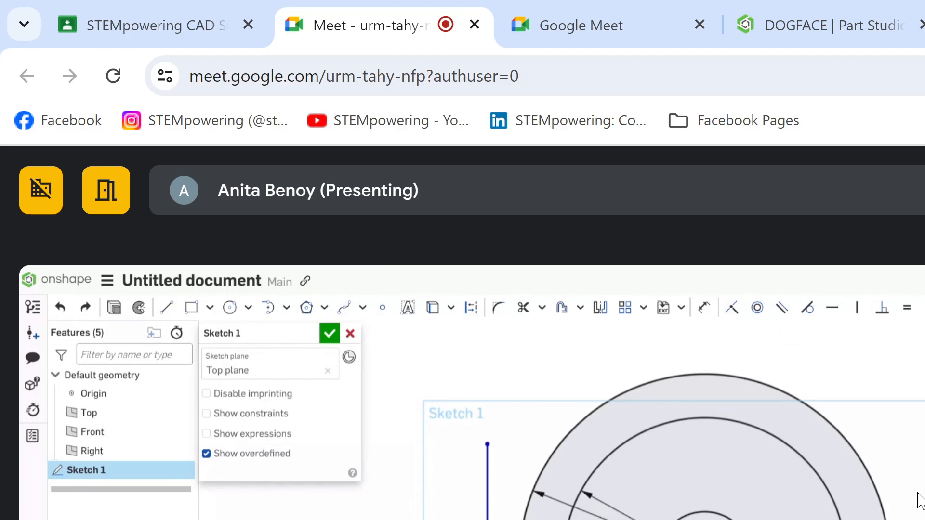
key("alt+Tab")
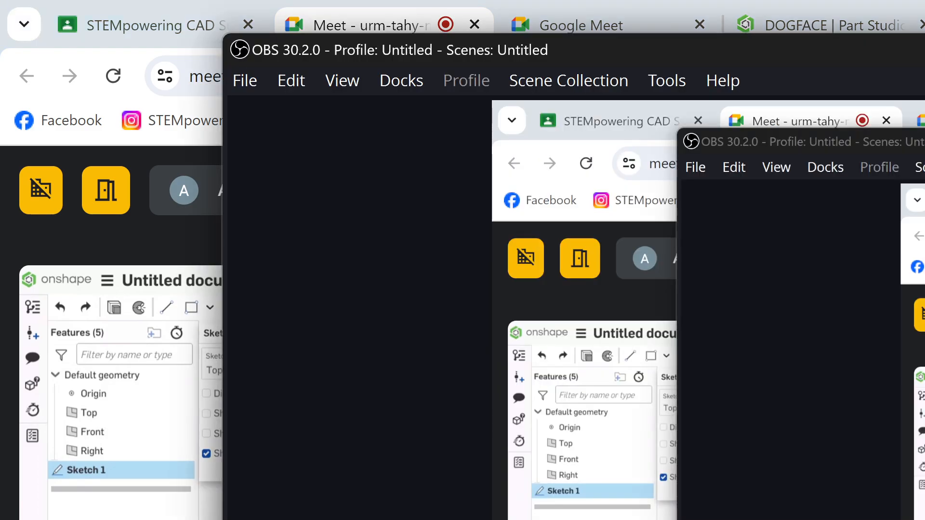
key("alt+Tab")
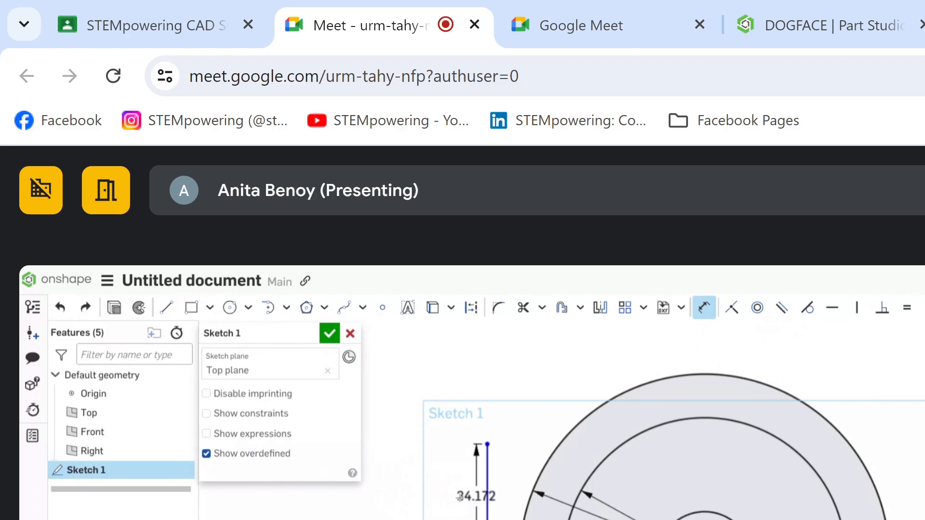
left_click(423, 494)
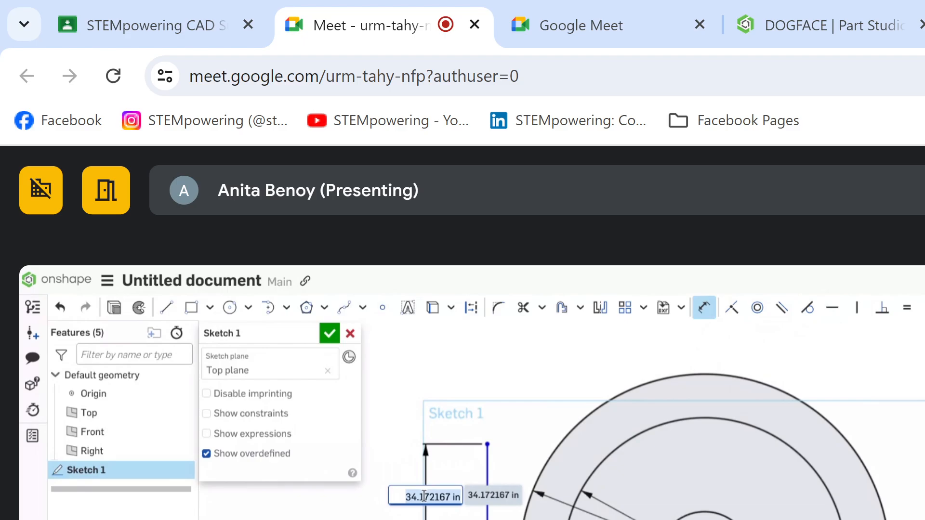
type("47")
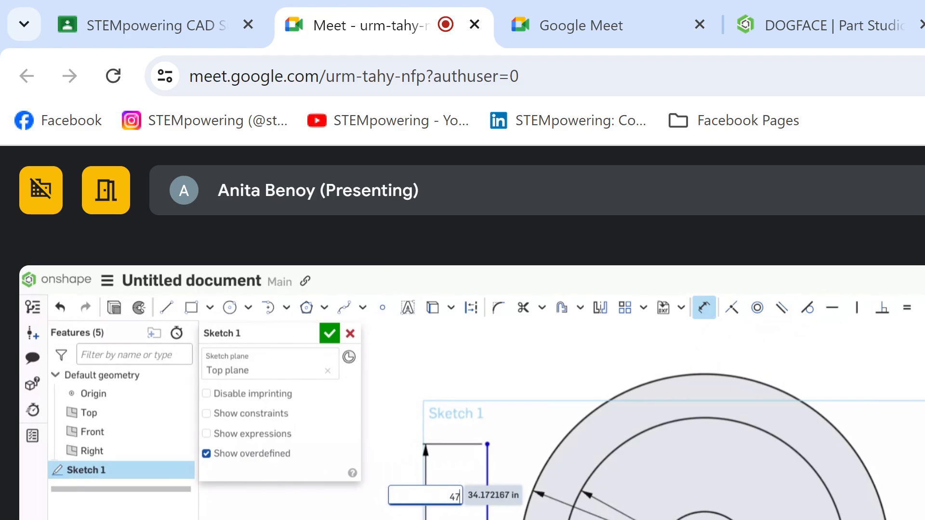
key("Return")
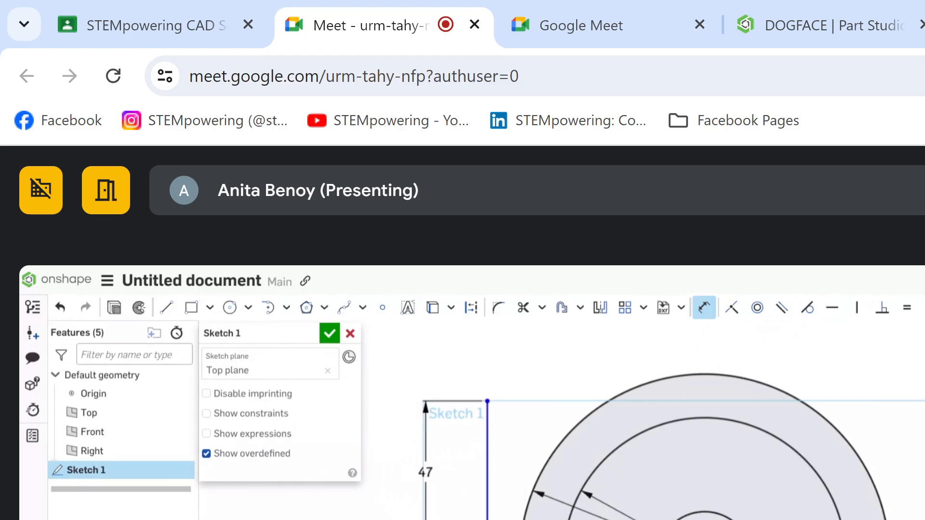